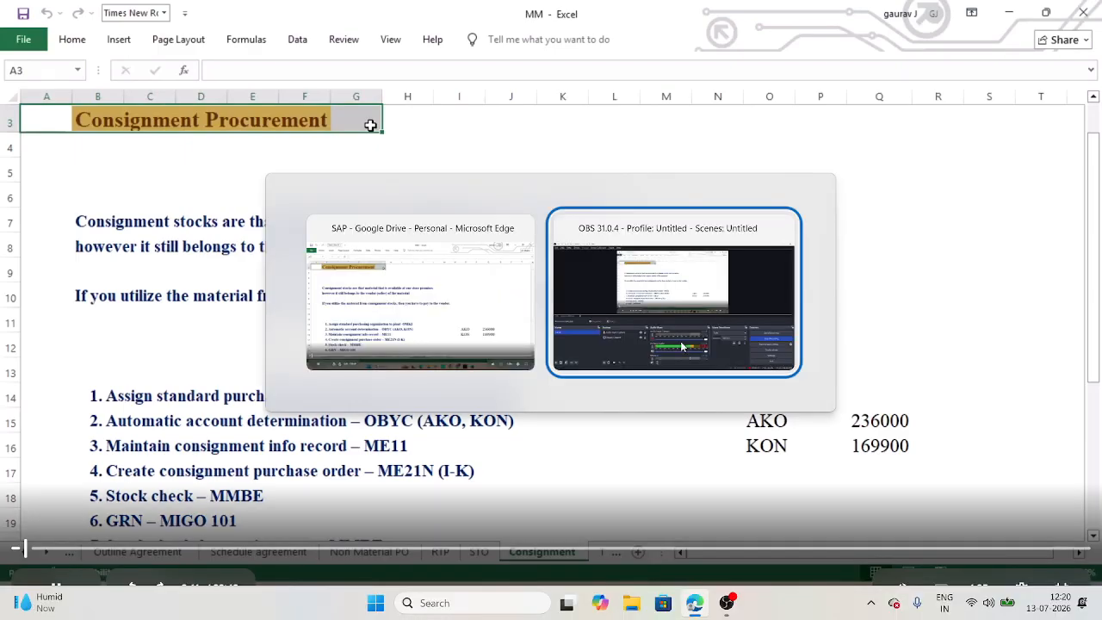
Step: Bring the Excel consignment lesson back to the front
{"action": "key", "text": "alt+Tab"}
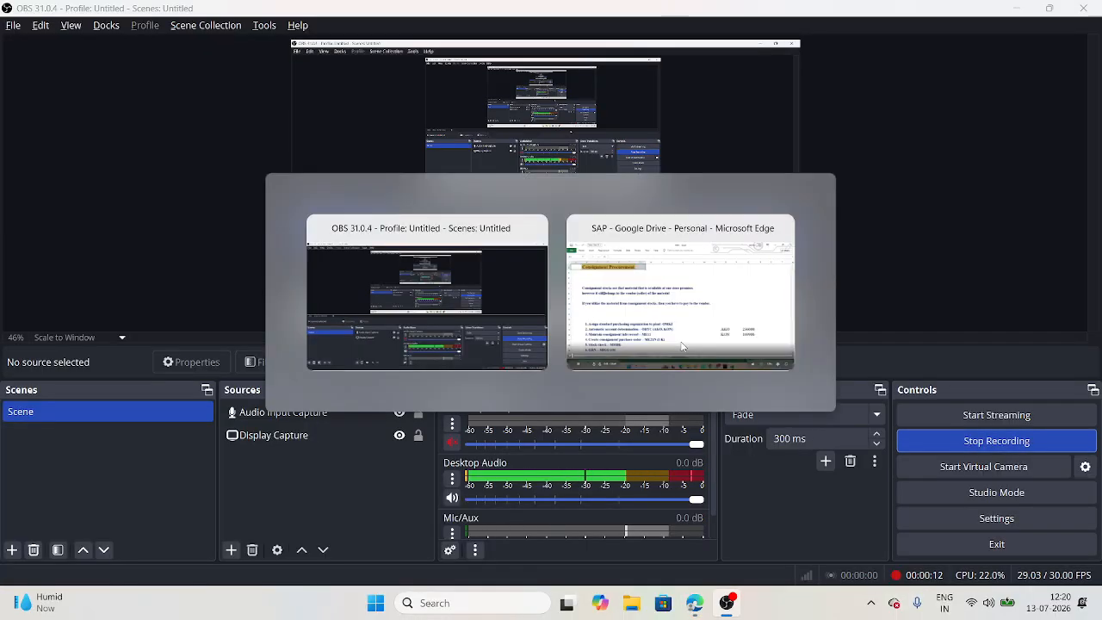
{"action": "key", "text": "alt+Tab"}
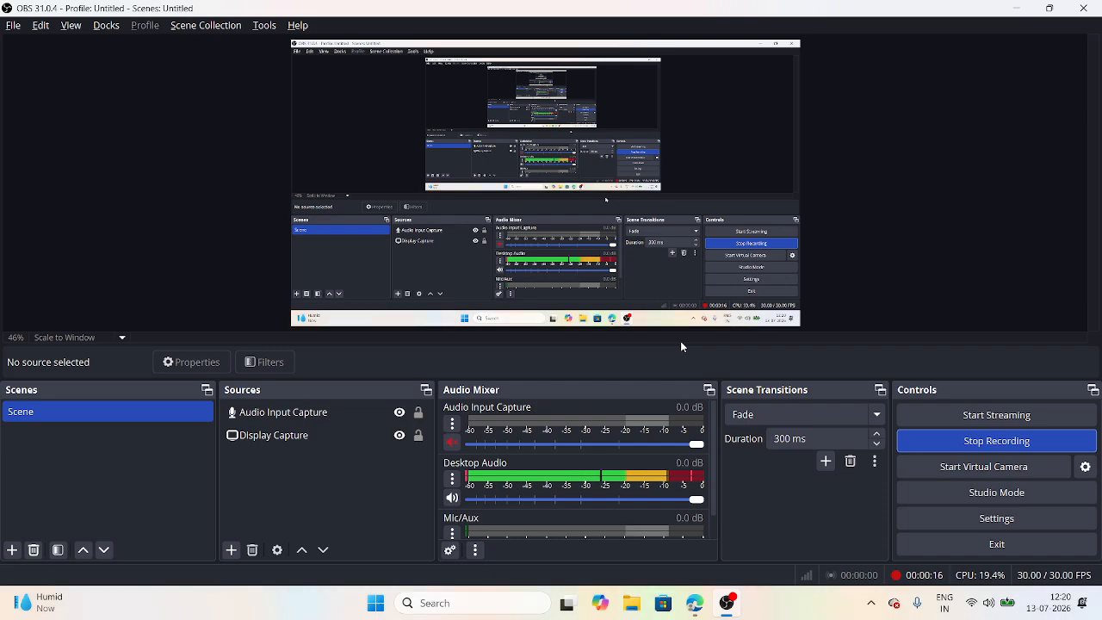
{"action": "key", "text": "alt+Tab"}
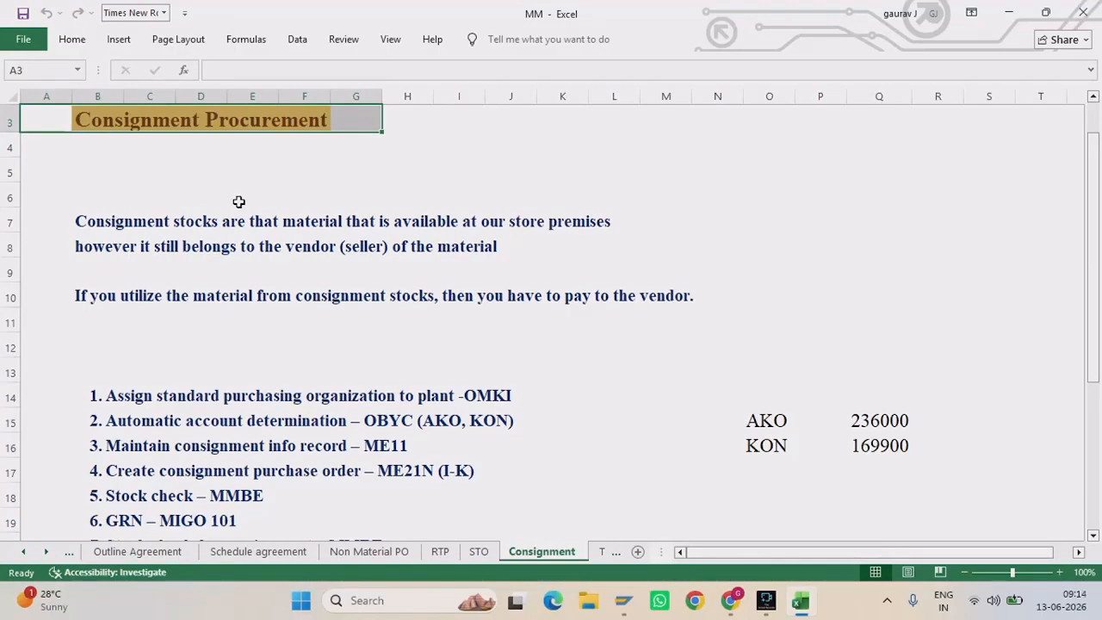
{"action": "left_click", "coordinate": [824, 212]}
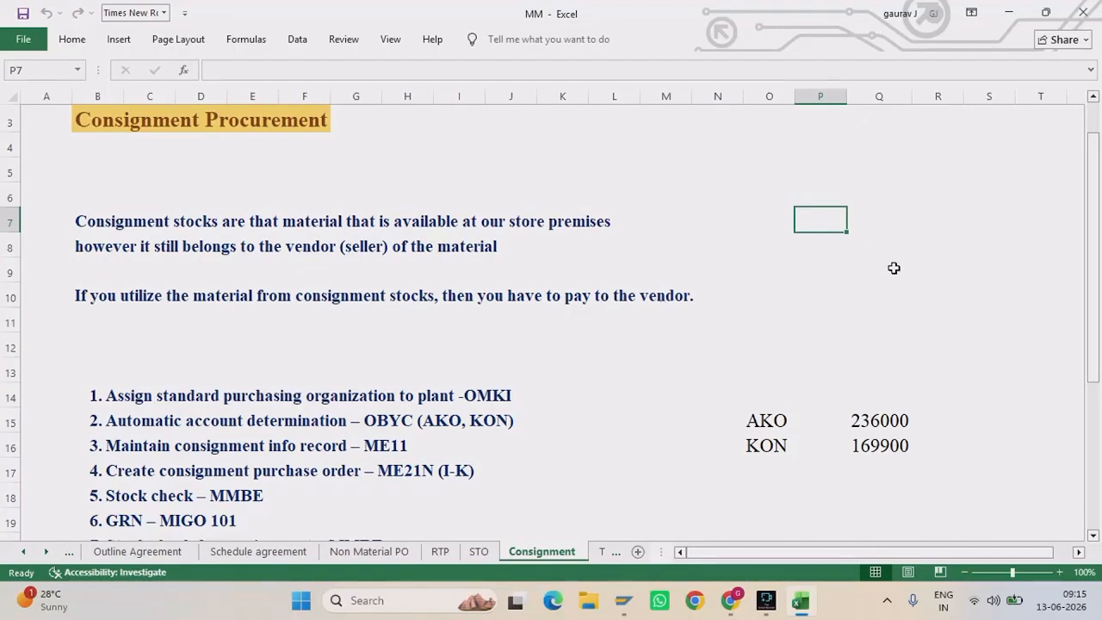
Step: Highlight the account determination step, the AKO/KON account values and the consignment info record step
{"action": "scroll", "coordinate": [894, 268], "scroll_direction": "down", "scroll_amount": 2}
{"action": "left_click_drag", "start_coordinate": [86, 218], "coordinate": [564, 244]}
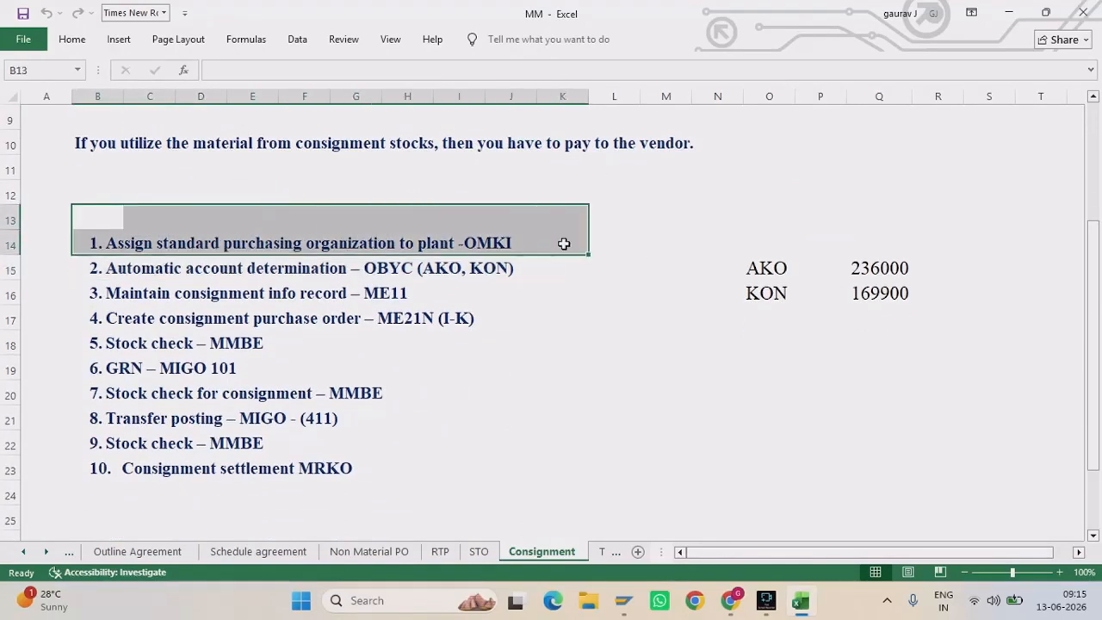
{"action": "left_click_drag", "start_coordinate": [86, 262], "coordinate": [563, 268]}
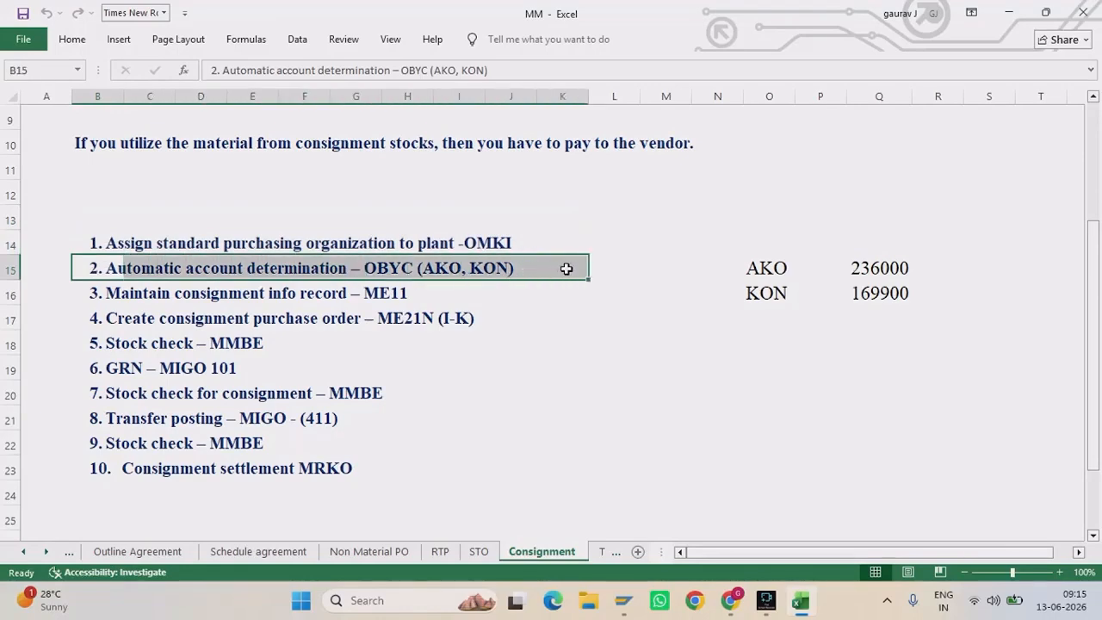
{"action": "left_click_drag", "start_coordinate": [786, 250], "coordinate": [928, 315]}
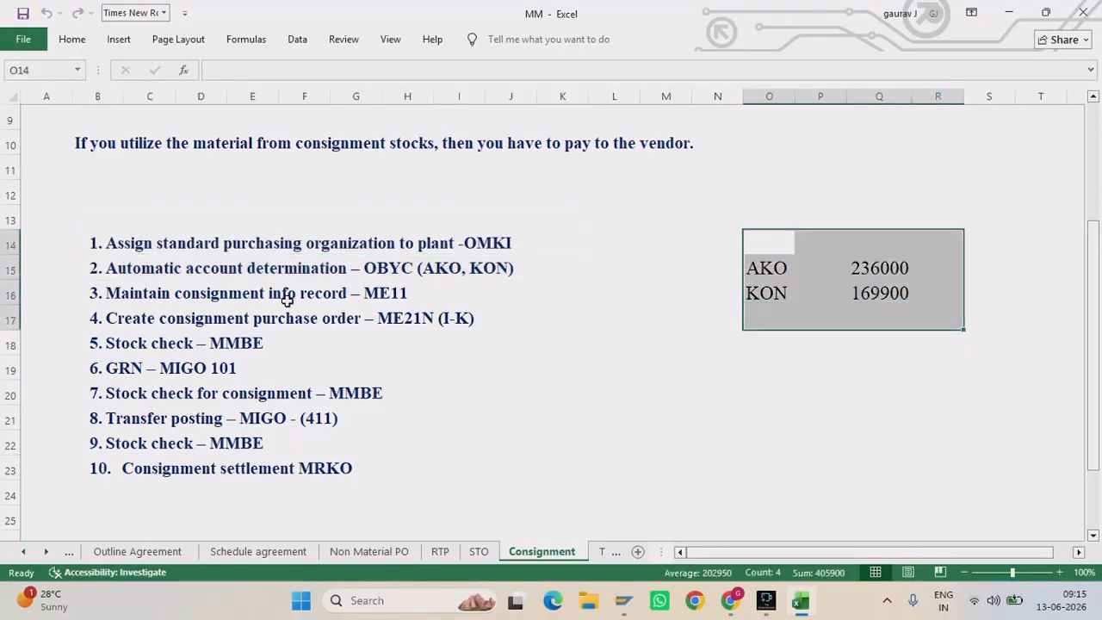
{"action": "left_click", "coordinate": [96, 291]}
{"action": "left_click_drag", "start_coordinate": [96, 291], "coordinate": [398, 301]}
Step: Highlight steps 4–5 and step 1 (OMKI), then bring SAP Easy Access forward
{"action": "scroll", "coordinate": [401, 305], "scroll_direction": "down", "scroll_amount": 1}
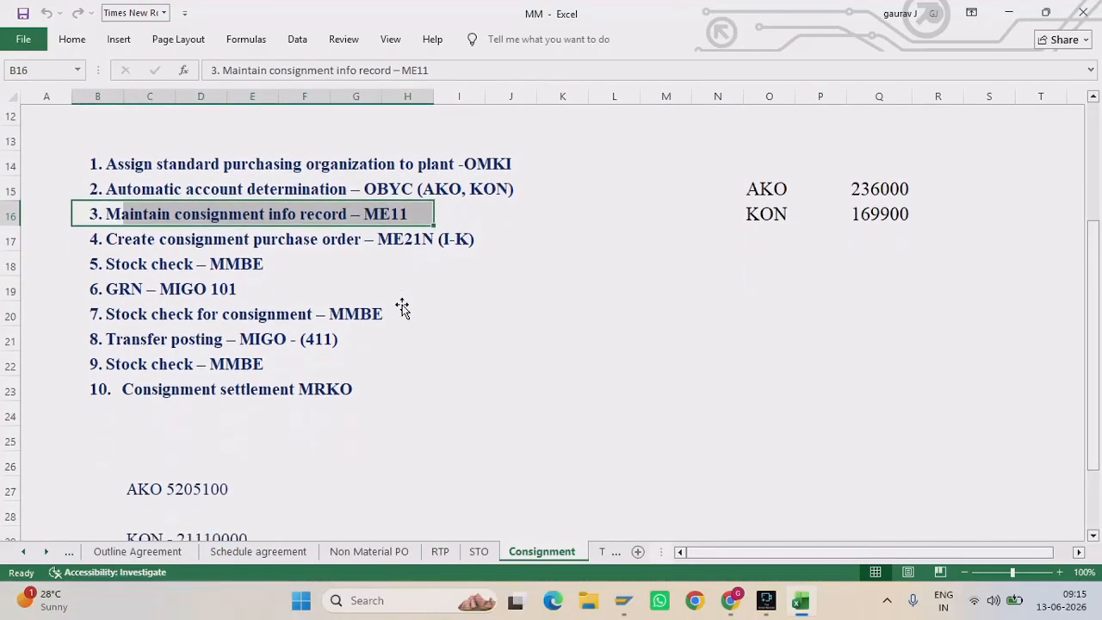
{"action": "left_click_drag", "start_coordinate": [89, 243], "coordinate": [476, 260]}
{"action": "left_click_drag", "start_coordinate": [113, 167], "coordinate": [520, 162]}
{"action": "scroll", "coordinate": [520, 162], "scroll_direction": "up", "scroll_amount": 2}
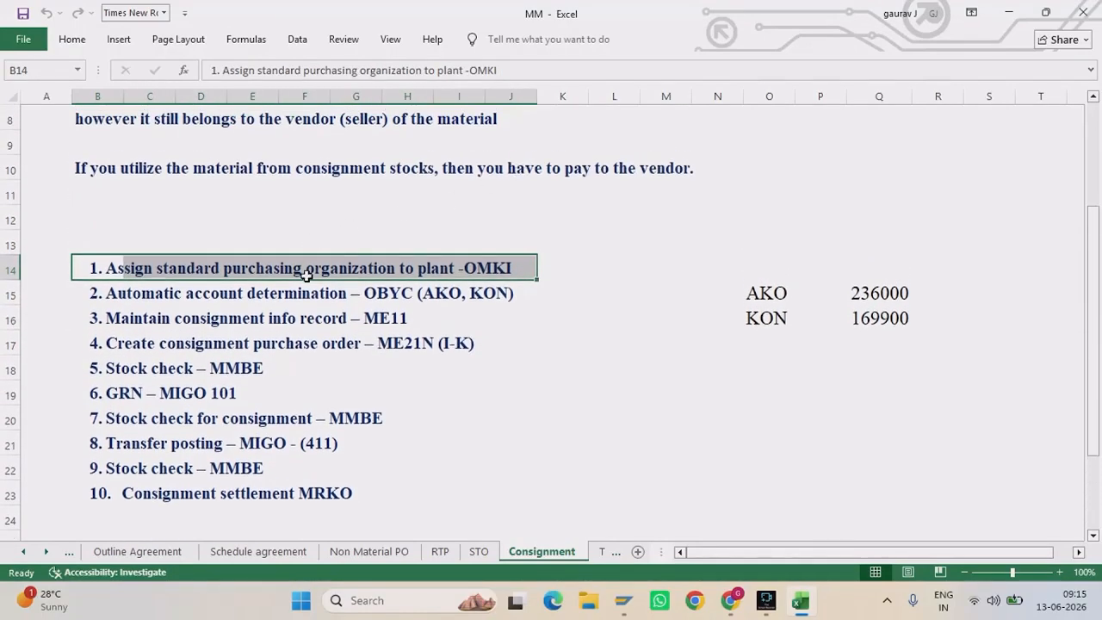
{"action": "mouse_move", "coordinate": [624, 601]}
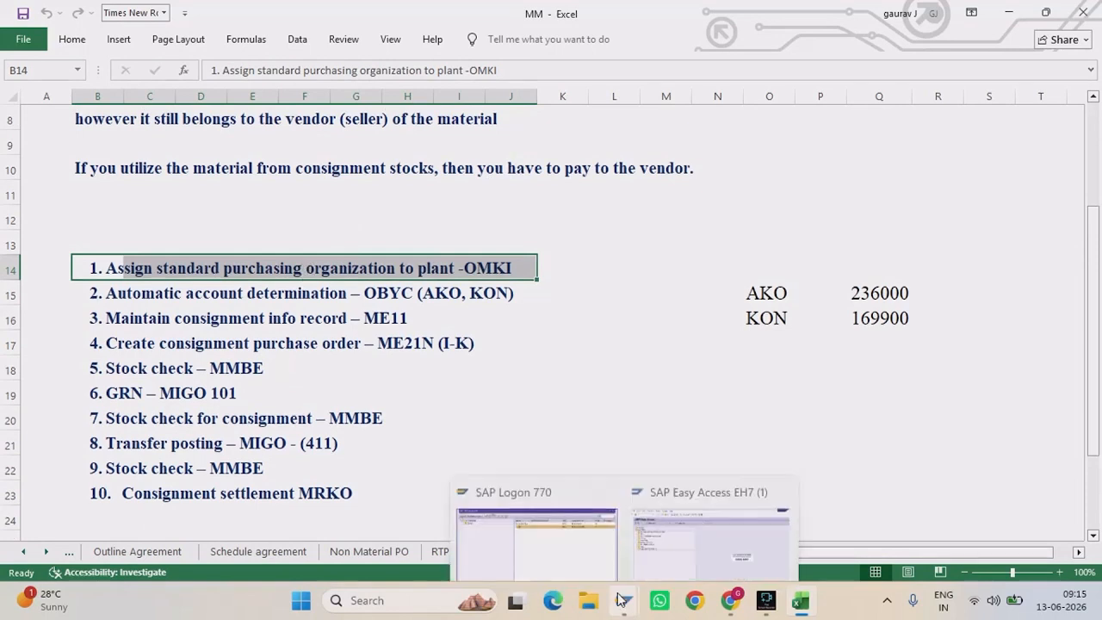
{"action": "left_click", "coordinate": [701, 503]}
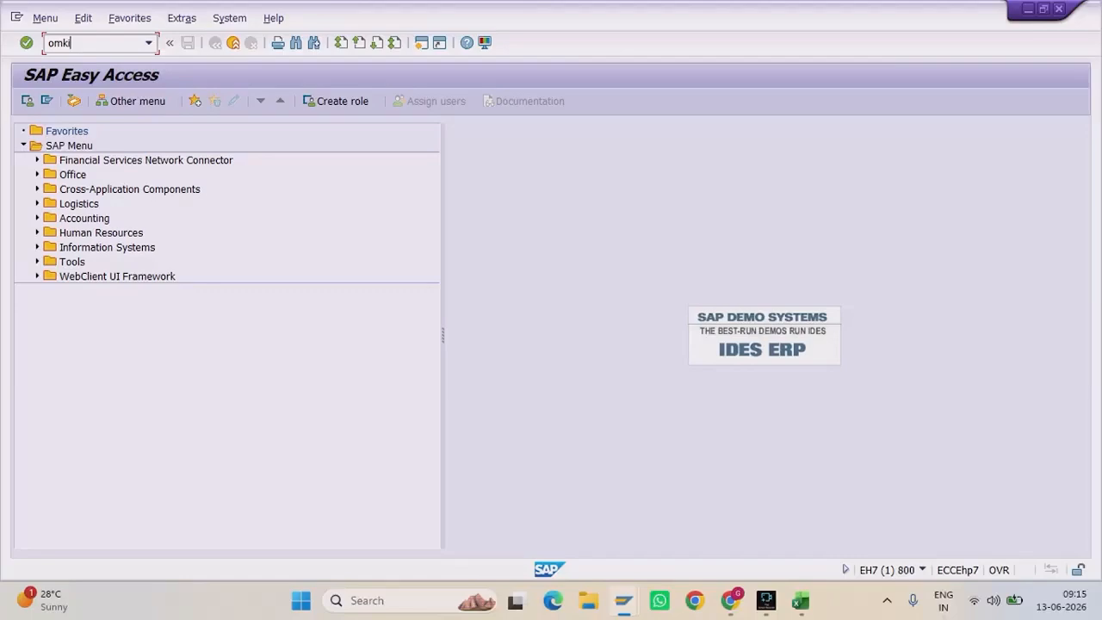
Step: Run OMKI, then view and dismiss the resulting connection error
{"action": "type", "text": "omki"}
{"action": "key", "text": "Return"}
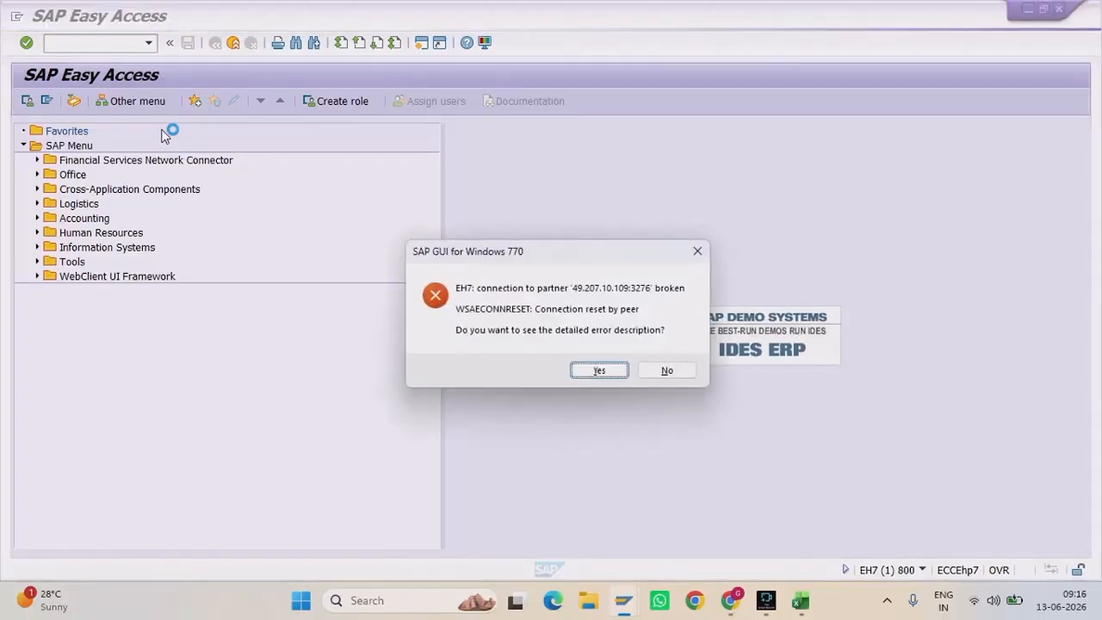
{"action": "left_click", "coordinate": [590, 376]}
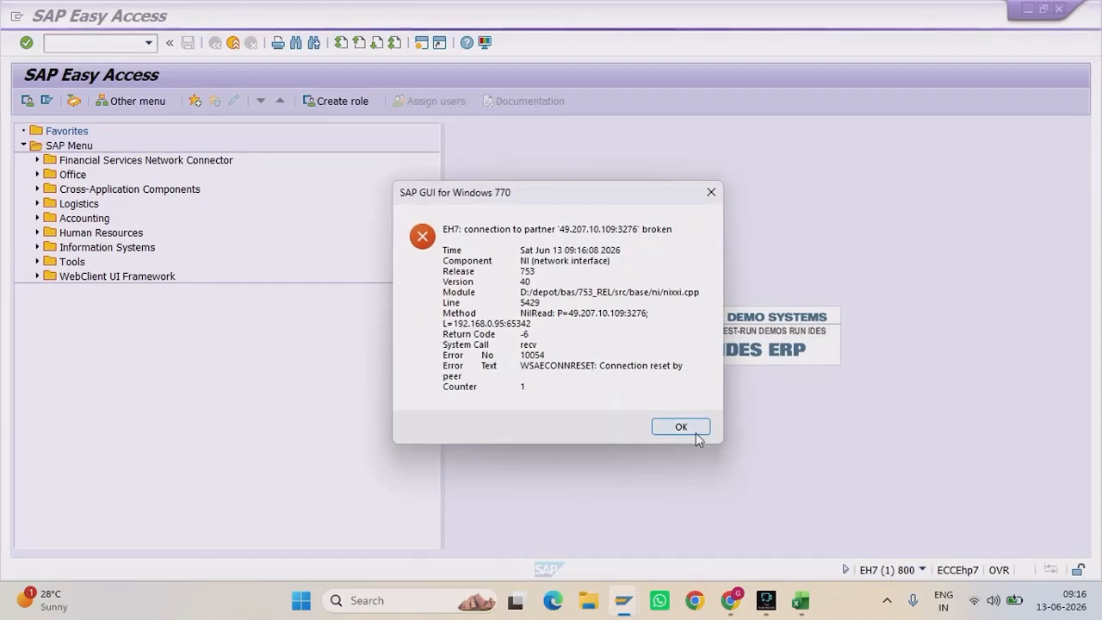
{"action": "left_click", "coordinate": [696, 433]}
Step: Reopen the SD system from SAP Logon and submit the user ID and password
{"action": "left_click", "coordinate": [623, 600]}
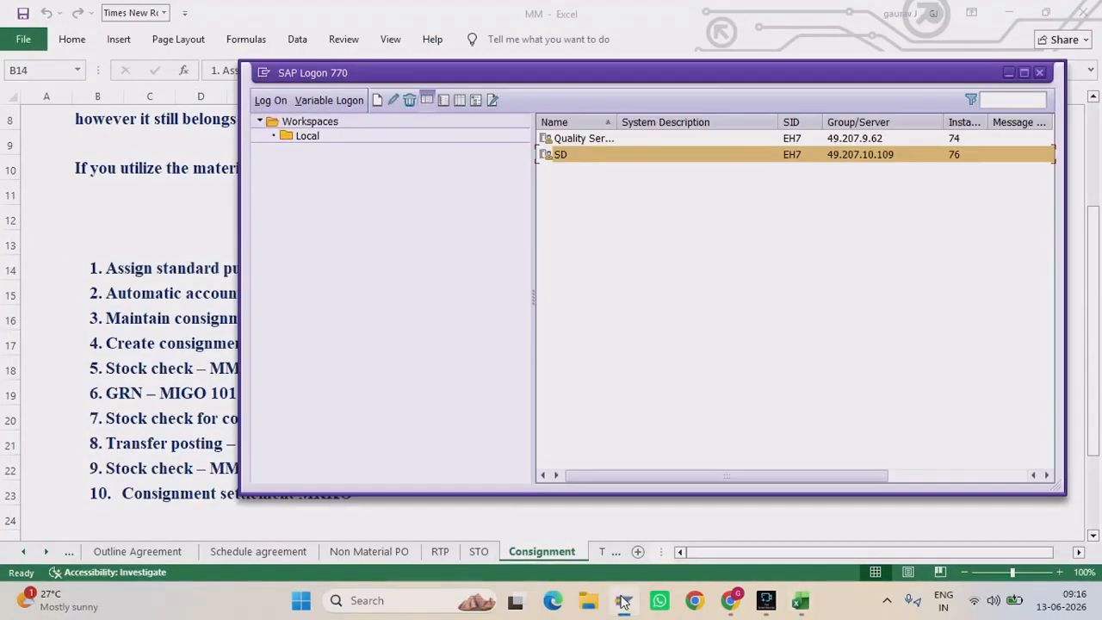
{"action": "double_click", "coordinate": [581, 154]}
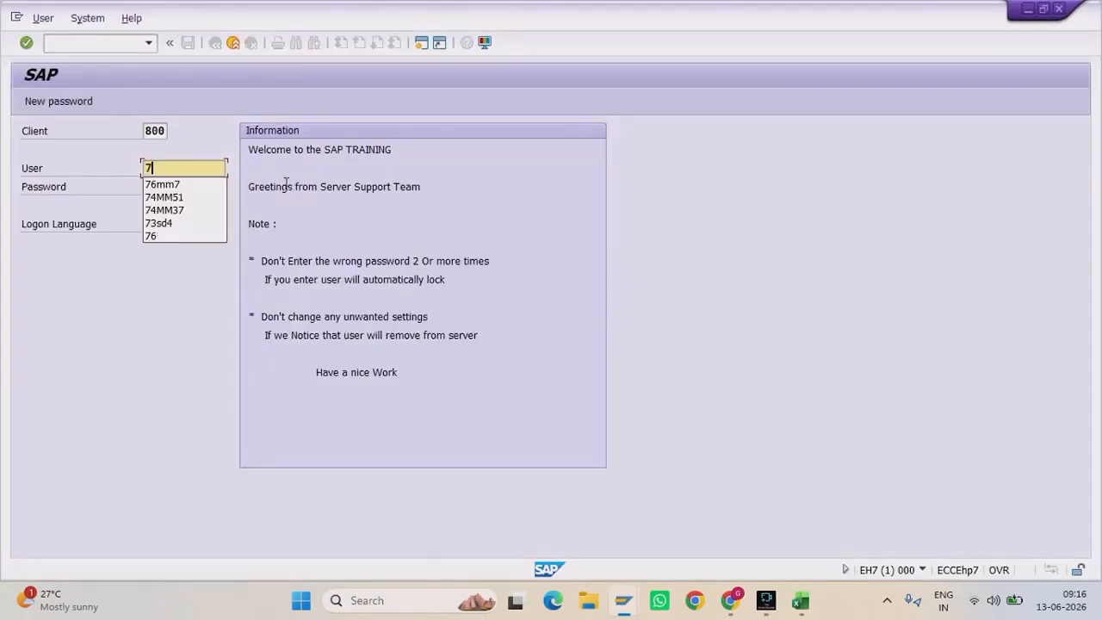
{"action": "key", "text": "Tab"}
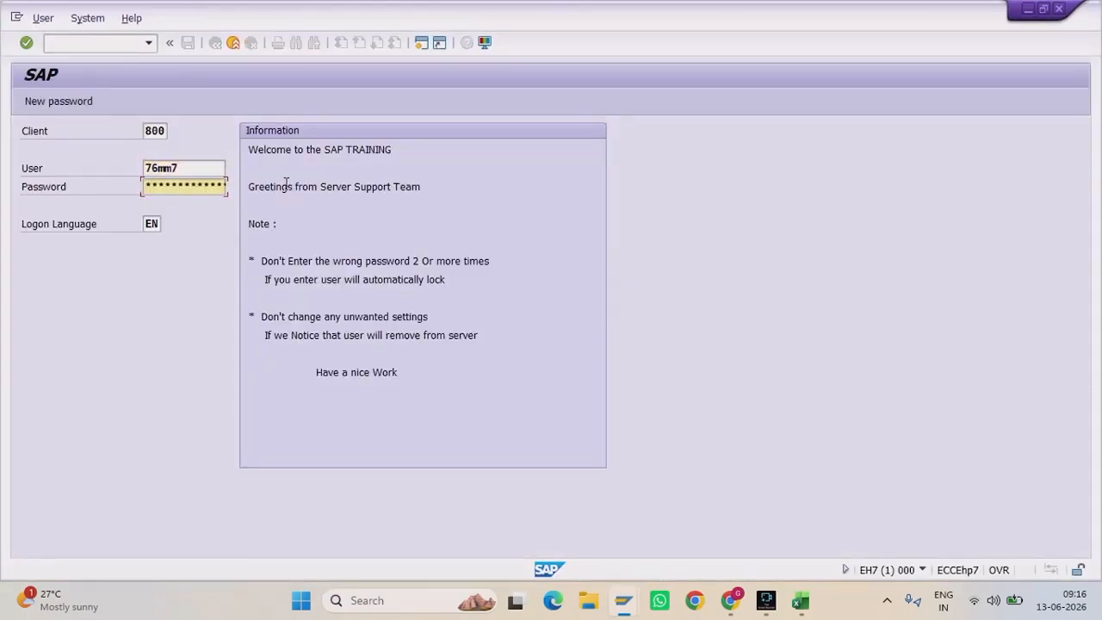
{"action": "key", "text": "Return"}
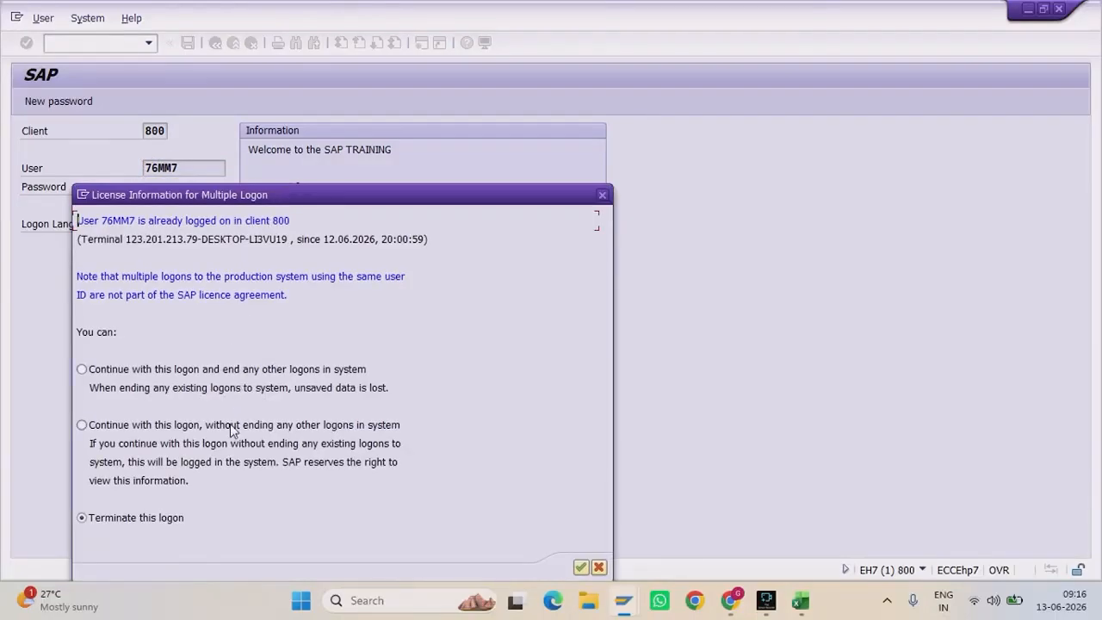
Step: Continue the logon, run OMKI and enter purchasing organization GRPO for plants GRP1 and GRP2
{"action": "left_click", "coordinate": [581, 568]}
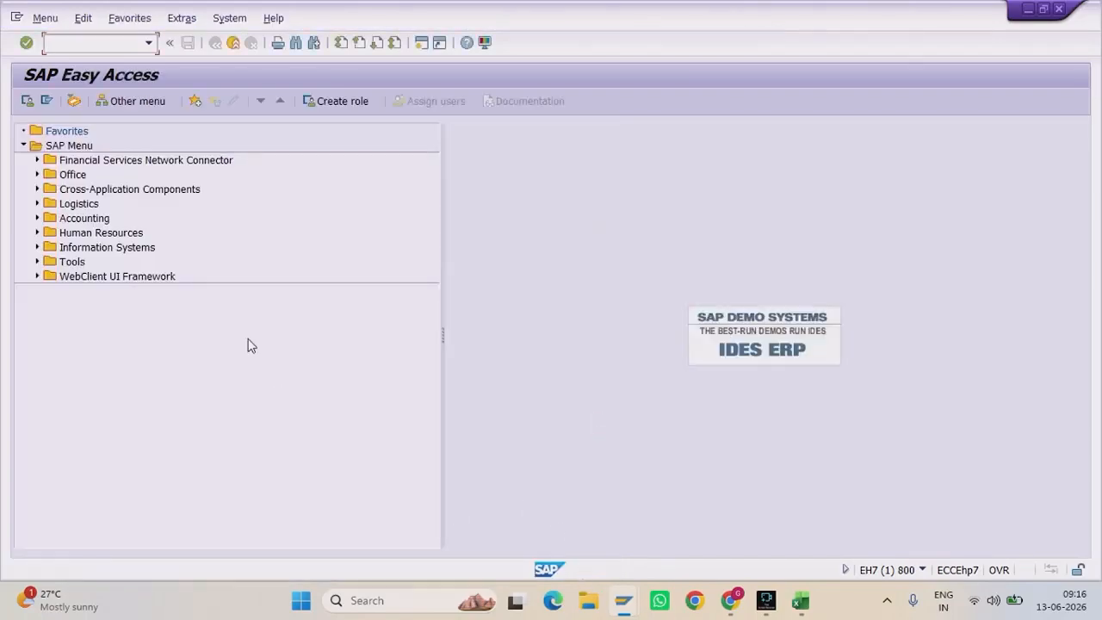
{"action": "type", "text": "omki"}
{"action": "key", "text": "Return"}
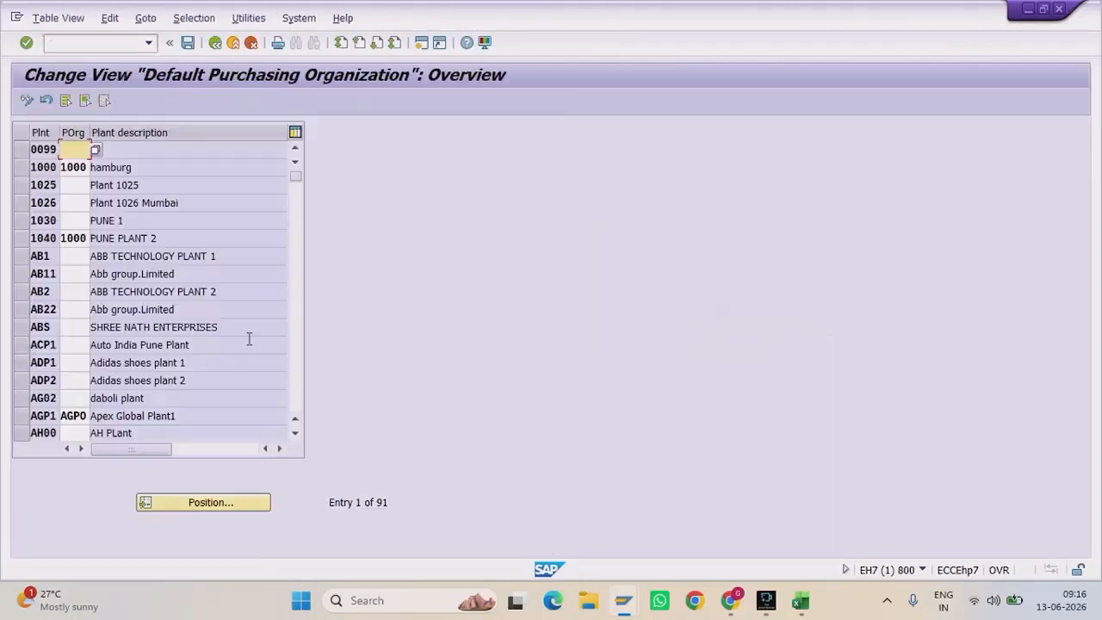
{"action": "left_click", "coordinate": [229, 502]}
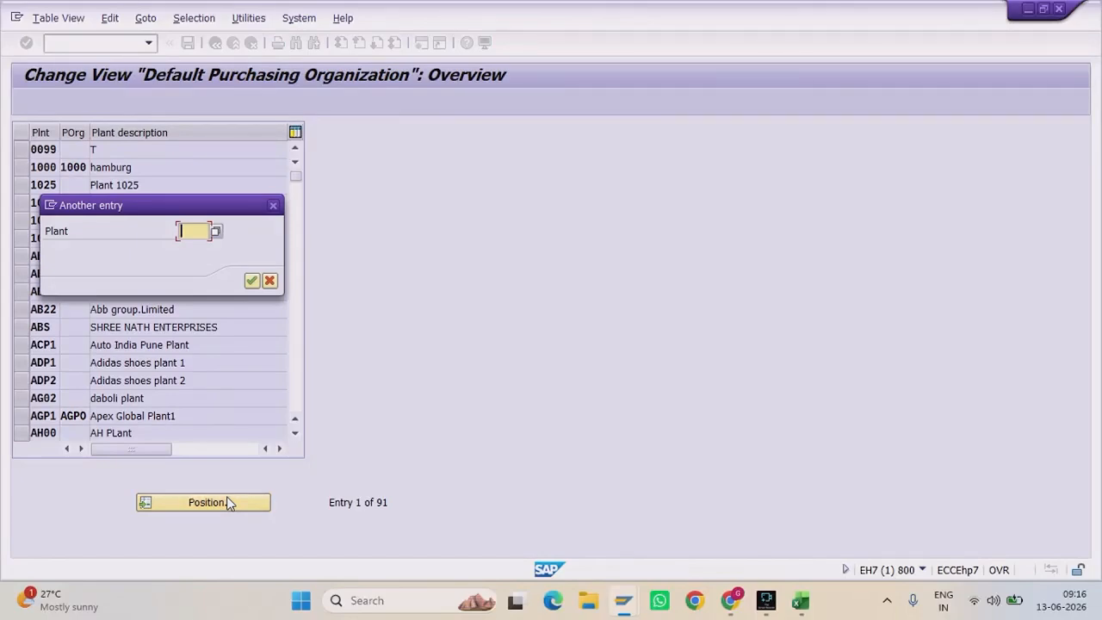
{"action": "key", "text": "Return"}
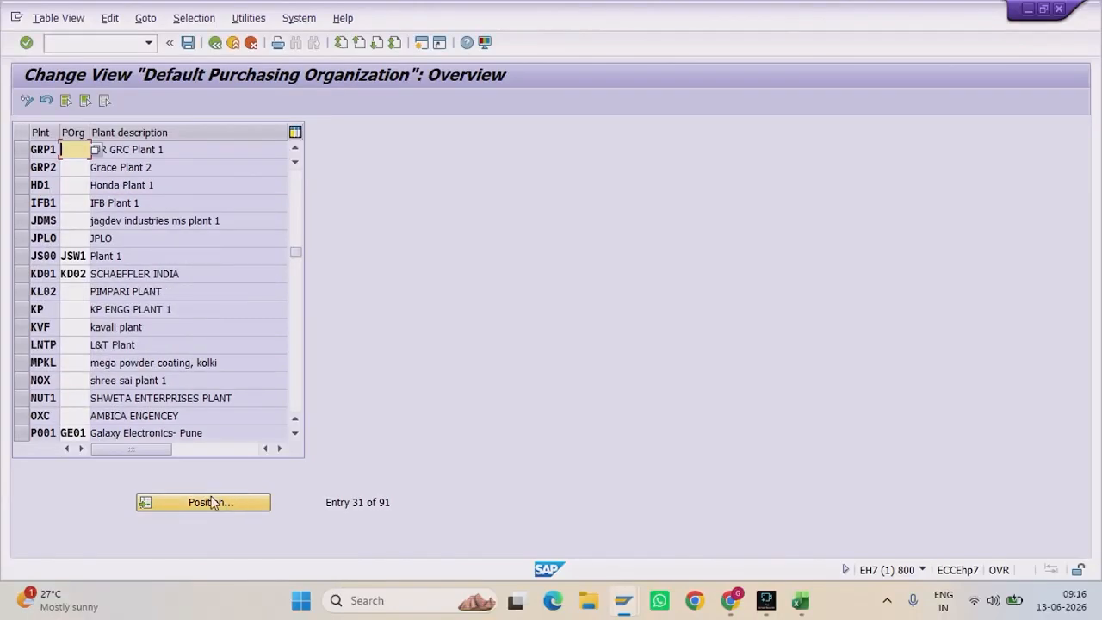
{"action": "left_click", "coordinate": [41, 149]}
{"action": "left_click", "coordinate": [86, 149]}
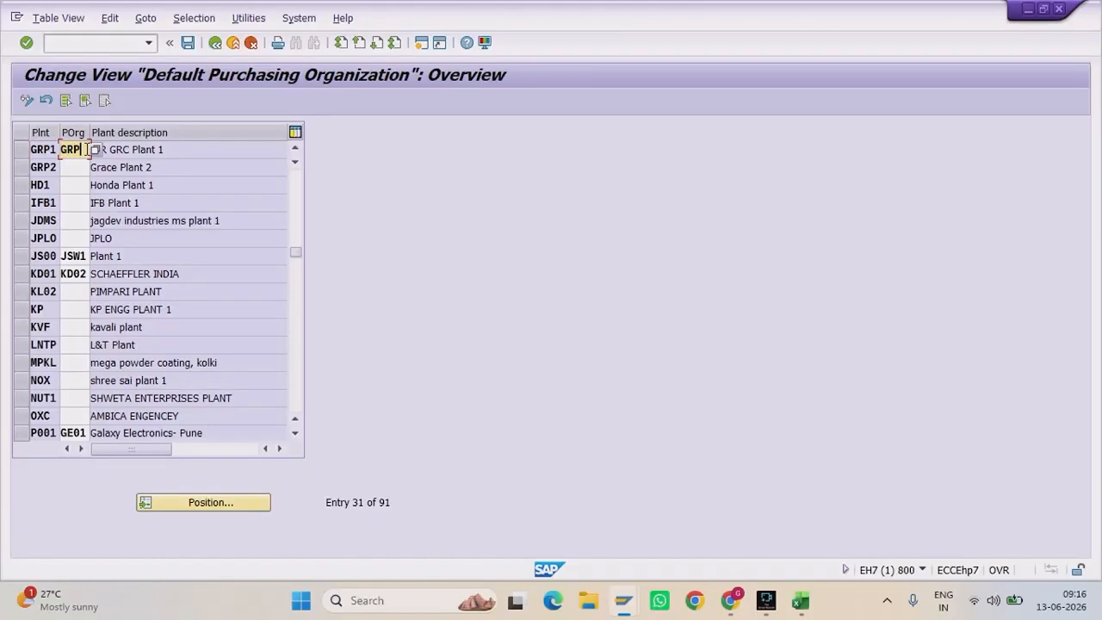
{"action": "key", "text": "Down"}
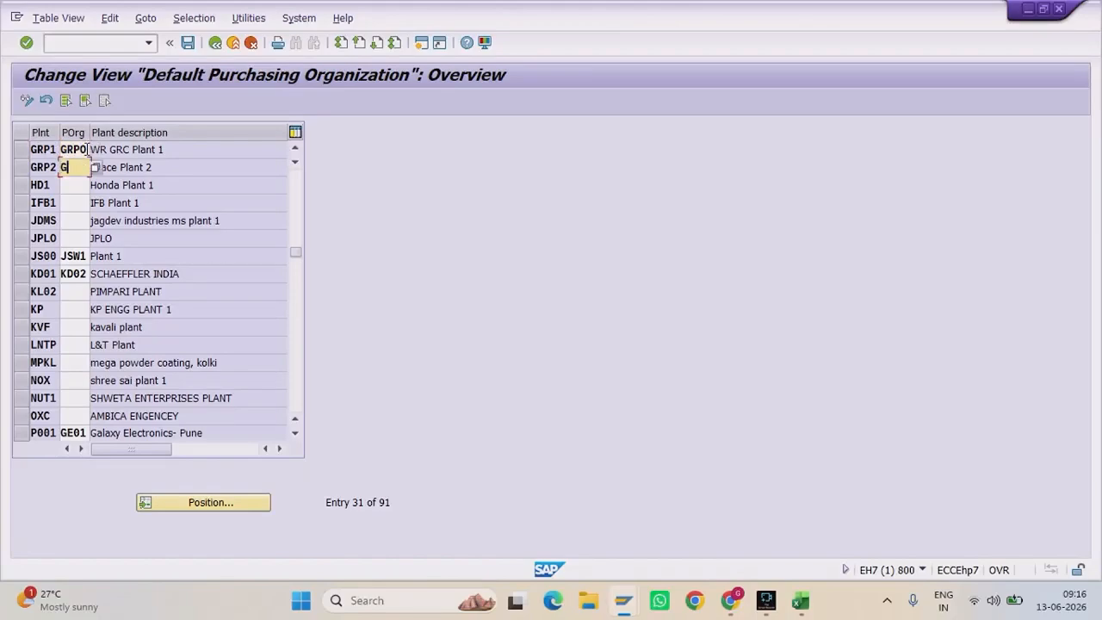
{"action": "left_click", "coordinate": [129, 151]}
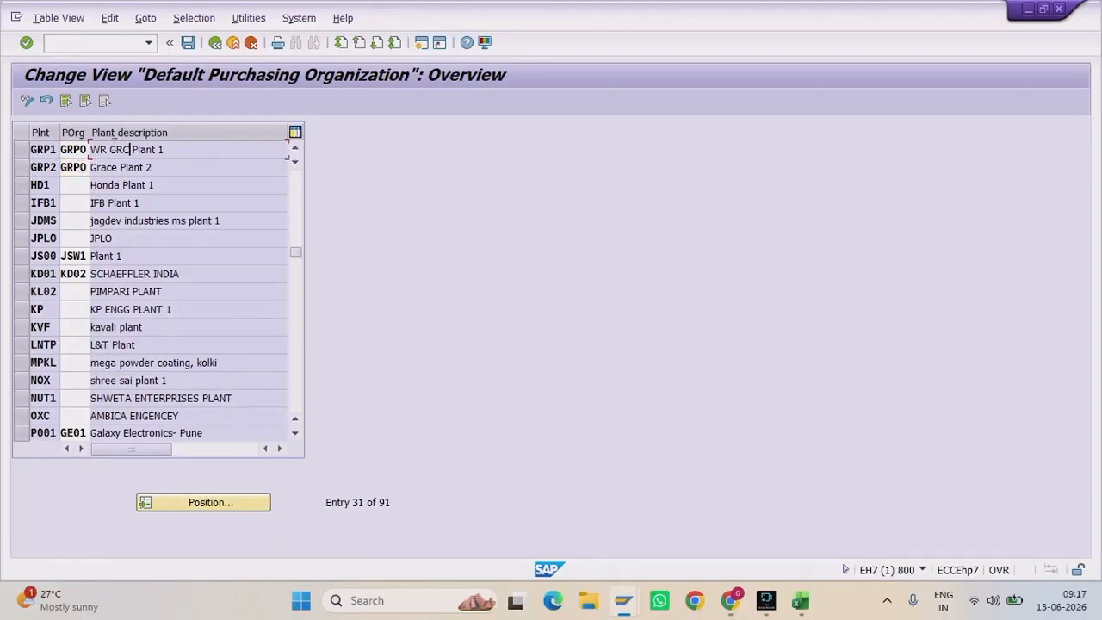
Step: Save the assignments under the Grace Org Structure request and return to the main menu
{"action": "left_click", "coordinate": [187, 42]}
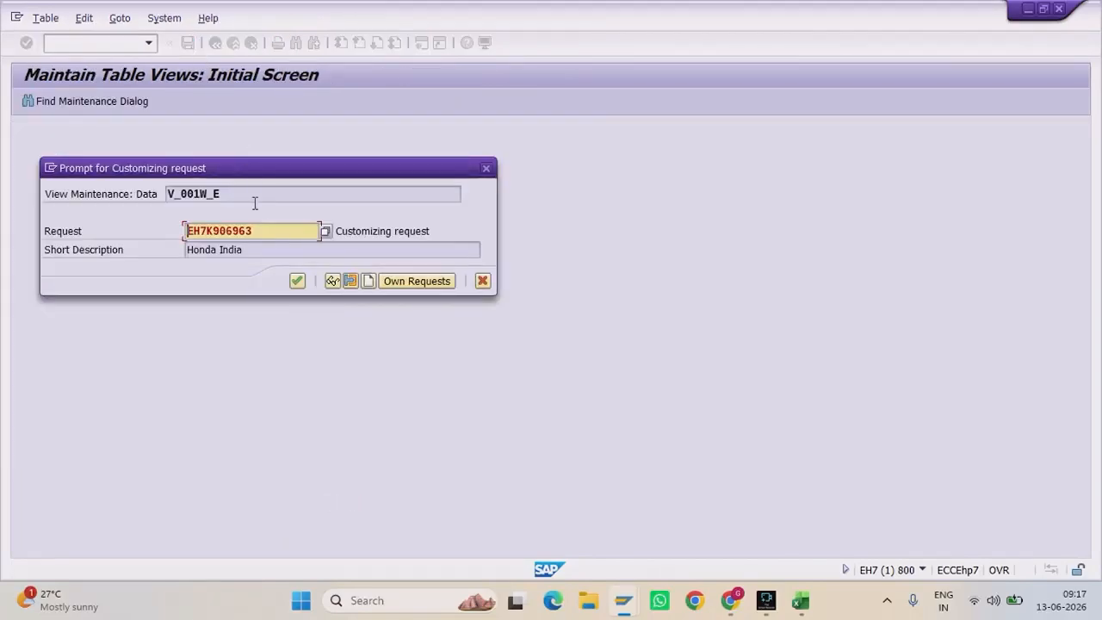
{"action": "left_click", "coordinate": [399, 284]}
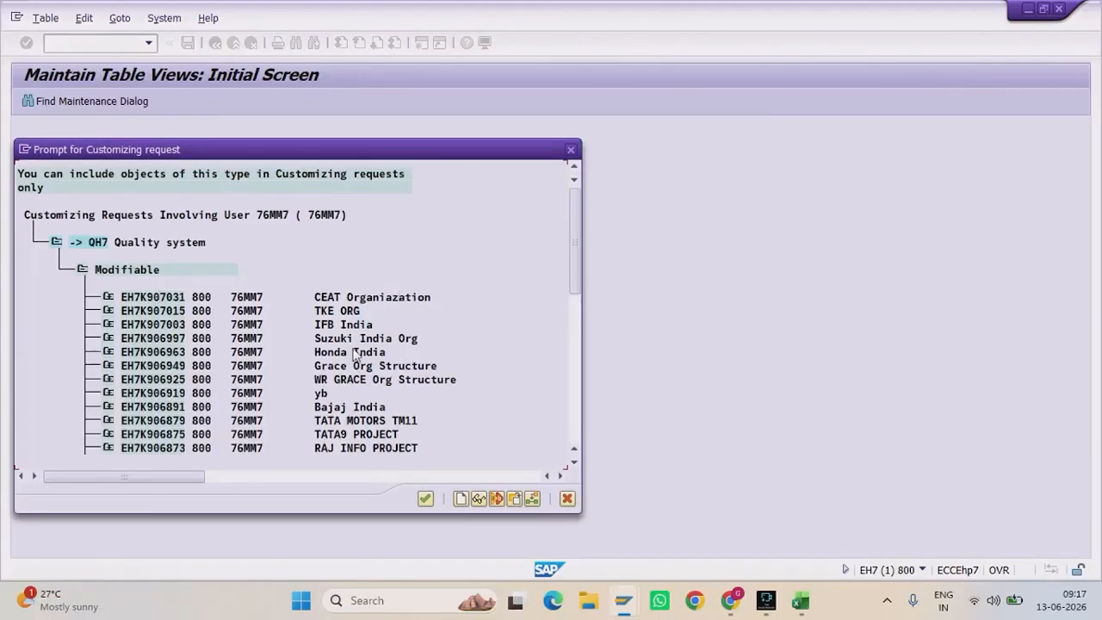
{"action": "double_click", "coordinate": [338, 366]}
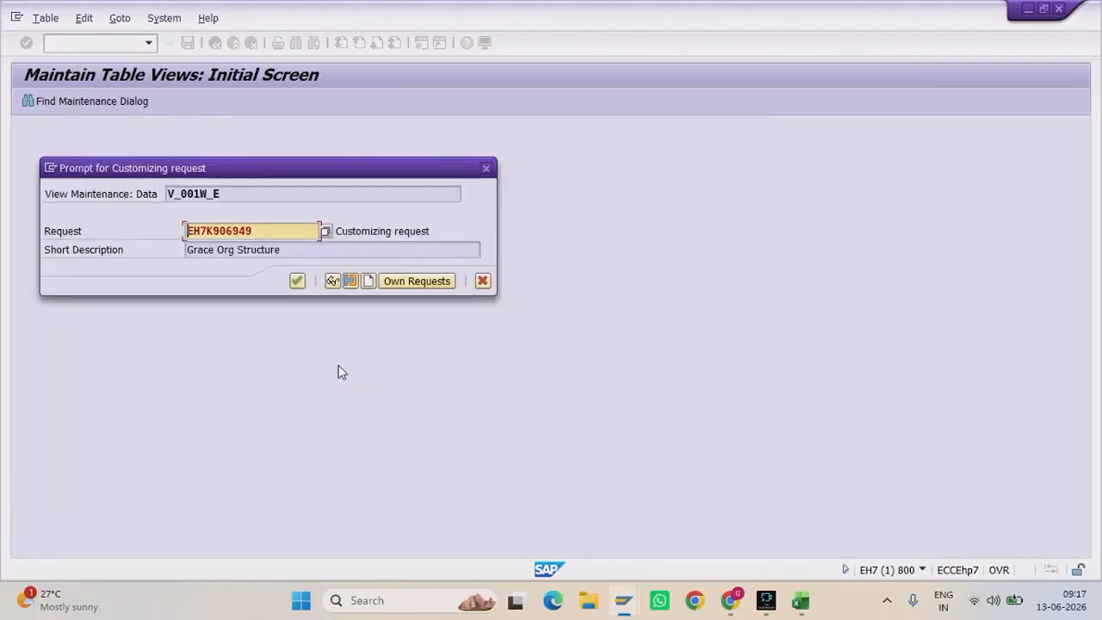
{"action": "key", "text": "Return"}
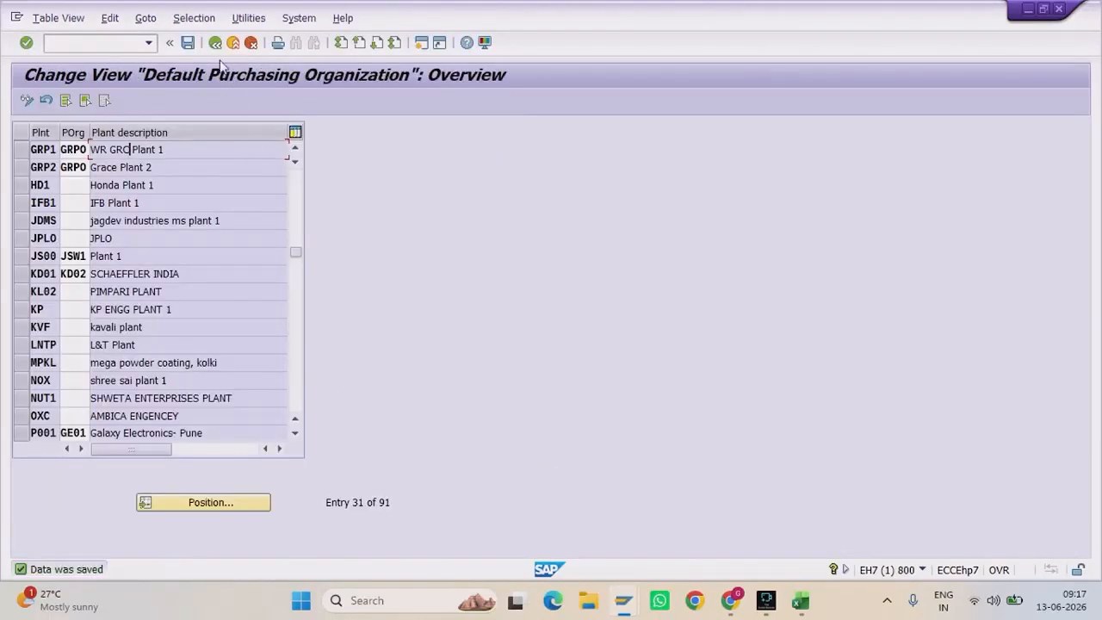
{"action": "left_click", "coordinate": [215, 42]}
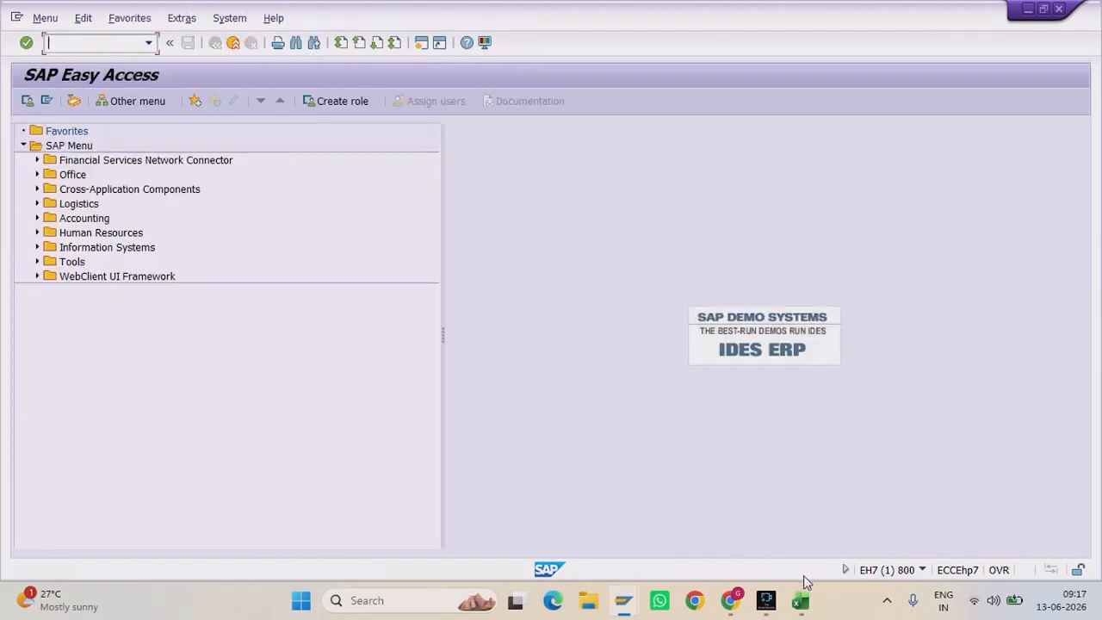
Step: Highlight the AKO 236000 and KON 169900 account notes in Excel, then return to SAP Easy Access
{"action": "left_click", "coordinate": [775, 530]}
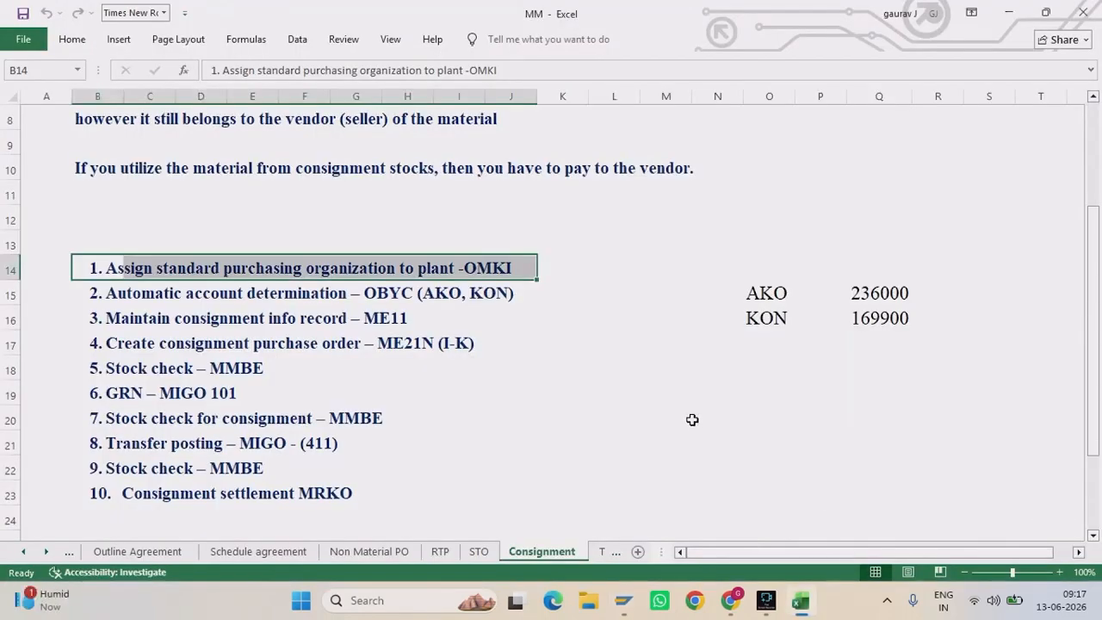
{"action": "left_click_drag", "start_coordinate": [734, 276], "coordinate": [901, 290]}
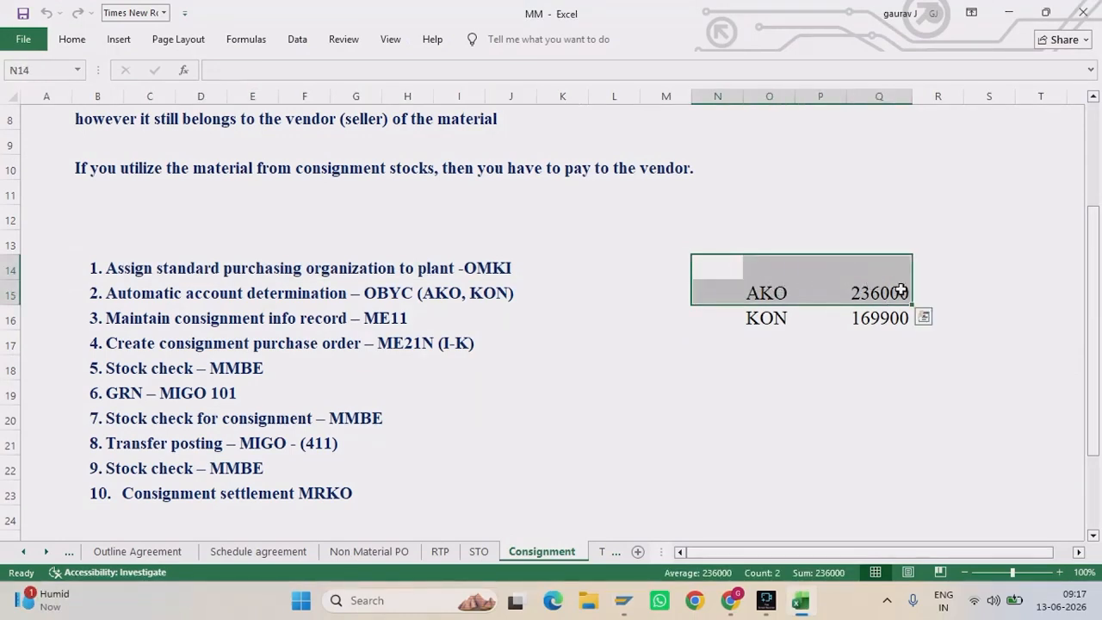
{"action": "left_click_drag", "start_coordinate": [775, 317], "coordinate": [909, 330]}
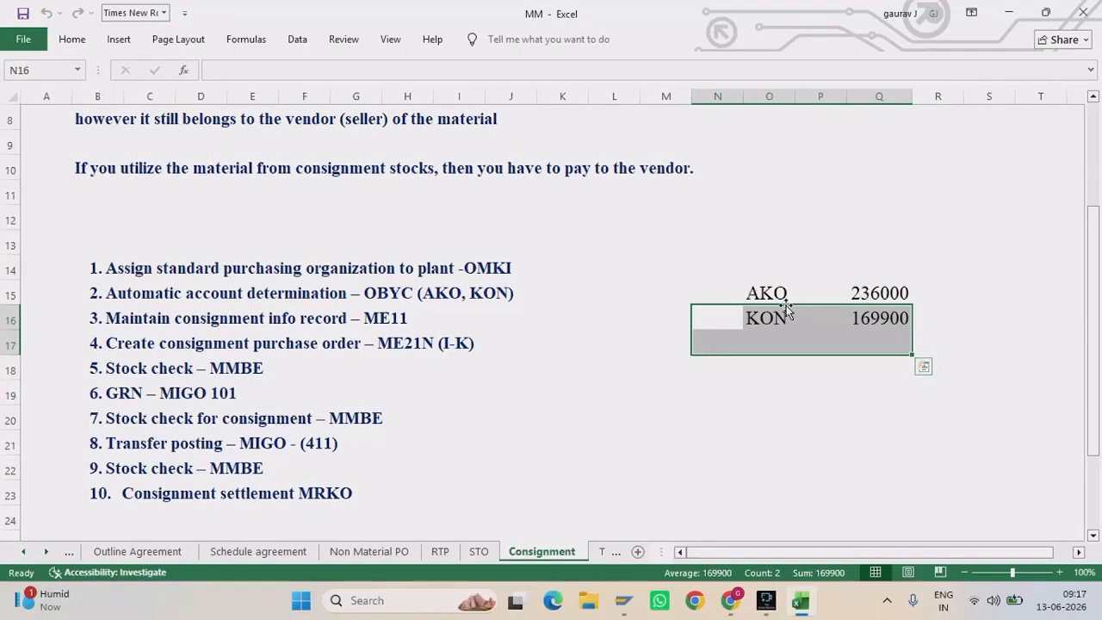
{"action": "mouse_move", "coordinate": [623, 601]}
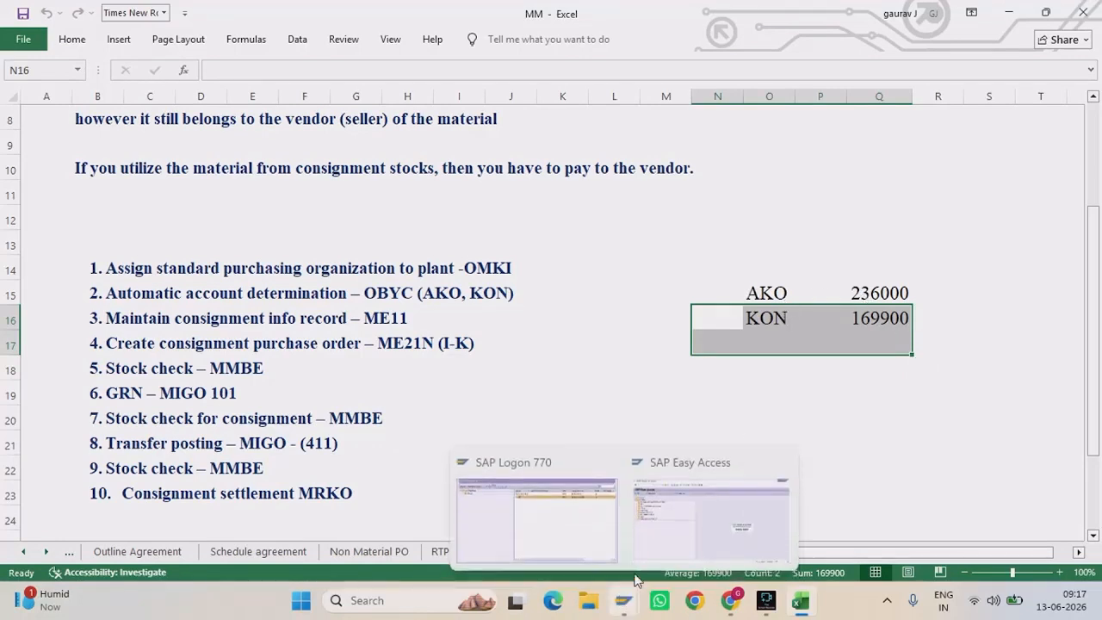
{"action": "left_click", "coordinate": [689, 543]}
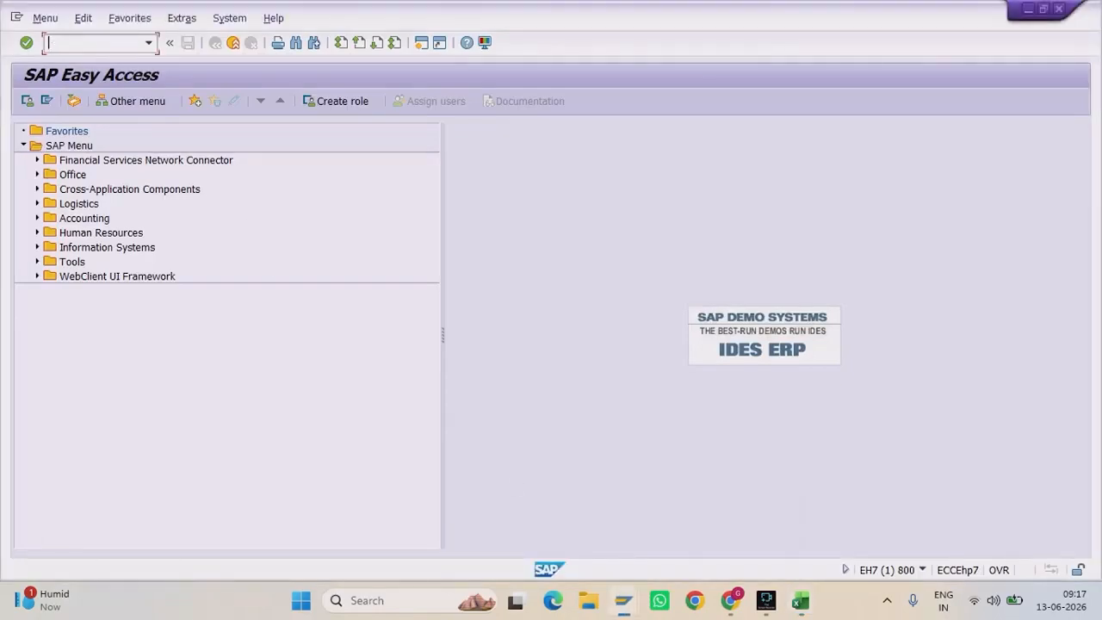
Step: Run OBYC and highlight the AKO consignment consumption transaction
{"action": "type", "text": "OBYC"}
{"action": "key", "text": "Return"}
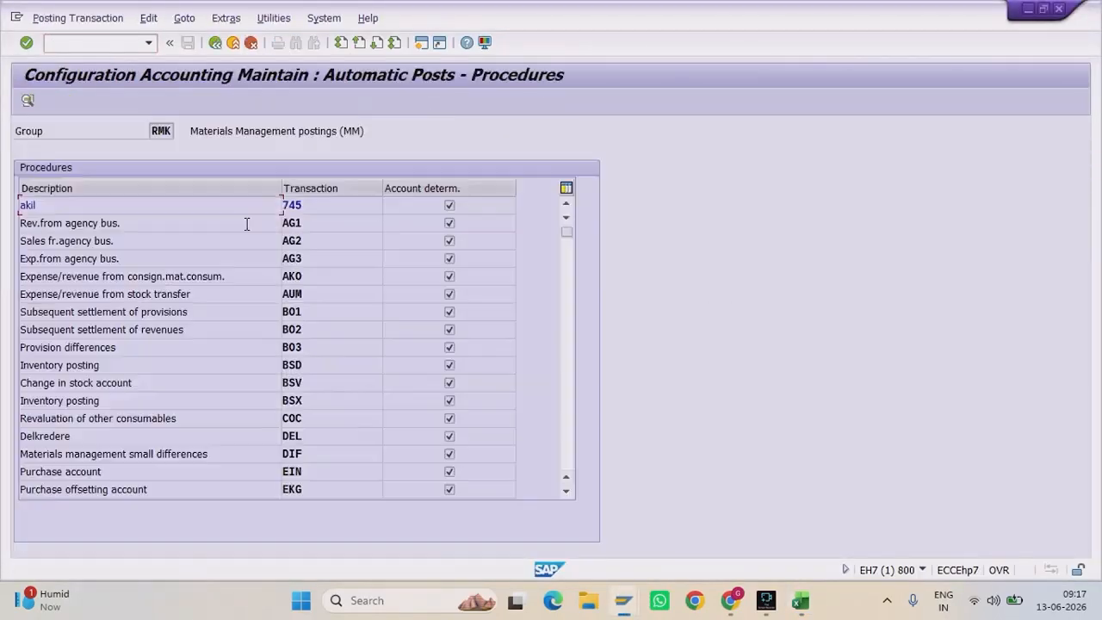
{"action": "left_click_drag", "start_coordinate": [348, 276], "coordinate": [264, 275]}
{"action": "left_click_drag", "start_coordinate": [127, 277], "coordinate": [222, 276]}
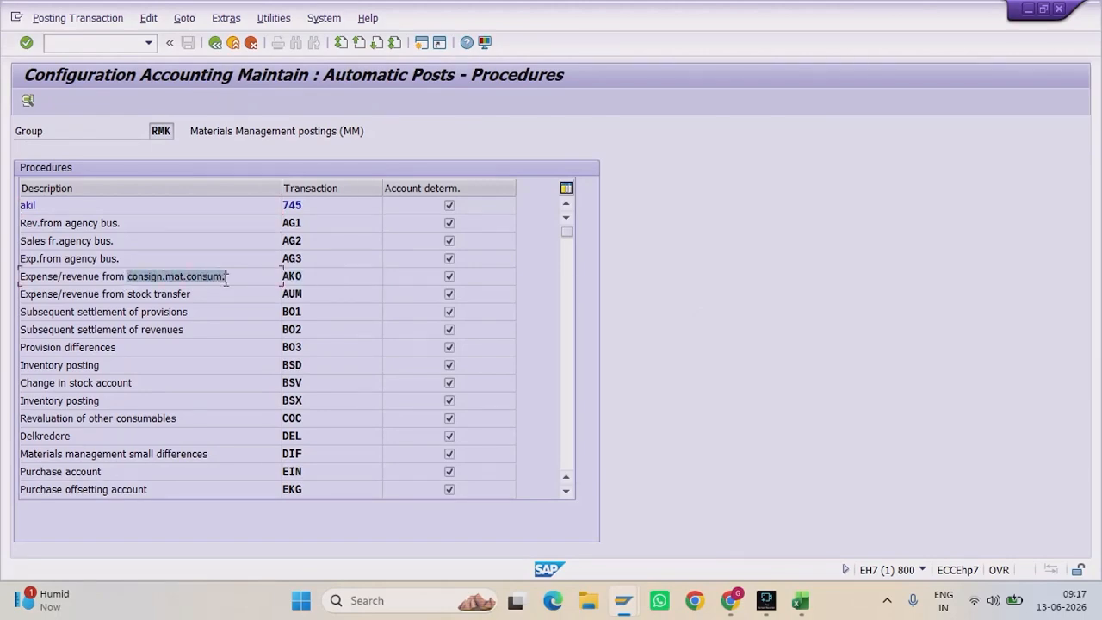
{"action": "left_click_drag", "start_coordinate": [304, 276], "coordinate": [134, 268]}
{"action": "left_click", "coordinate": [304, 275]}
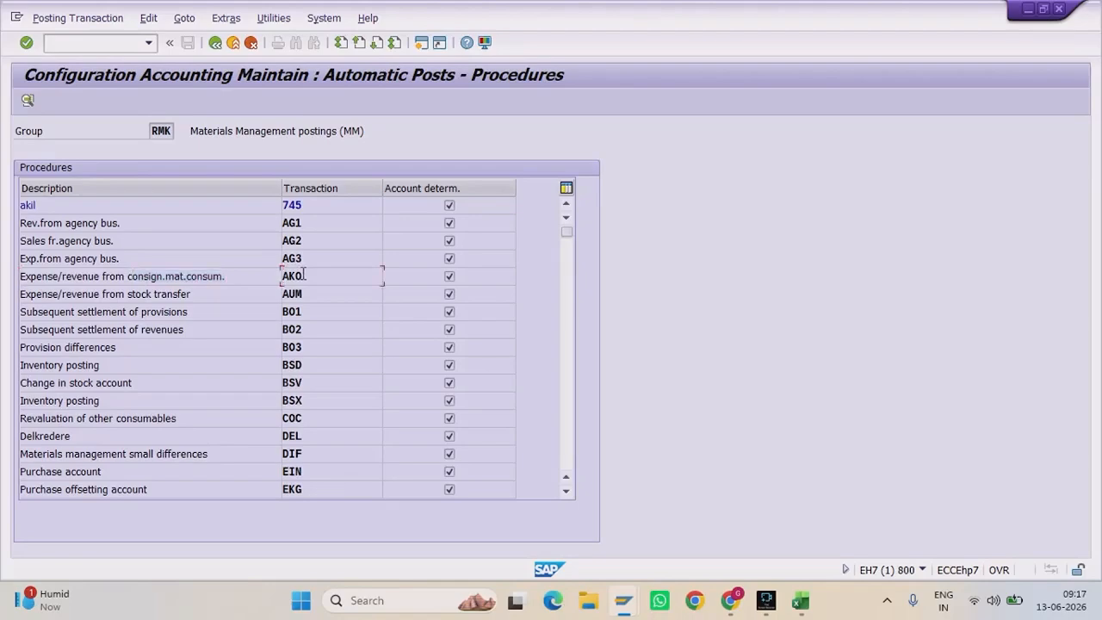
Step: Locate and highlight the KON consignment payables entry
{"action": "scroll", "coordinate": [303, 273], "scroll_direction": "down", "scroll_amount": 8}
{"action": "scroll", "coordinate": [303, 279], "scroll_direction": "down", "scroll_amount": 2}
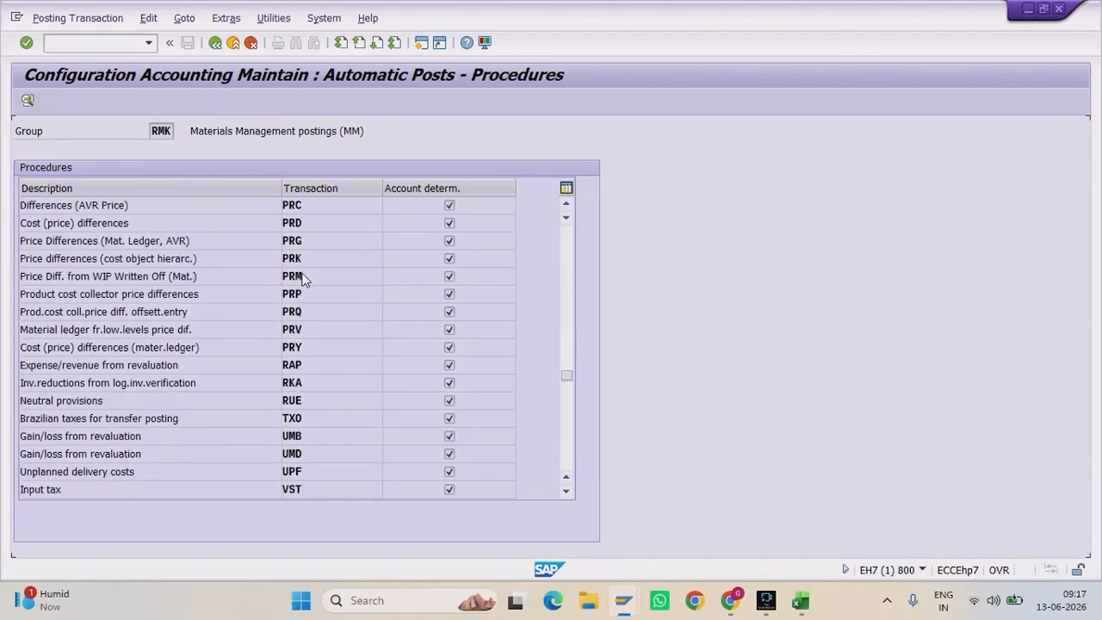
{"action": "scroll", "coordinate": [303, 276], "scroll_direction": "up", "scroll_amount": 7}
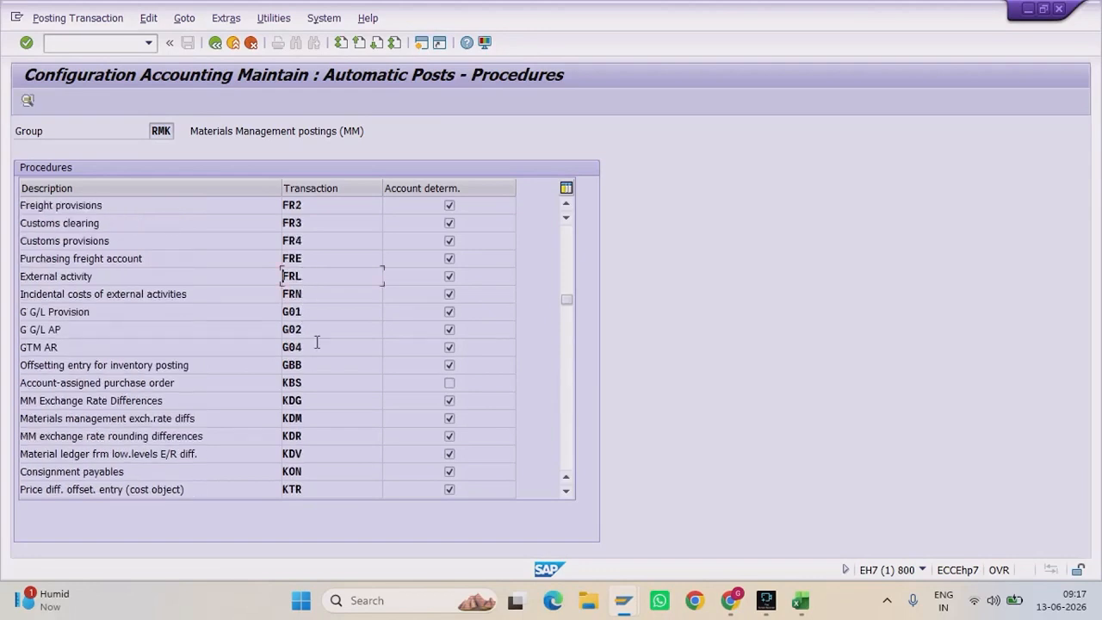
{"action": "scroll", "coordinate": [317, 394], "scroll_direction": "down", "scroll_amount": 1}
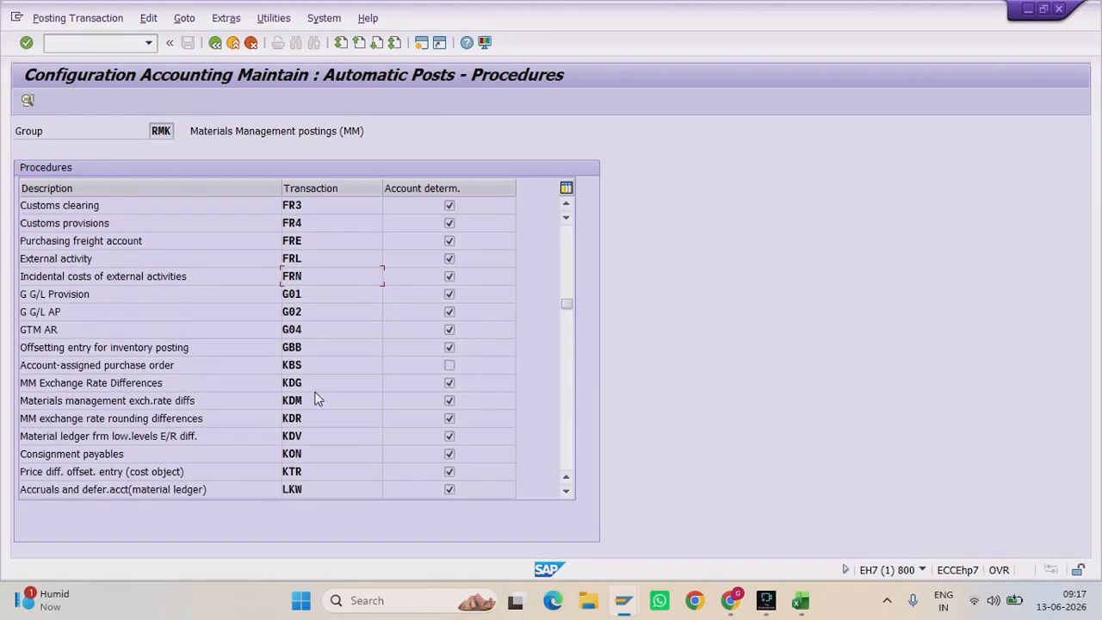
{"action": "left_click", "coordinate": [312, 453]}
{"action": "left_click_drag", "start_coordinate": [133, 453], "coordinate": [2, 452]}
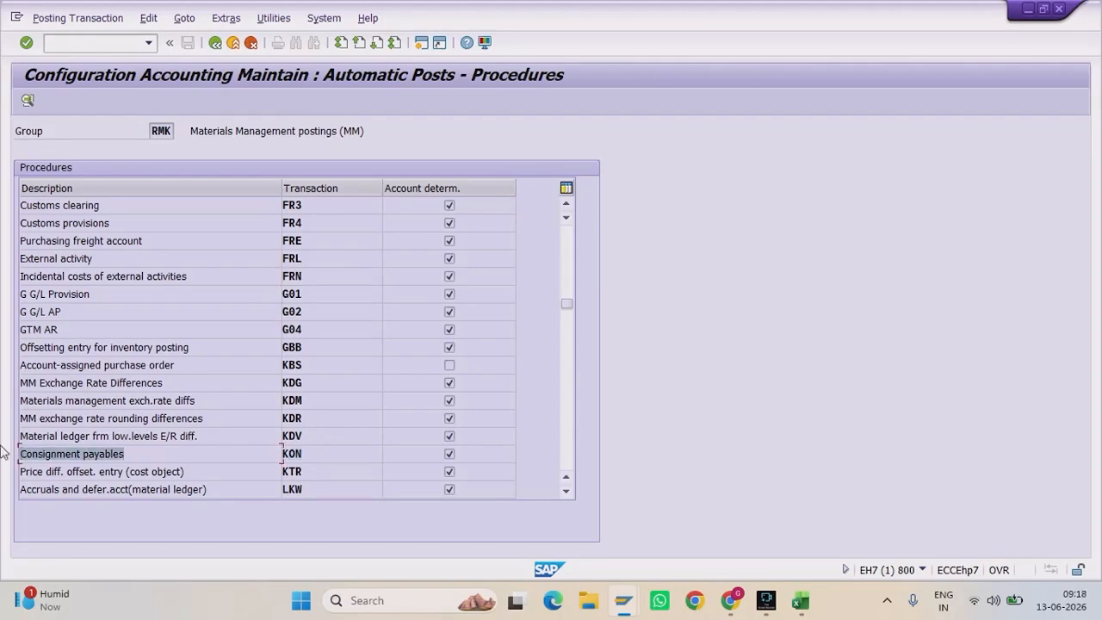
{"action": "scroll", "coordinate": [282, 301], "scroll_direction": "up", "scroll_amount": 8}
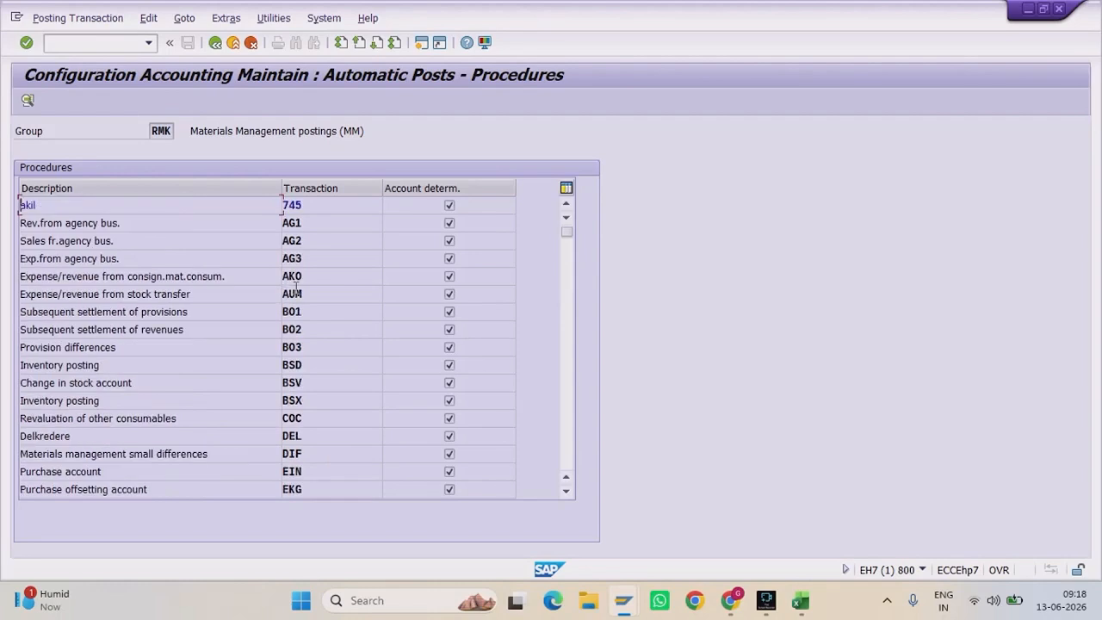
Step: Open AKO's account assignments under chart of accounts INT
{"action": "double_click", "coordinate": [302, 277]}
{"action": "type", "text": "INT"}
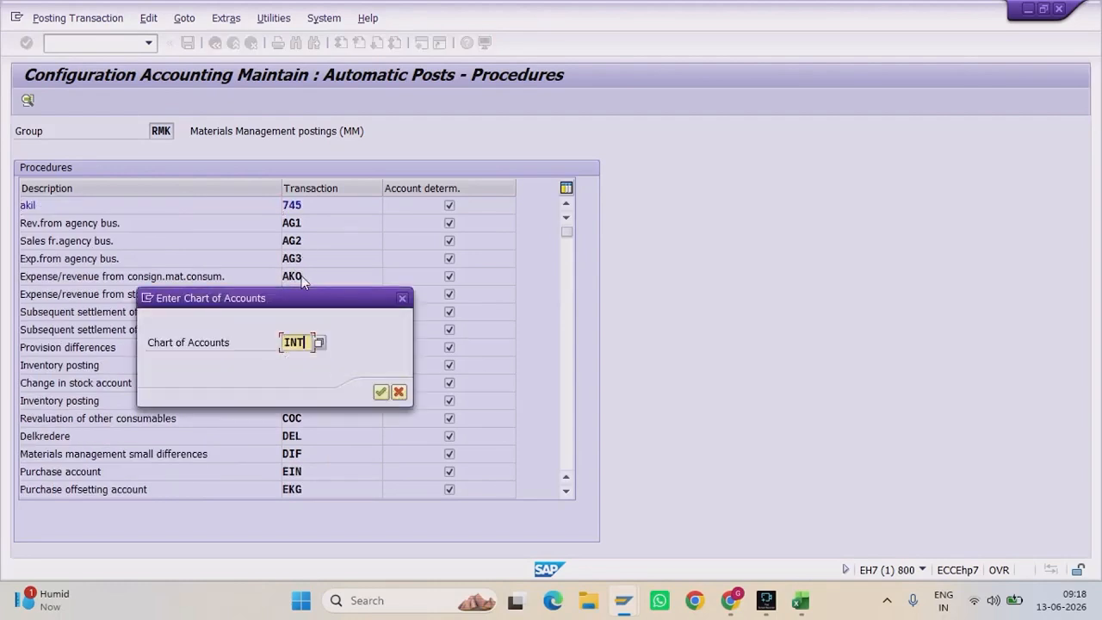
{"action": "key", "text": "Return"}
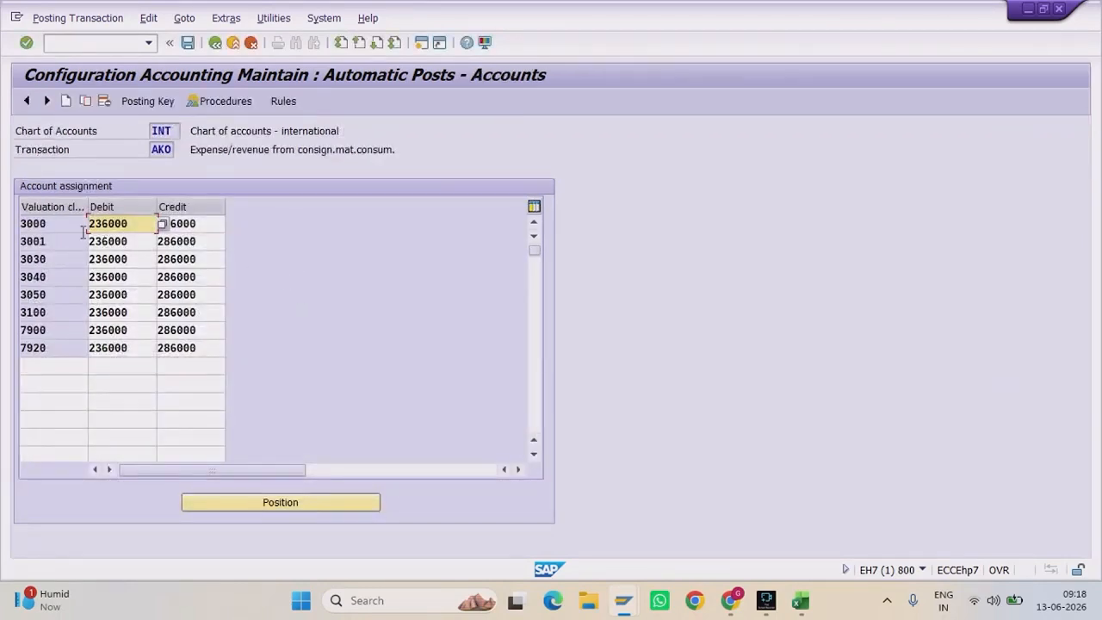
Step: Inspect the accounts and mark valuation classes 3000, 3050, 7900 and 7920
{"action": "left_click_drag", "start_coordinate": [52, 223], "coordinate": [2, 231]}
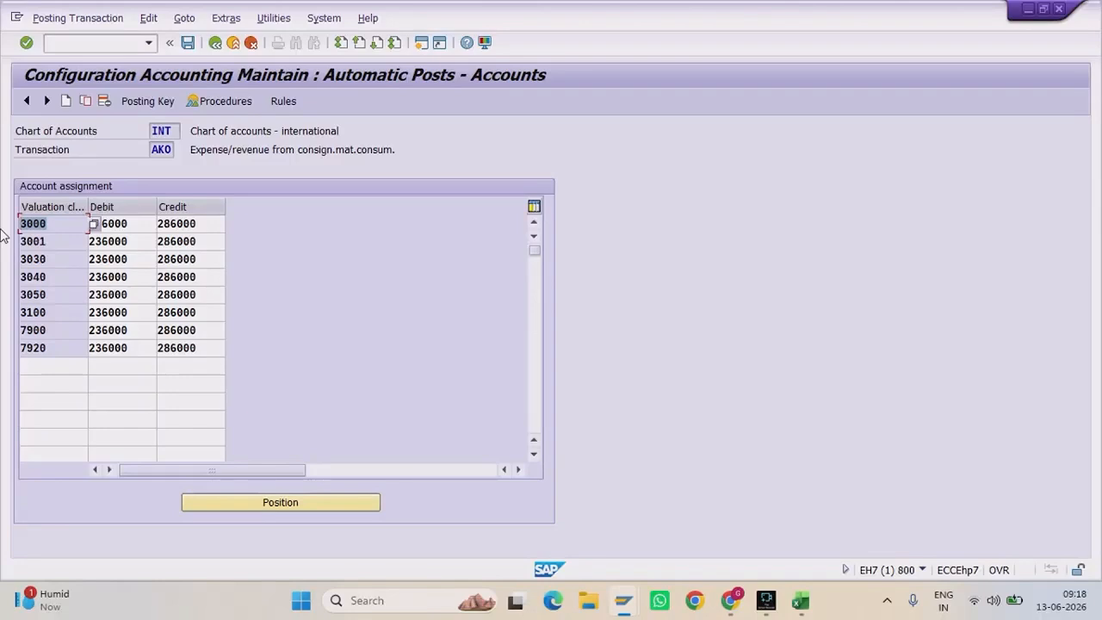
{"action": "left_click", "coordinate": [146, 223]}
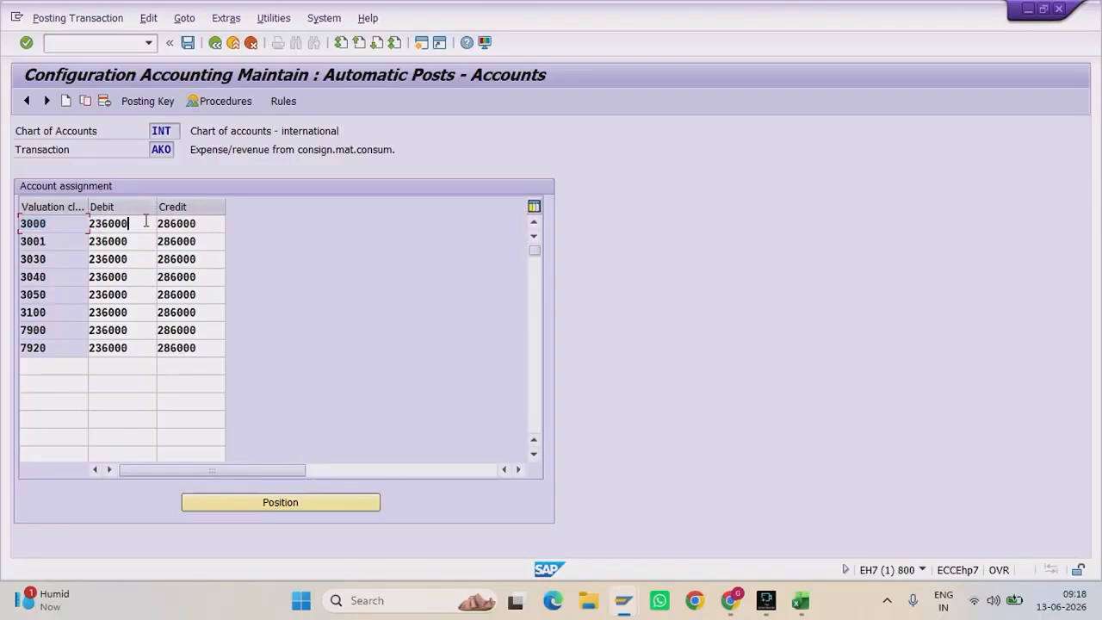
{"action": "left_click", "coordinate": [193, 222]}
{"action": "right_click", "coordinate": [198, 223]}
{"action": "left_click", "coordinate": [171, 223]}
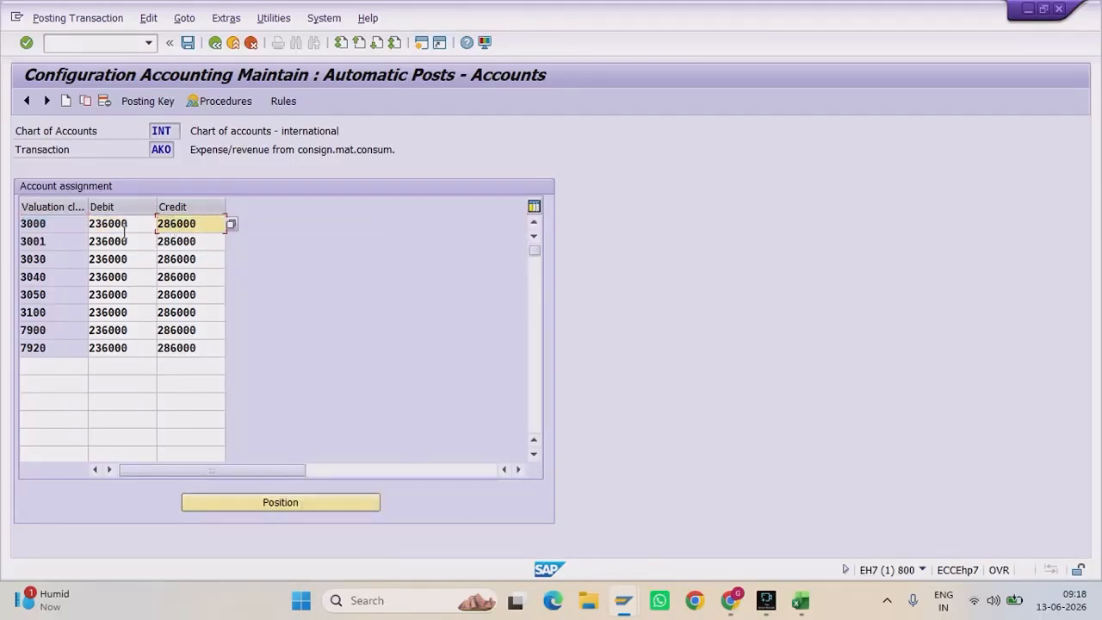
{"action": "double_click", "coordinate": [47, 224]}
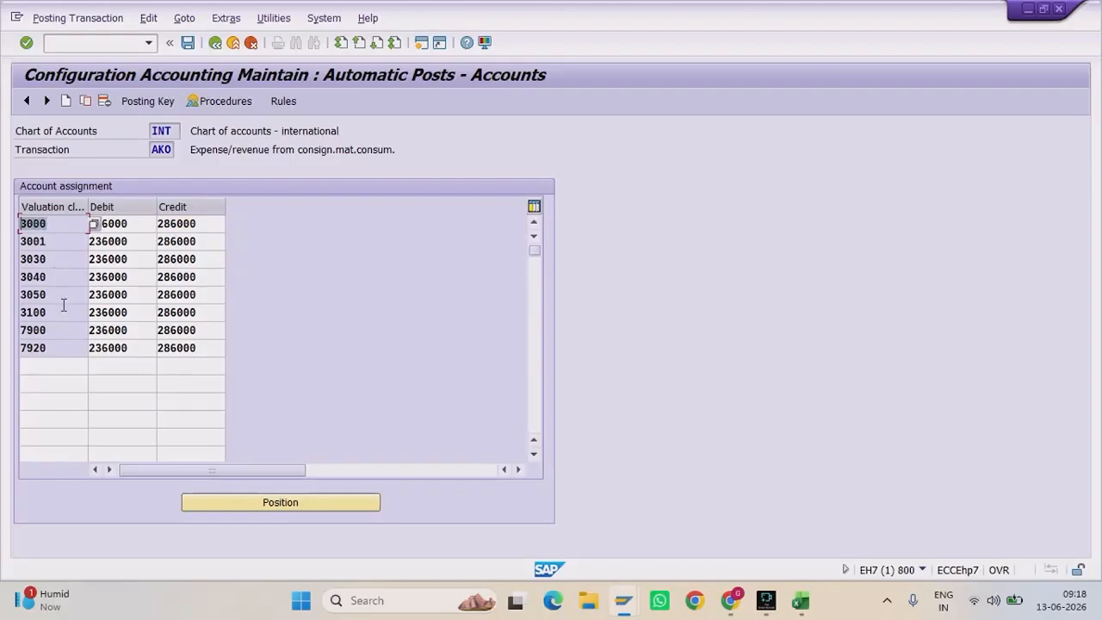
{"action": "double_click", "coordinate": [38, 298]}
{"action": "double_click", "coordinate": [31, 331]}
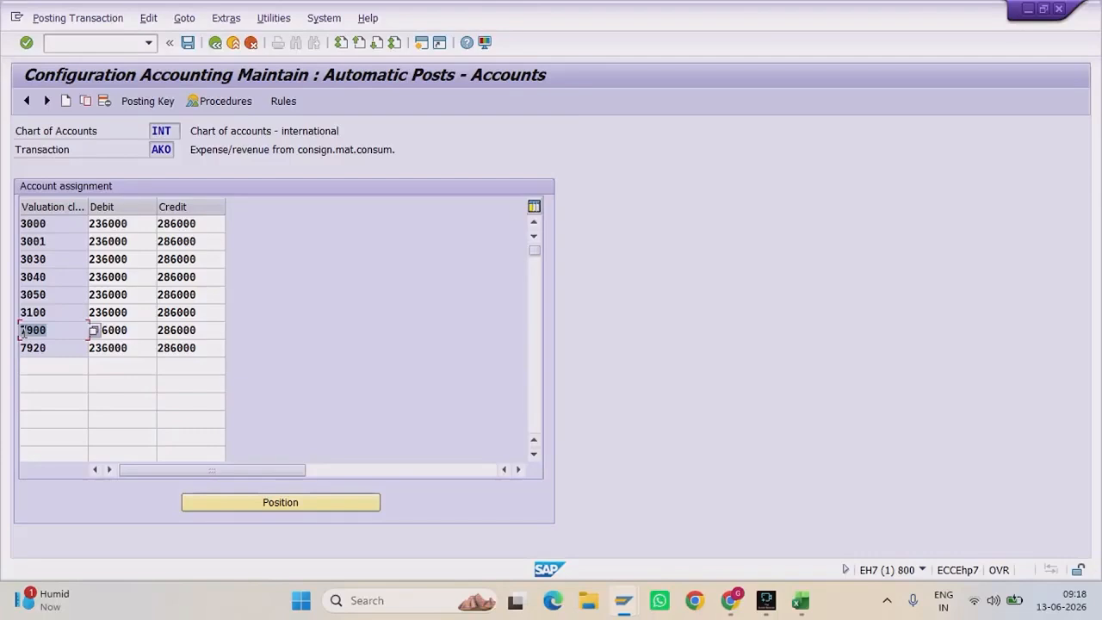
{"action": "double_click", "coordinate": [30, 348]}
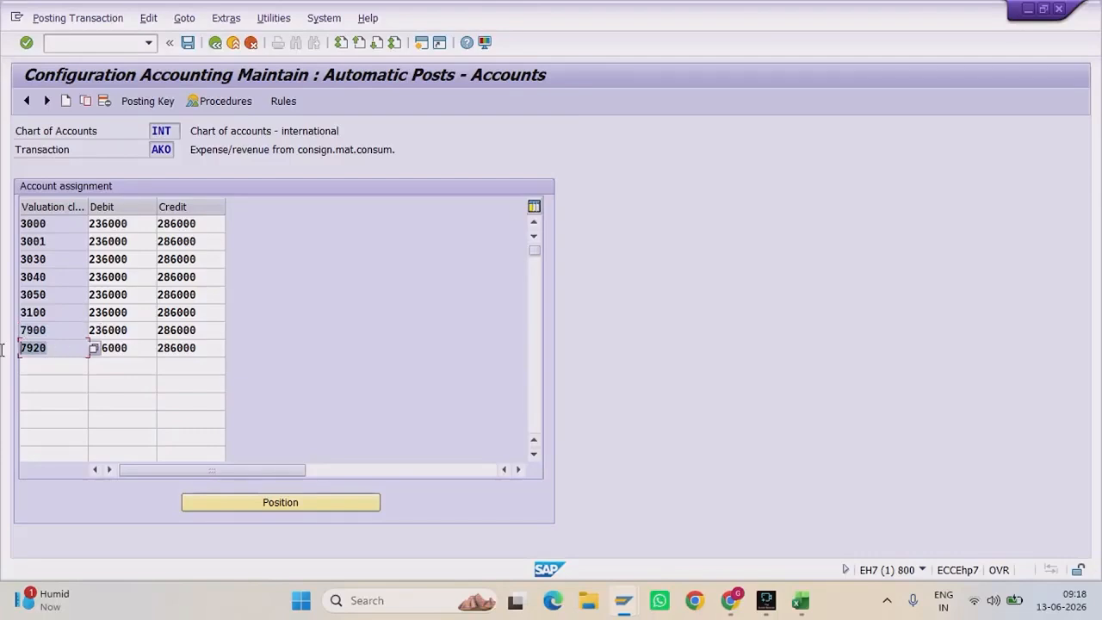
Step: Point out debit account 236000 and credit 286000, then go back to the procedures list
{"action": "double_click", "coordinate": [132, 224]}
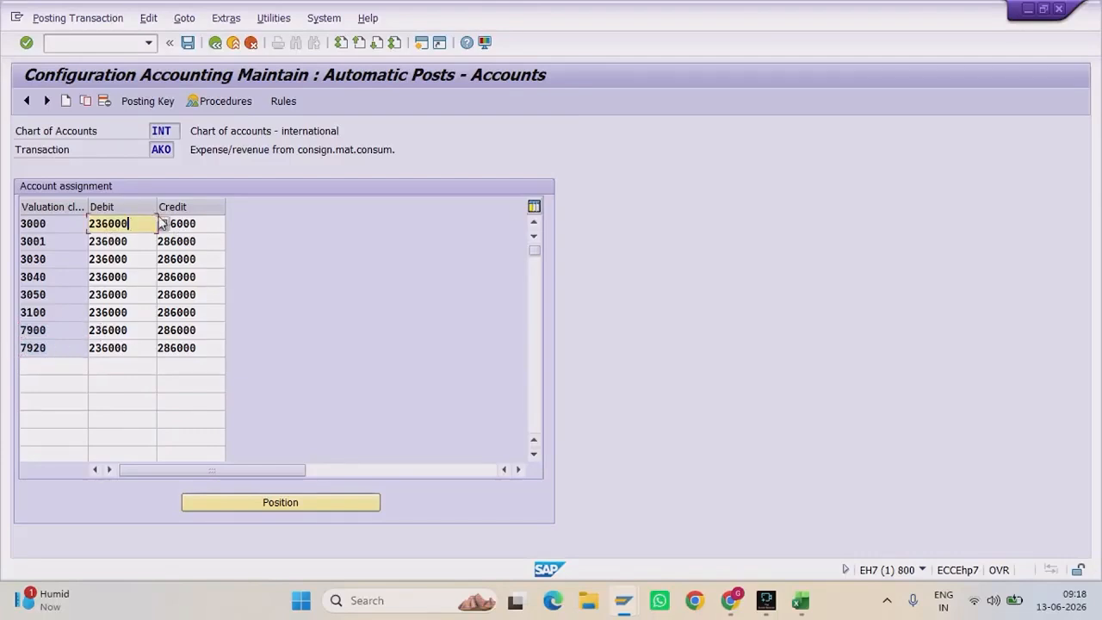
{"action": "left_click", "coordinate": [215, 222]}
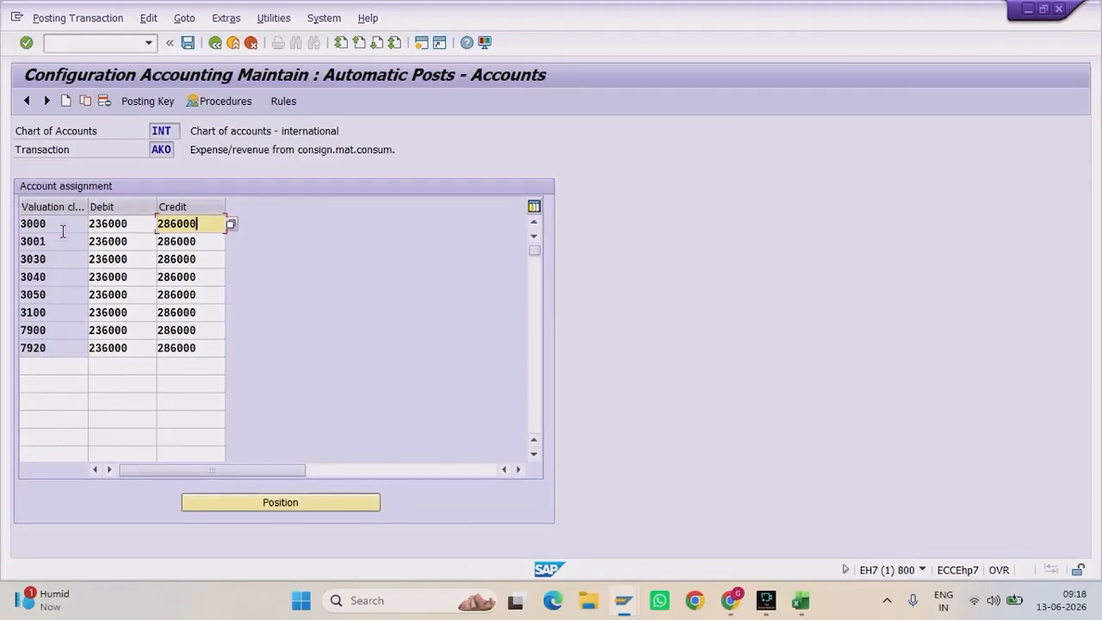
{"action": "left_click", "coordinate": [142, 220]}
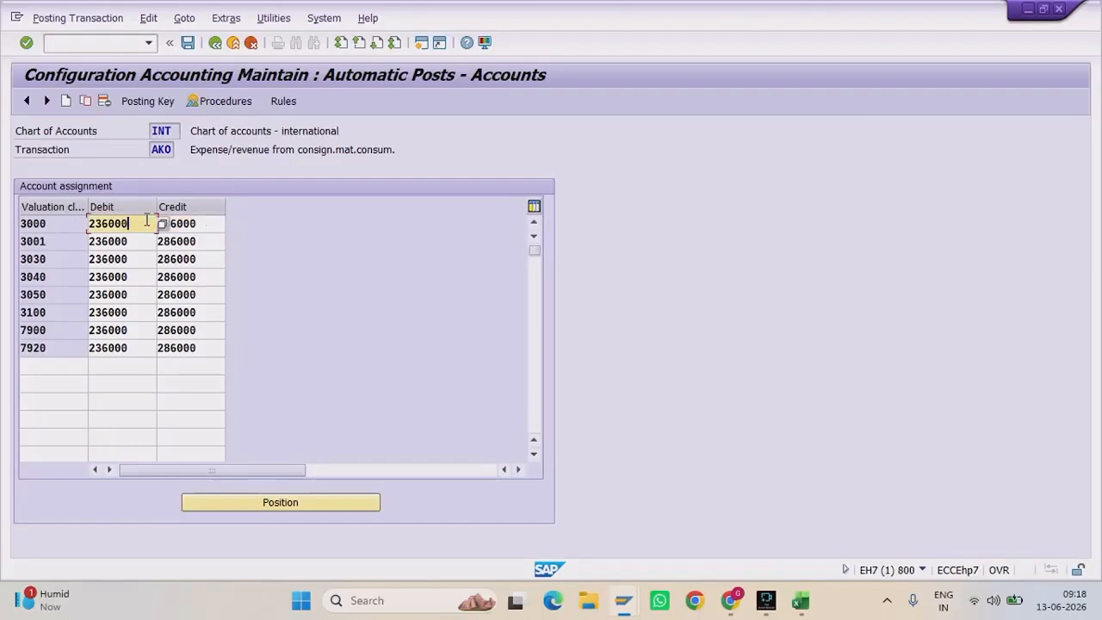
{"action": "left_click", "coordinate": [214, 220]}
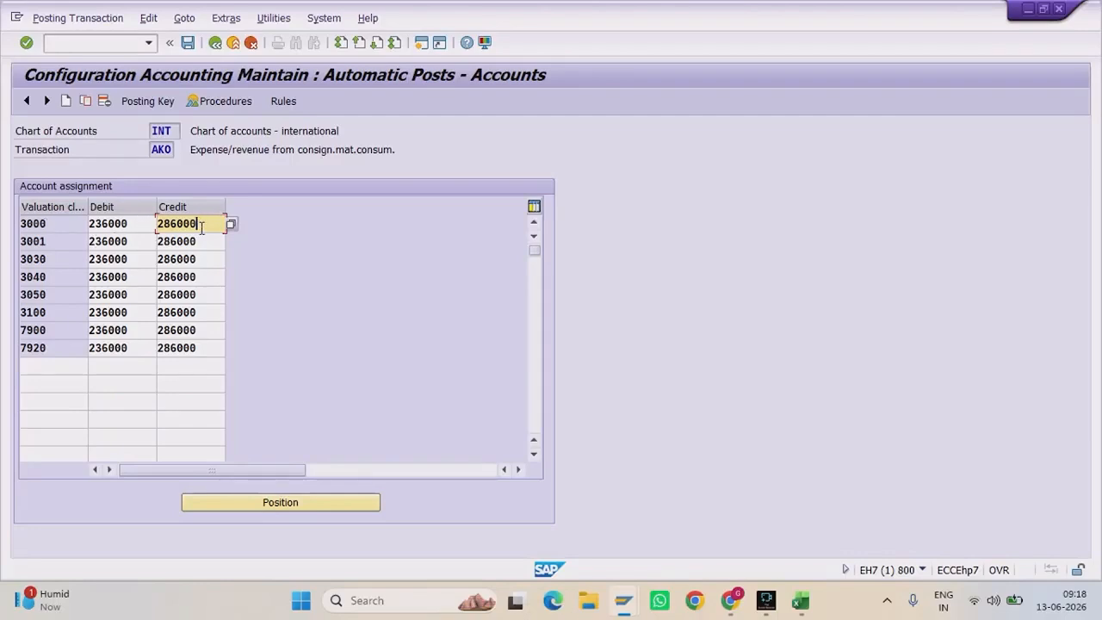
{"action": "left_click", "coordinate": [63, 226]}
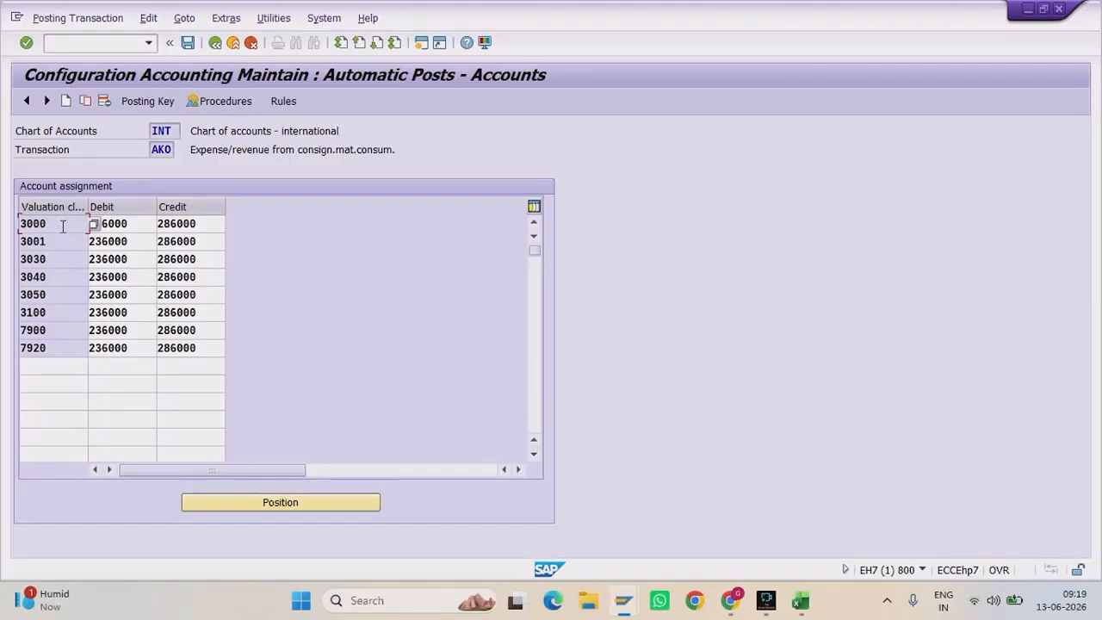
{"action": "left_click", "coordinate": [215, 42]}
Step: Open the account settings for the KON consignment payables entry
{"action": "scroll", "coordinate": [320, 329], "scroll_direction": "down", "scroll_amount": 4}
{"action": "scroll", "coordinate": [320, 327], "scroll_direction": "down", "scroll_amount": 3}
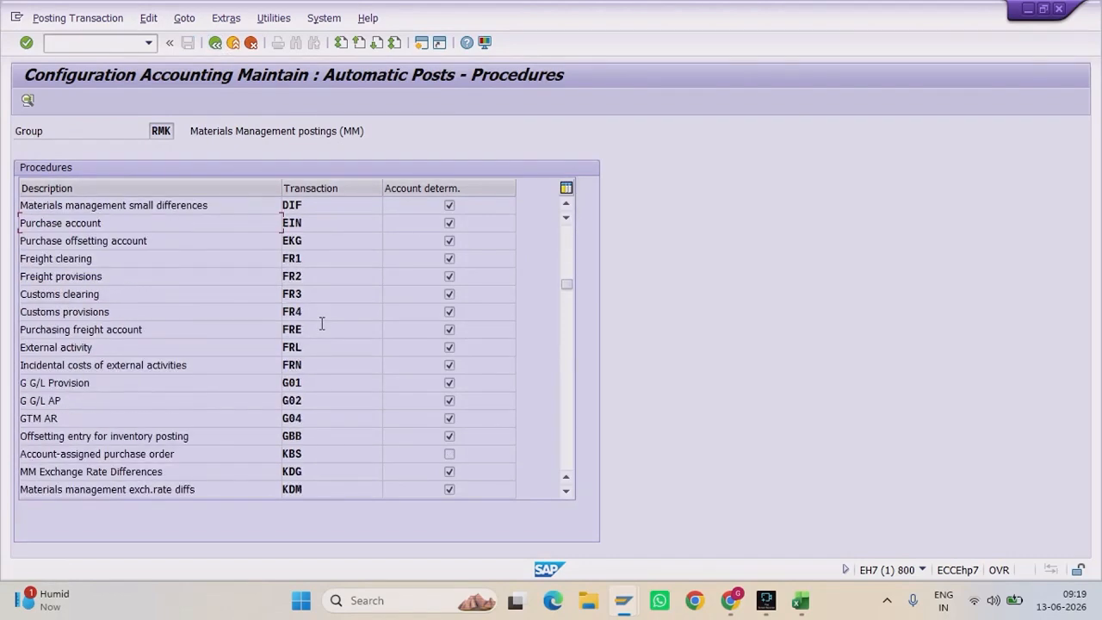
{"action": "scroll", "coordinate": [321, 327], "scroll_direction": "down", "scroll_amount": 4}
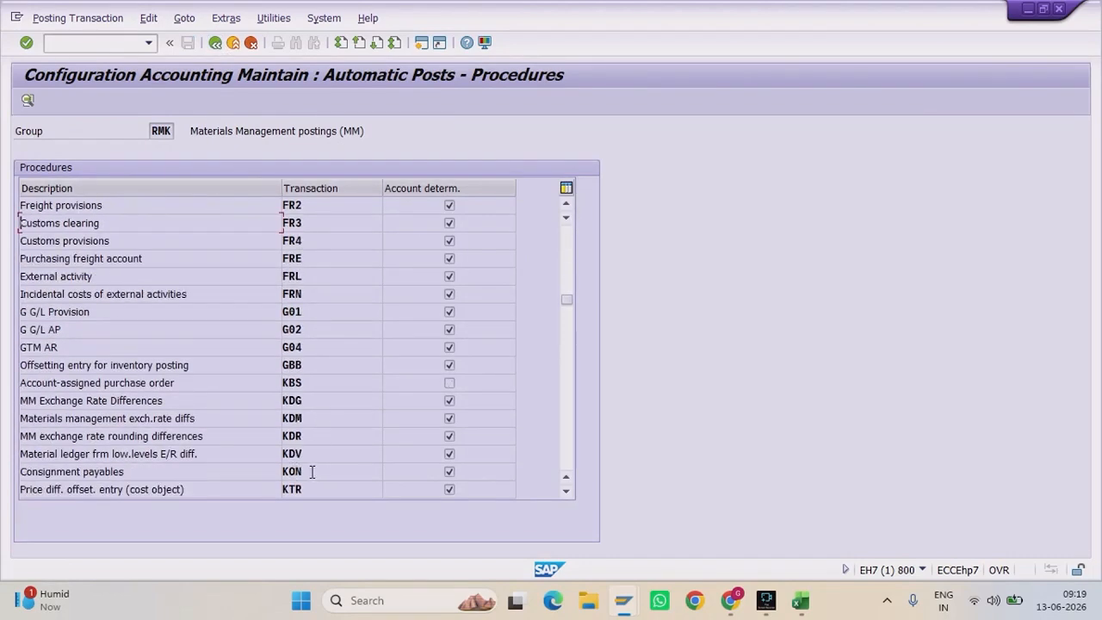
{"action": "left_click_drag", "start_coordinate": [318, 473], "coordinate": [269, 472]}
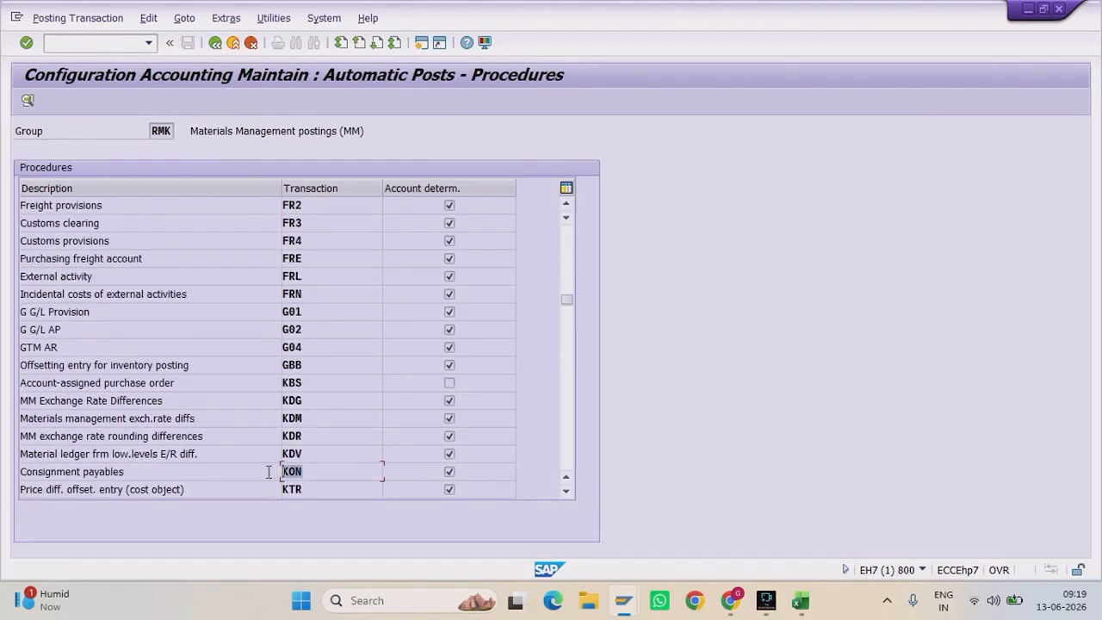
{"action": "double_click", "coordinate": [321, 472]}
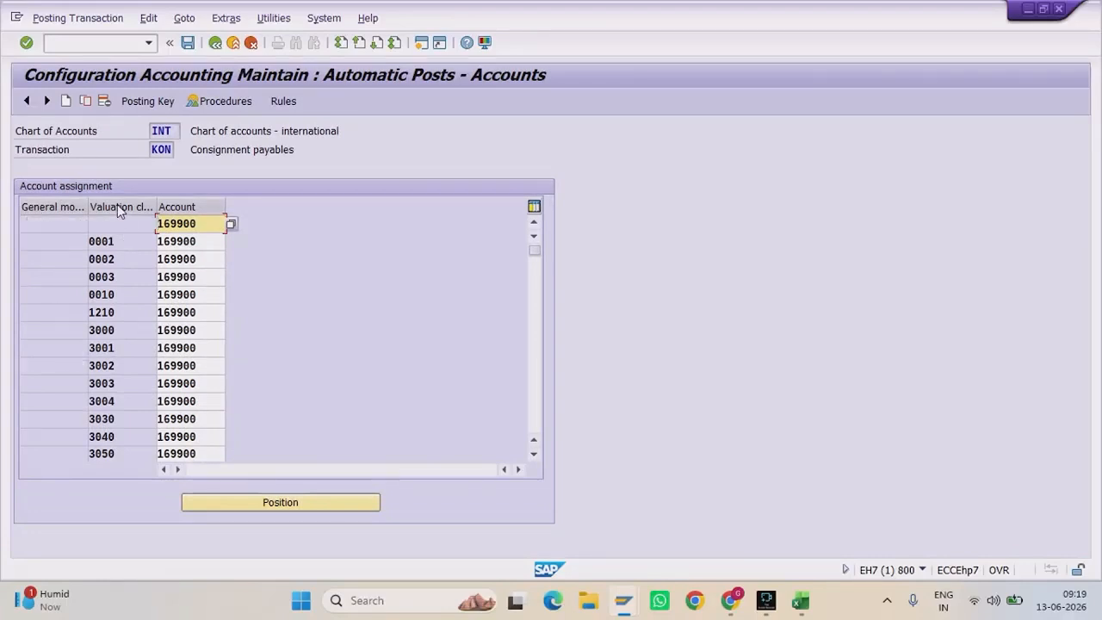
Step: Check valuation classes 3000 and 7900–7920 all post to account 169900, then leave the screen
{"action": "left_click", "coordinate": [126, 332]}
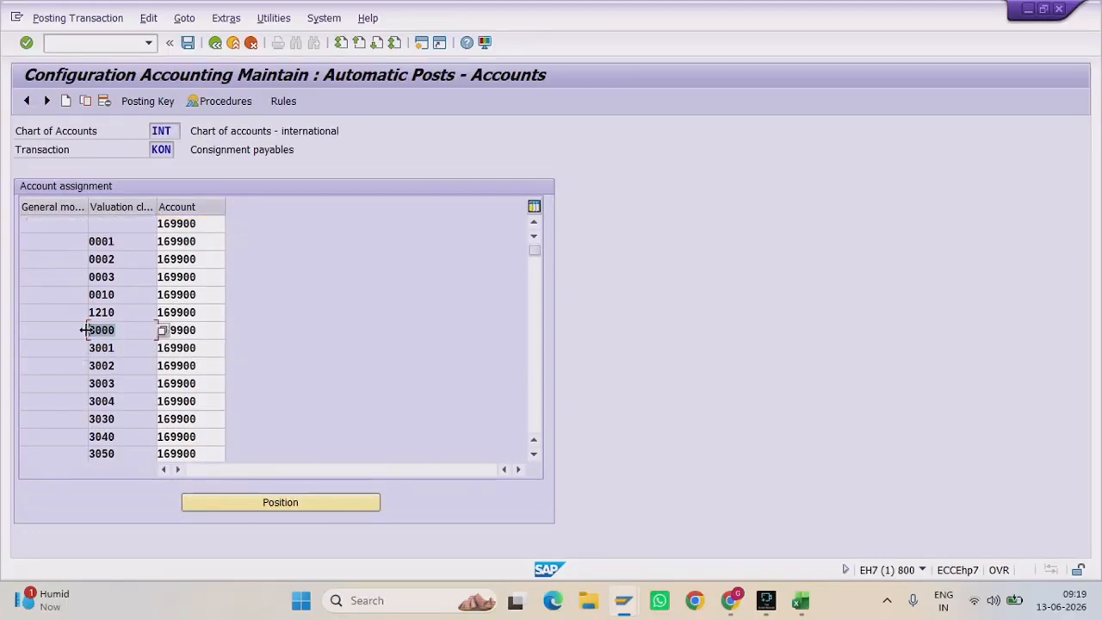
{"action": "scroll", "coordinate": [117, 422], "scroll_direction": "down", "scroll_amount": 4}
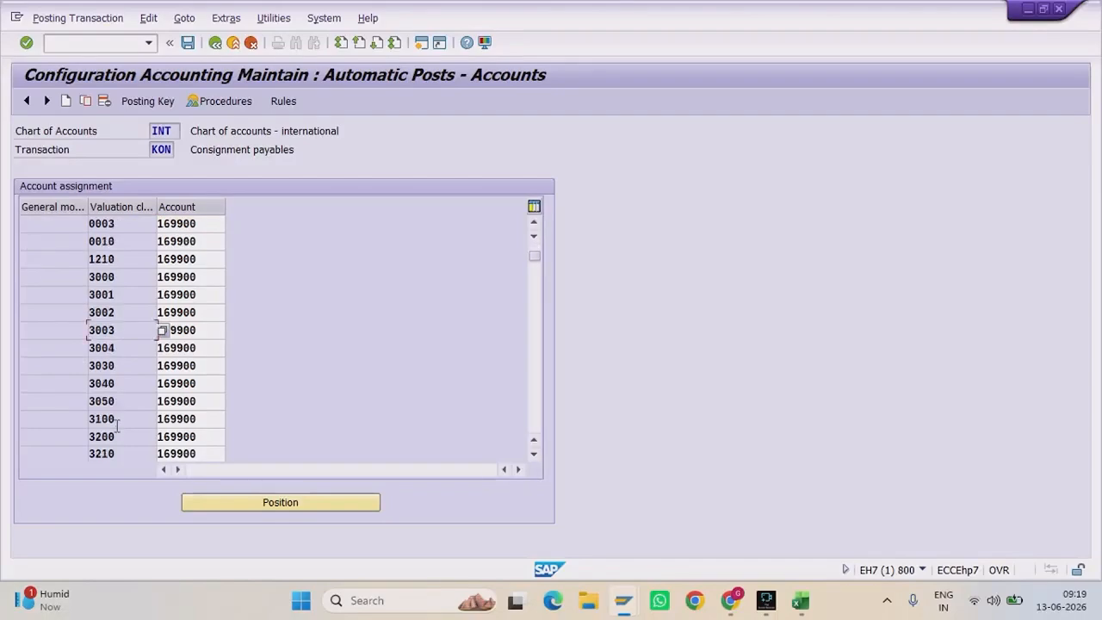
{"action": "scroll", "coordinate": [117, 422], "scroll_direction": "down", "scroll_amount": 3}
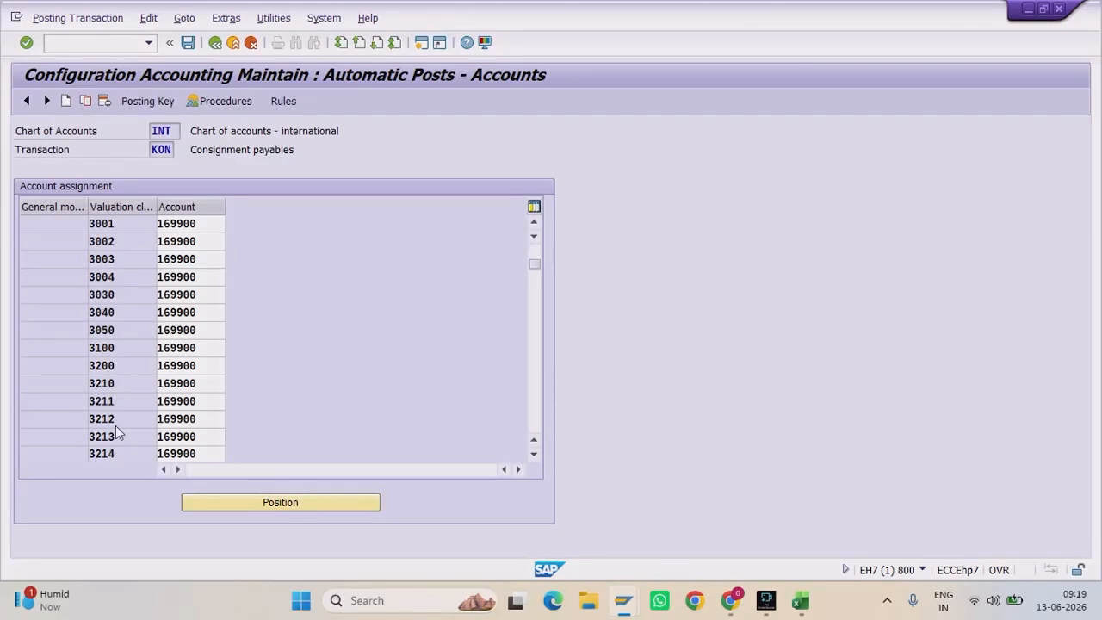
{"action": "left_click", "coordinate": [117, 433]}
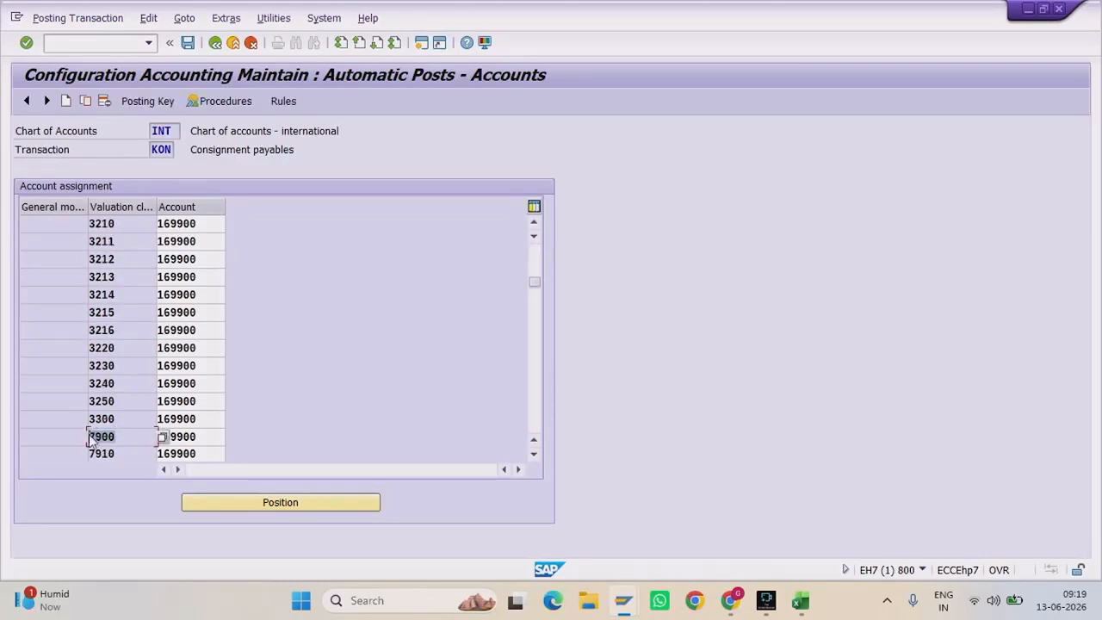
{"action": "key", "text": "Tab"}
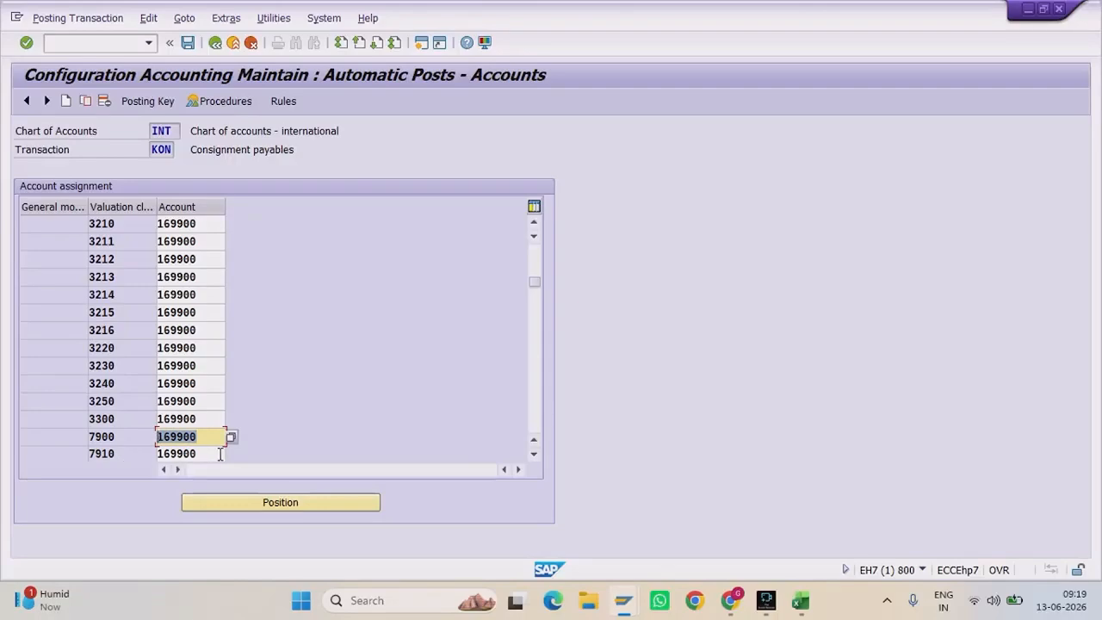
{"action": "key", "text": "Down"}
{"action": "key", "text": "Down"}
{"action": "key", "text": "Down"}
{"action": "key", "text": "Down"}
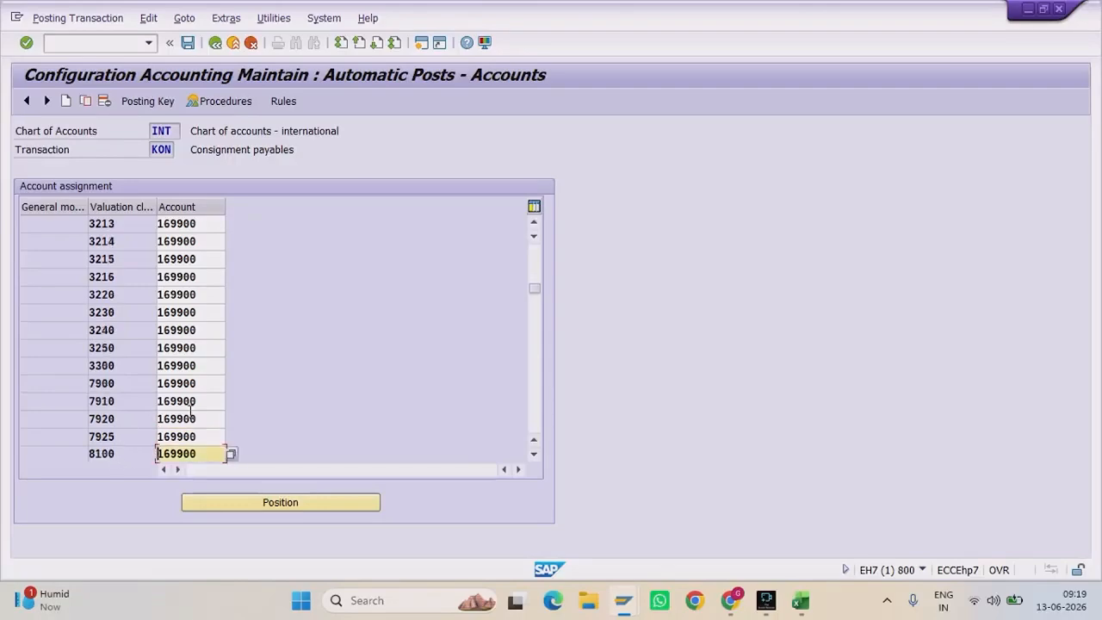
{"action": "left_click_drag", "start_coordinate": [191, 415], "coordinate": [157, 417]}
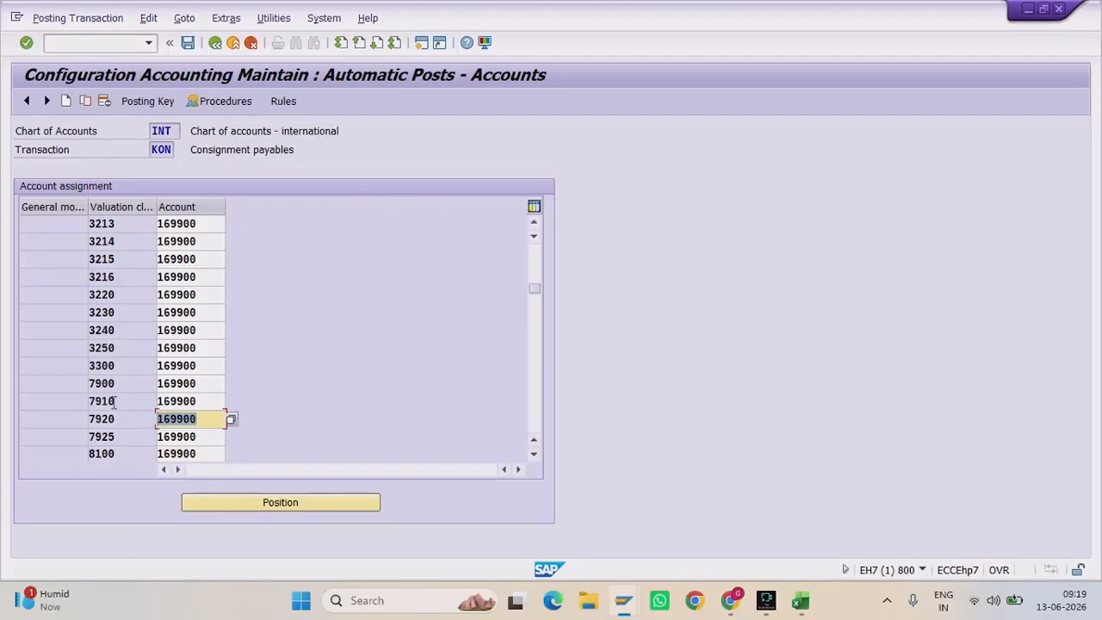
{"action": "left_click_drag", "start_coordinate": [203, 420], "coordinate": [65, 417]}
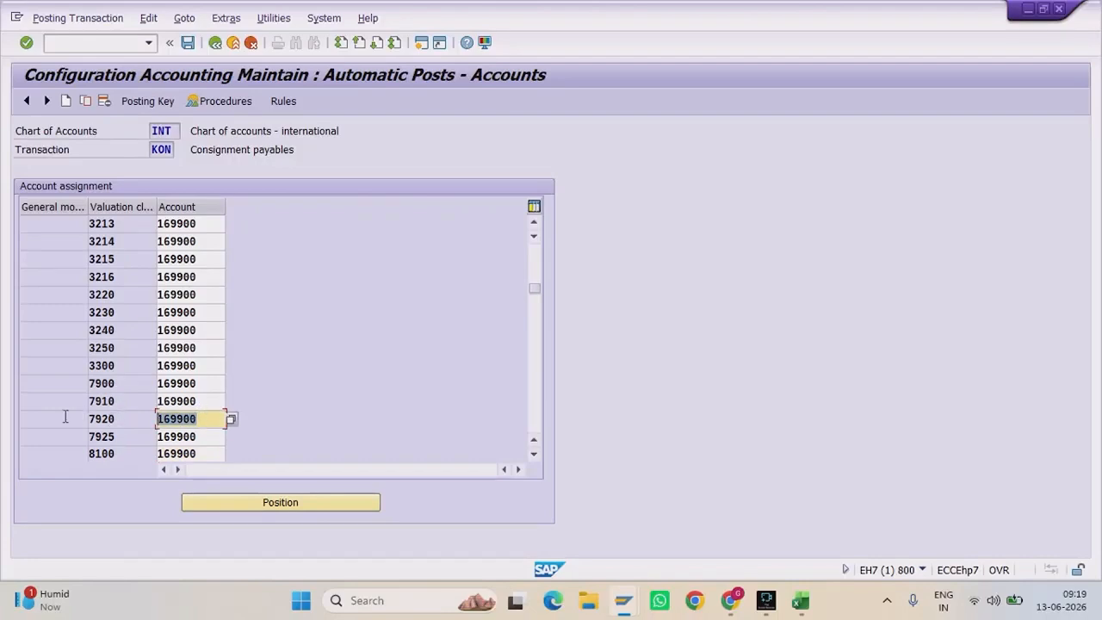
{"action": "left_click", "coordinate": [217, 45]}
Step: In the MM workbook, highlight step 2 (account determination) and step 3 (consignment info record)
{"action": "left_click", "coordinate": [216, 43]}
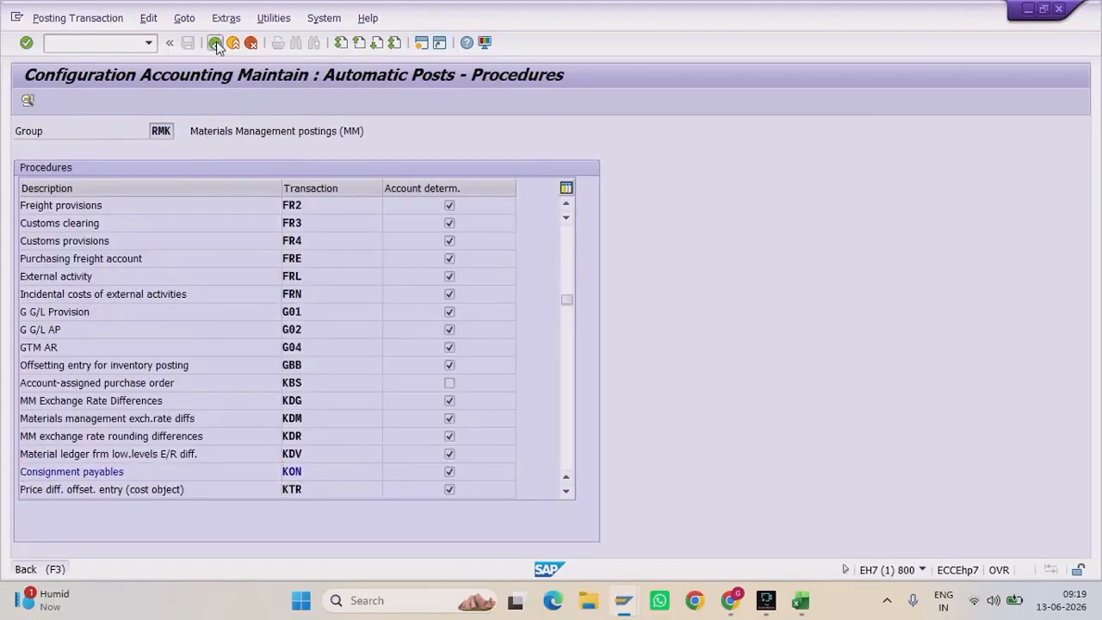
{"action": "left_click", "coordinate": [801, 600]}
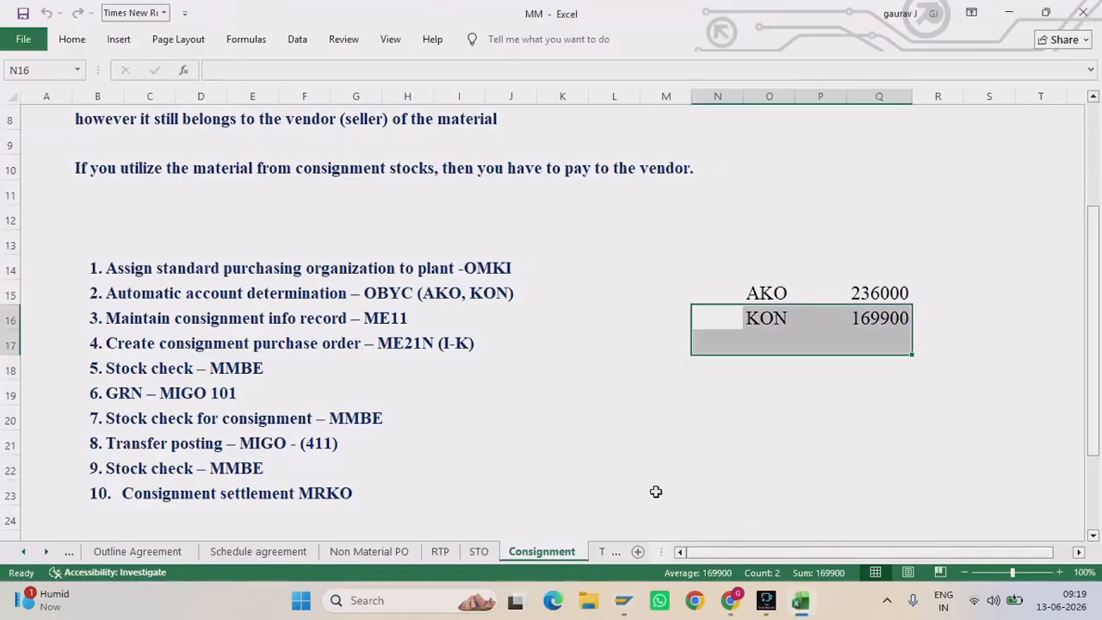
{"action": "left_click_drag", "start_coordinate": [544, 295], "coordinate": [90, 303]}
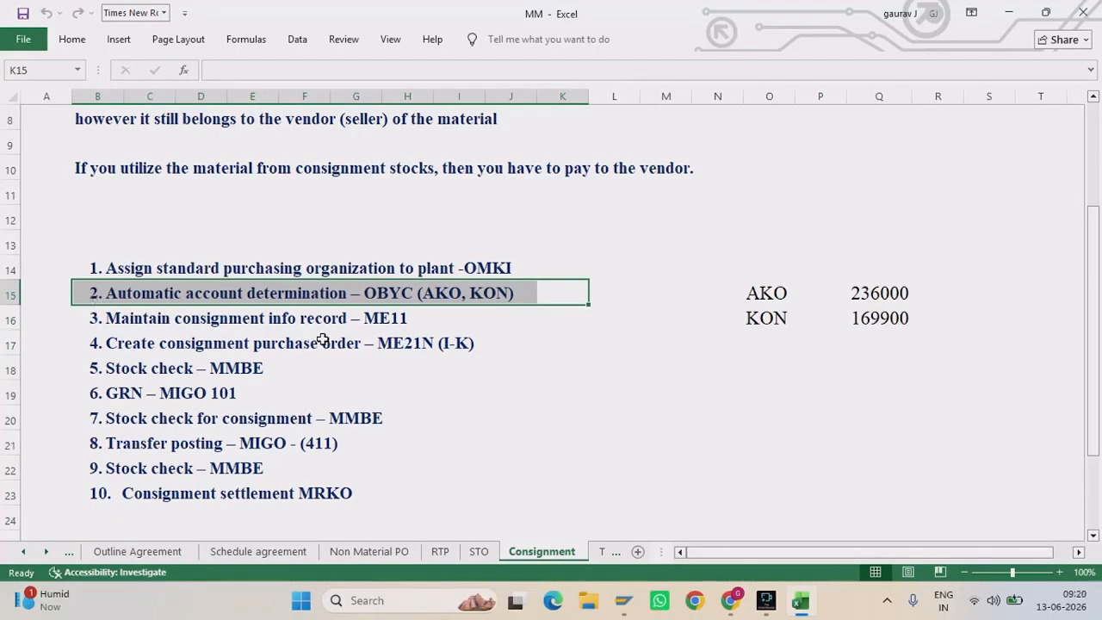
{"action": "left_click", "coordinate": [423, 318]}
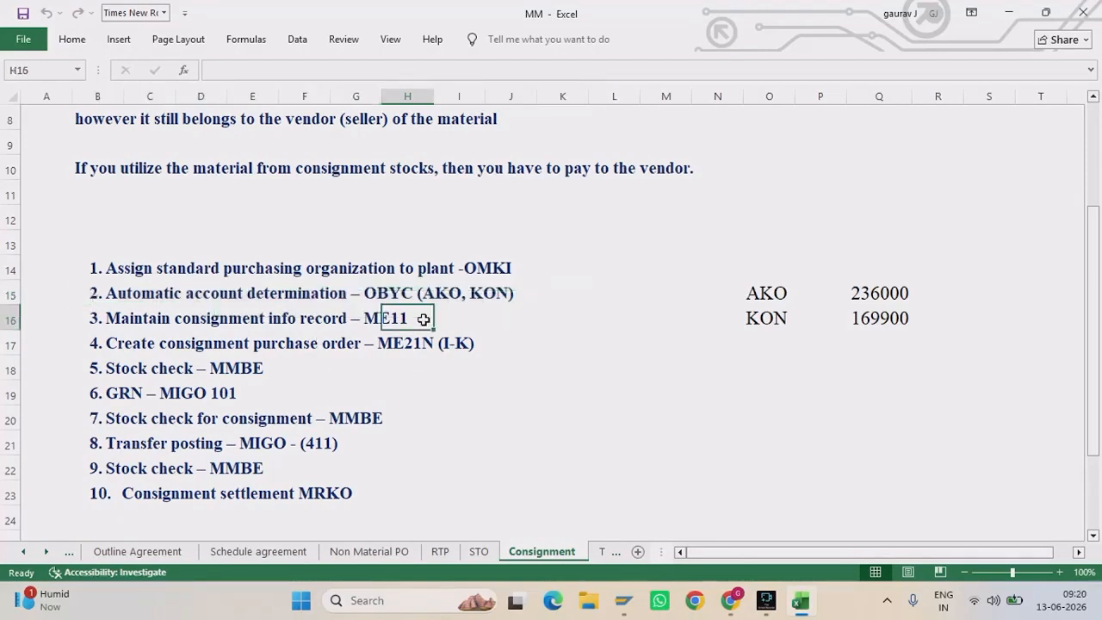
{"action": "left_click", "coordinate": [456, 323]}
{"action": "left_click_drag", "start_coordinate": [456, 323], "coordinate": [77, 322]}
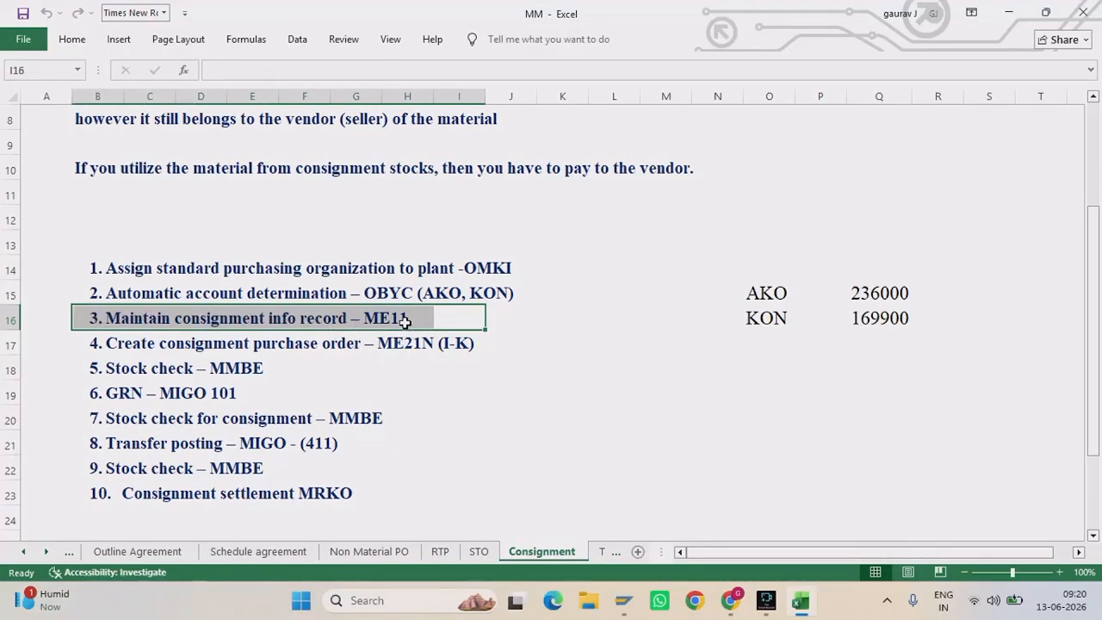
Step: Open two additional SAP sessions and return to the first one
{"action": "mouse_move", "coordinate": [624, 600]}
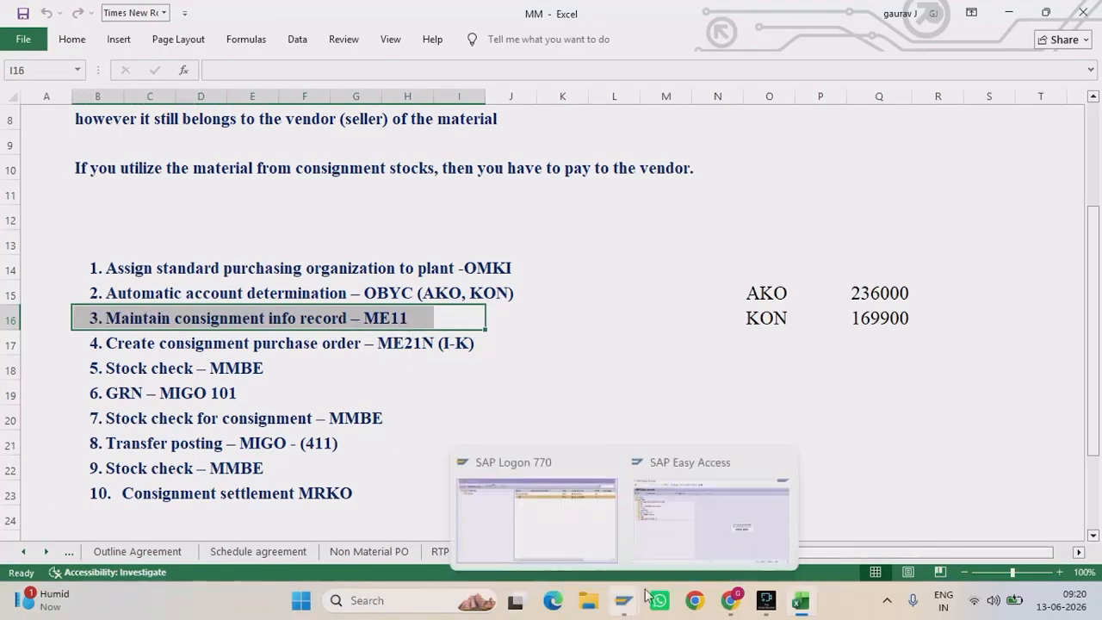
{"action": "left_click", "coordinate": [687, 543]}
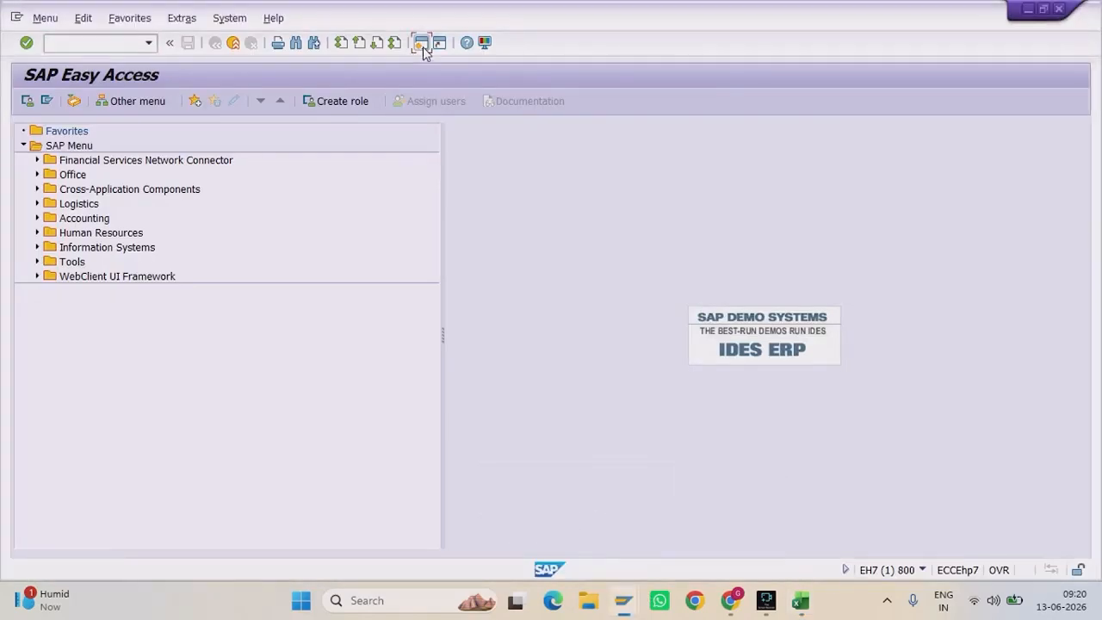
{"action": "left_click", "coordinate": [422, 44]}
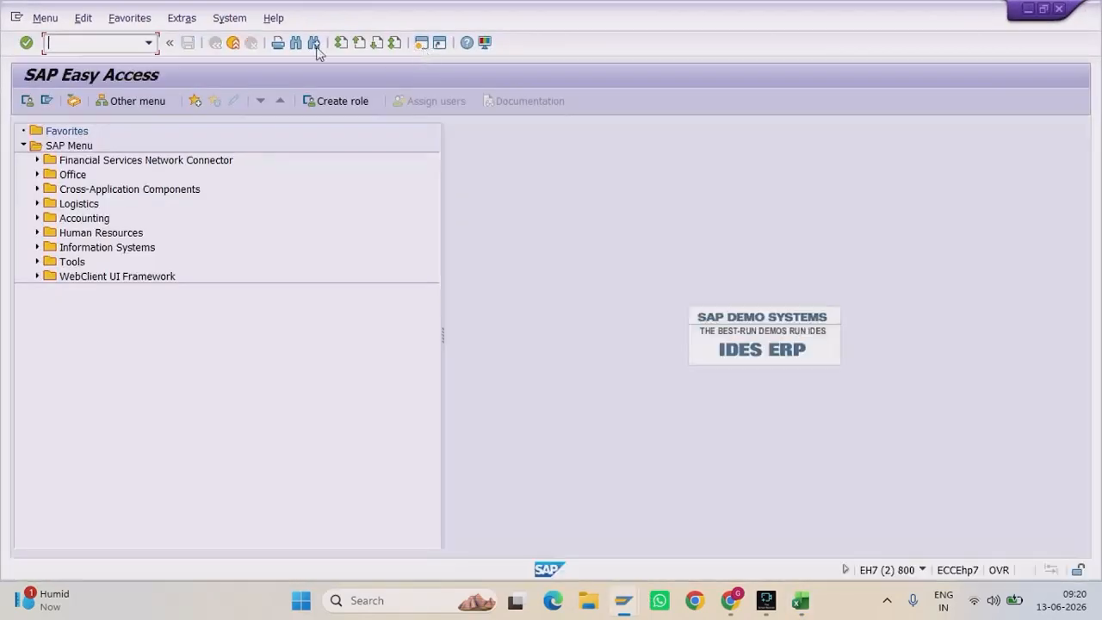
{"action": "left_click", "coordinate": [421, 44]}
{"action": "mouse_move", "coordinate": [621, 600]}
{"action": "left_click", "coordinate": [549, 534]}
Step: Start an ME11 consignment info record for purchasing organization GRPO and plant GRP1
{"action": "type", "text": "ME11"}
{"action": "key", "text": "Return"}
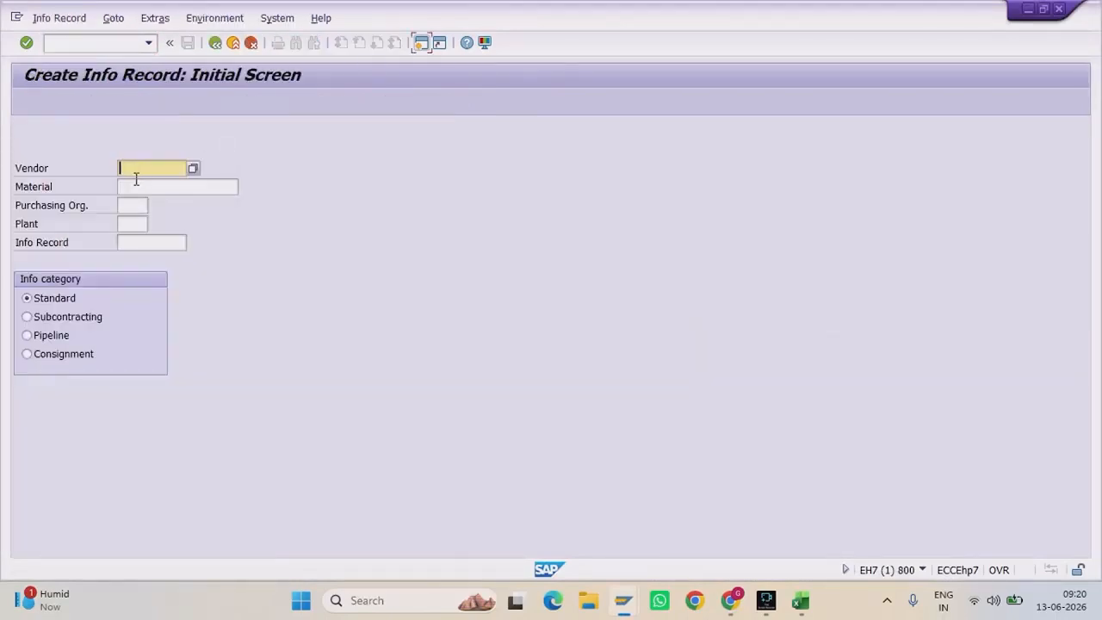
{"action": "left_click", "coordinate": [135, 206]}
{"action": "type", "text": "G"}
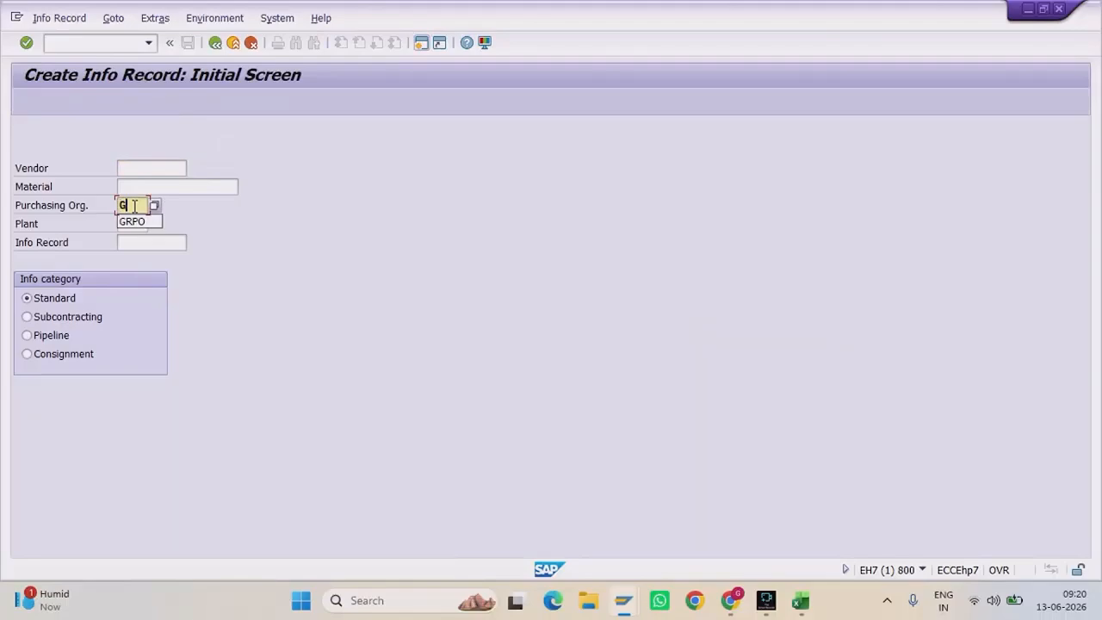
{"action": "type", "text": "RPOG"}
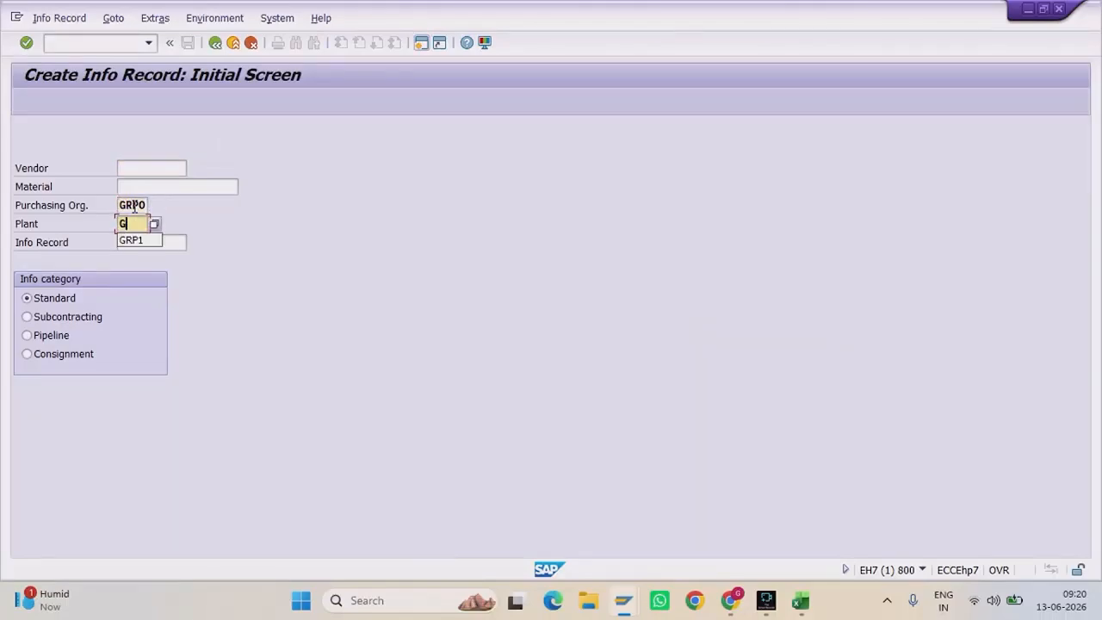
{"action": "type", "text": "RP1"}
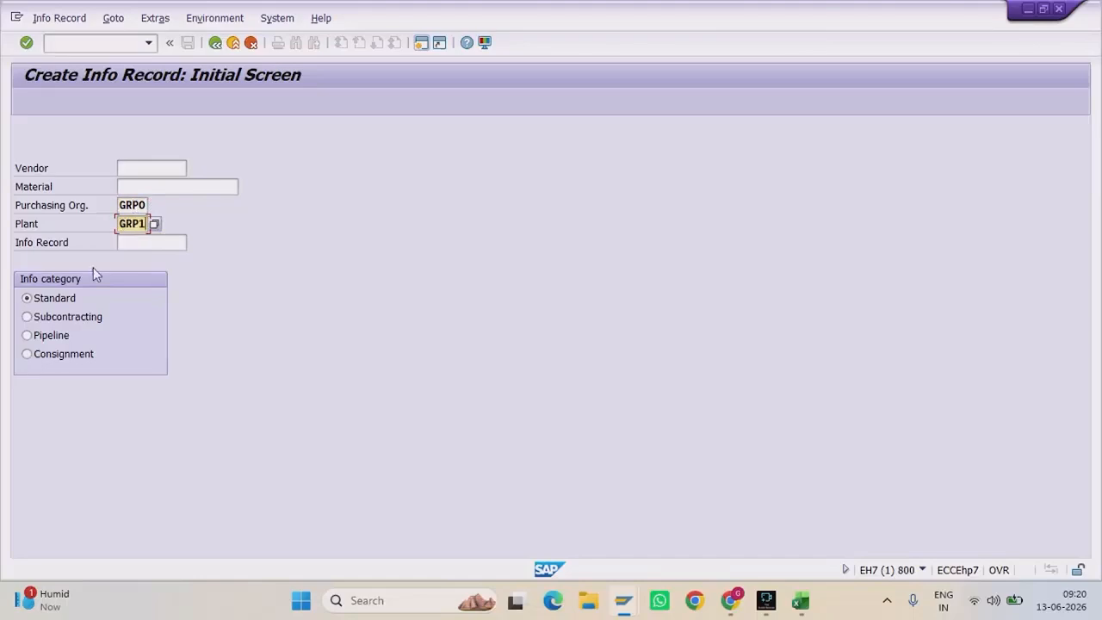
{"action": "left_click", "coordinate": [77, 360]}
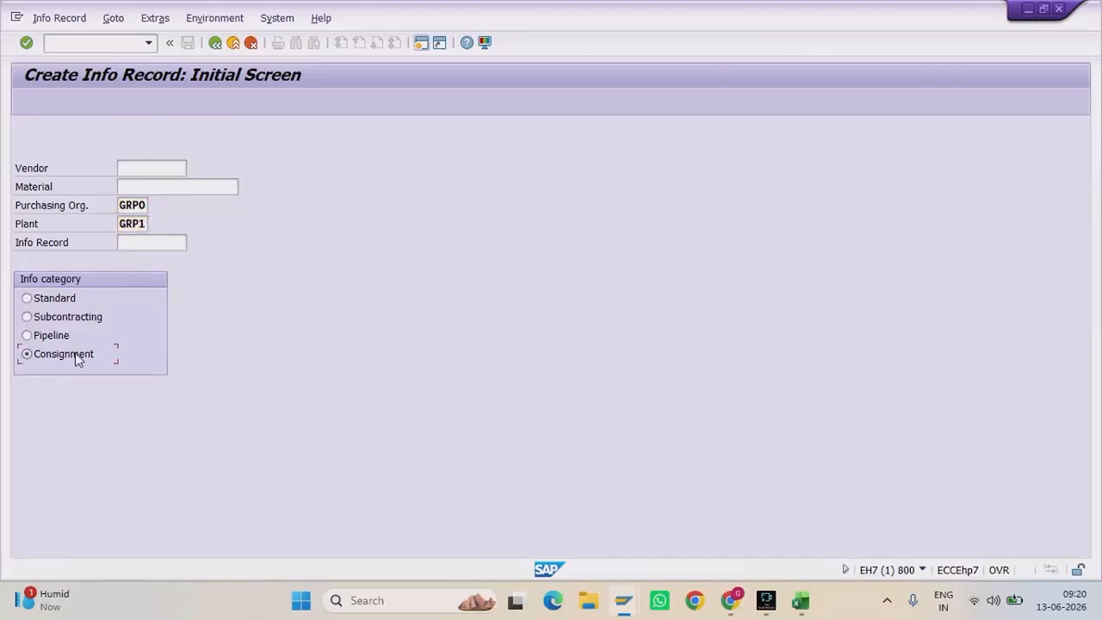
{"action": "mouse_move", "coordinate": [623, 601]}
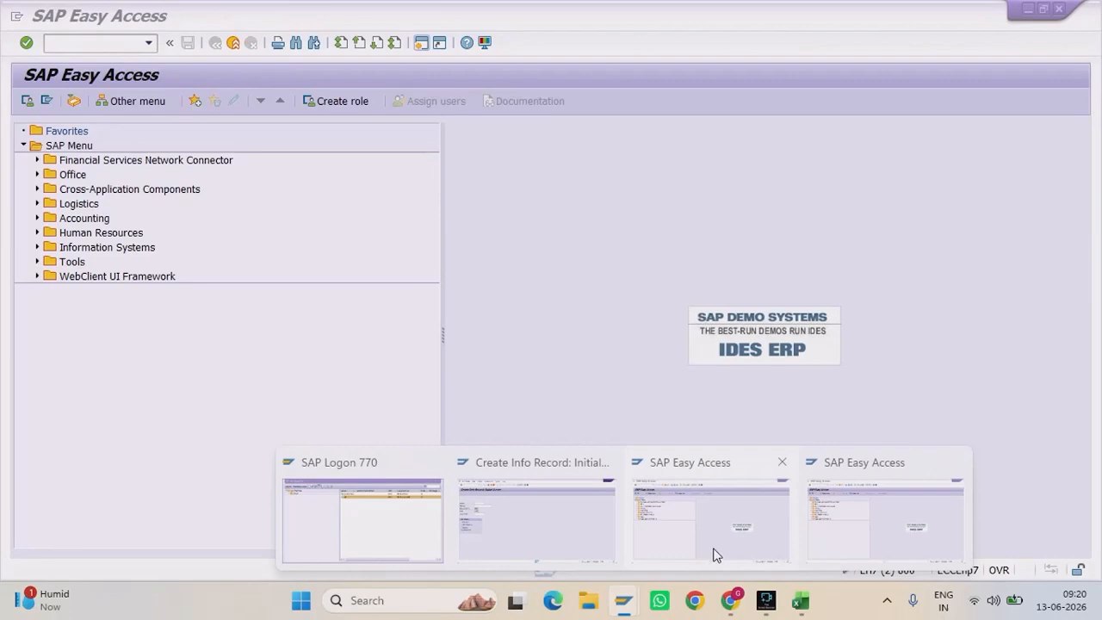
{"action": "left_click", "coordinate": [714, 552]}
Step: List plant GRP1's materials with MM60 and locate Metal Sheets, material 21624
{"action": "type", "text": "MM60"}
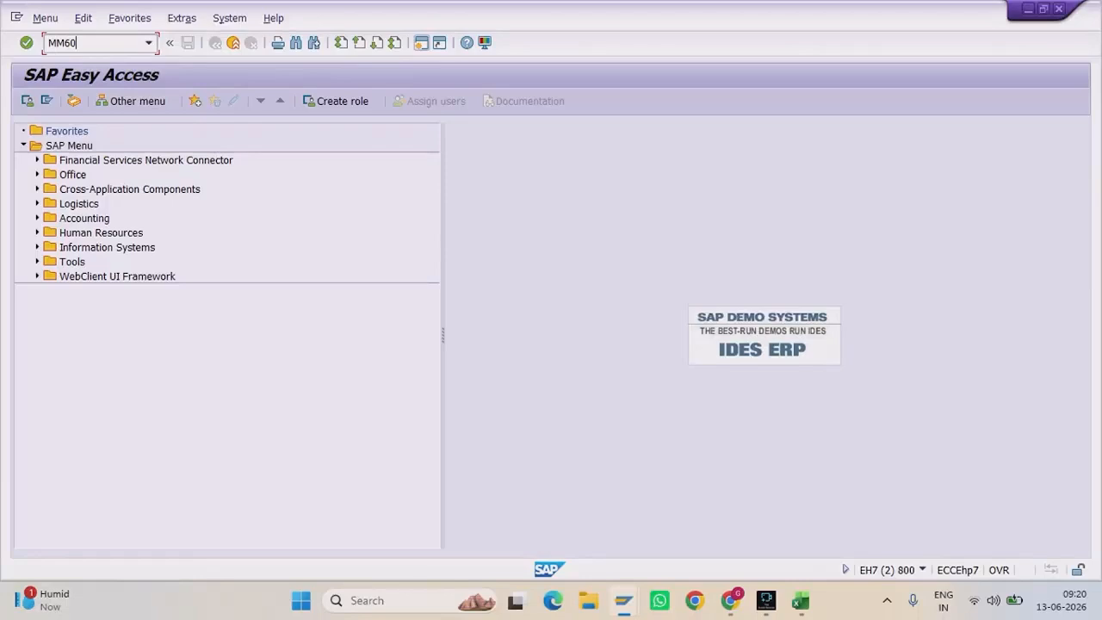
{"action": "key", "text": "Return"}
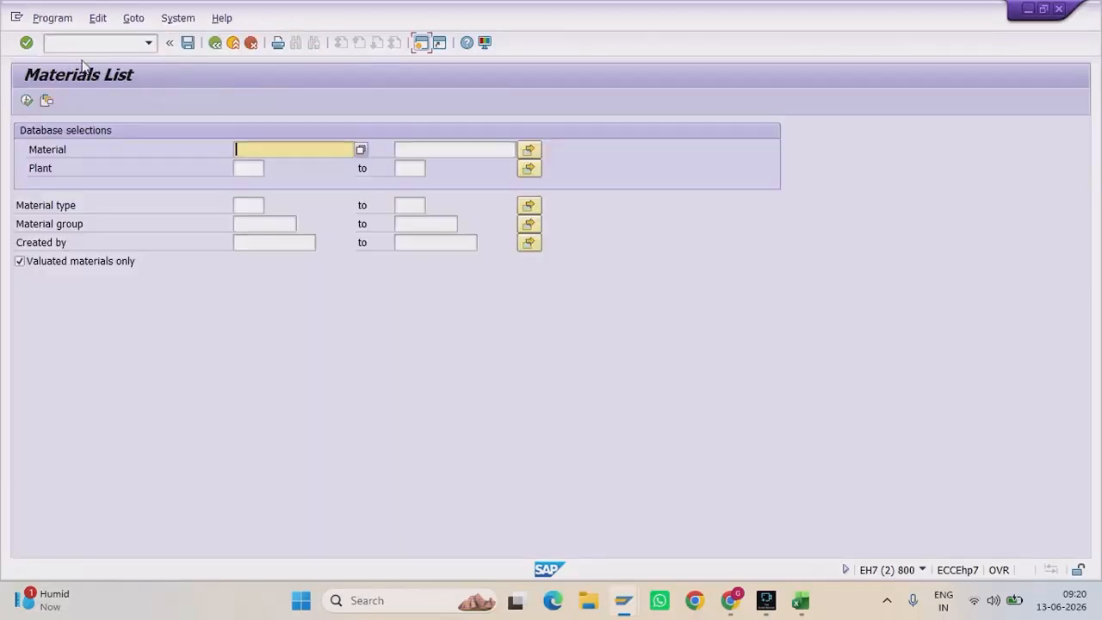
{"action": "left_click", "coordinate": [243, 163]}
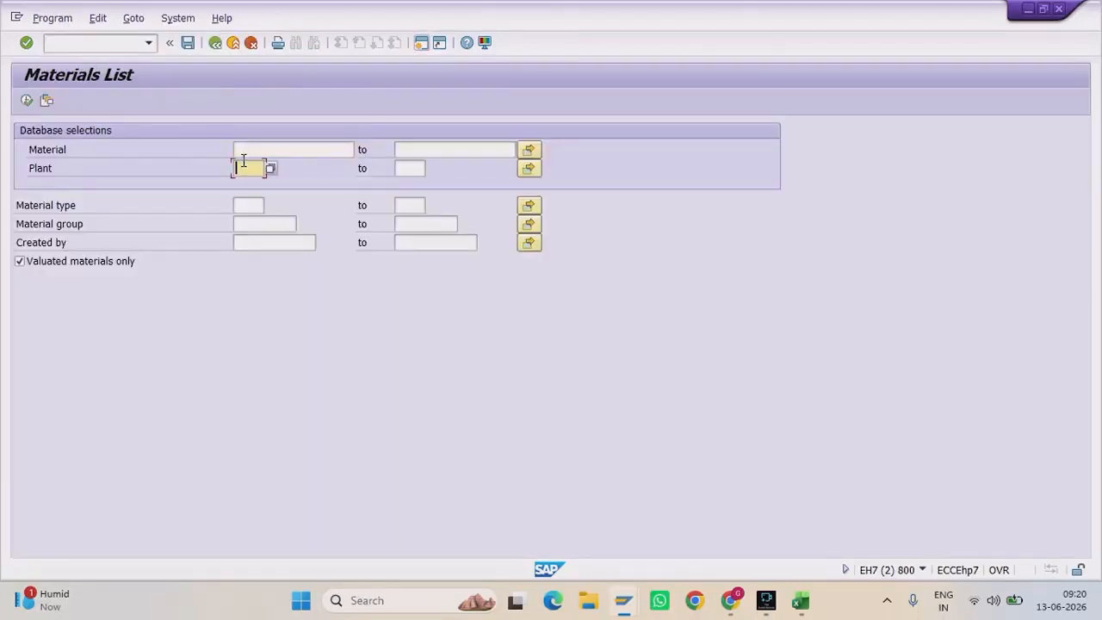
{"action": "type", "text": "GRP1"}
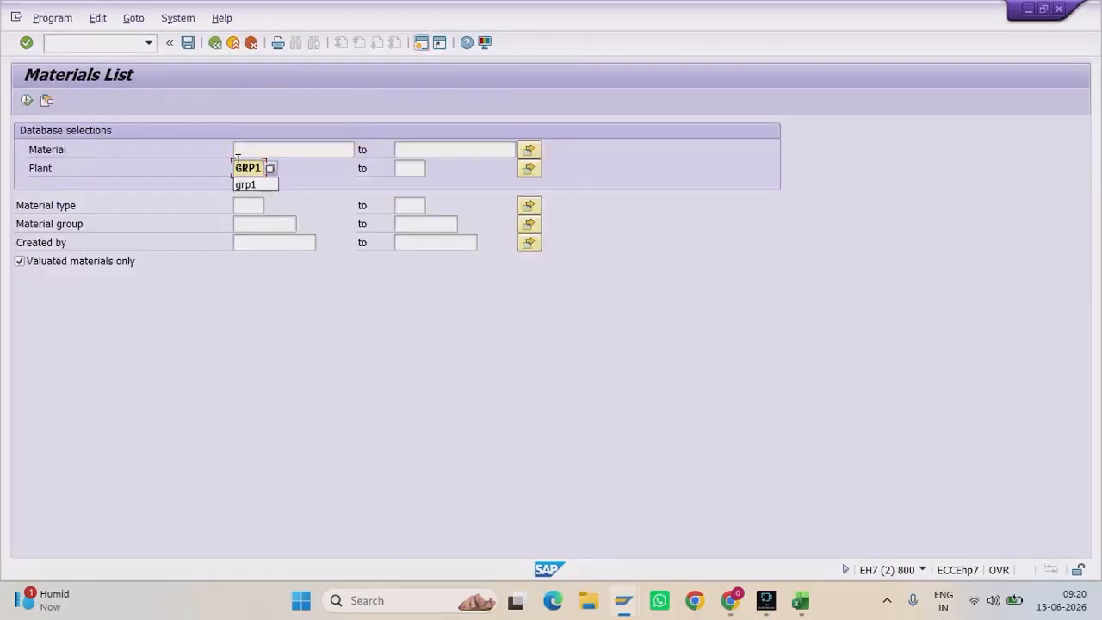
{"action": "left_click", "coordinate": [26, 101]}
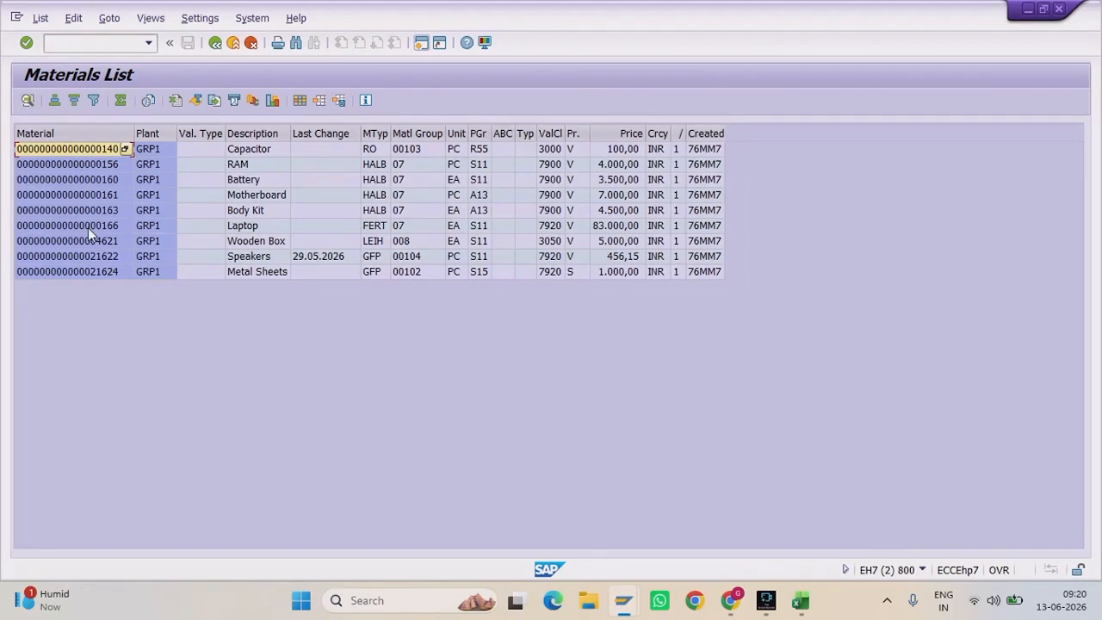
{"action": "left_click", "coordinate": [117, 272]}
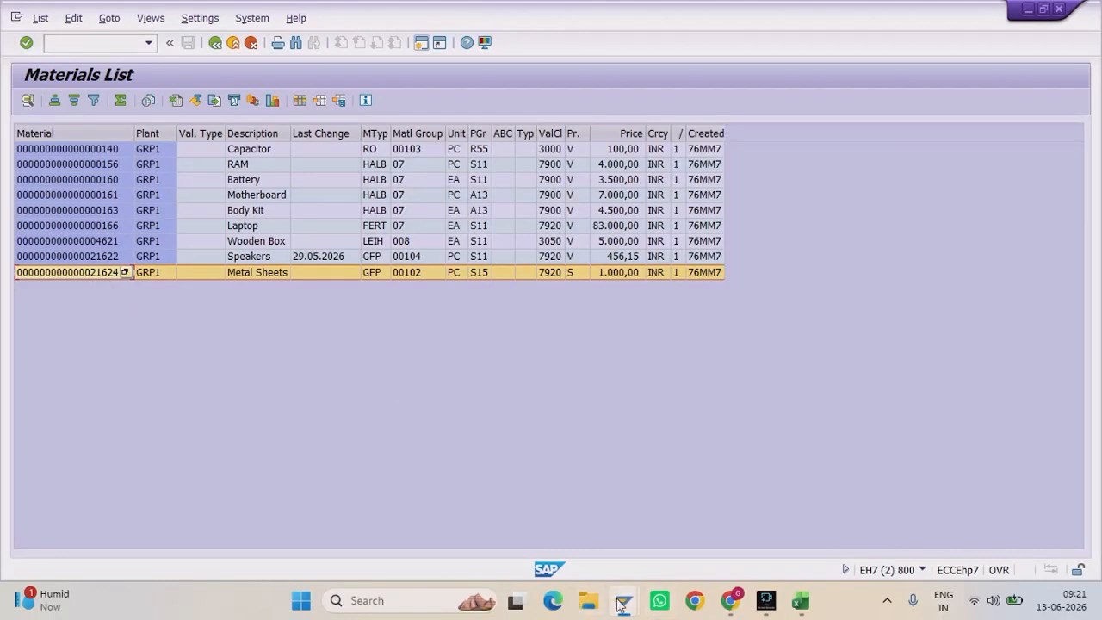
Step: Enter material 21624 in the ME11 info record screen, then move to the spare session
{"action": "mouse_move", "coordinate": [624, 600]}
{"action": "left_click", "coordinate": [536, 511]}
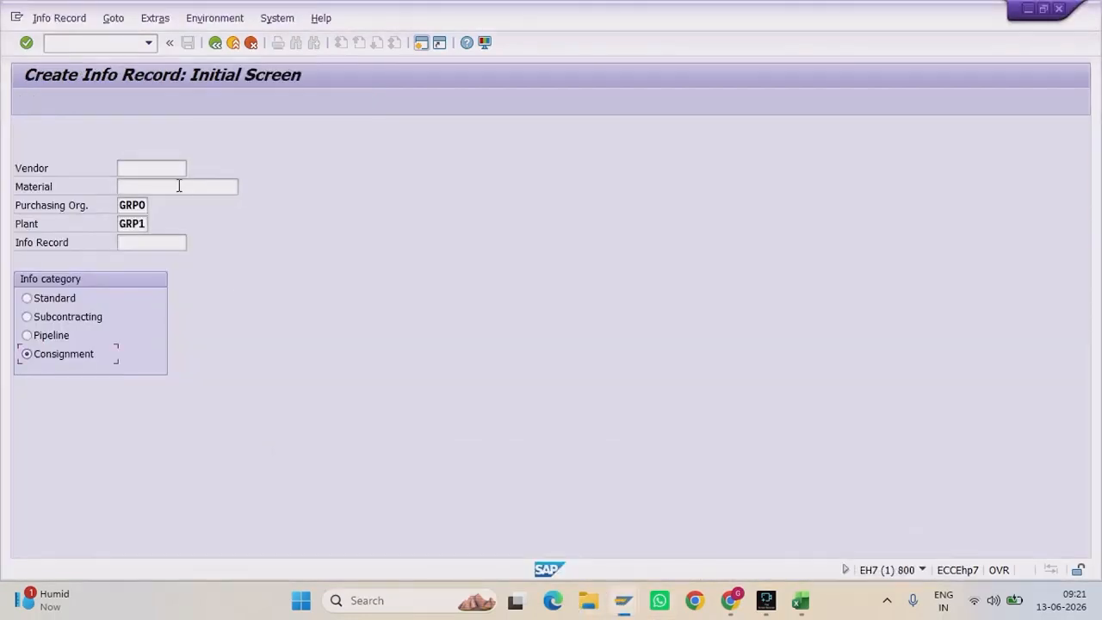
{"action": "left_click", "coordinate": [178, 186]}
{"action": "type", "text": "2162"}
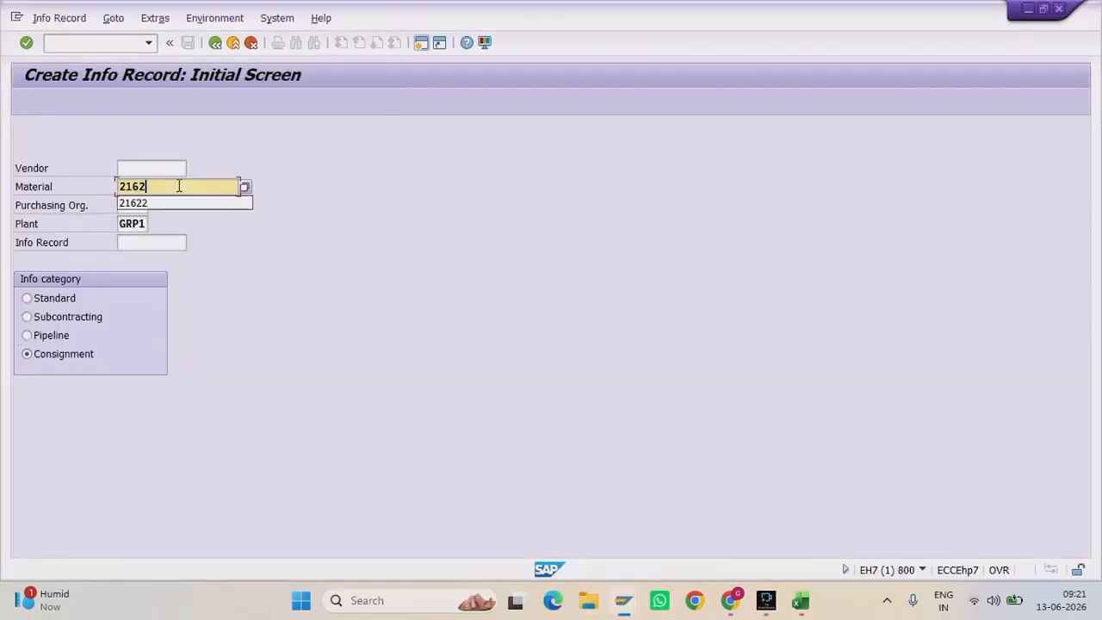
{"action": "type", "text": "4"}
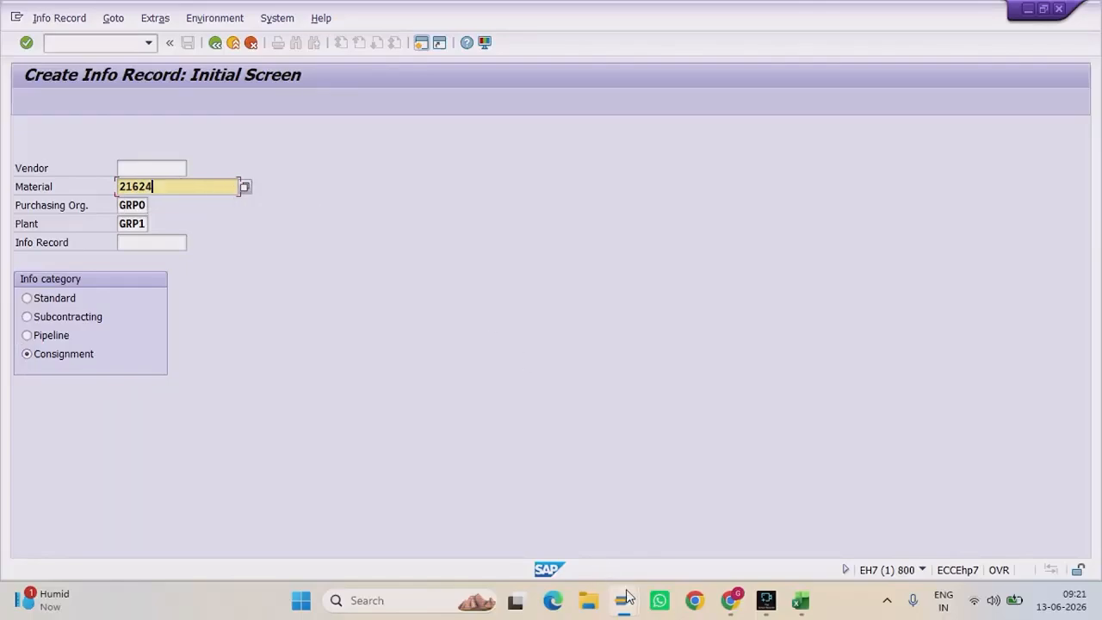
{"action": "mouse_move", "coordinate": [626, 596]}
{"action": "left_click", "coordinate": [836, 515]}
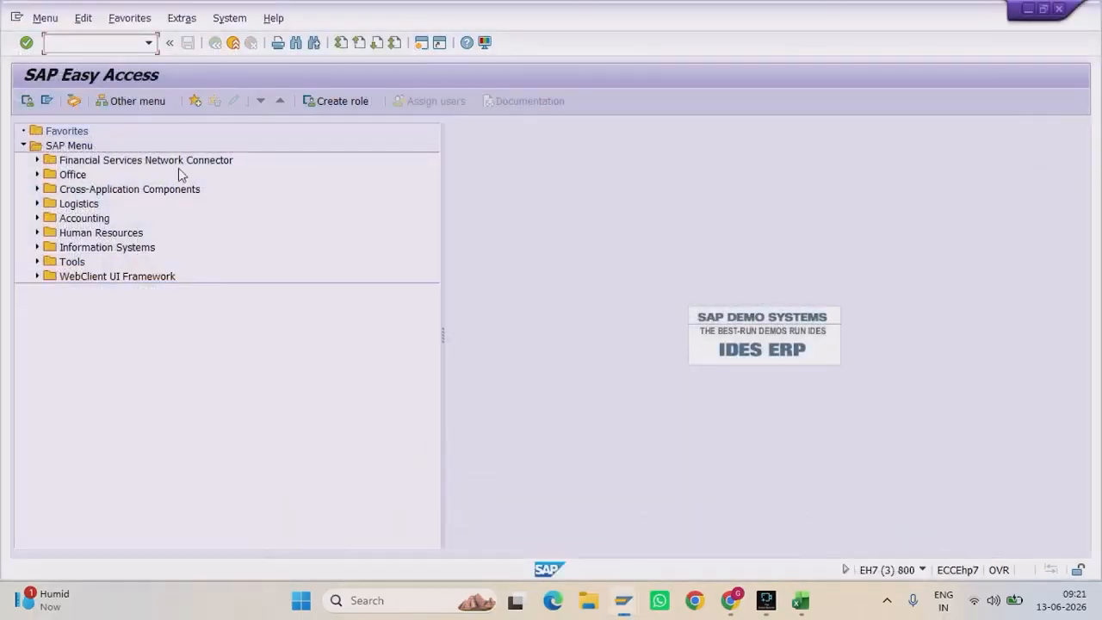
Step: Run the /NMKVZ vendor list for purchasing organization GRPO
{"action": "type", "text": "/NMKVZ"}
{"action": "key", "text": "Return"}
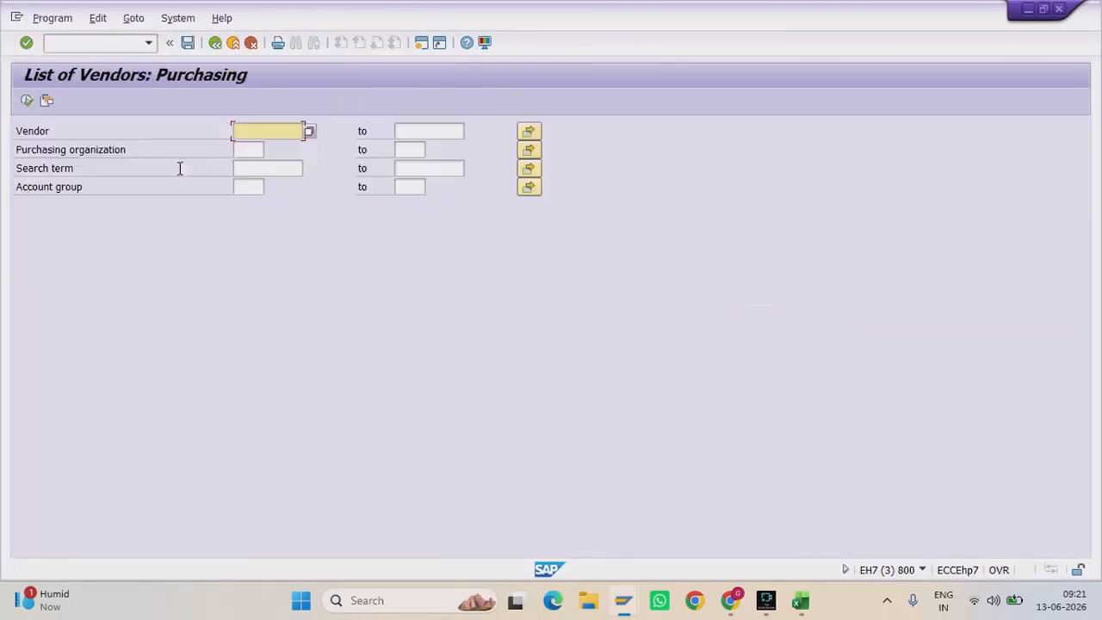
{"action": "left_click", "coordinate": [249, 151]}
{"action": "type", "text": "GRPO"}
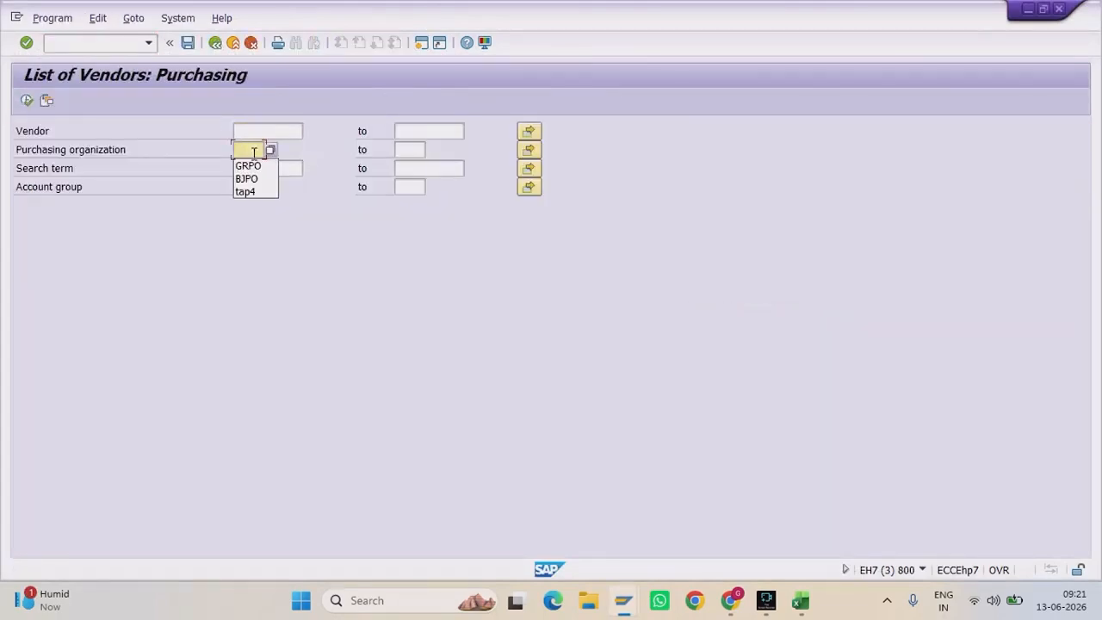
{"action": "left_click", "coordinate": [27, 101]}
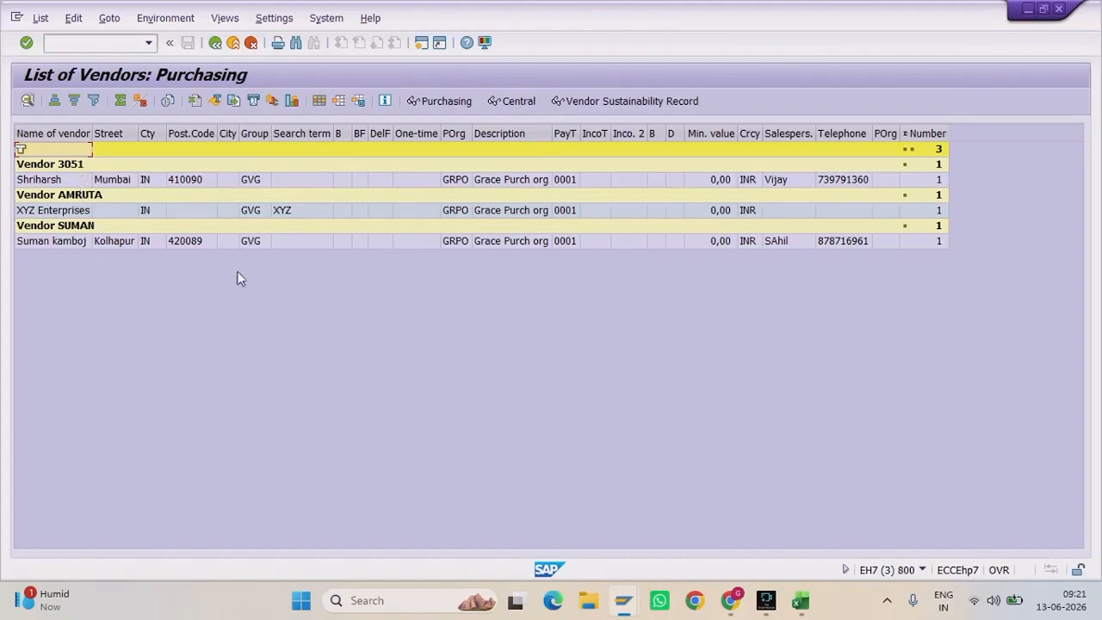
Step: Enter the vendor and material 21624 for a GRPO/GRP1 consignment info record and continue to General Data
{"action": "mouse_move", "coordinate": [623, 600]}
{"action": "left_click", "coordinate": [537, 524]}
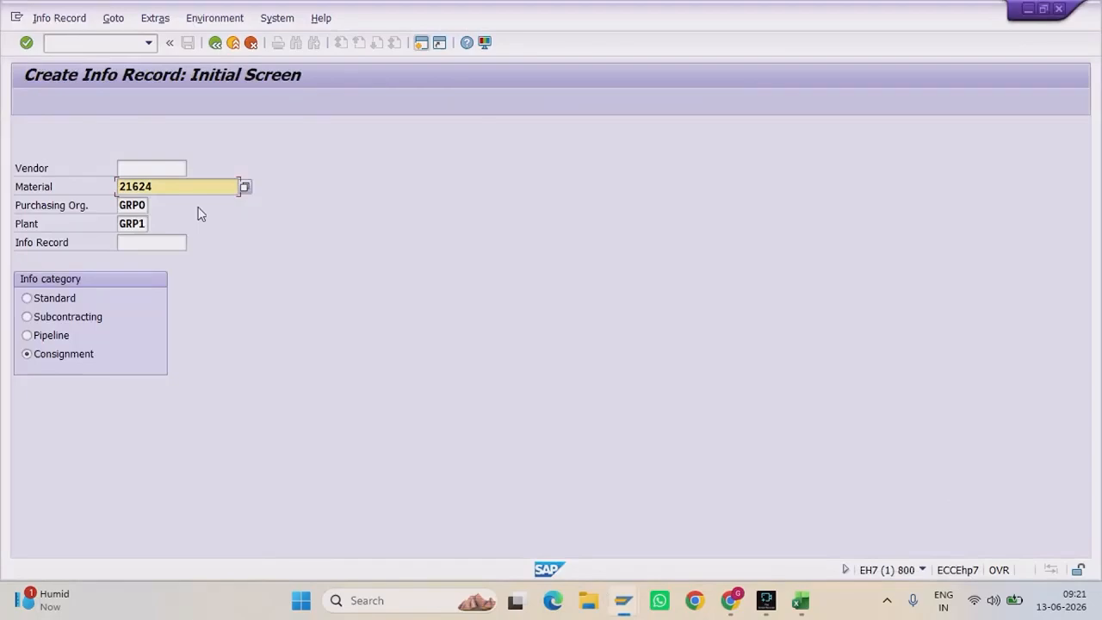
{"action": "left_click", "coordinate": [170, 163]}
{"action": "type", "text": "AMRUTA"}
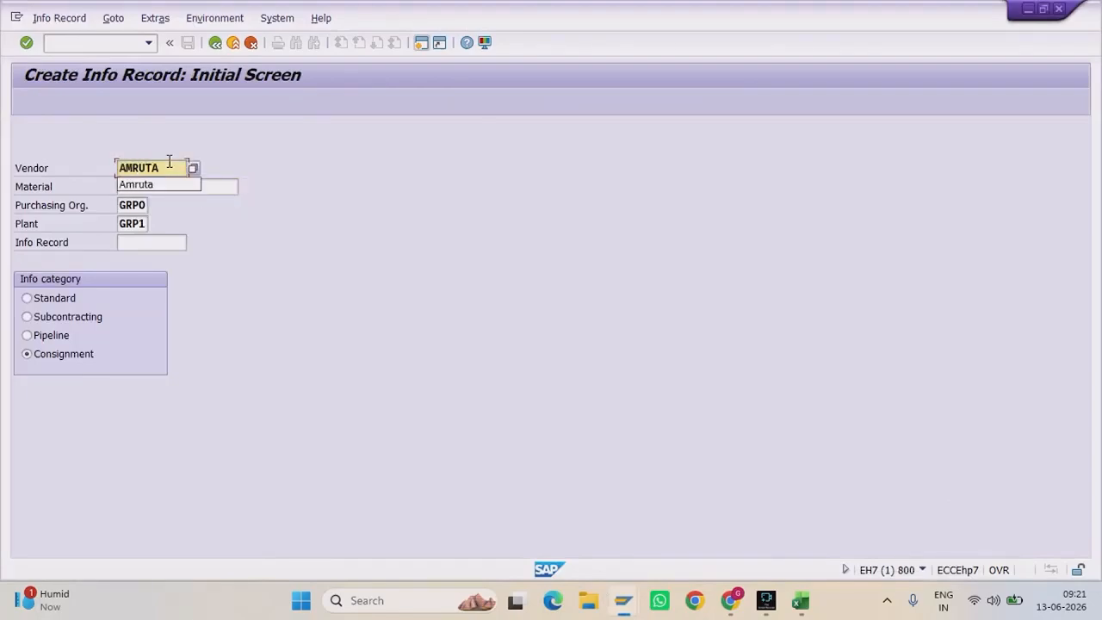
{"action": "left_click_drag", "start_coordinate": [169, 162], "coordinate": [54, 169]}
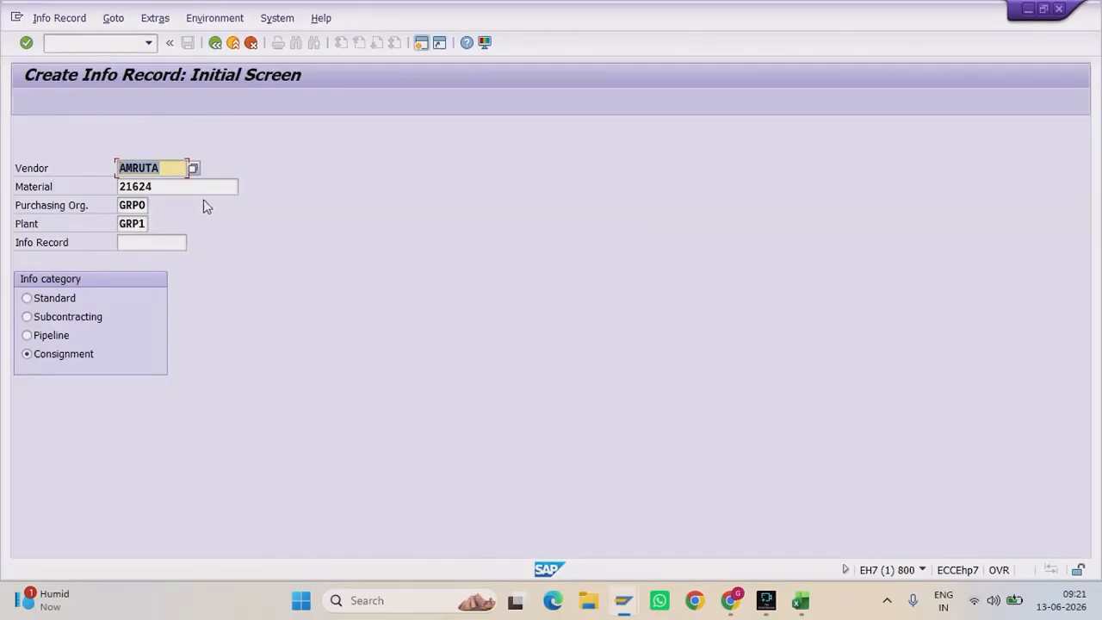
{"action": "left_click", "coordinate": [193, 185]}
{"action": "left_click_drag", "start_coordinate": [193, 185], "coordinate": [93, 189]}
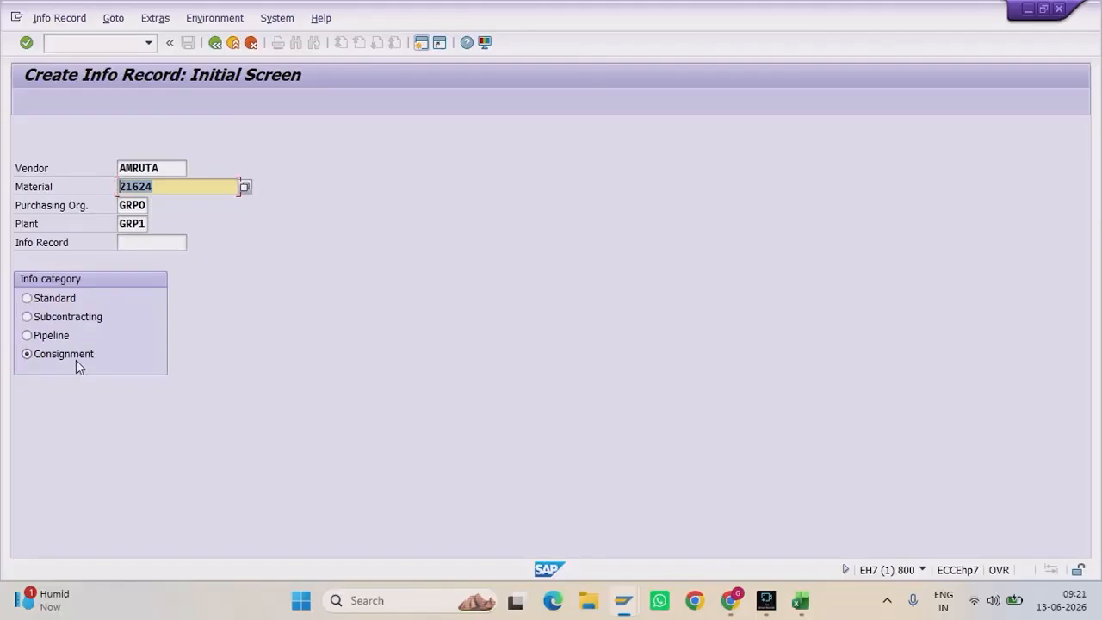
{"action": "key", "text": "Return"}
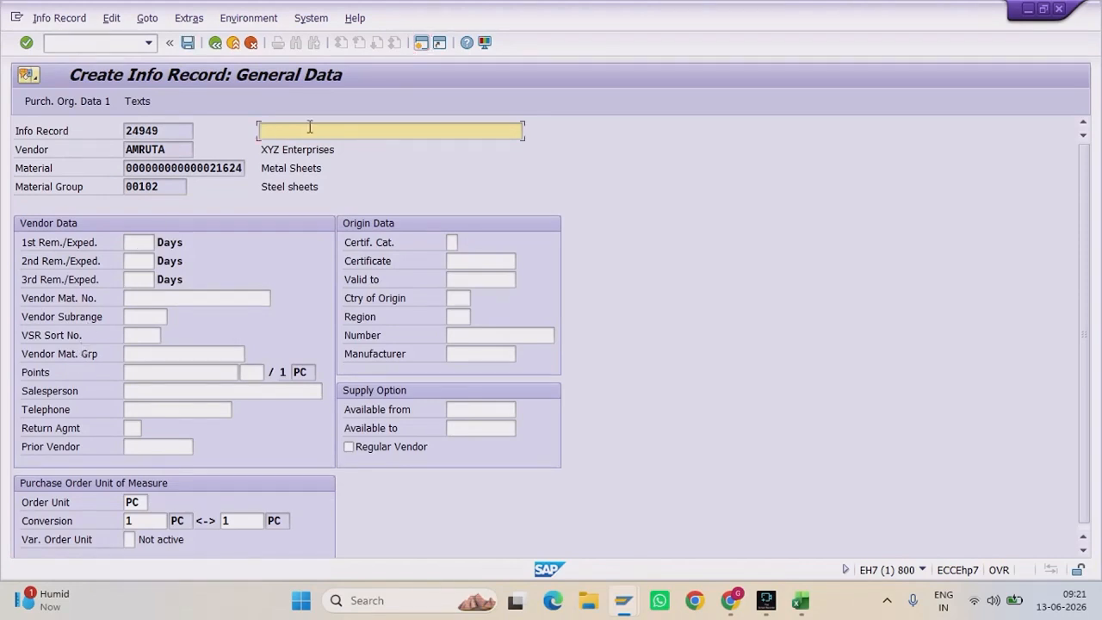
Step: Set short text 'consignment' and reminder days 1 and 15
{"action": "type", "text": "c"}
{"action": "key", "text": "Down"}
{"action": "key", "text": "Return"}
{"action": "left_click", "coordinate": [140, 241]}
{"action": "type", "text": "1"}
{"action": "key", "text": "Tab"}
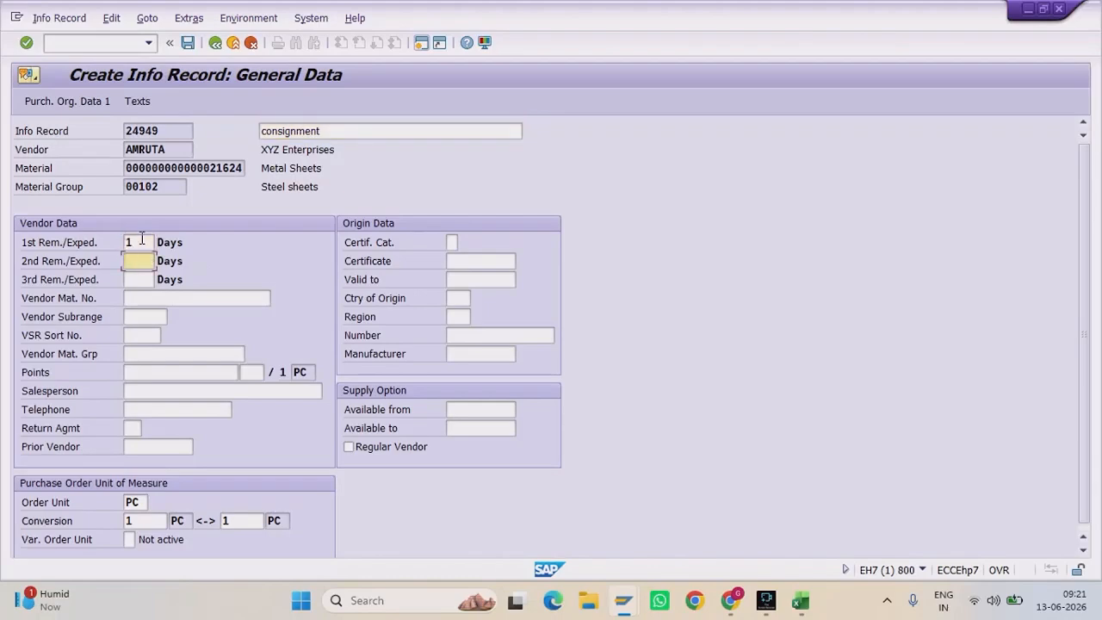
{"action": "type", "text": "15"}
Step: Enter the salesperson's name and telephone number, then continue to purchasing organisation data
{"action": "key", "text": "Tab"}
{"action": "key", "text": "Tab"}
{"action": "key", "text": "Tab"}
{"action": "key", "text": "Tab"}
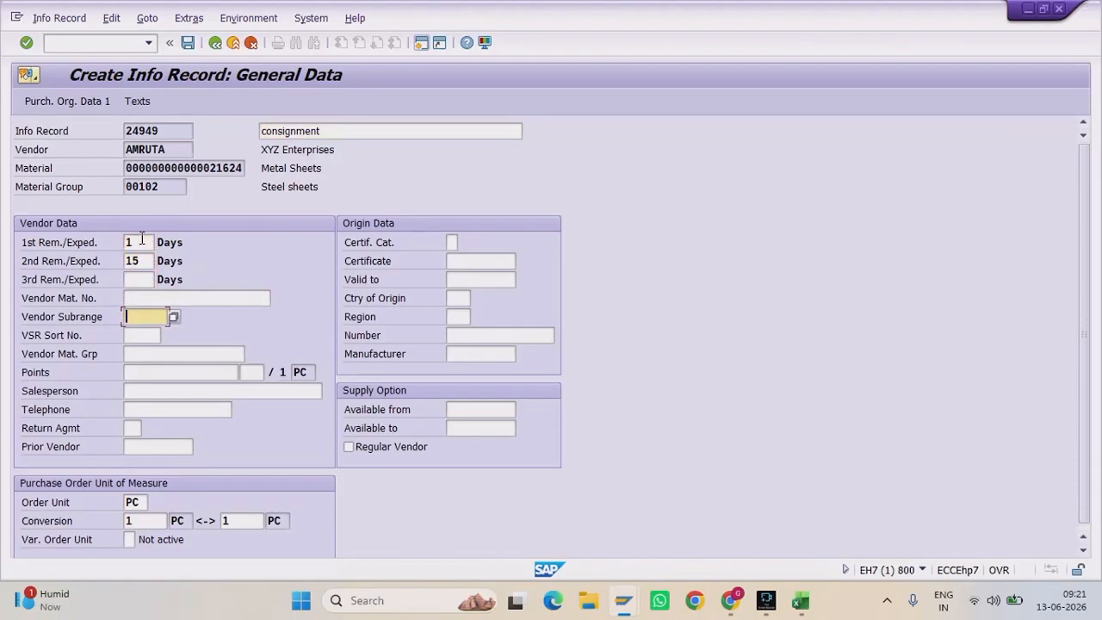
{"action": "key", "text": "Tab"}
{"action": "key", "text": "Tab"}
{"action": "key", "text": "Tab"}
{"action": "key", "text": "Tab"}
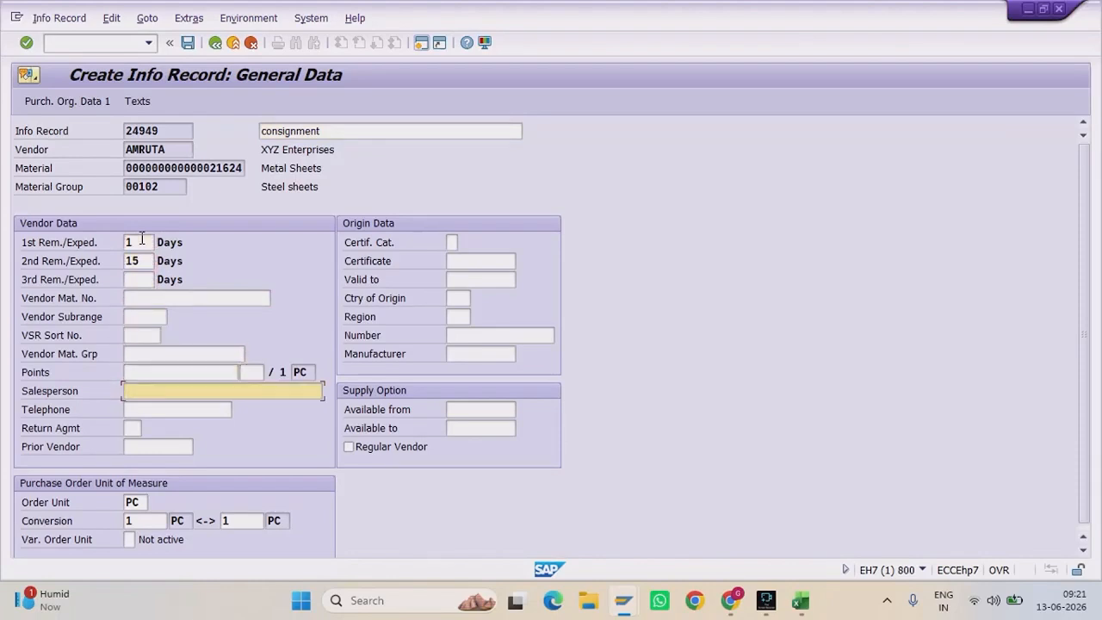
{"action": "type", "text": "jay"}
{"action": "key", "text": "Tab"}
{"action": "type", "text": "79462"}
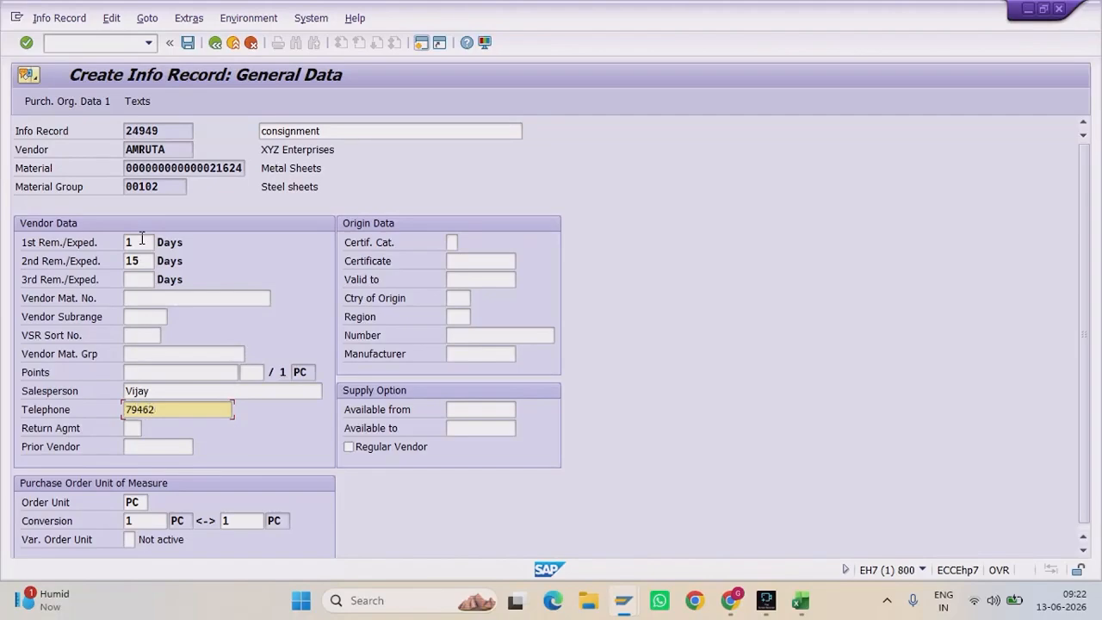
{"action": "type", "text": "6422"}
{"action": "key", "text": "Return"}
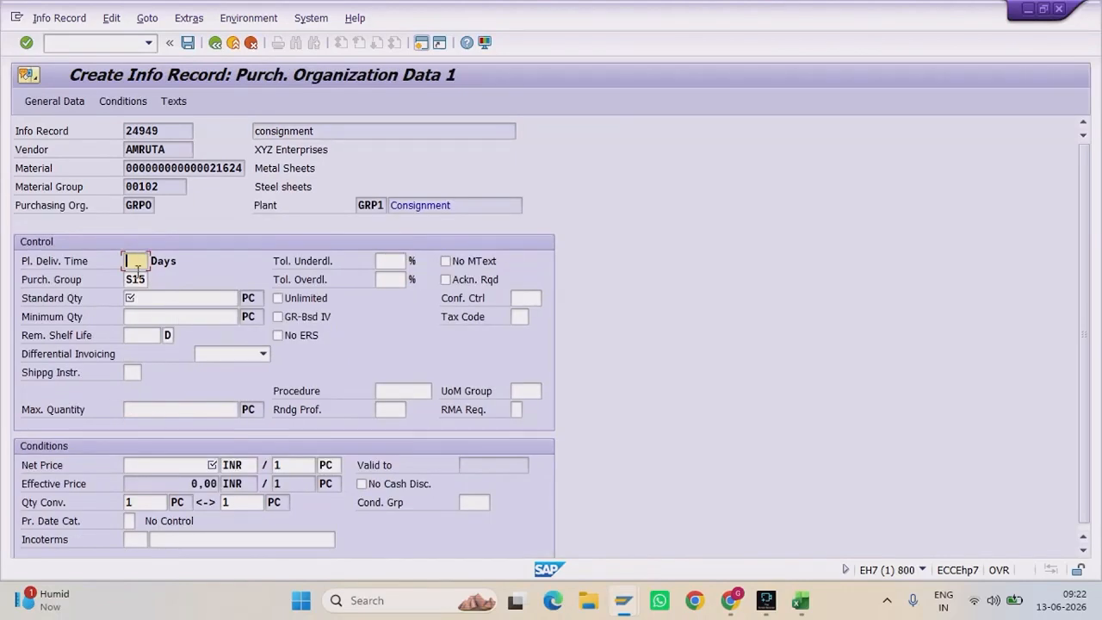
Step: Enter planned delivery time 17, standard quantity 100000, net price 1000 INR and save info record 24949
{"action": "type", "text": "17"}
{"action": "left_click", "coordinate": [167, 299]}
{"action": "type", "text": "100000"}
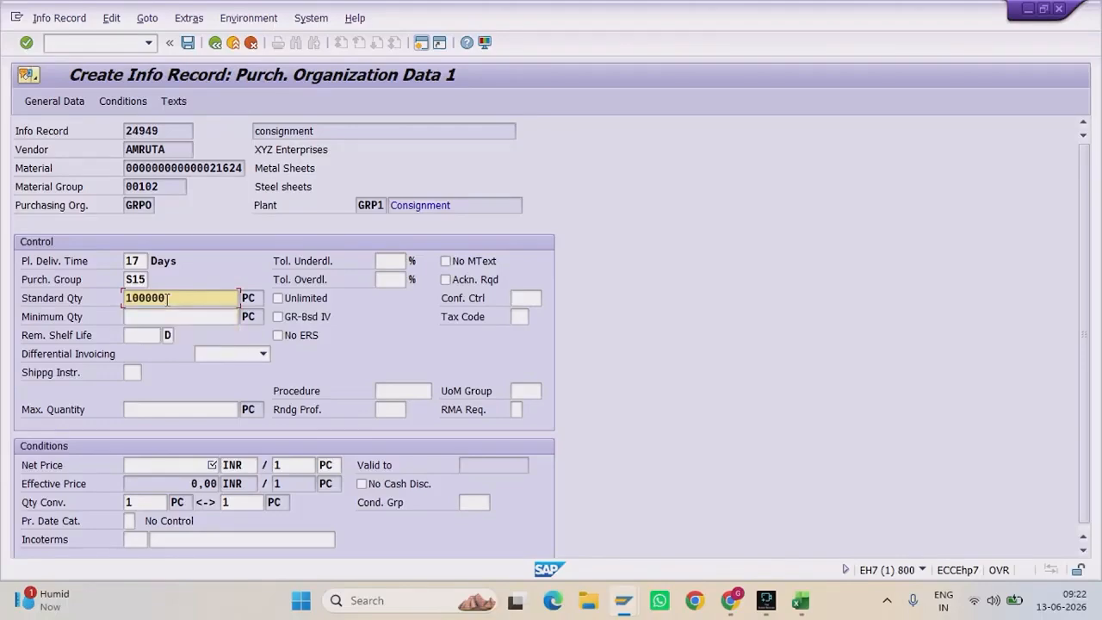
{"action": "left_click", "coordinate": [168, 465]}
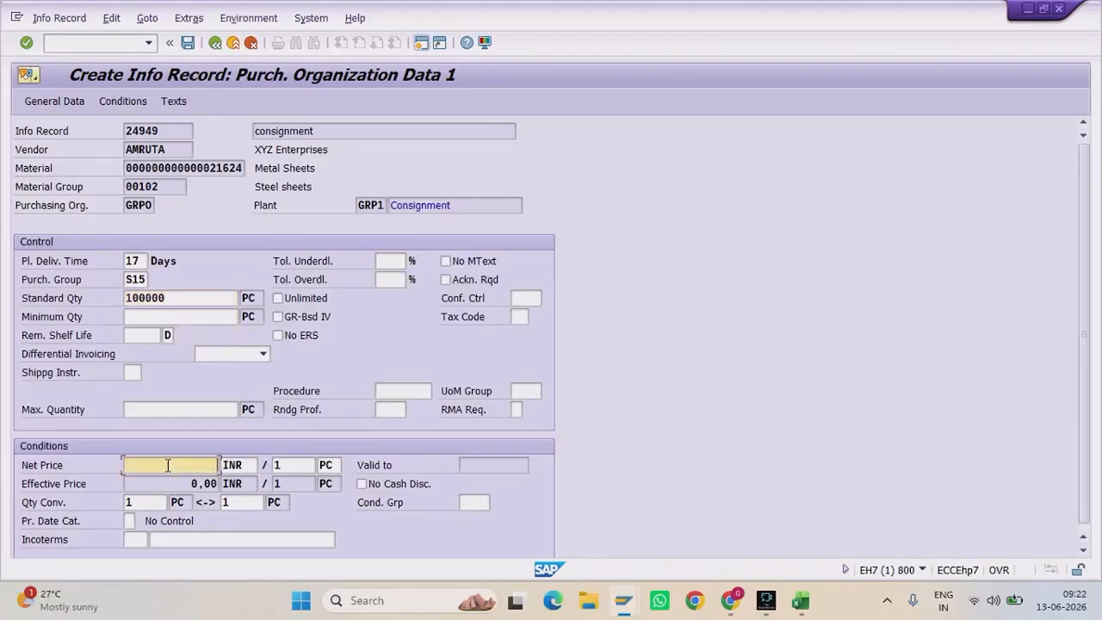
{"action": "type", "text": "1000"}
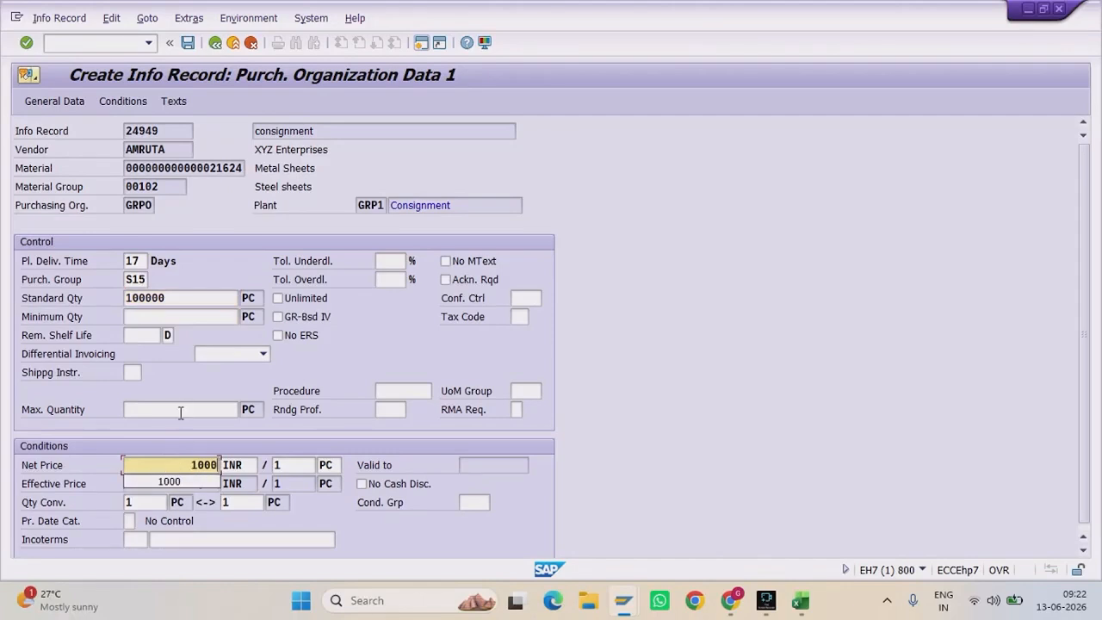
{"action": "key", "text": "Return"}
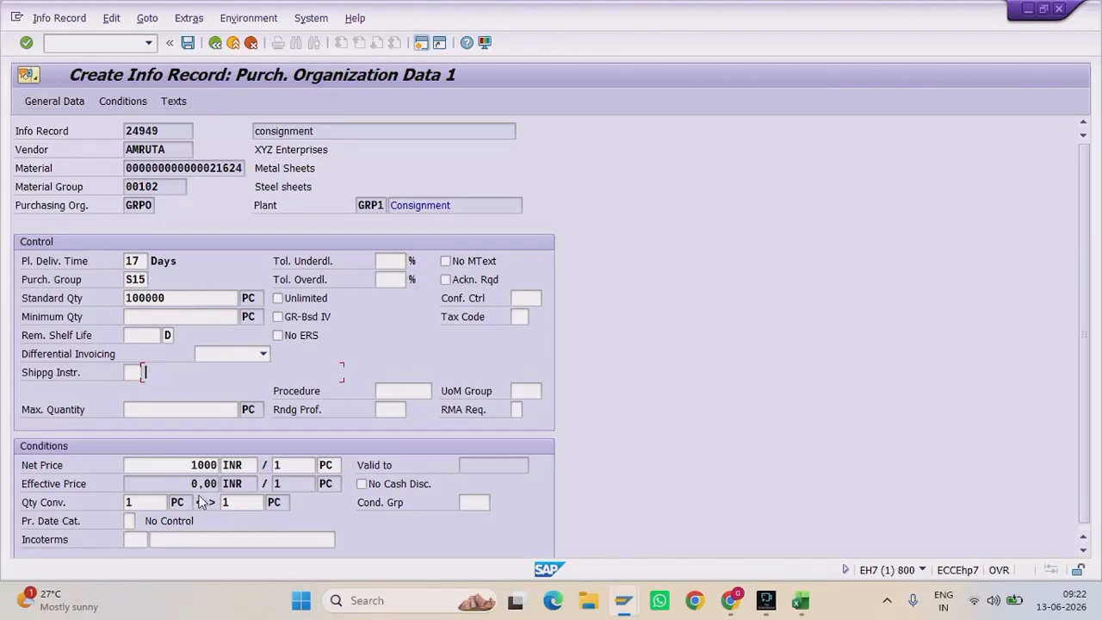
{"action": "left_click", "coordinate": [188, 44]}
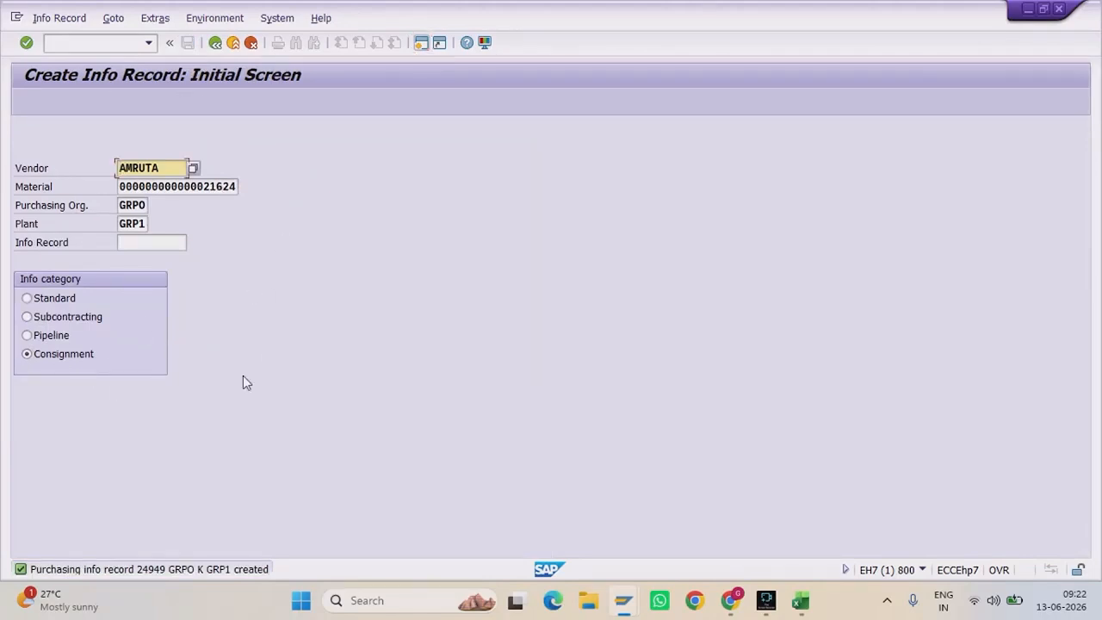
Step: Highlight the vendor and material 21624 values, then bring up the MM workbook in Excel
{"action": "left_click_drag", "start_coordinate": [189, 186], "coordinate": [256, 186]}
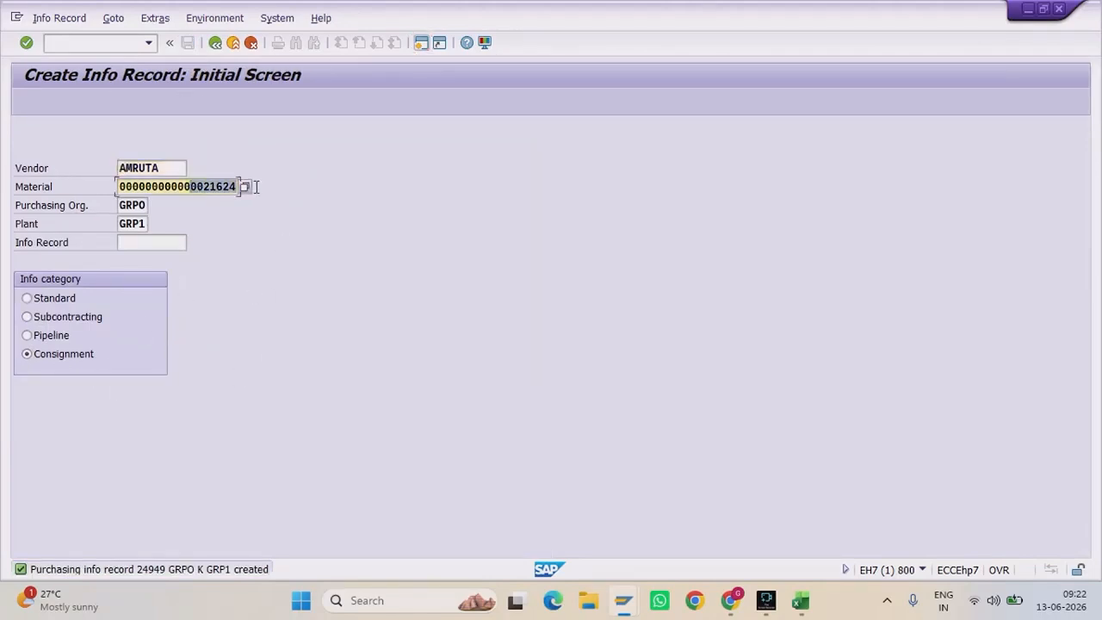
{"action": "left_click_drag", "start_coordinate": [174, 168], "coordinate": [98, 164]}
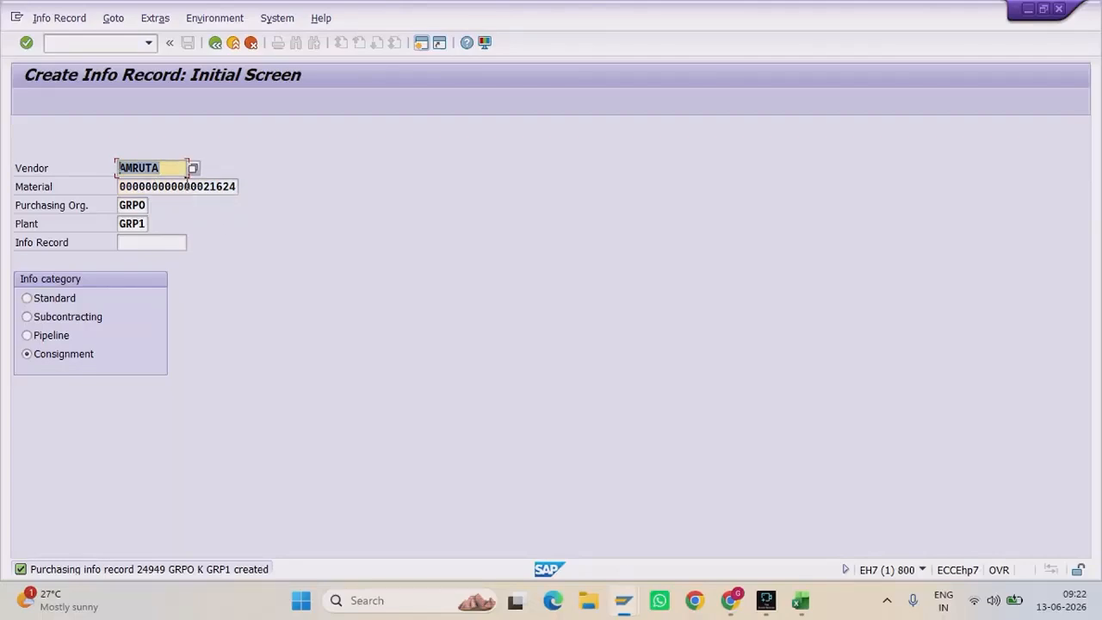
{"action": "left_click_drag", "start_coordinate": [186, 185], "coordinate": [247, 187]}
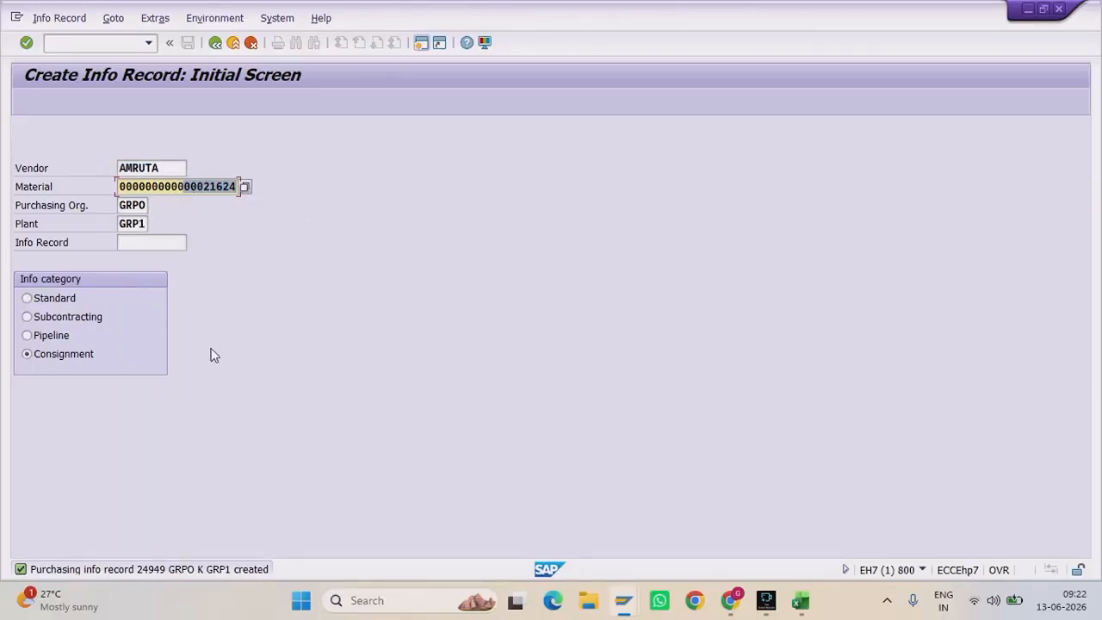
{"action": "left_click", "coordinate": [800, 600]}
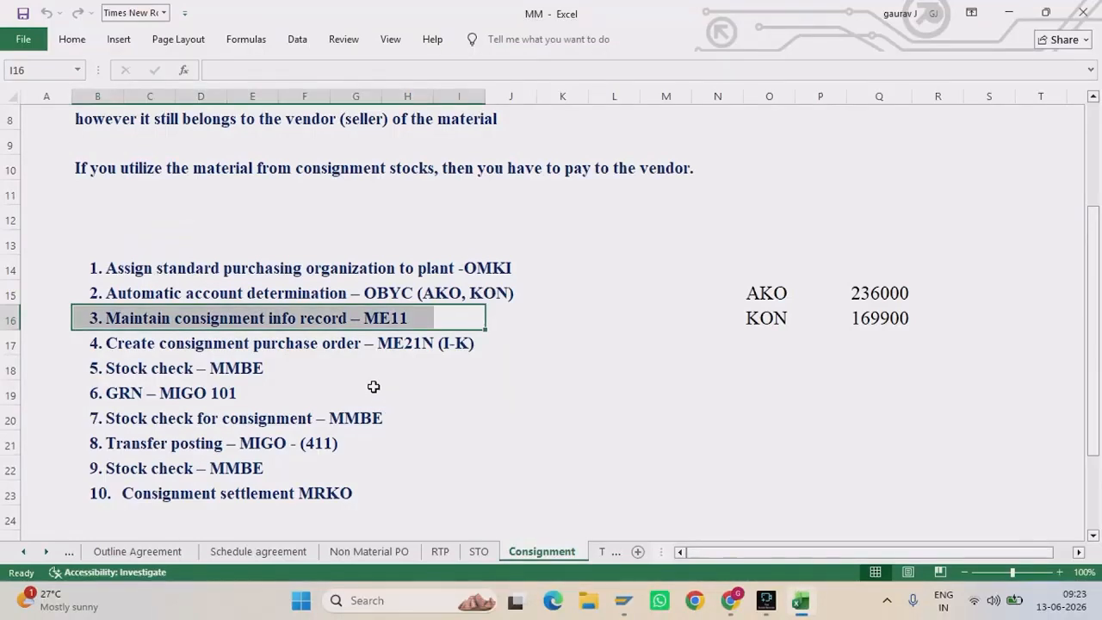
Step: Highlight checklist steps 1–3 and step 4 (ME21N consignment PO), then return to the SAP info record
{"action": "left_click_drag", "start_coordinate": [86, 270], "coordinate": [566, 315]}
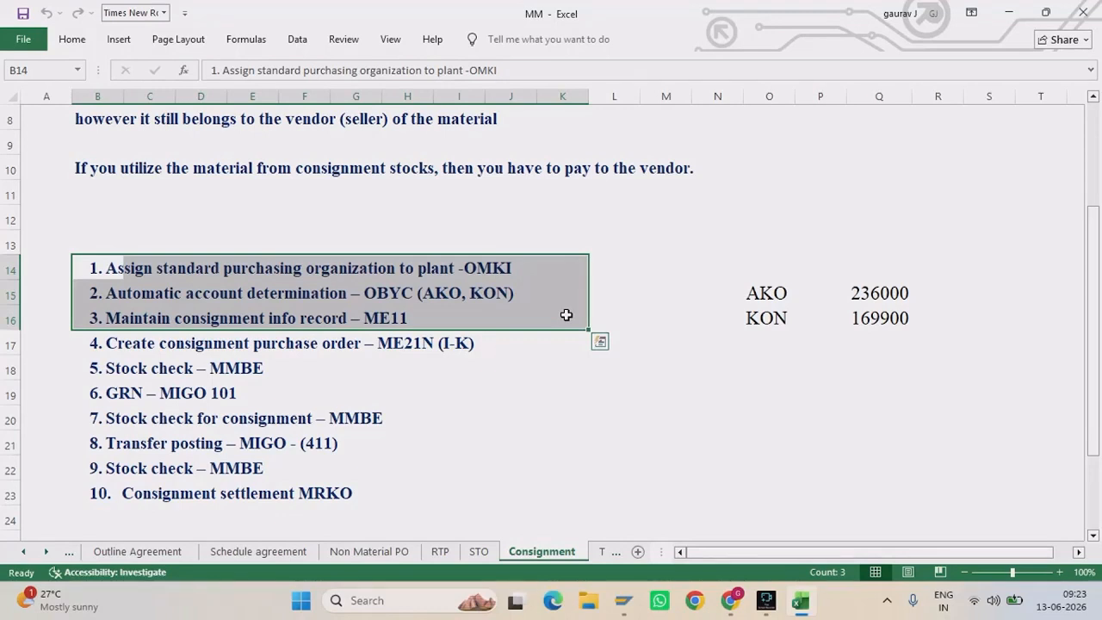
{"action": "left_click", "coordinate": [490, 349]}
{"action": "left_click_drag", "start_coordinate": [491, 351], "coordinate": [94, 345]}
{"action": "mouse_move", "coordinate": [624, 600]}
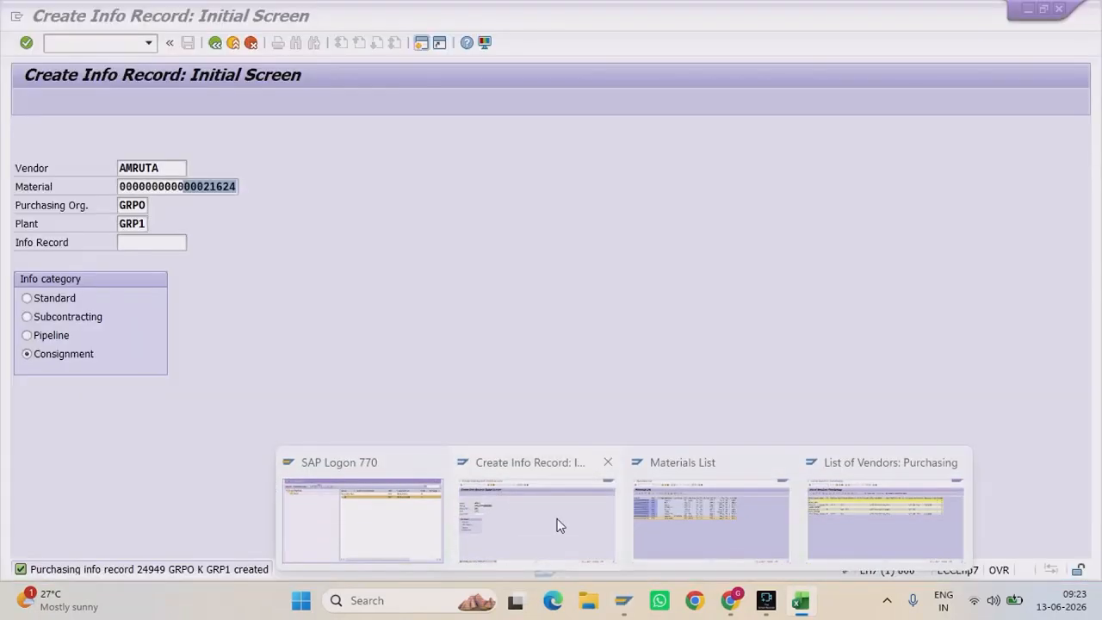
{"action": "left_click", "coordinate": [558, 525]}
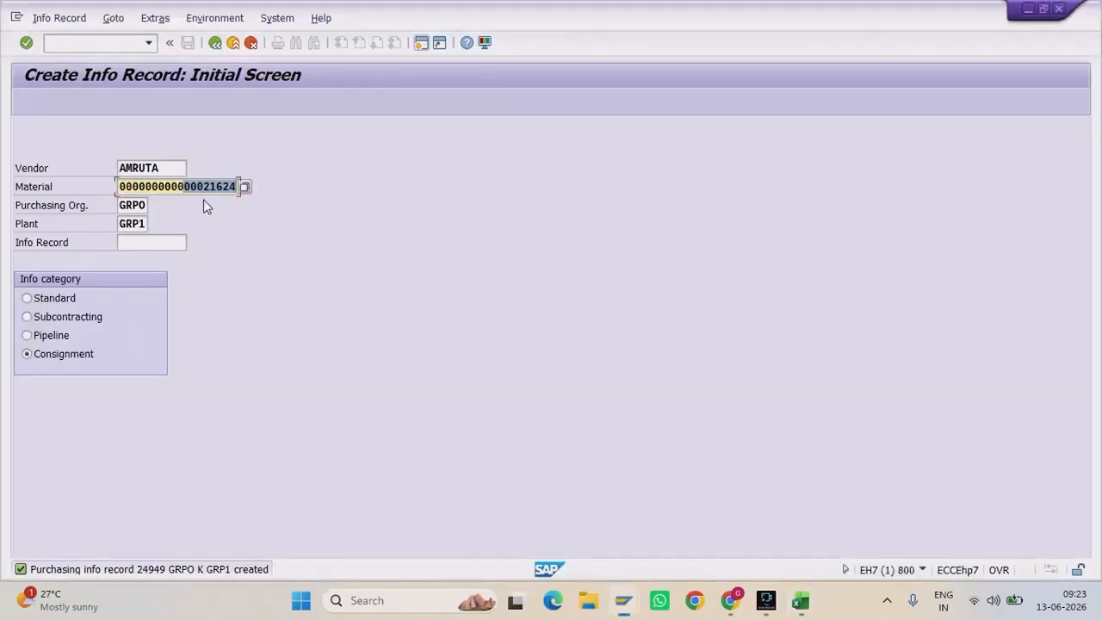
Step: Start a new purchase order with /nme21n and enter the vendor
{"action": "left_click", "coordinate": [206, 193]}
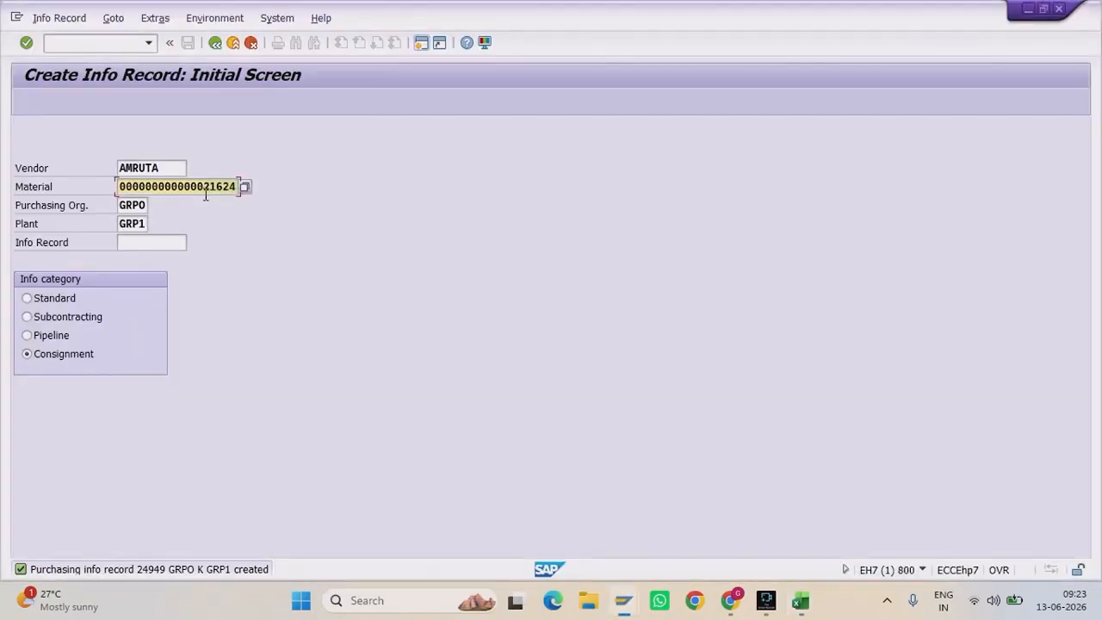
{"action": "left_click", "coordinate": [113, 42]}
{"action": "type", "text": "/nme21"}
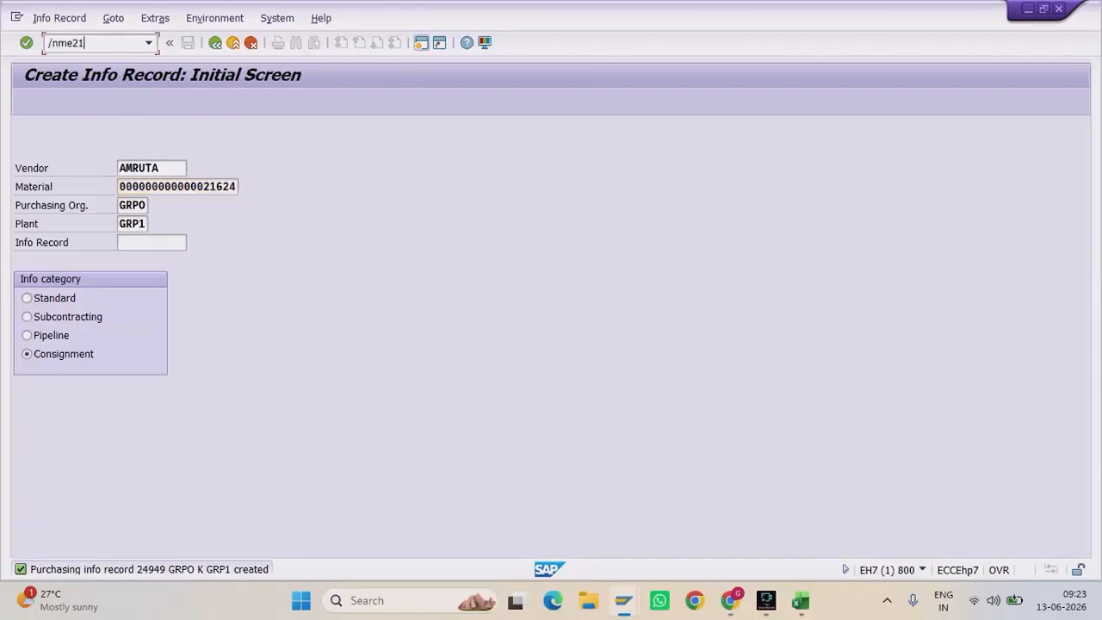
{"action": "type", "text": "n"}
{"action": "key", "text": "Return"}
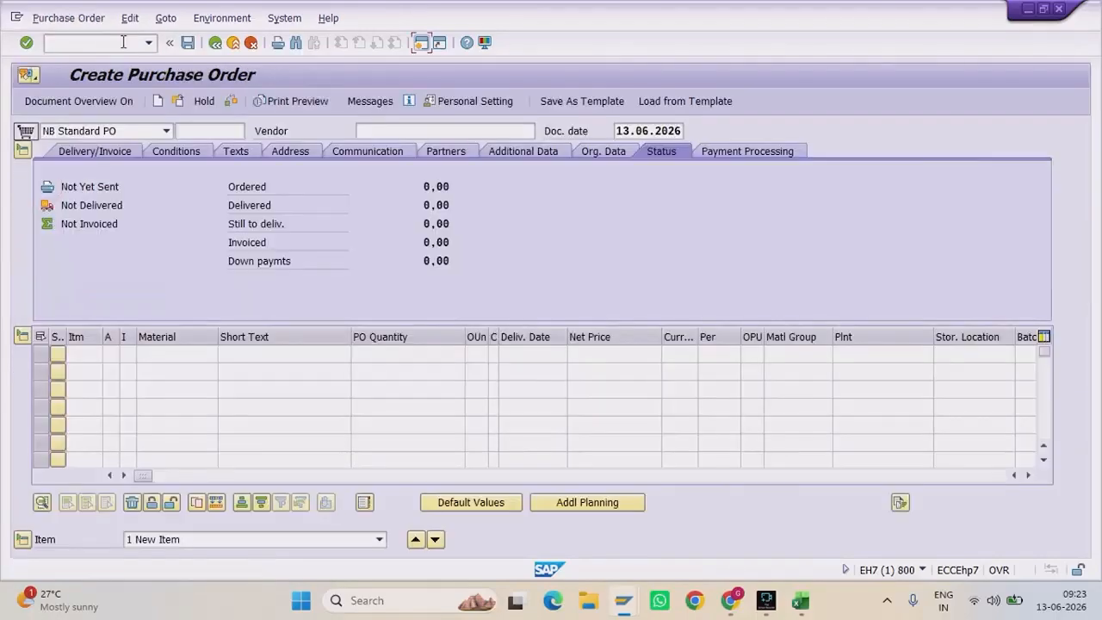
{"action": "left_click", "coordinate": [471, 132]}
{"action": "type", "text": "amruta"}
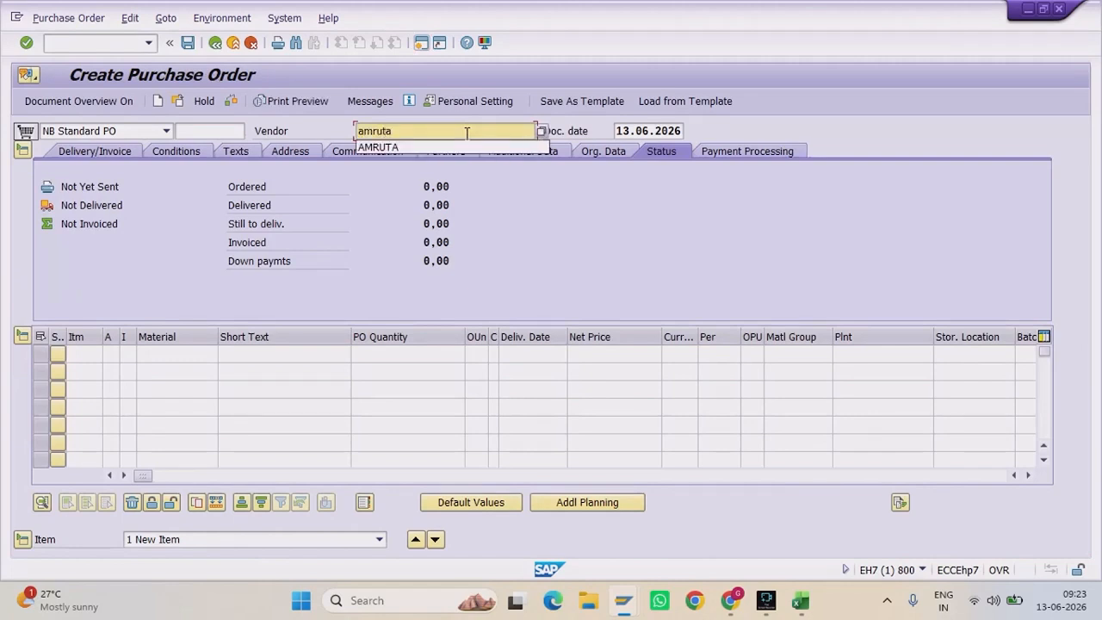
{"action": "key", "text": "Return"}
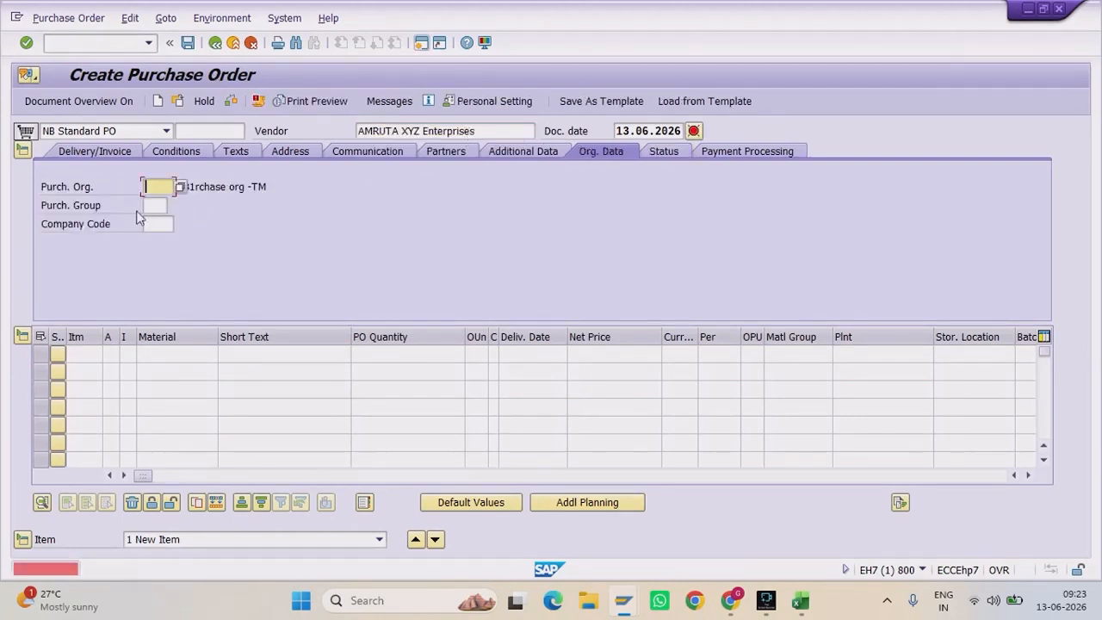
Step: Set purchasing org GRPO, purchasing group S11 and company code GRC in the PO header
{"action": "type", "text": "grpo"}
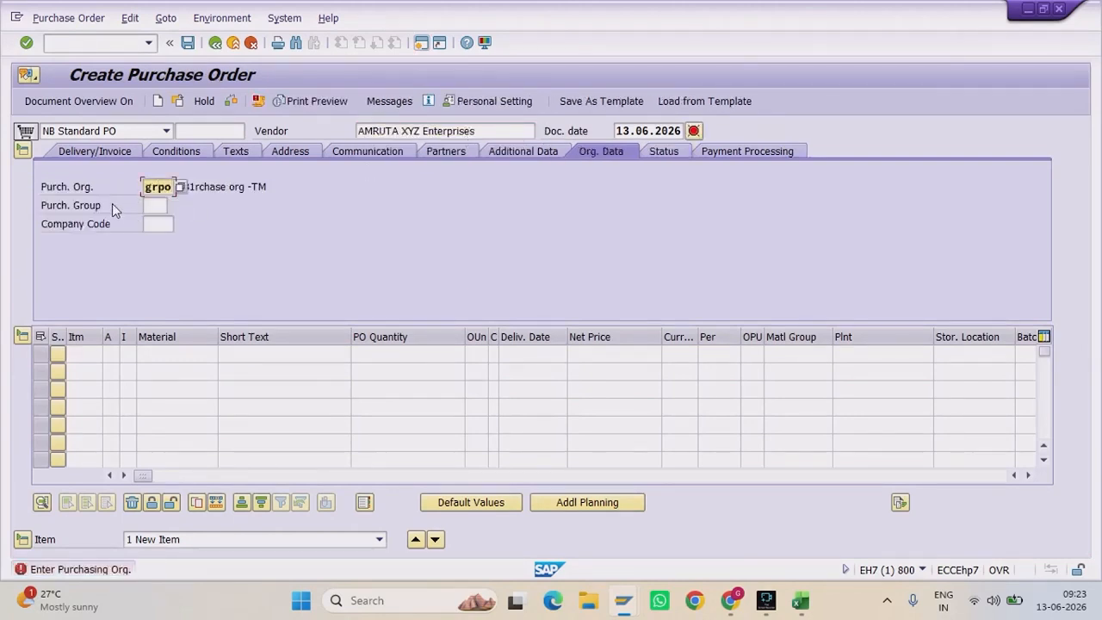
{"action": "key", "text": "Tab"}
{"action": "type", "text": "s11"}
{"action": "key", "text": "Tab"}
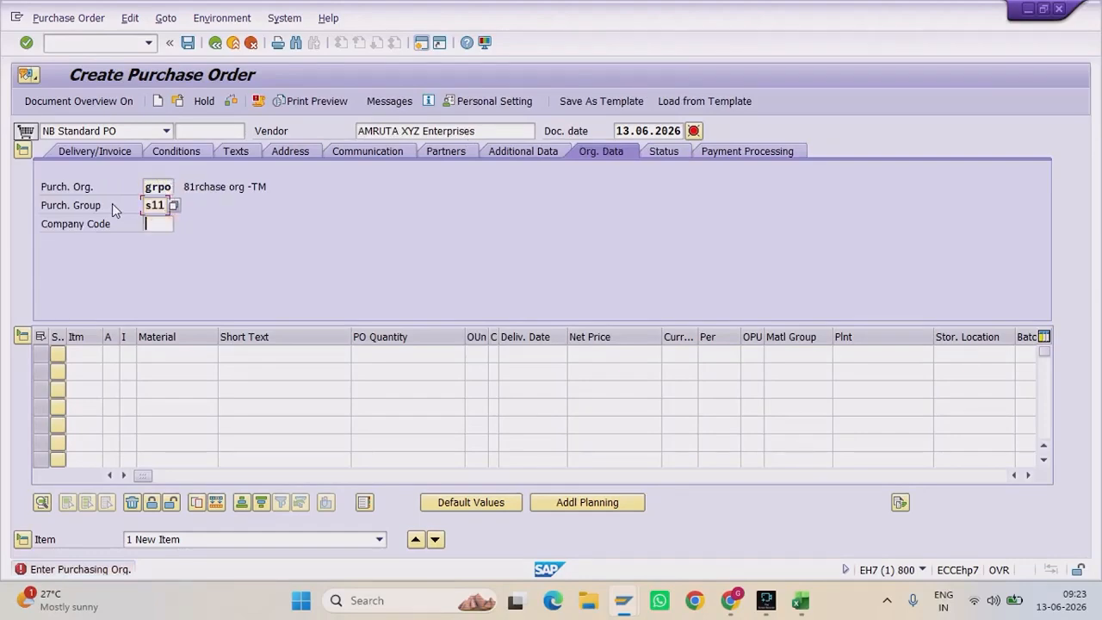
{"action": "type", "text": "grc"}
{"action": "key", "text": "Return"}
{"action": "left_click", "coordinate": [155, 353]}
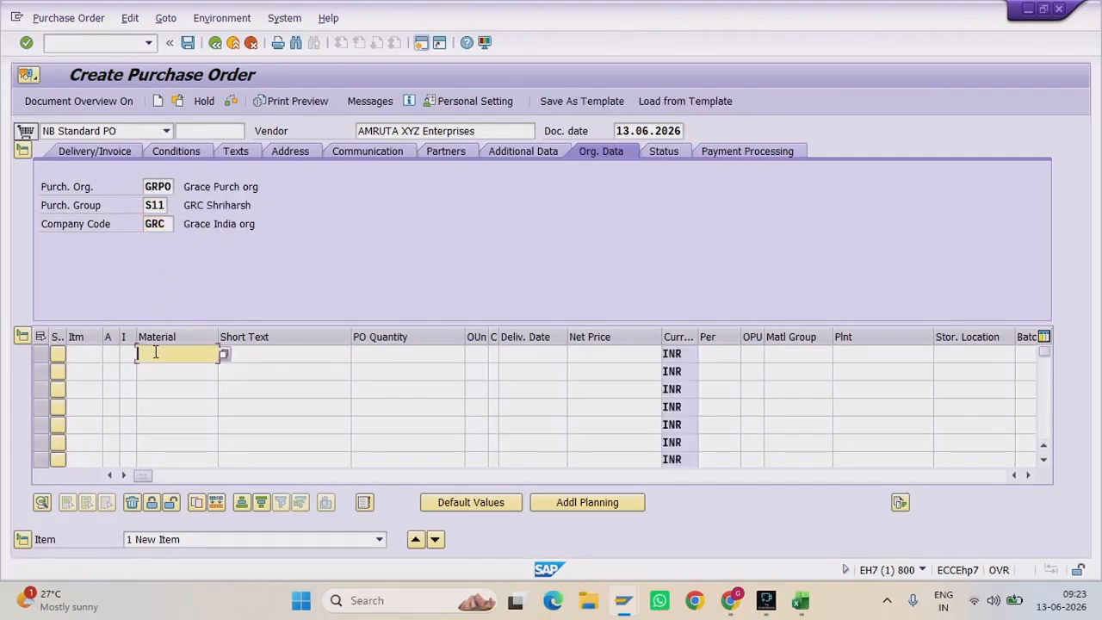
Step: Set item category K (Consignment) and paste material 00021624 into the first item row
{"action": "left_click", "coordinate": [126, 354]}
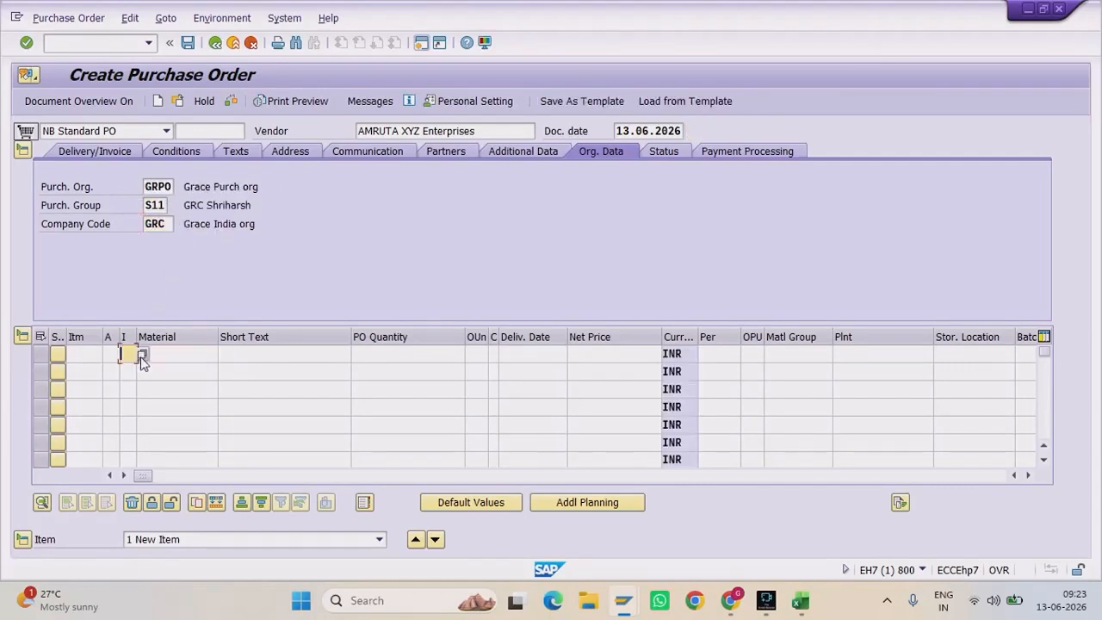
{"action": "left_click", "coordinate": [142, 354]}
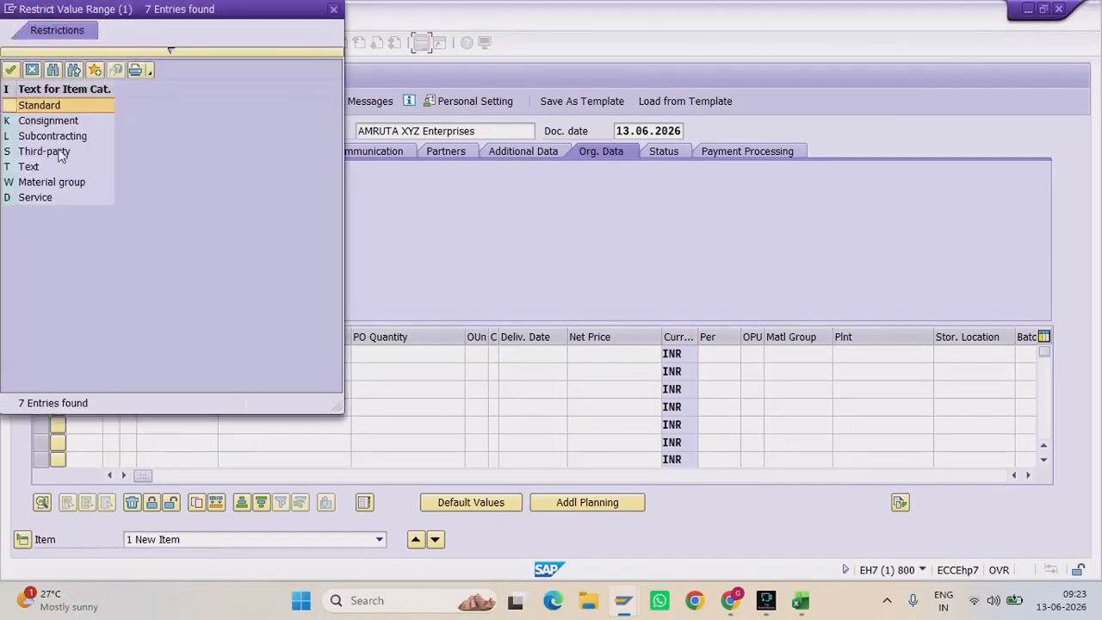
{"action": "left_click", "coordinate": [54, 121]}
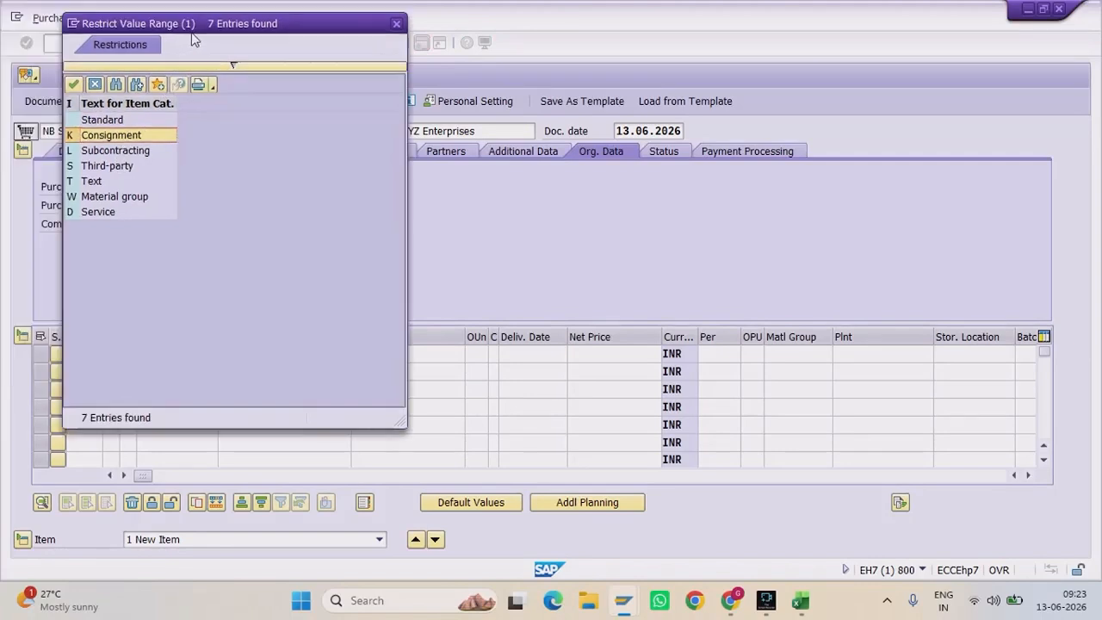
{"action": "double_click", "coordinate": [246, 192]}
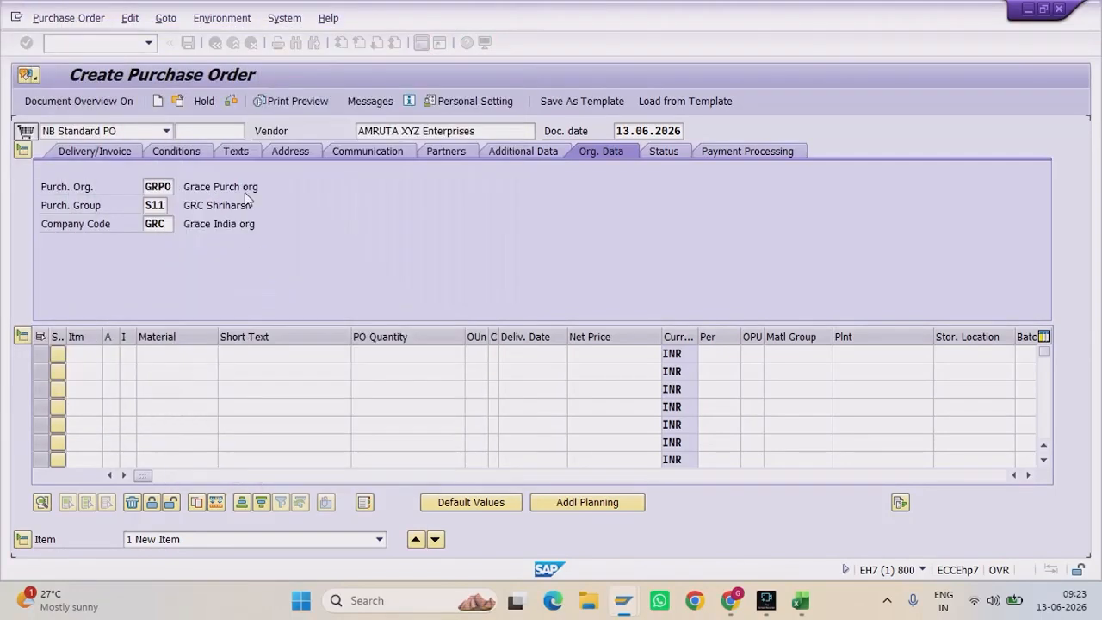
{"action": "left_click", "coordinate": [181, 354]}
{"action": "type", "text": "00021624"}
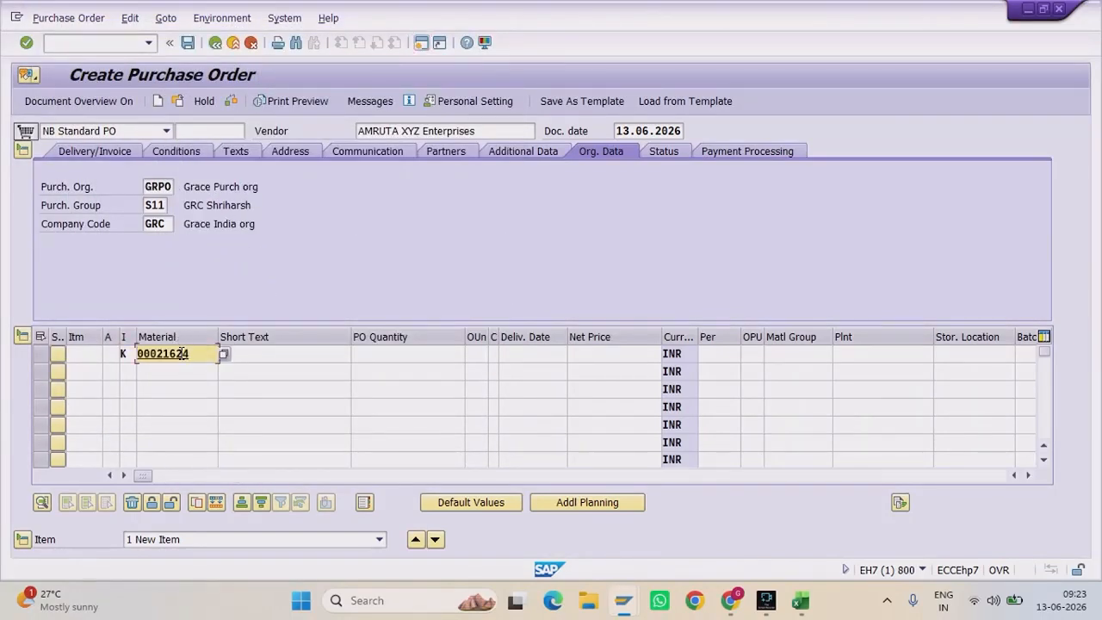
{"action": "left_click_drag", "start_coordinate": [200, 353], "coordinate": [110, 370]}
Step: Review the item categories (Consignment, Subcontracting, Third-party, Service) and reselect Consignment
{"action": "left_click", "coordinate": [129, 353]}
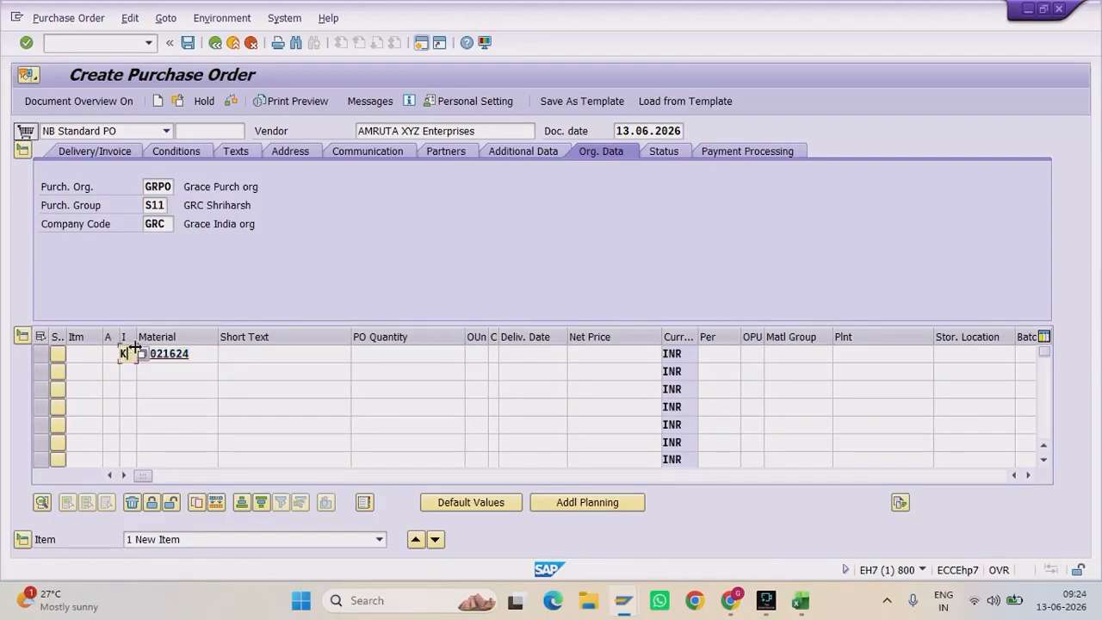
{"action": "left_click", "coordinate": [142, 354]}
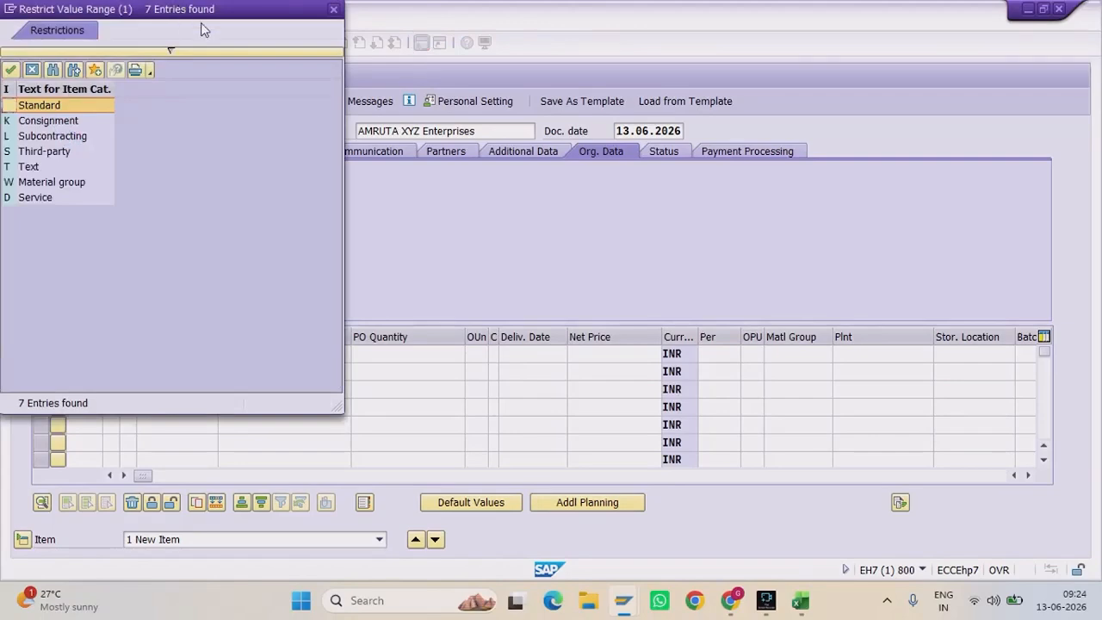
{"action": "left_click_drag", "start_coordinate": [181, 19], "coordinate": [398, 85]}
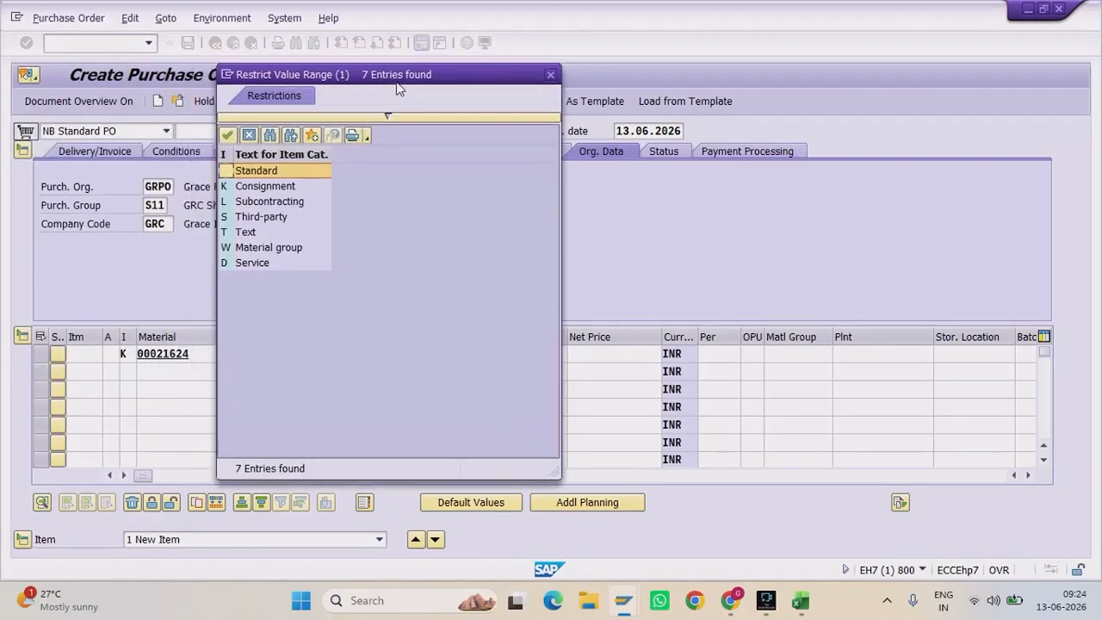
{"action": "left_click", "coordinate": [273, 189]}
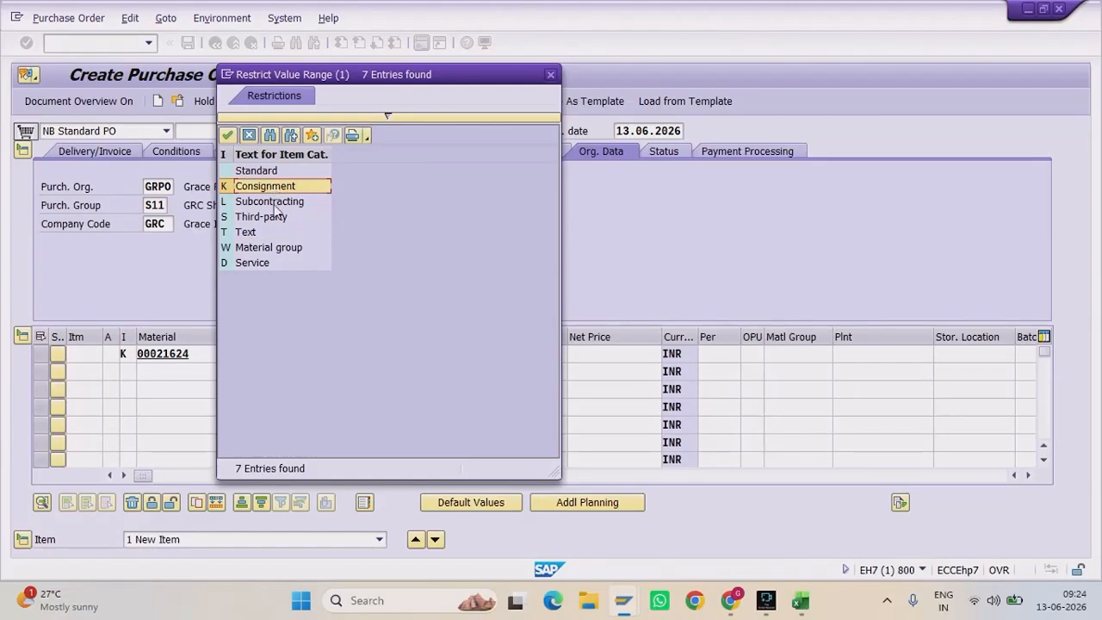
{"action": "left_click", "coordinate": [275, 204]}
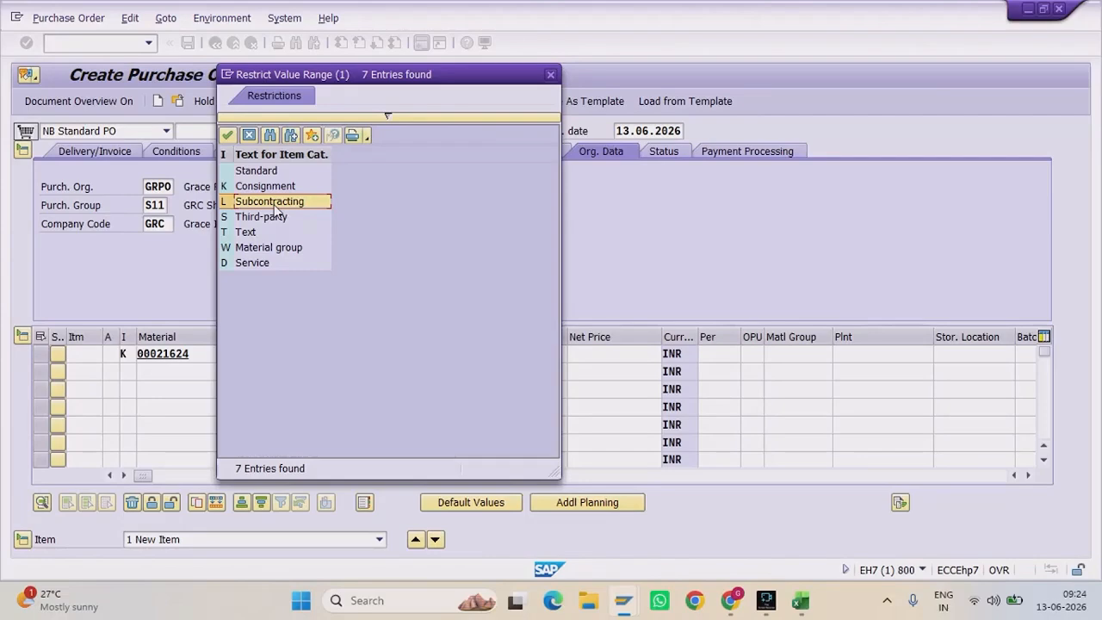
{"action": "left_click", "coordinate": [267, 218]}
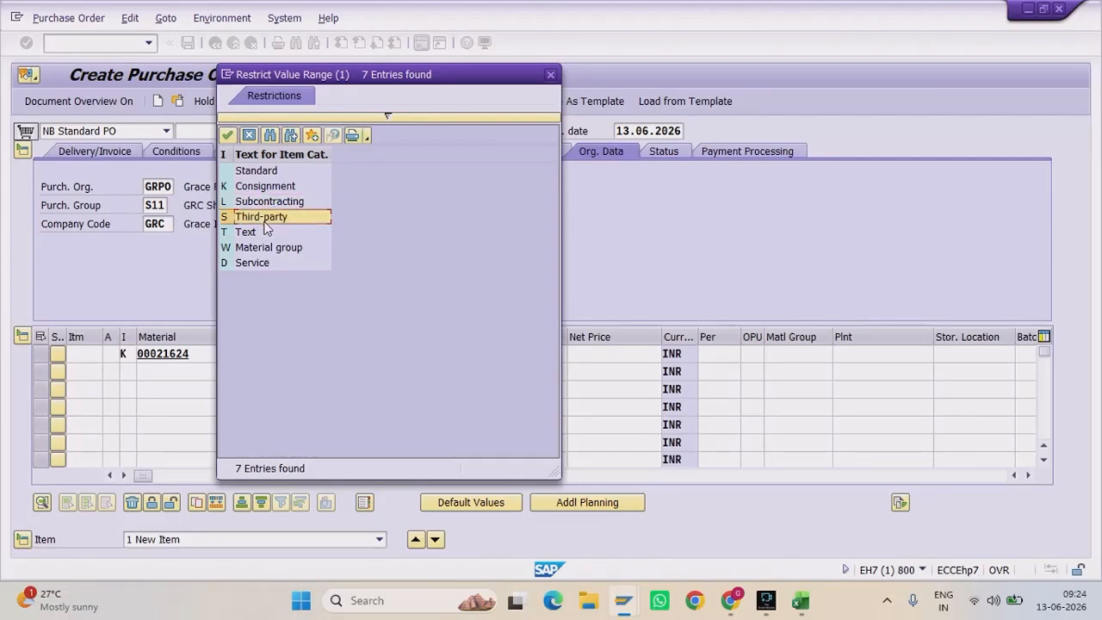
{"action": "left_click", "coordinate": [266, 262]}
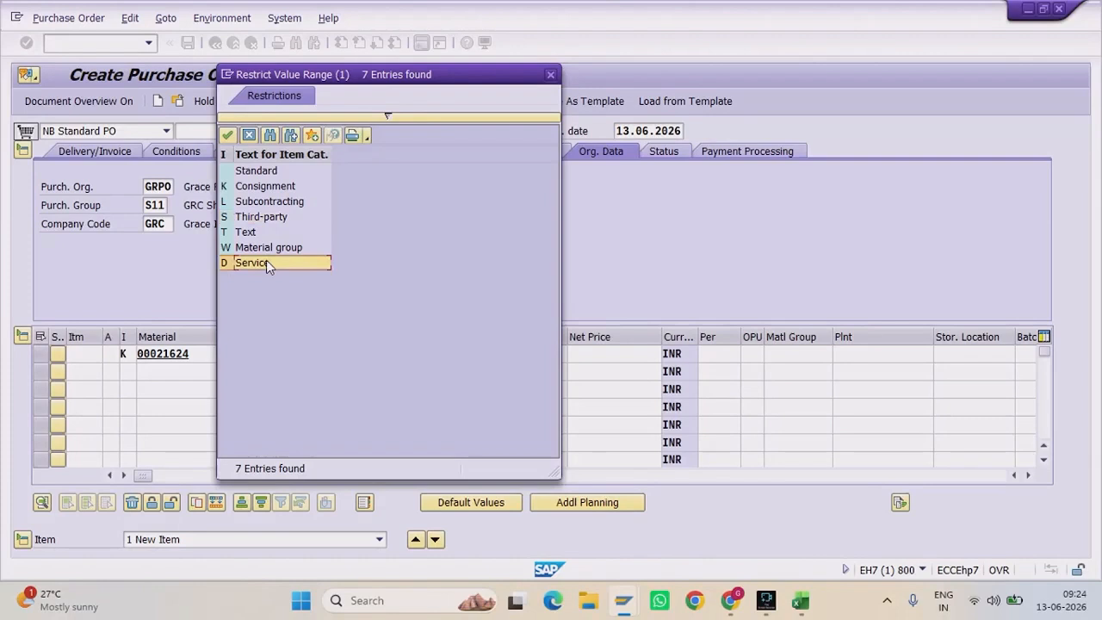
{"action": "left_click", "coordinate": [287, 186]}
{"action": "double_click", "coordinate": [287, 187]}
Step: Enter PO quantity 800, plant grp1 and storage location sl01 for the first item
{"action": "left_click", "coordinate": [399, 354]}
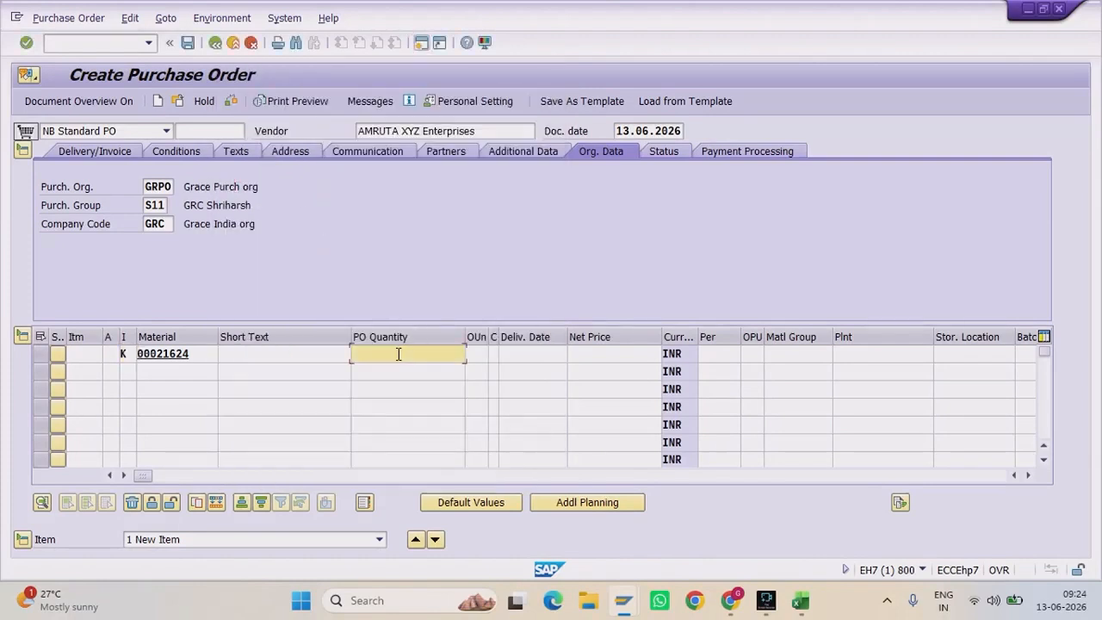
{"action": "type", "text": "800"}
{"action": "left_click", "coordinate": [852, 354]}
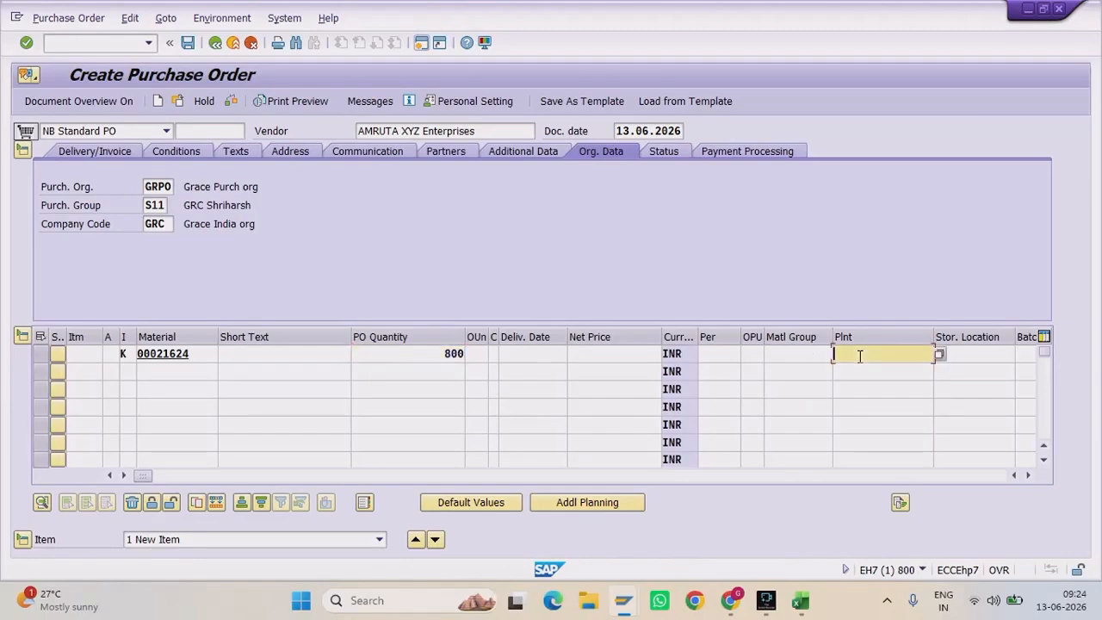
{"action": "type", "text": "grp`"}
{"action": "key", "text": "BackSpace"}
{"action": "type", "text": "1"}
{"action": "left_click", "coordinate": [972, 353]}
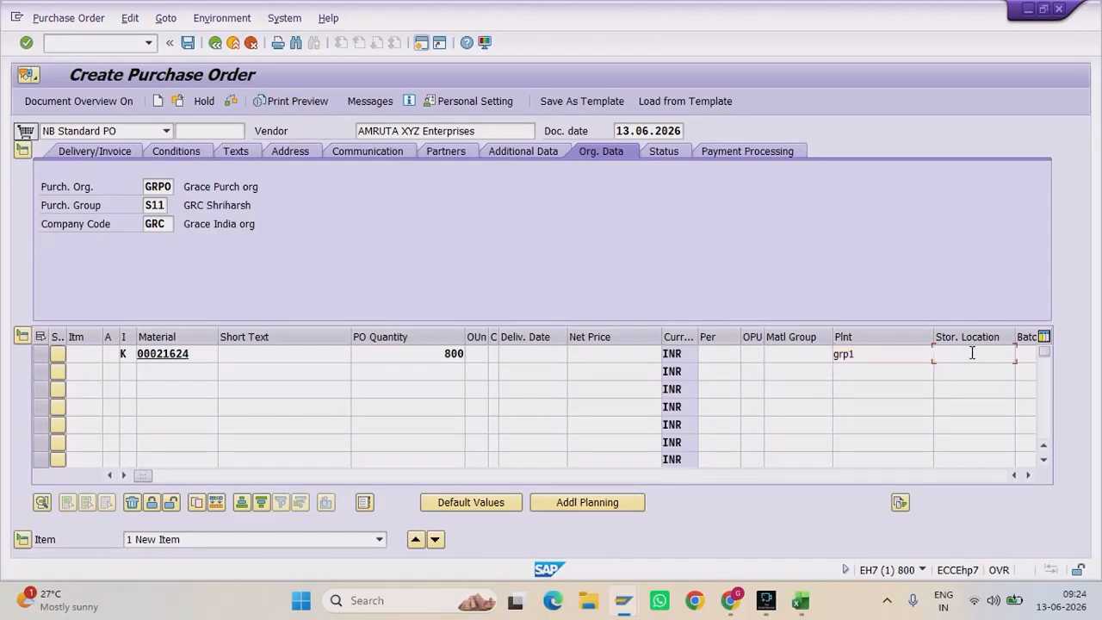
{"action": "type", "text": "sl01"}
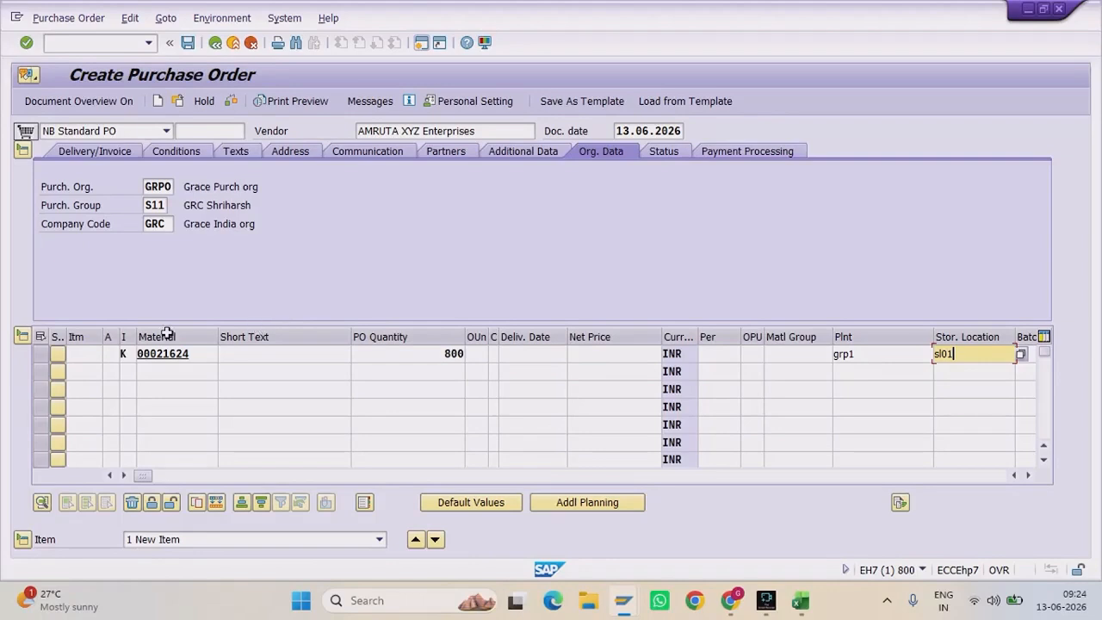
{"action": "left_click", "coordinate": [129, 354]}
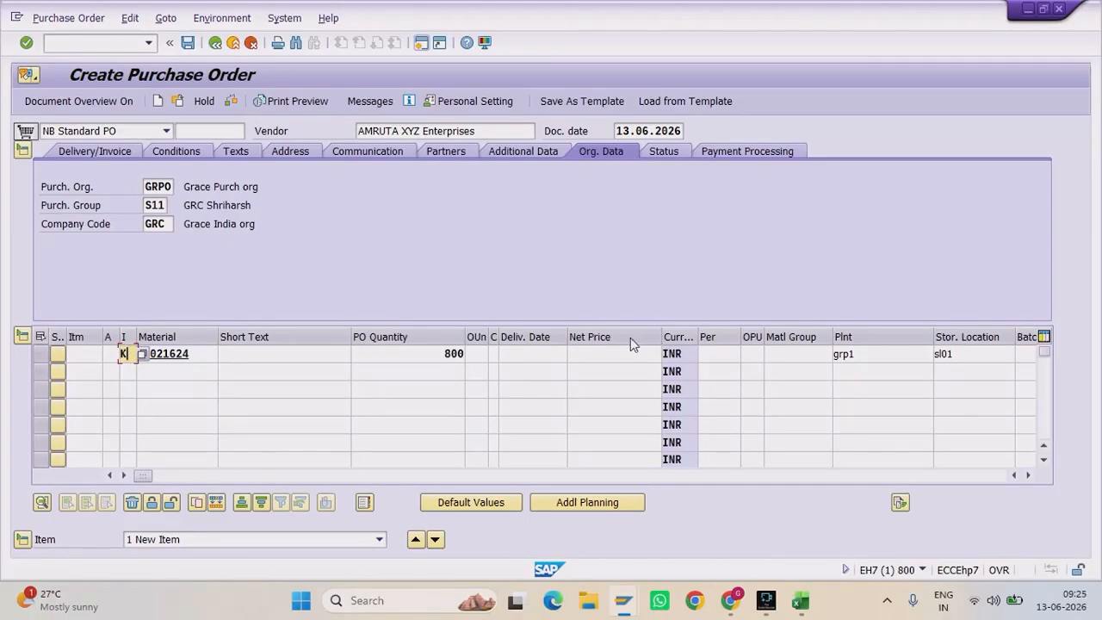
Step: Validate the consignment item, dismiss the scheduling agreement warning and save the purchase order
{"action": "key", "text": "Return"}
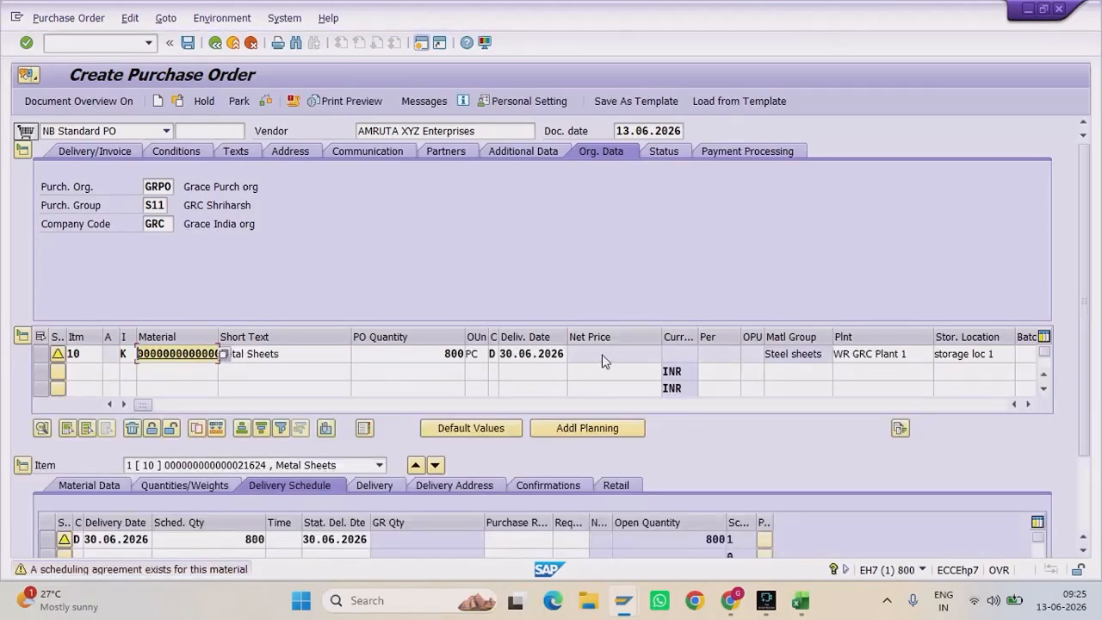
{"action": "key", "text": "Return"}
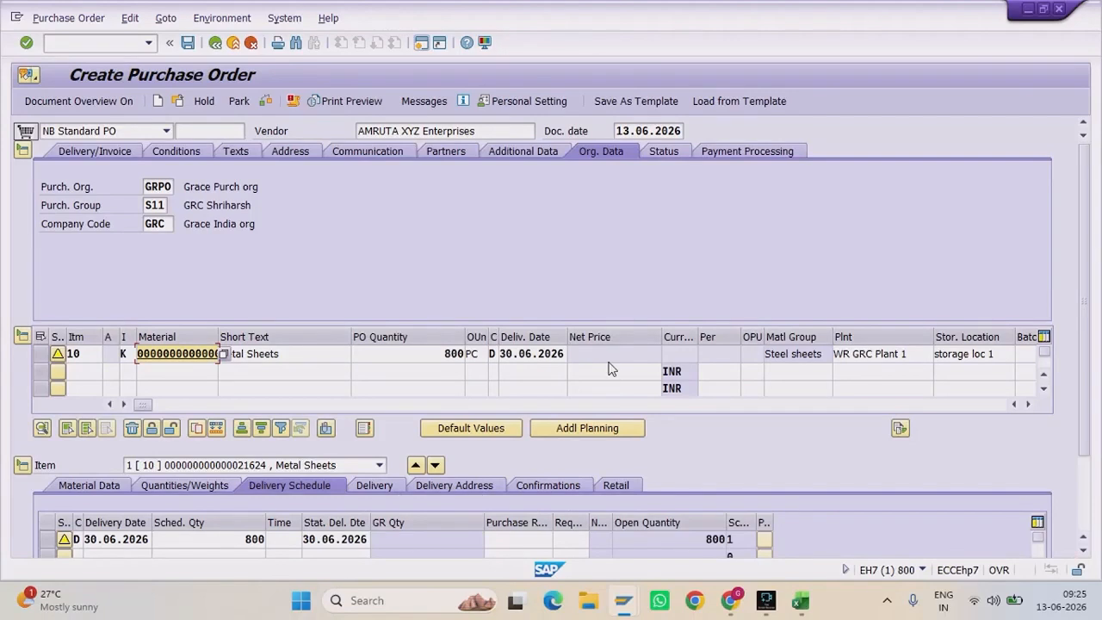
{"action": "mouse_move", "coordinate": [1085, 307]}
{"action": "left_mouse_down"}
{"action": "mouse_move", "coordinate": [1087, 320]}
{"action": "mouse_move", "coordinate": [1088, 286]}
{"action": "left_mouse_up"}
{"action": "left_click", "coordinate": [129, 353]}
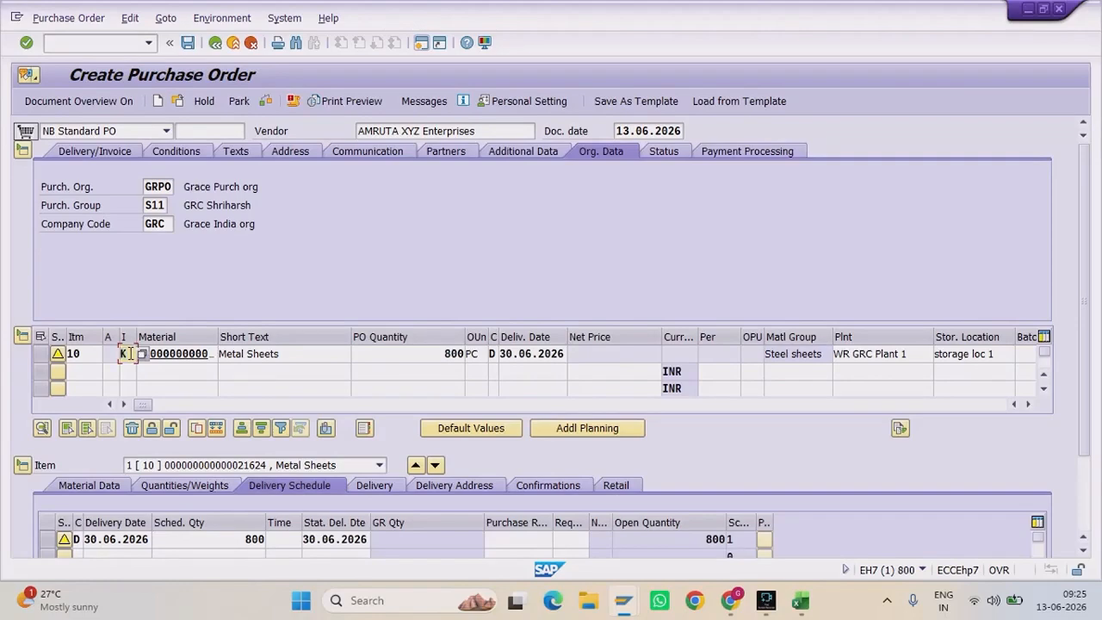
{"action": "left_click", "coordinate": [189, 48]}
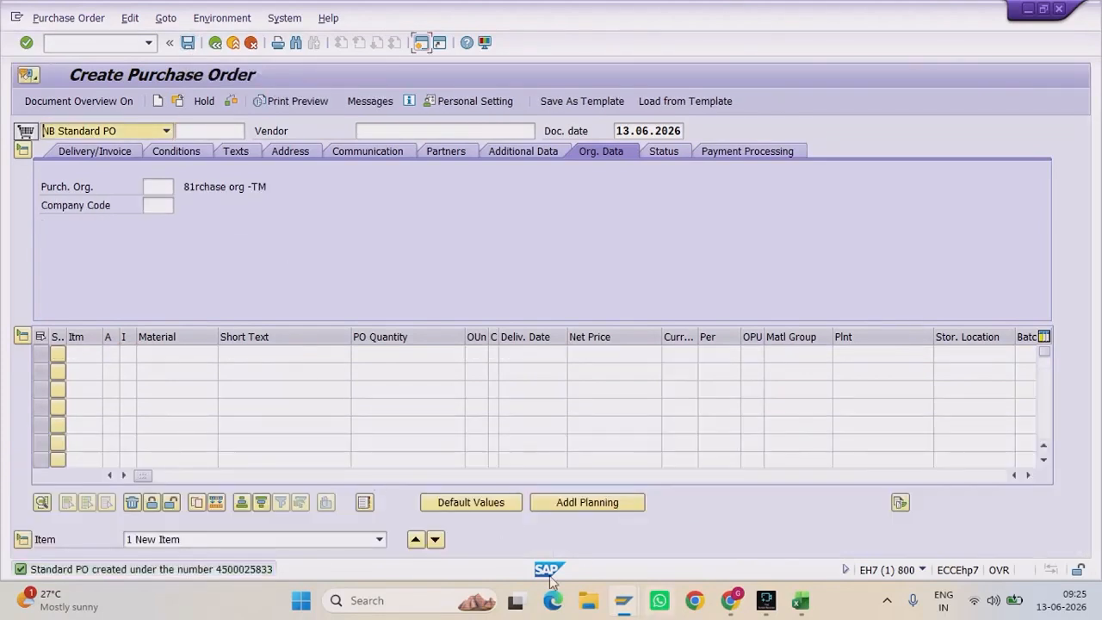
Step: View the new purchase order number in the message details, then close them and switch to the Materials List
{"action": "left_click", "coordinate": [245, 568]}
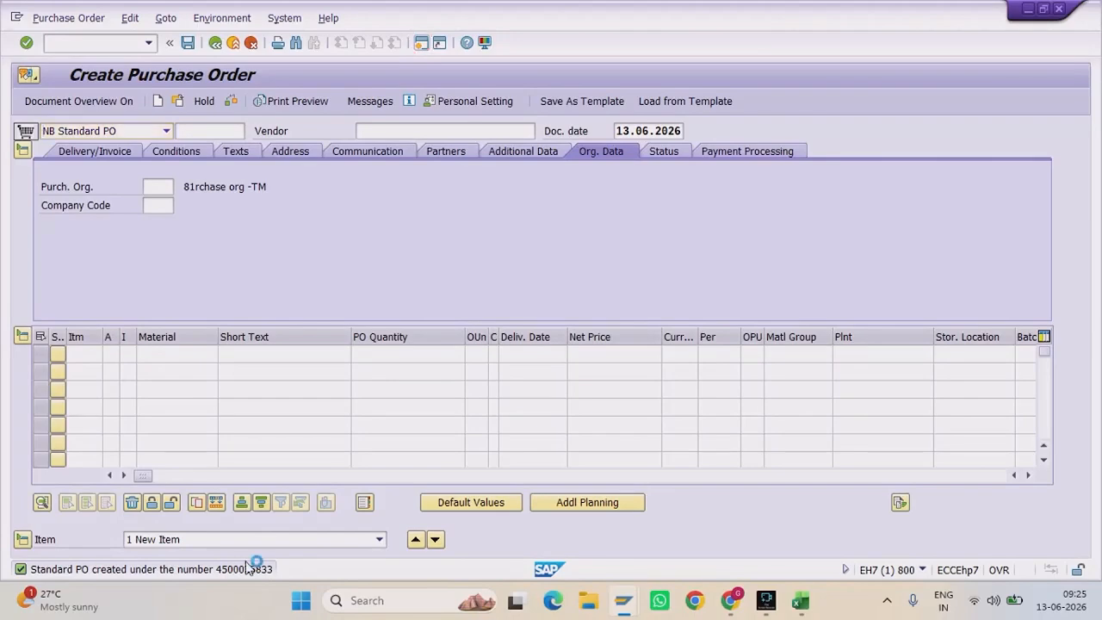
{"action": "double_click", "coordinate": [765, 207]}
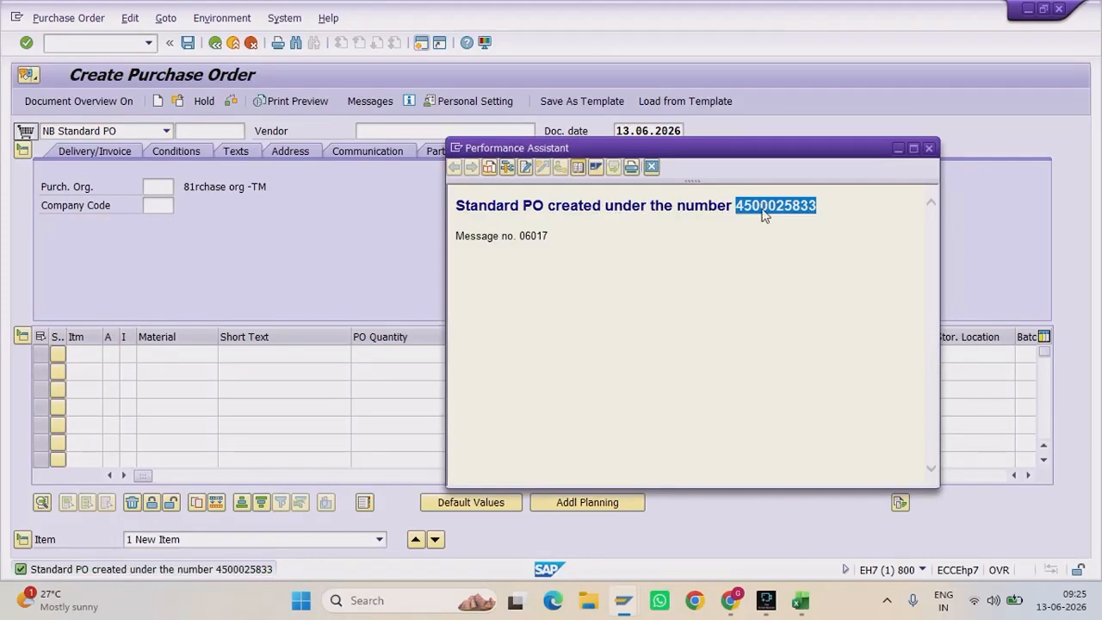
{"action": "left_click", "coordinate": [652, 167]}
{"action": "mouse_move", "coordinate": [624, 600]}
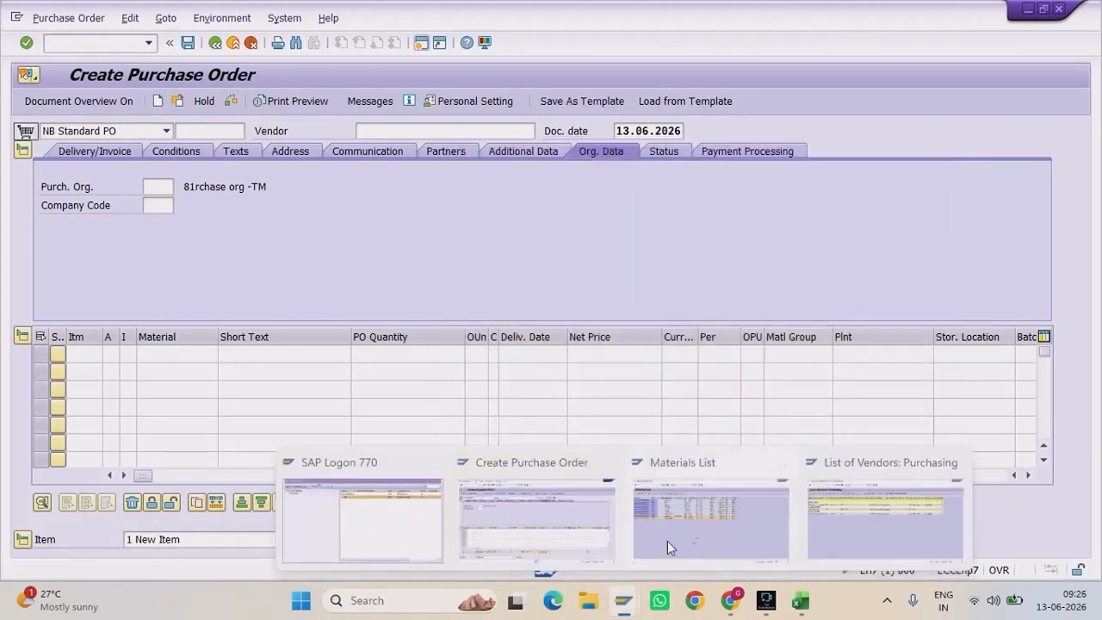
{"action": "left_click", "coordinate": [668, 541]}
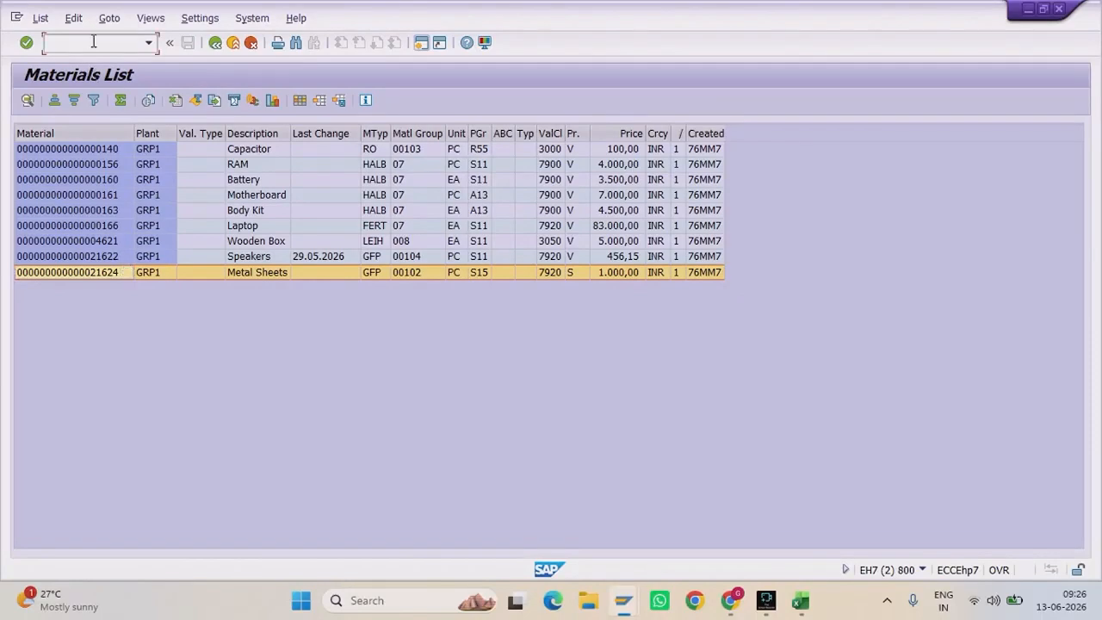
Step: Run /nmmbe for Metal Sheets 21624 at GRP1/SL01, showing 800 on consignment order
{"action": "mouse_move", "coordinate": [624, 600]}
{"action": "left_click", "coordinate": [915, 536]}
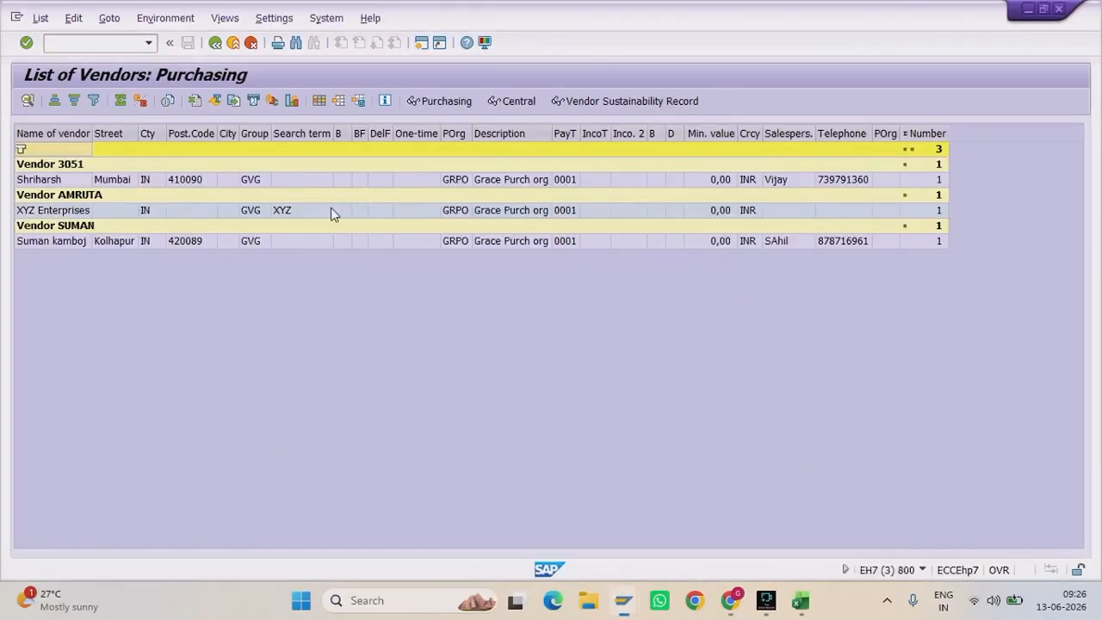
{"action": "left_click", "coordinate": [107, 43]}
{"action": "type", "text": "/nmmbe"}
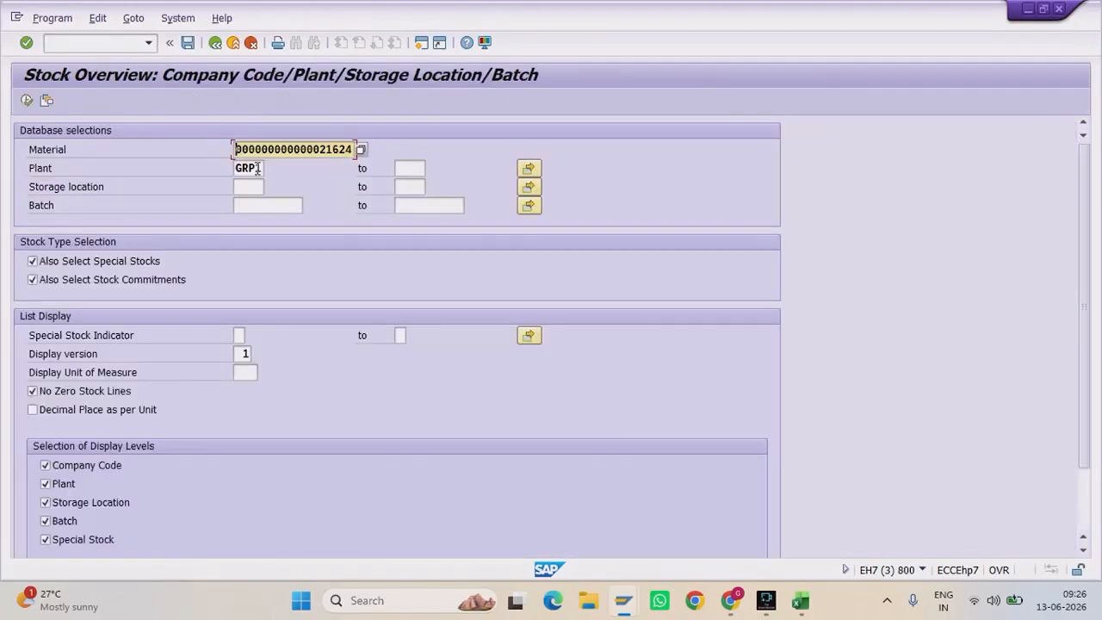
{"action": "left_click", "coordinate": [248, 186]}
{"action": "type", "text": "sl01"}
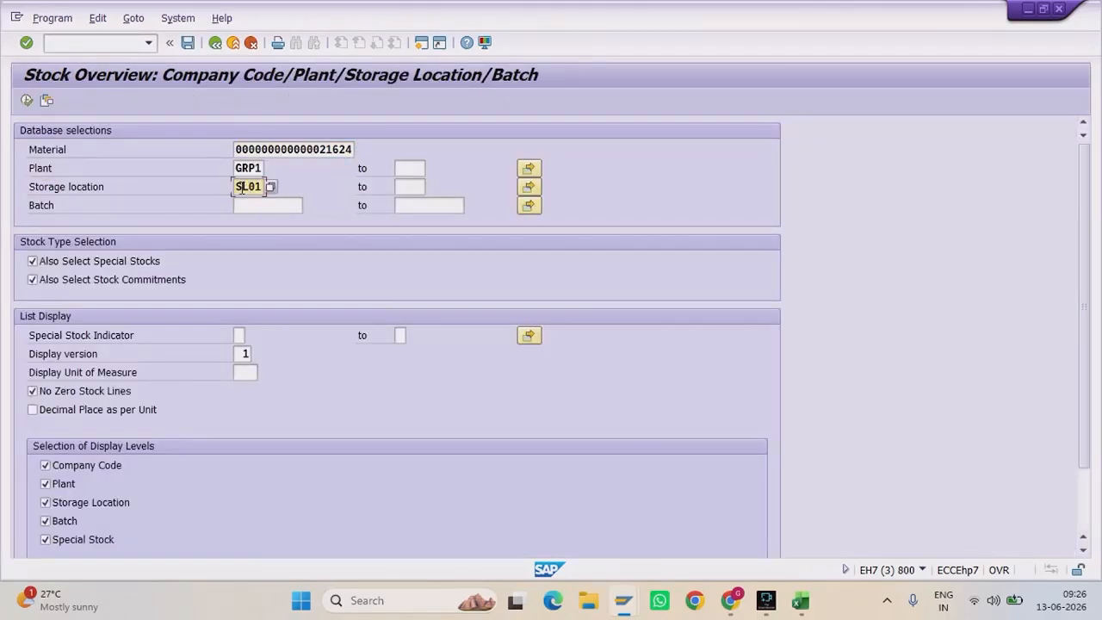
{"action": "left_click", "coordinate": [26, 101]}
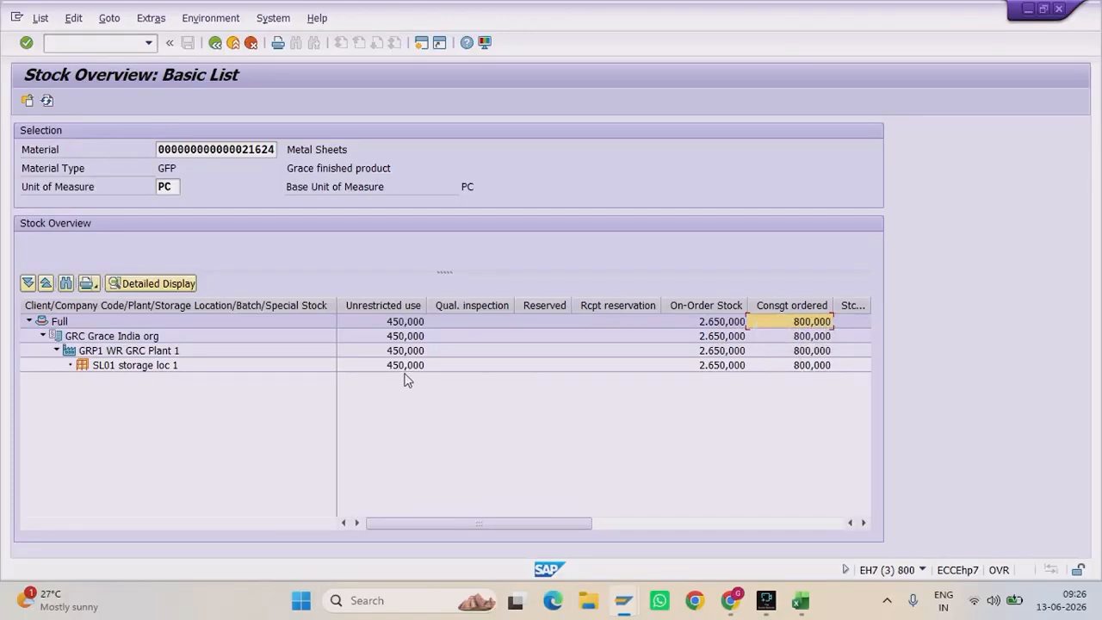
Step: Highlight rows B18:F19 (Stock check – MMBE, GRN – MIGO 101) in the Excel notes, then go back to Create Purchase Order
{"action": "left_click", "coordinate": [817, 611]}
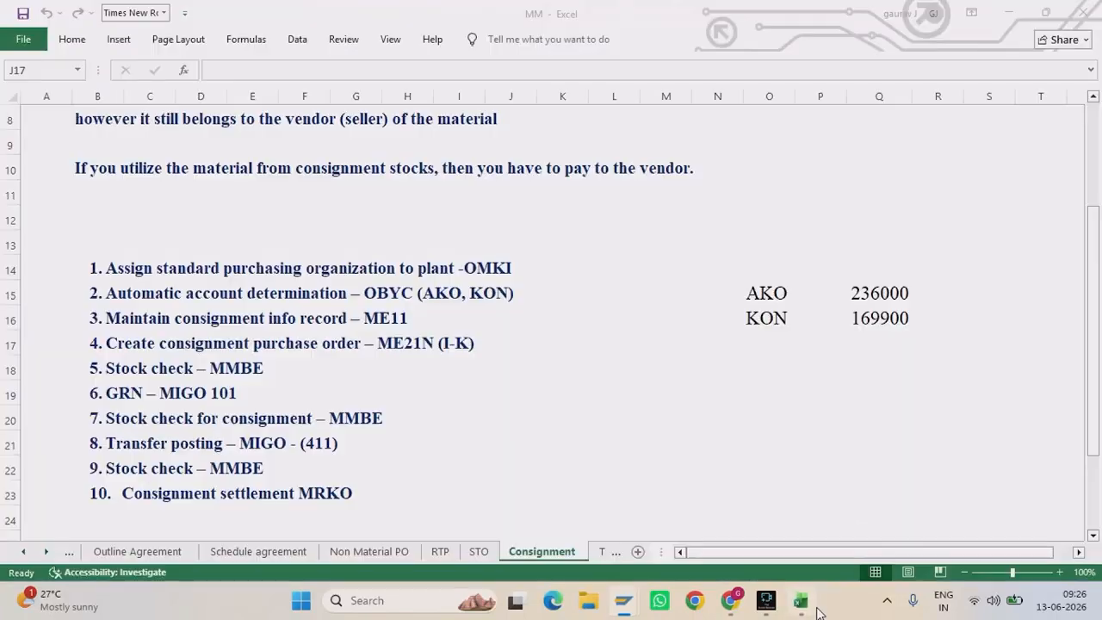
{"action": "left_click", "coordinate": [97, 367]}
{"action": "left_click_drag", "start_coordinate": [147, 369], "coordinate": [283, 382]}
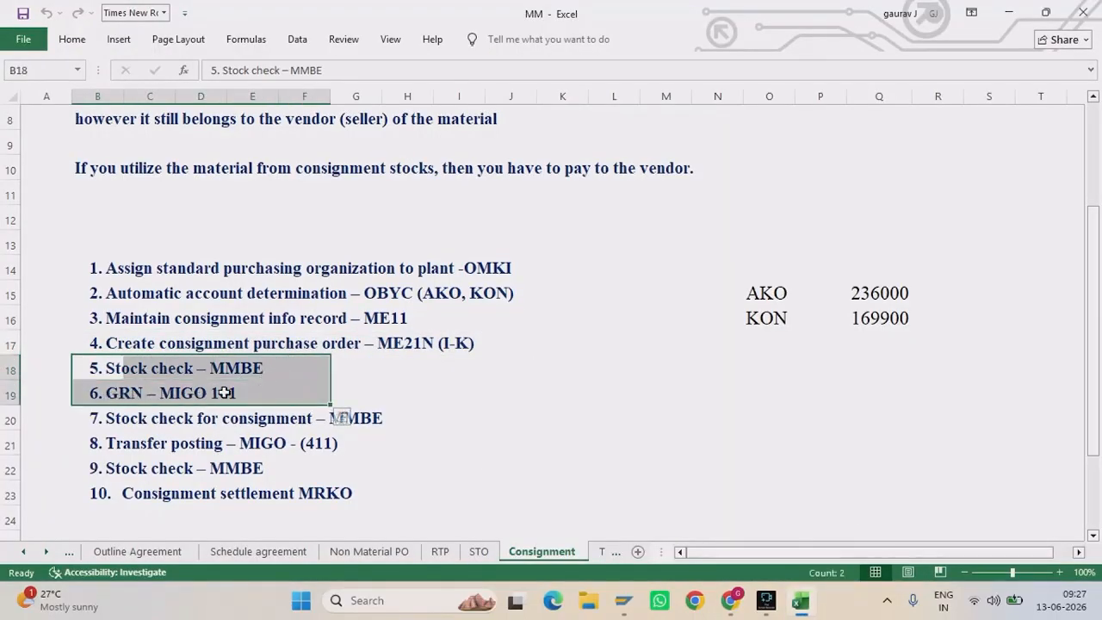
{"action": "mouse_move", "coordinate": [627, 603]}
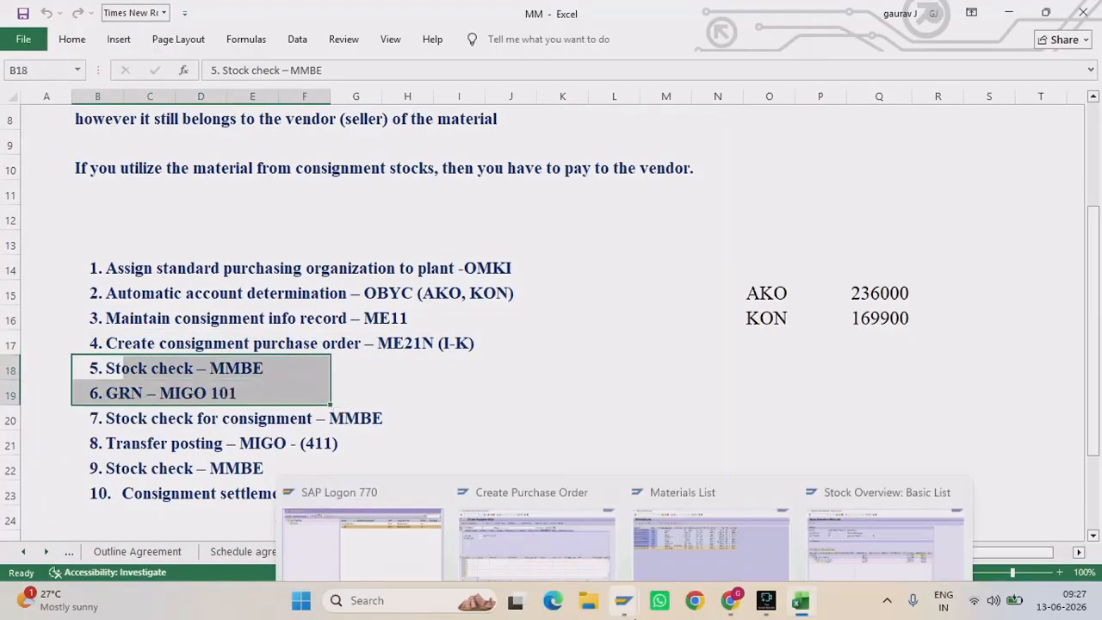
{"action": "left_click", "coordinate": [540, 518]}
Step: Open MIGO with /nmigo and load the purchase order's items by its pasted number
{"action": "type", "text": "/nm"}
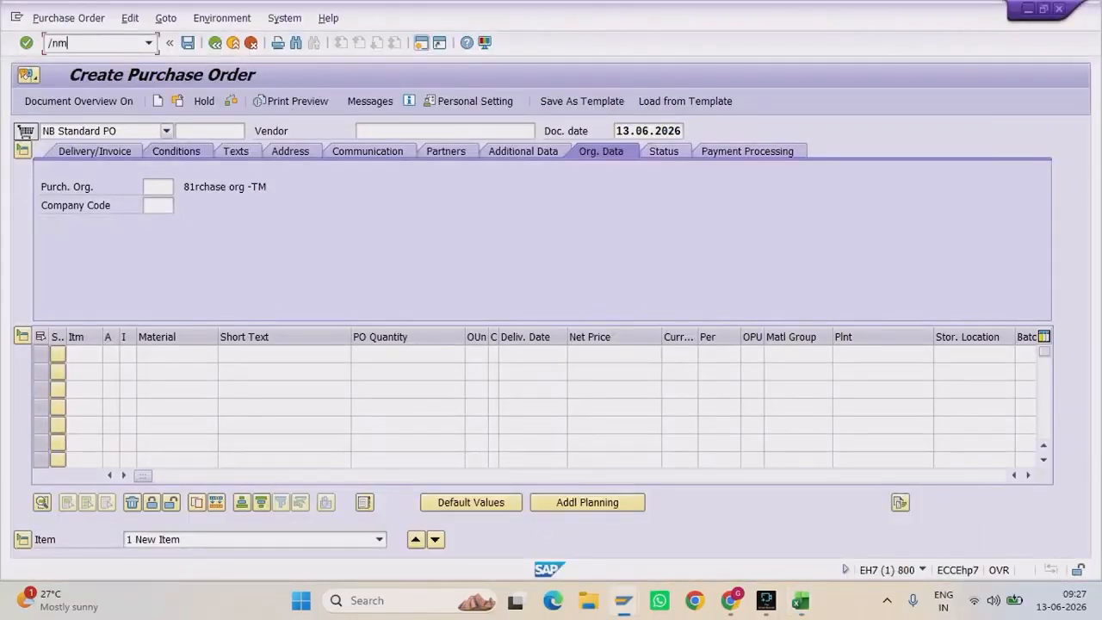
{"action": "type", "text": "igo"}
{"action": "key", "text": "Return"}
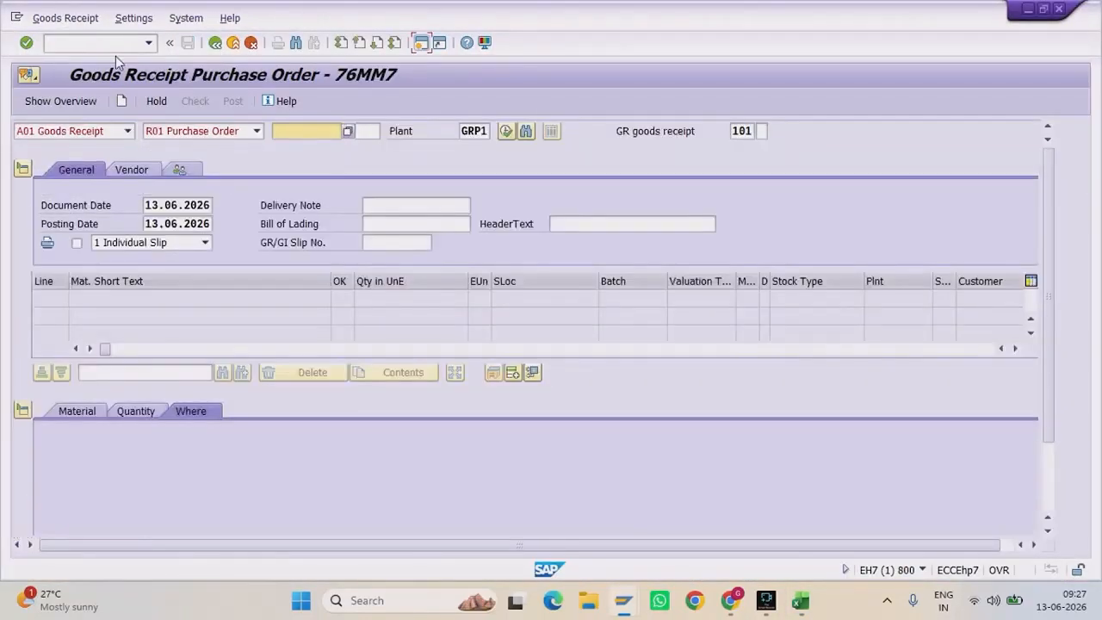
{"action": "left_click", "coordinate": [287, 134]}
{"action": "key", "text": "ctrl+v"}
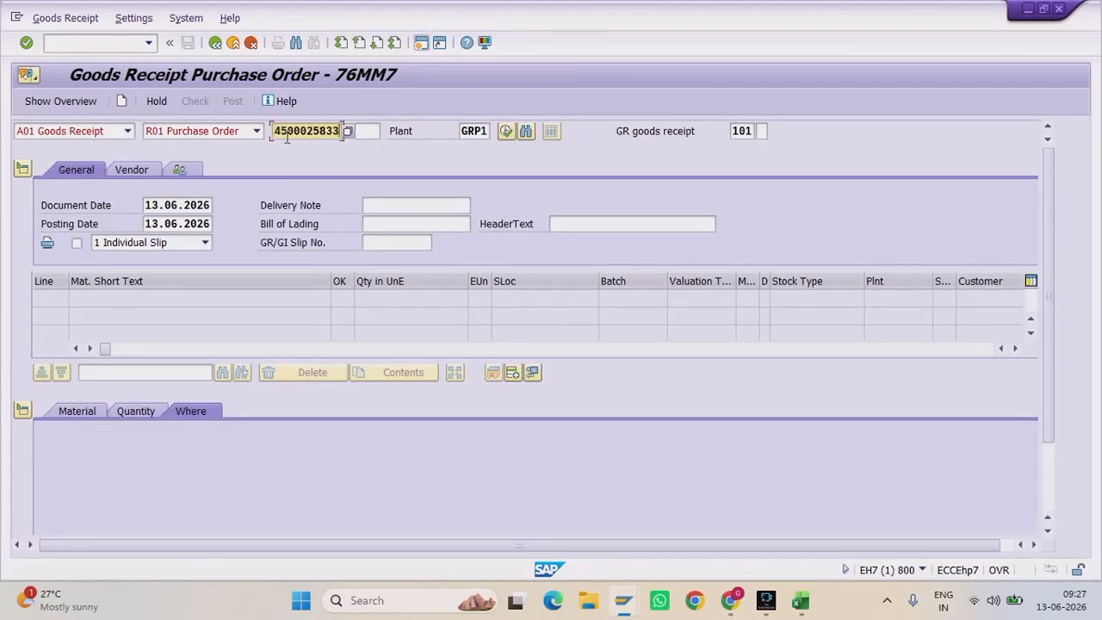
{"action": "key", "text": "Return"}
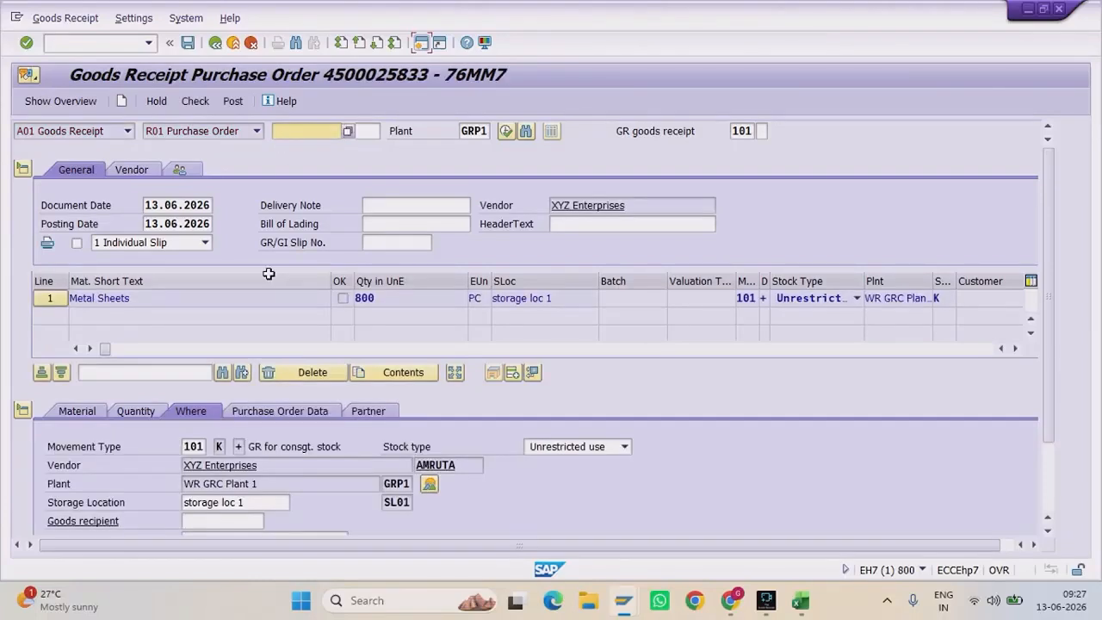
Step: Set item text to Consignment, mark the Metal Sheets item OK, then check and post
{"action": "scroll", "coordinate": [269, 274], "scroll_direction": "down", "scroll_amount": 2}
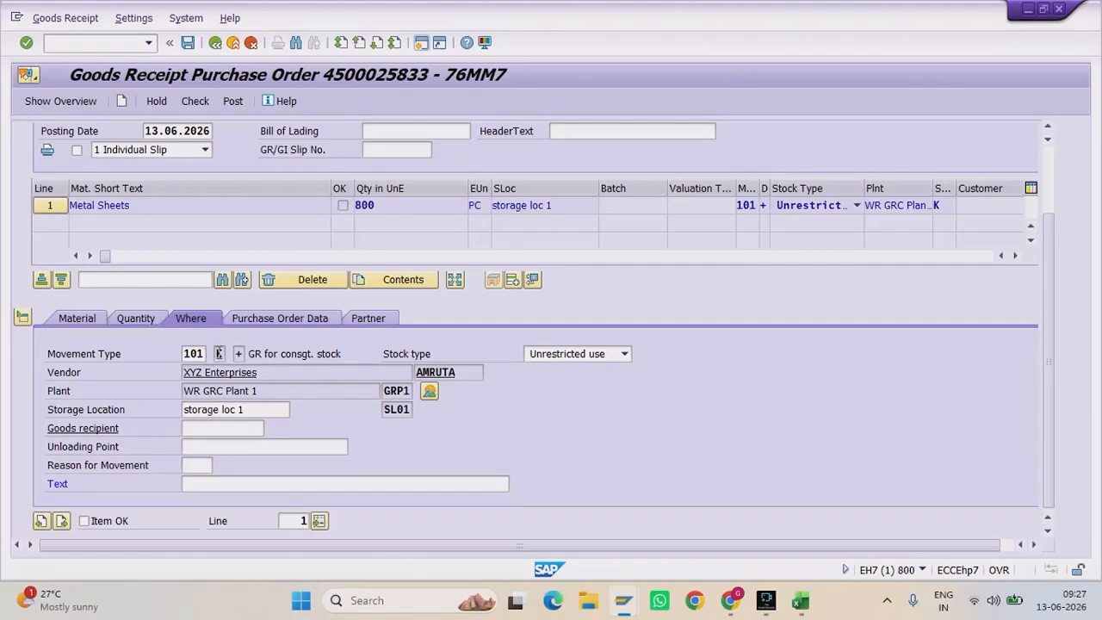
{"action": "left_click", "coordinate": [216, 481]}
{"action": "type", "text": "C"}
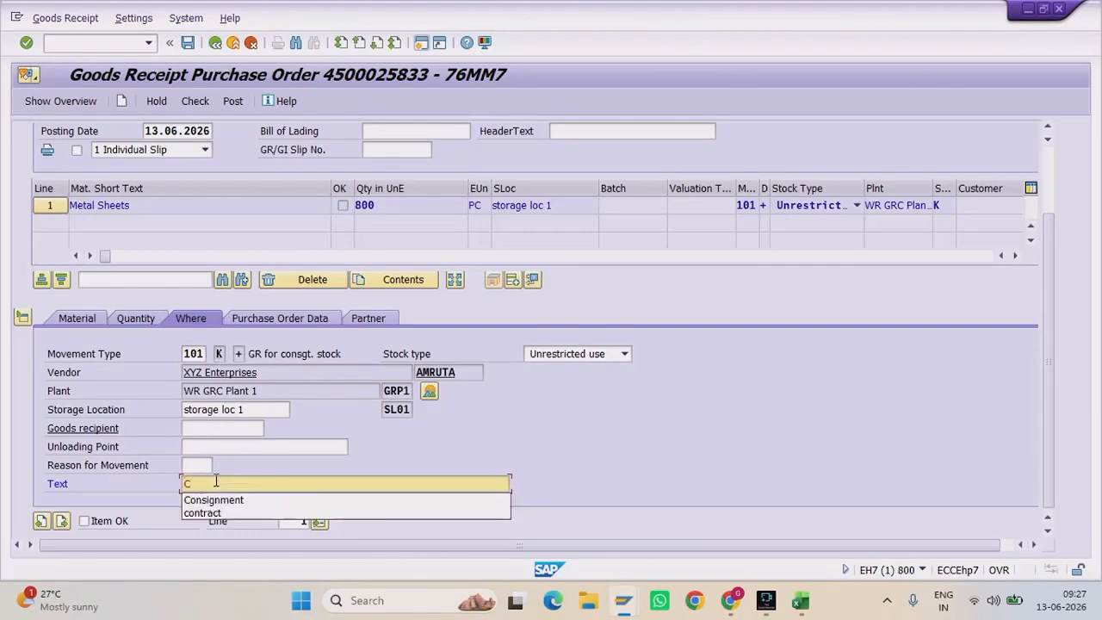
{"action": "key", "text": "Down"}
{"action": "key", "text": "Return"}
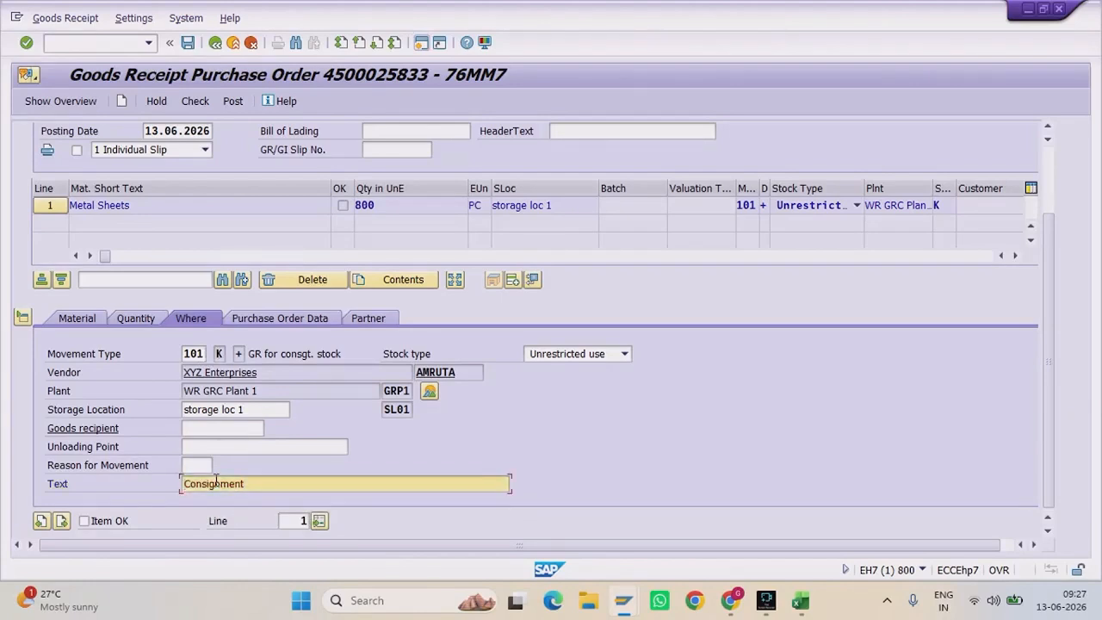
{"action": "left_click", "coordinate": [84, 521]}
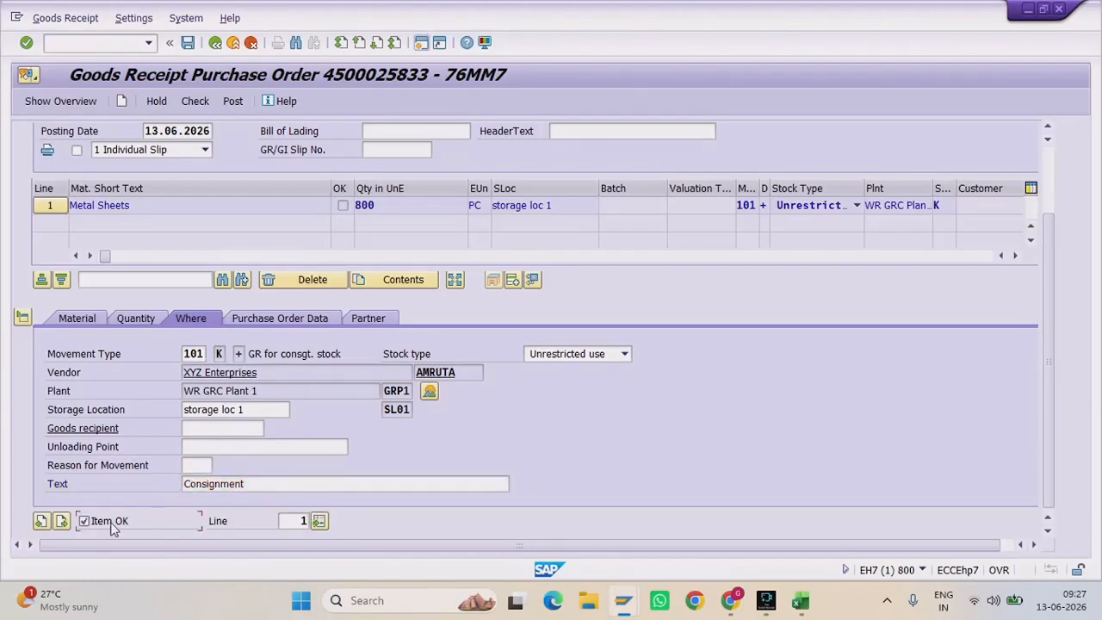
{"action": "left_click", "coordinate": [196, 102]}
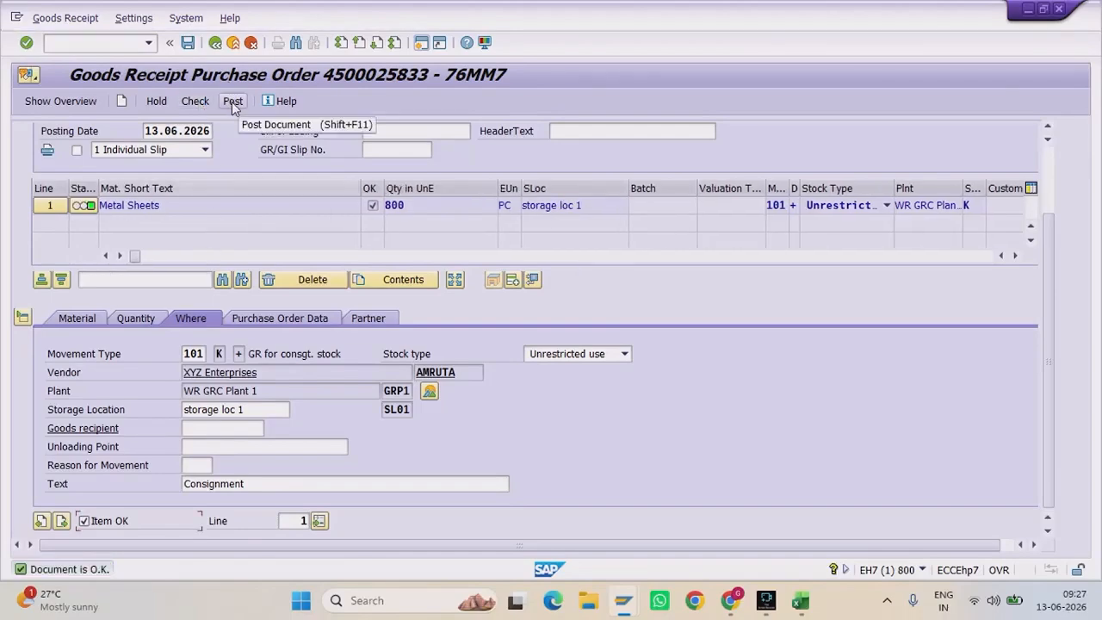
{"action": "left_click", "coordinate": [232, 102]}
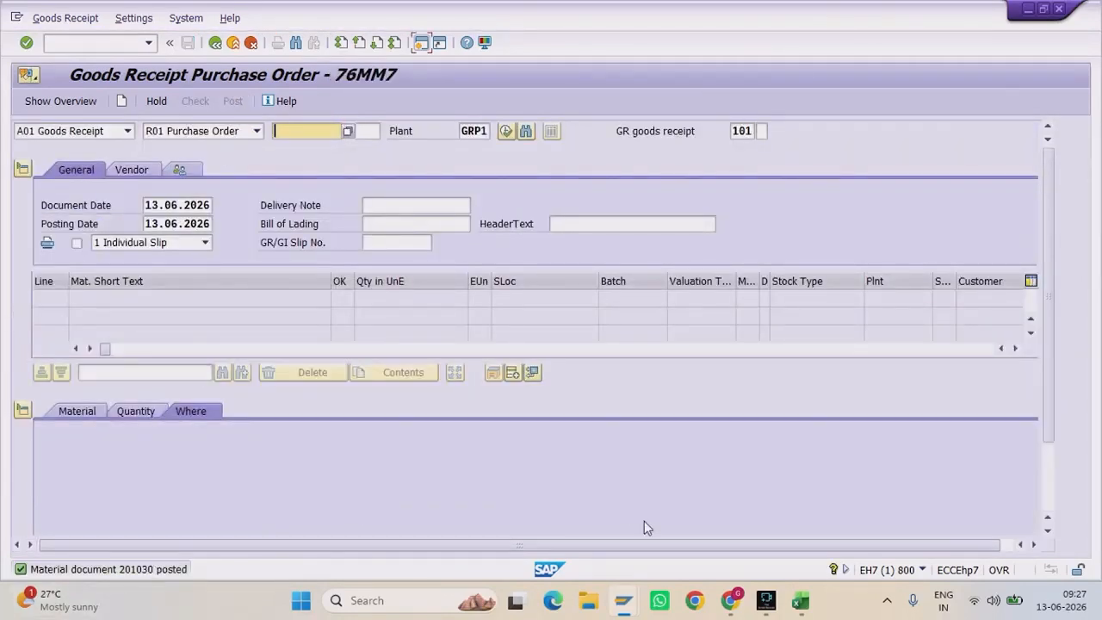
Step: Bring the Metal Sheets stock overview forward and refresh its figures
{"action": "mouse_move", "coordinate": [624, 601]}
{"action": "left_click", "coordinate": [871, 489]}
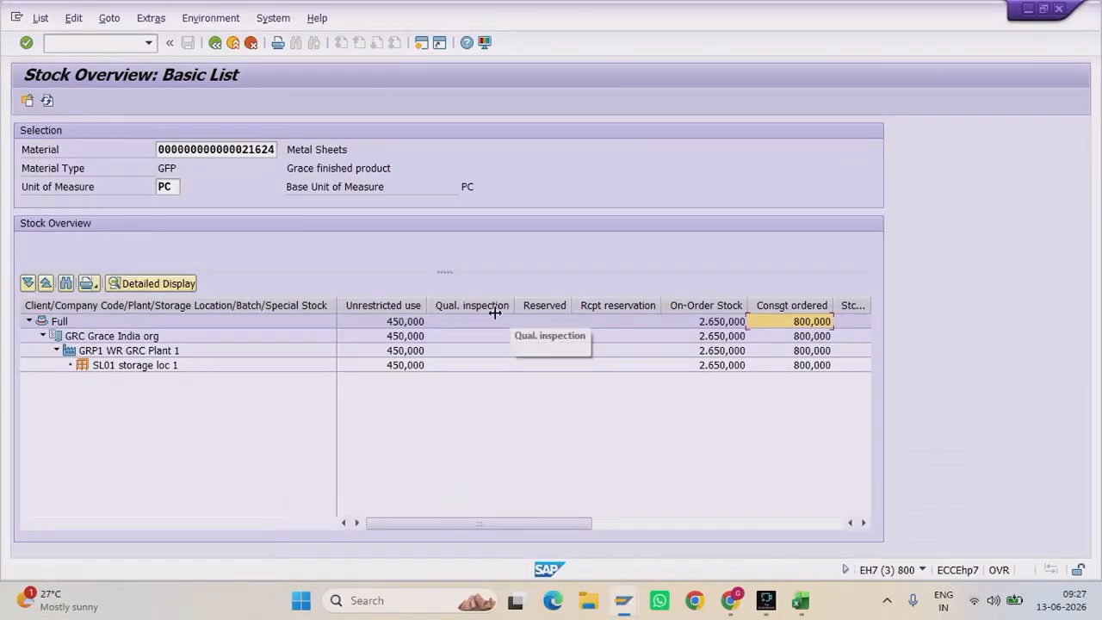
{"action": "left_click", "coordinate": [47, 102]}
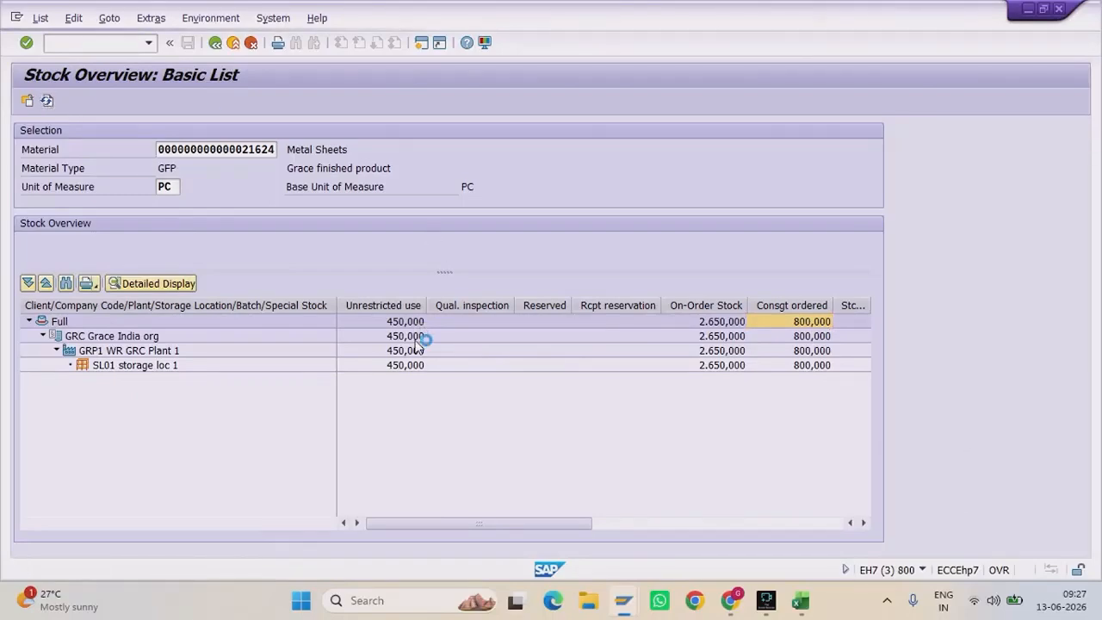
Step: Review the new 800,000 Vendor Consignment quantity against 450,000 unrestricted stock in SL01 and GRP1
{"action": "left_click", "coordinate": [366, 382]}
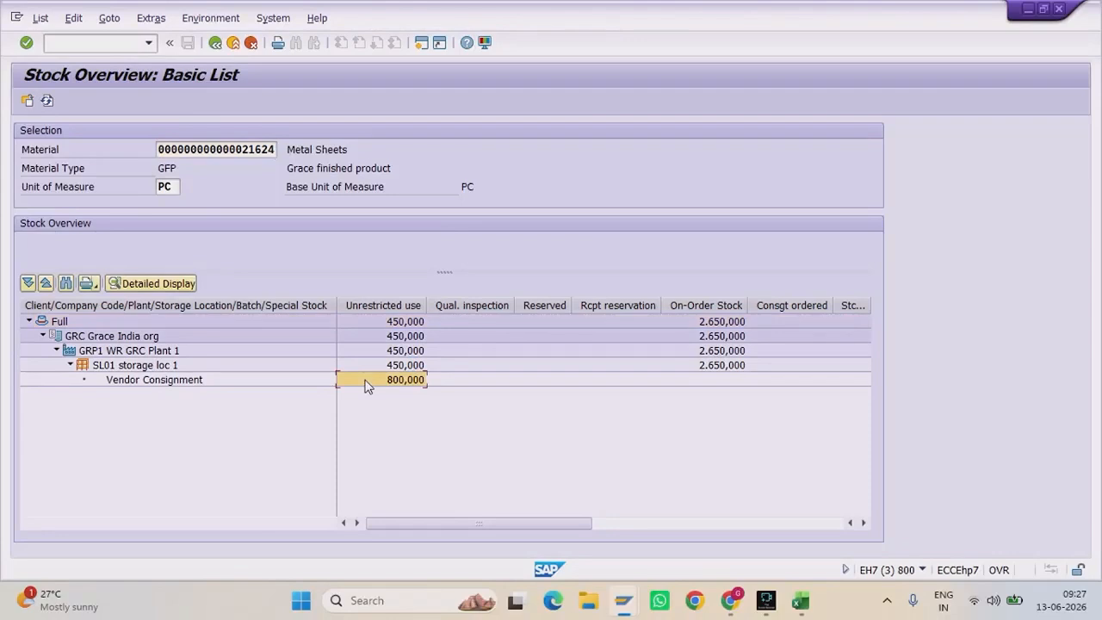
{"action": "left_click", "coordinate": [144, 384]}
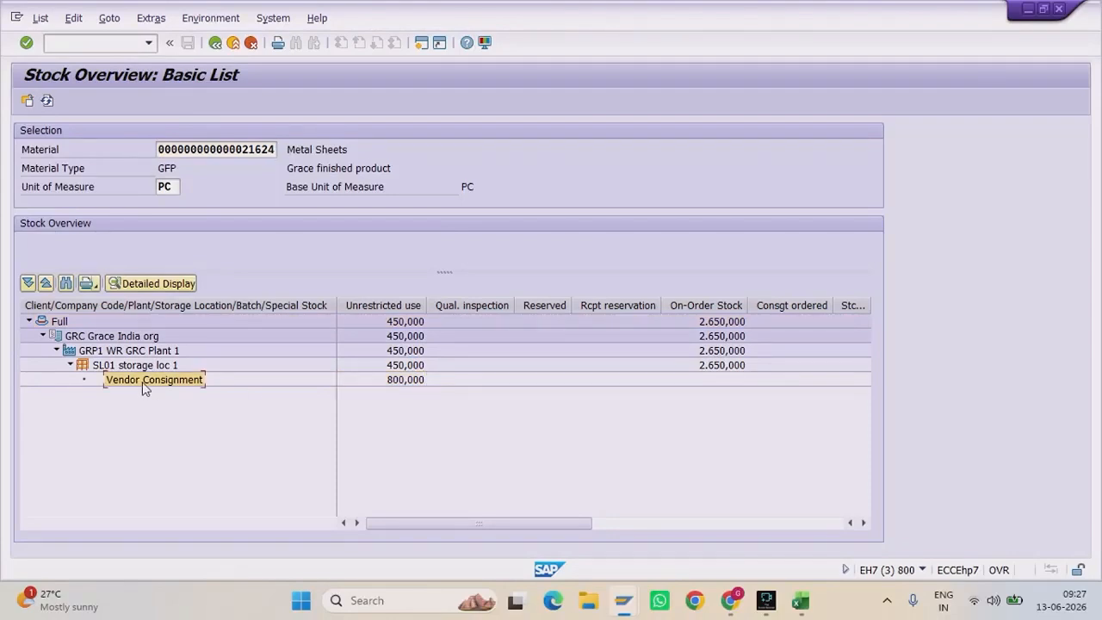
{"action": "left_click", "coordinate": [409, 367]}
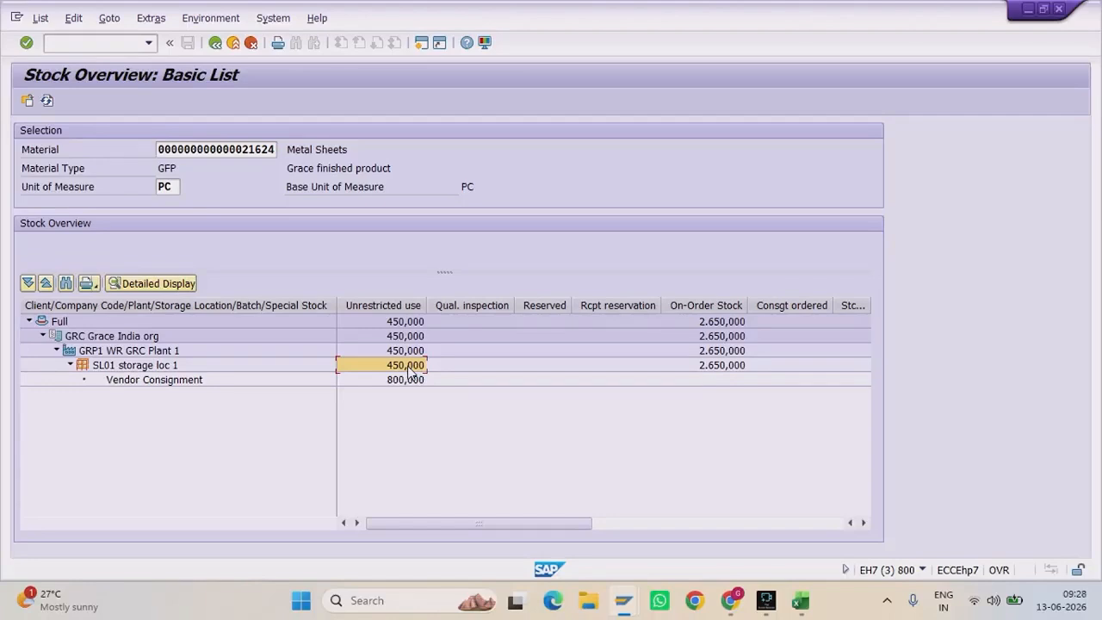
{"action": "left_click", "coordinate": [189, 392]}
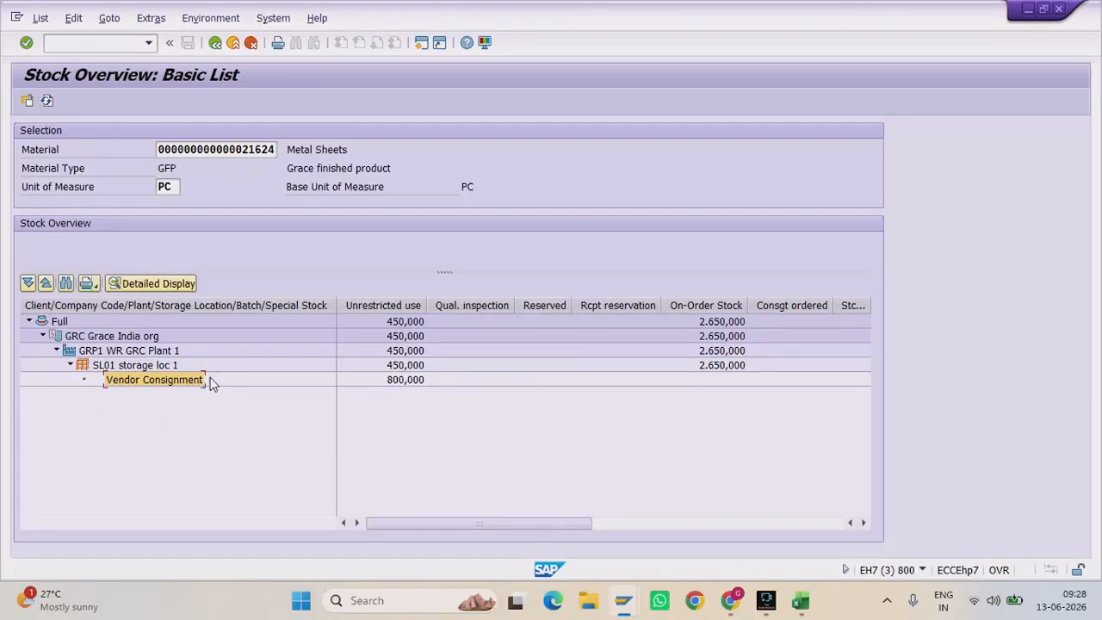
{"action": "left_click", "coordinate": [402, 351]}
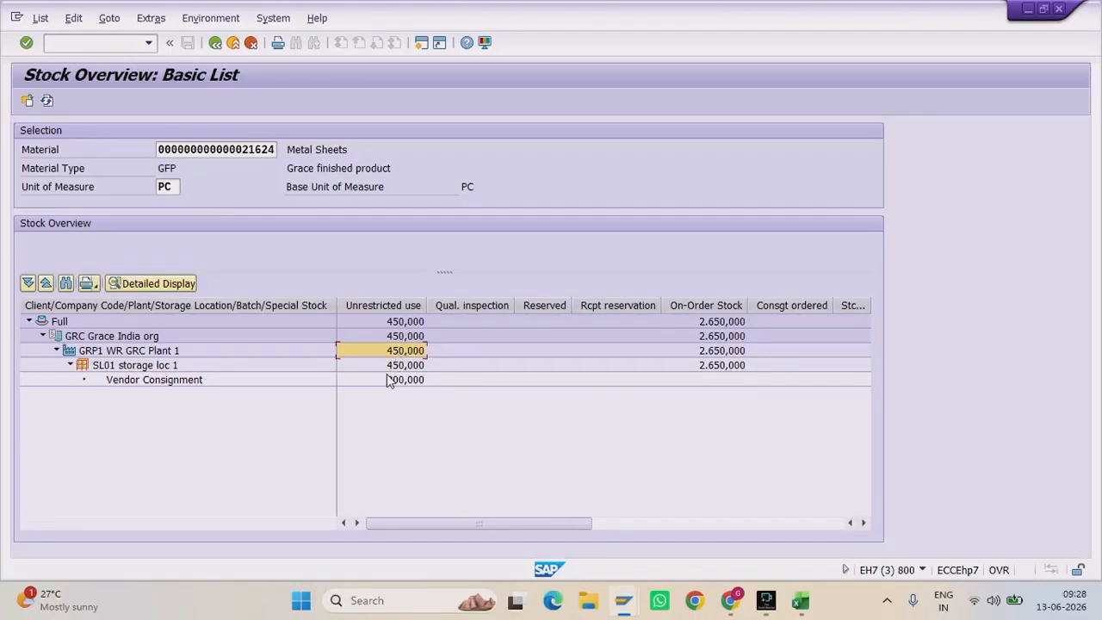
{"action": "left_click", "coordinate": [189, 380]}
{"action": "left_click", "coordinate": [421, 383]}
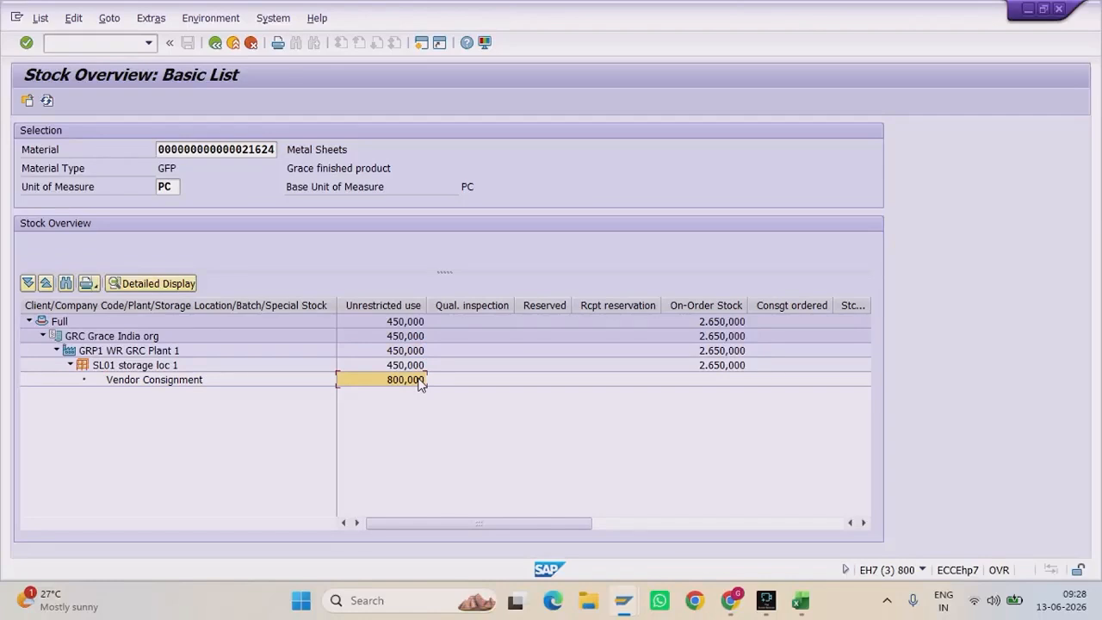
{"action": "left_click", "coordinate": [194, 380]}
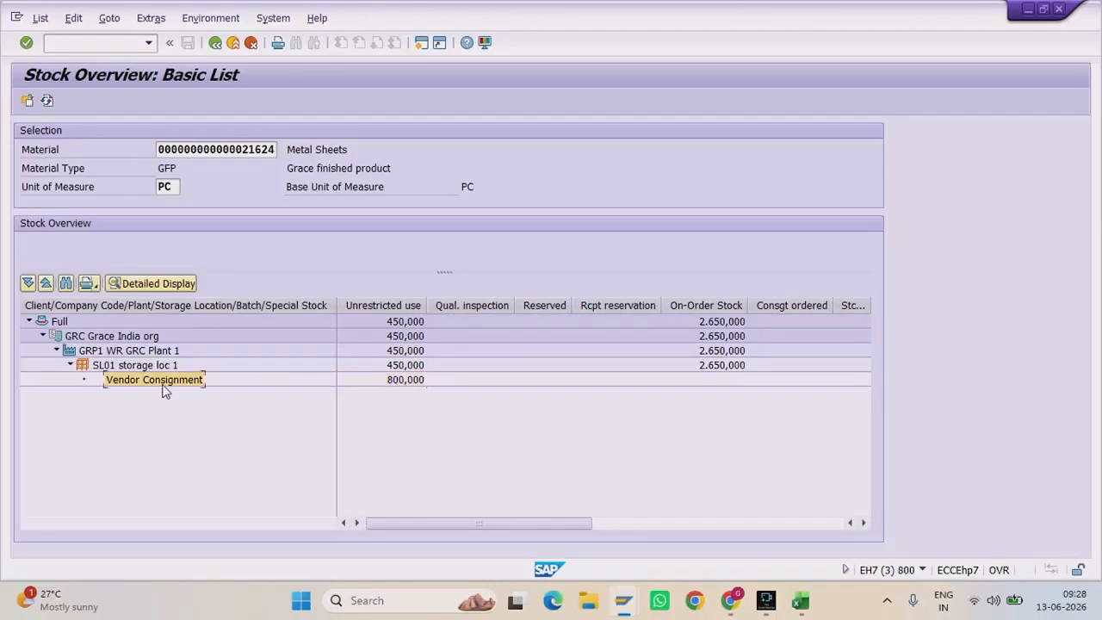
{"action": "left_click", "coordinate": [424, 383]}
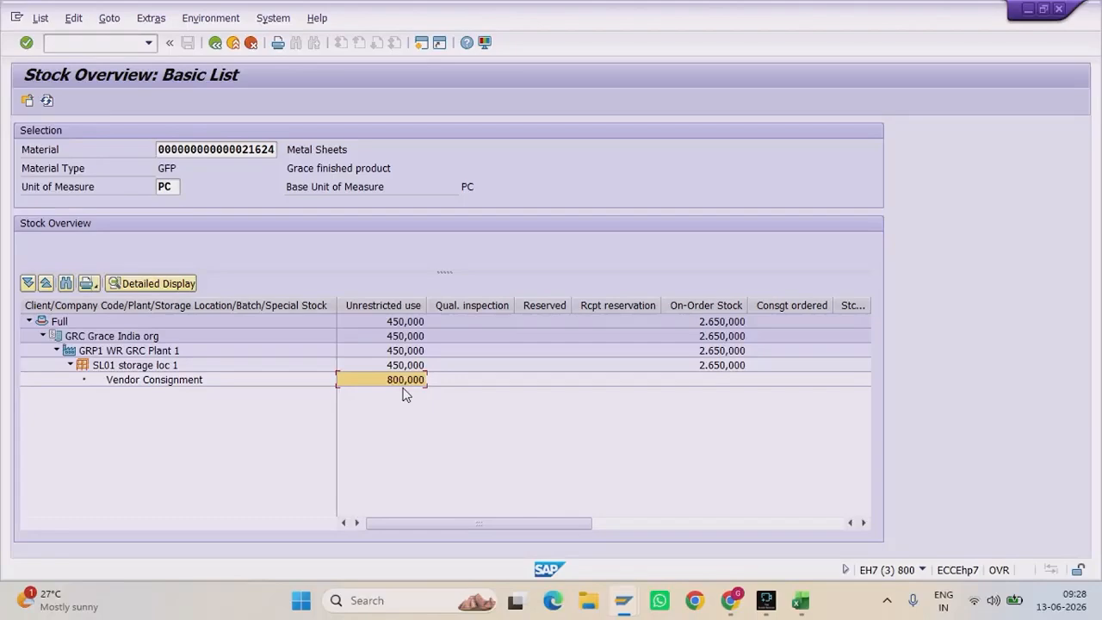
Step: In the MIGO window, switch the transaction to A08 Transfer Posting
{"action": "mouse_move", "coordinate": [624, 601]}
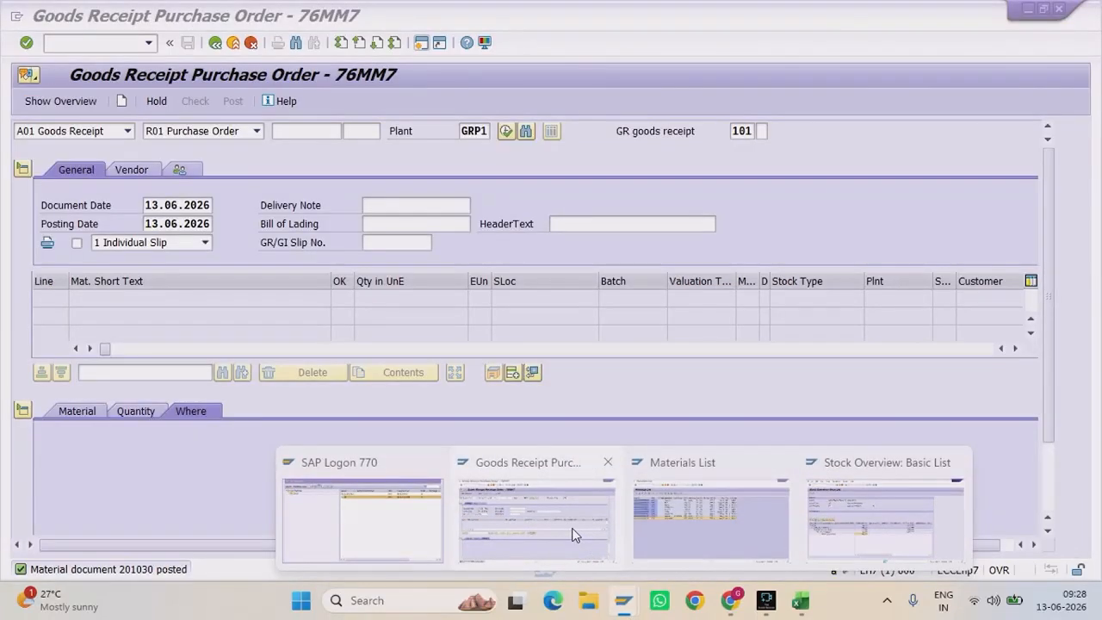
{"action": "left_click", "coordinate": [575, 535]}
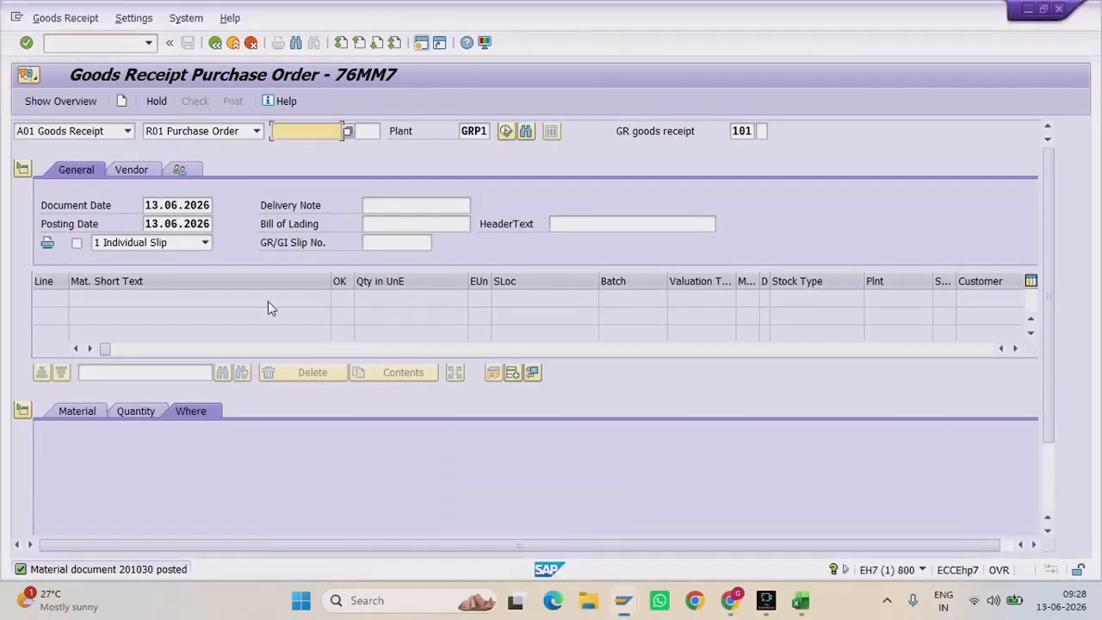
{"action": "left_click", "coordinate": [127, 134]}
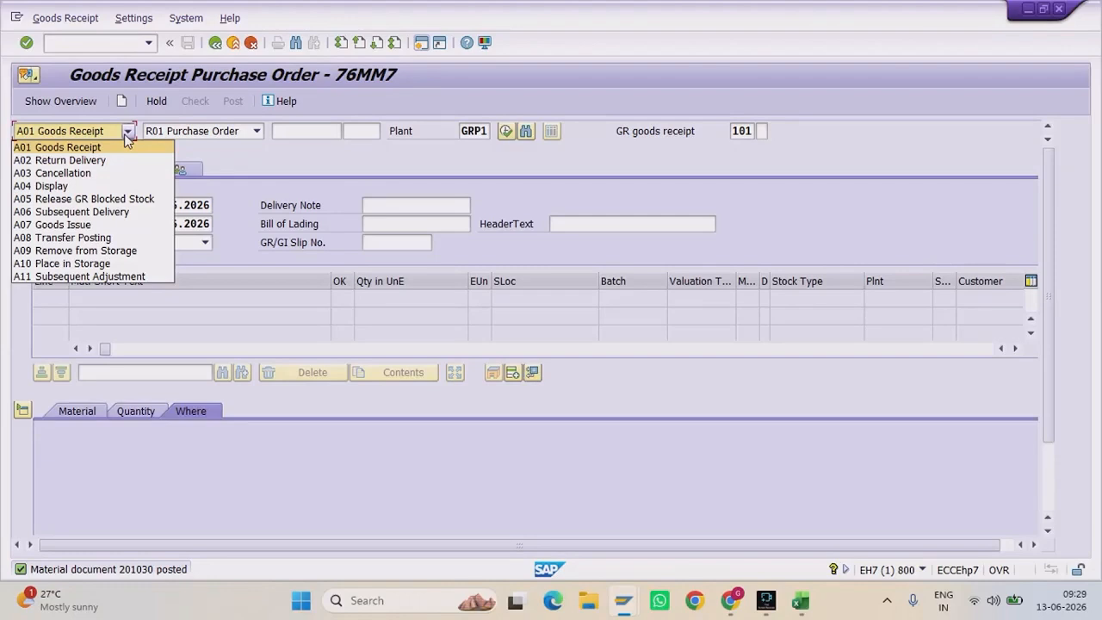
{"action": "left_click", "coordinate": [126, 134]}
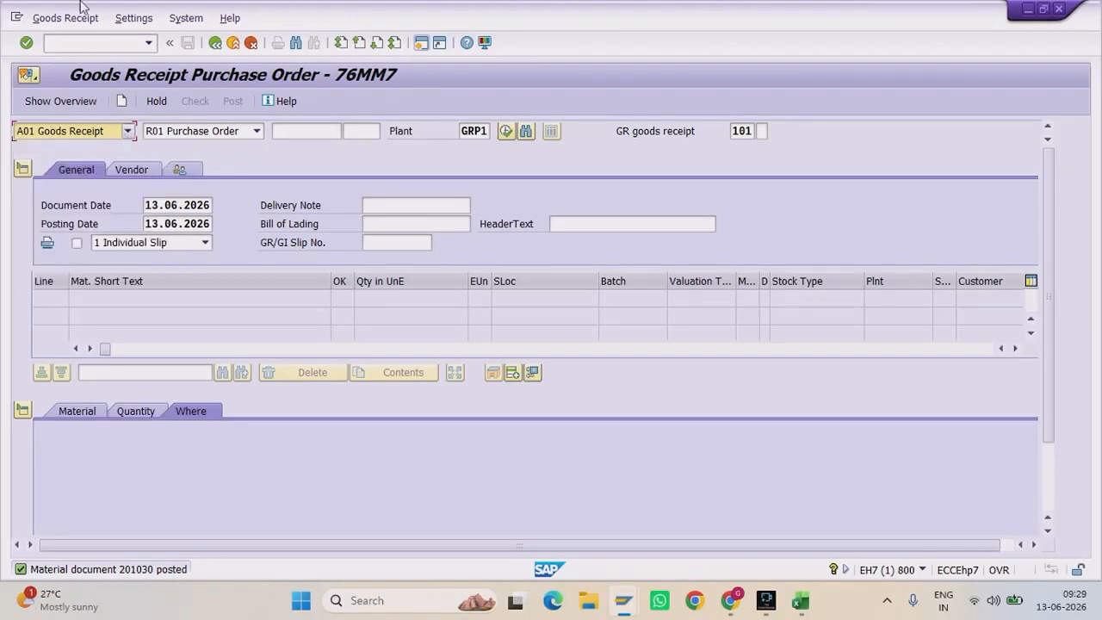
{"action": "left_click", "coordinate": [127, 132]}
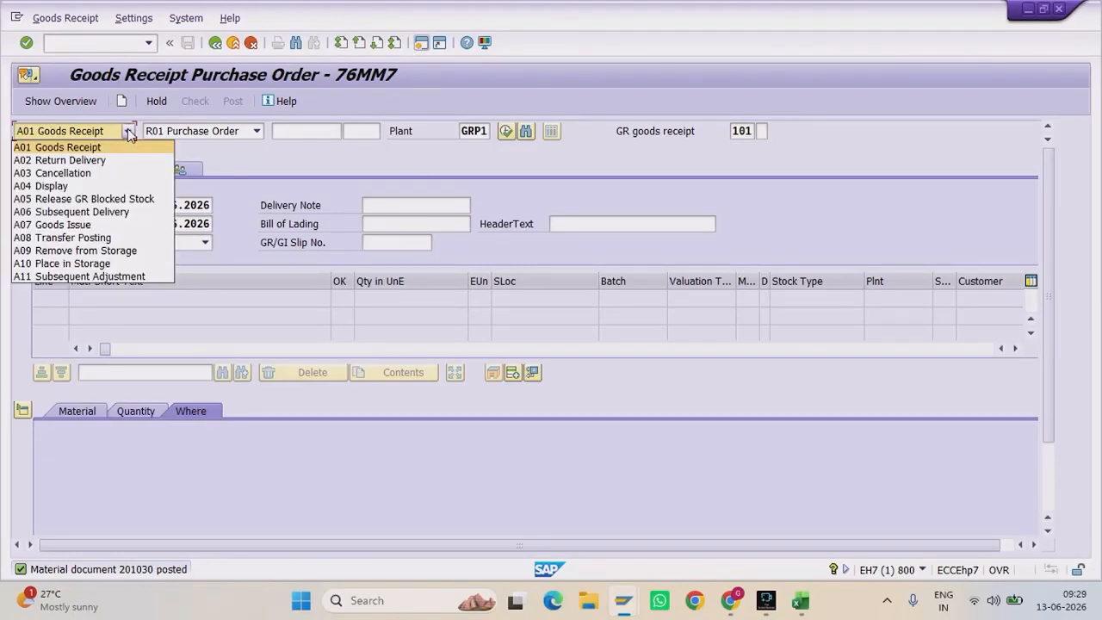
{"action": "left_click", "coordinate": [133, 241]}
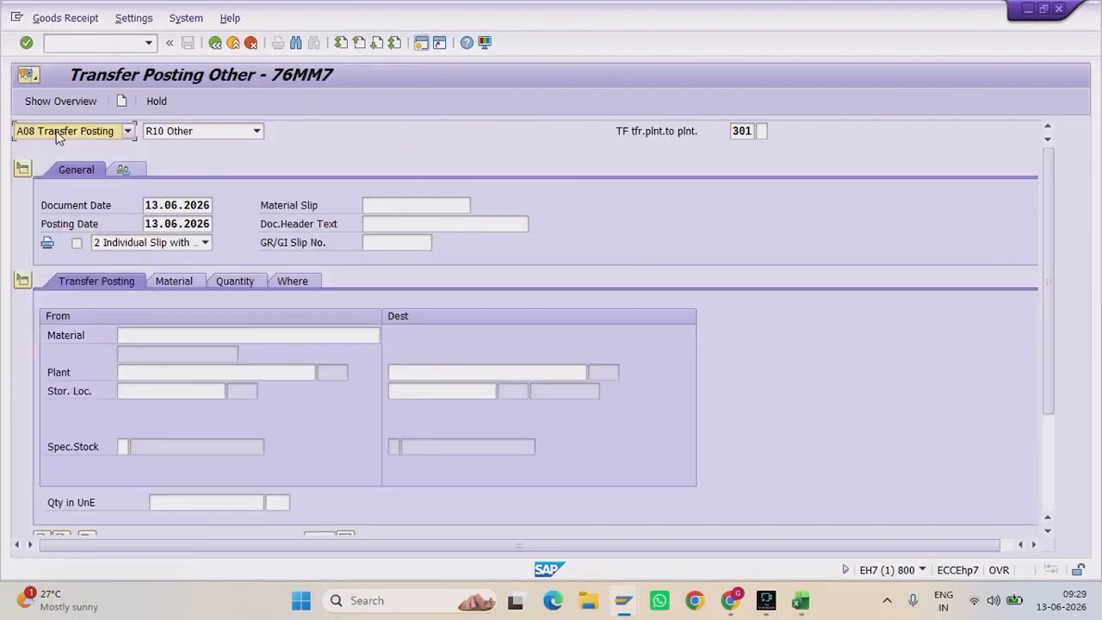
Step: Replace movement type 301 with 411 and apply it to the form
{"action": "left_click", "coordinate": [756, 131]}
{"action": "key", "text": "BackSpace"}
{"action": "key", "text": "BackSpace"}
{"action": "key", "text": "BackSpace"}
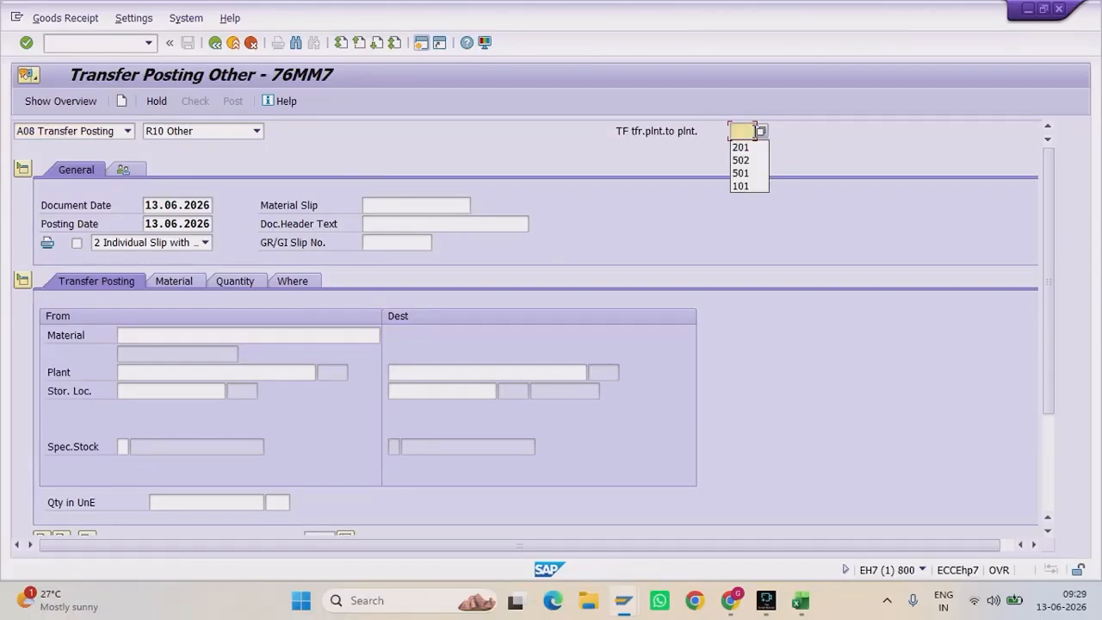
{"action": "type", "text": "411"}
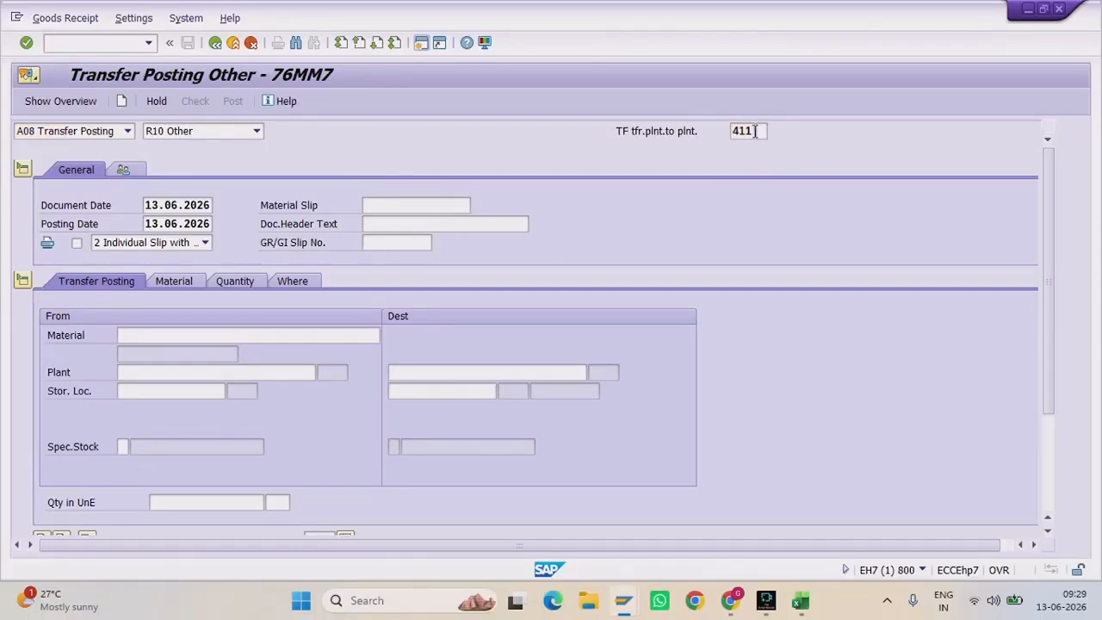
{"action": "key", "text": "Return"}
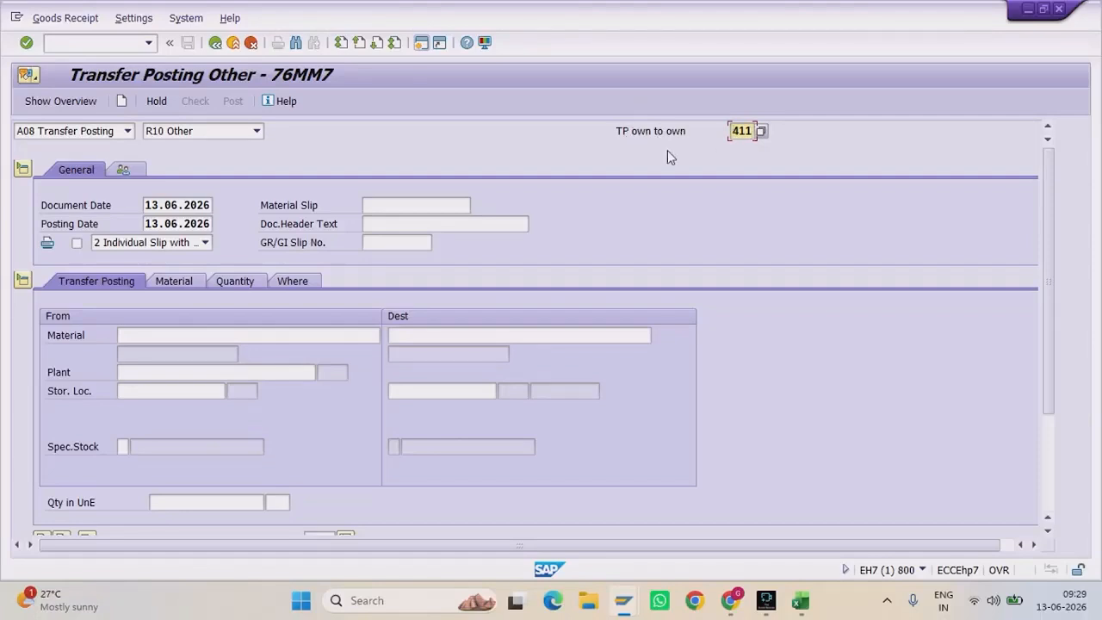
{"action": "left_click", "coordinate": [173, 336]}
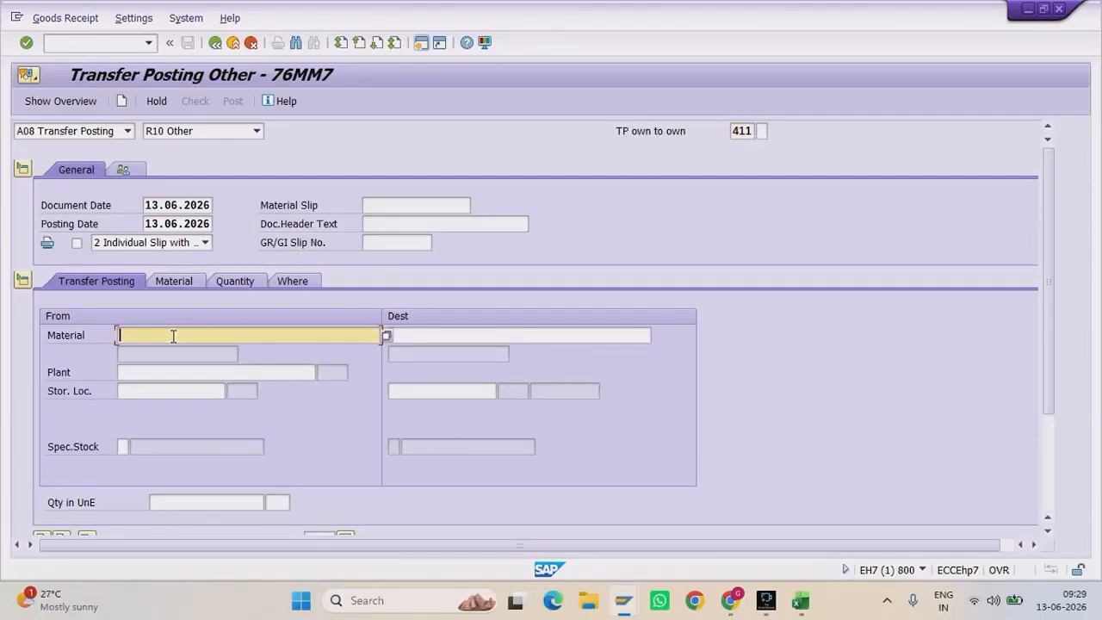
Step: Enter material 21624 as source and destination, plant grp, and storage location sl01 on both sides
{"action": "type", "text": "21624"}
{"action": "left_click", "coordinate": [421, 334]}
{"action": "type", "text": "21"}
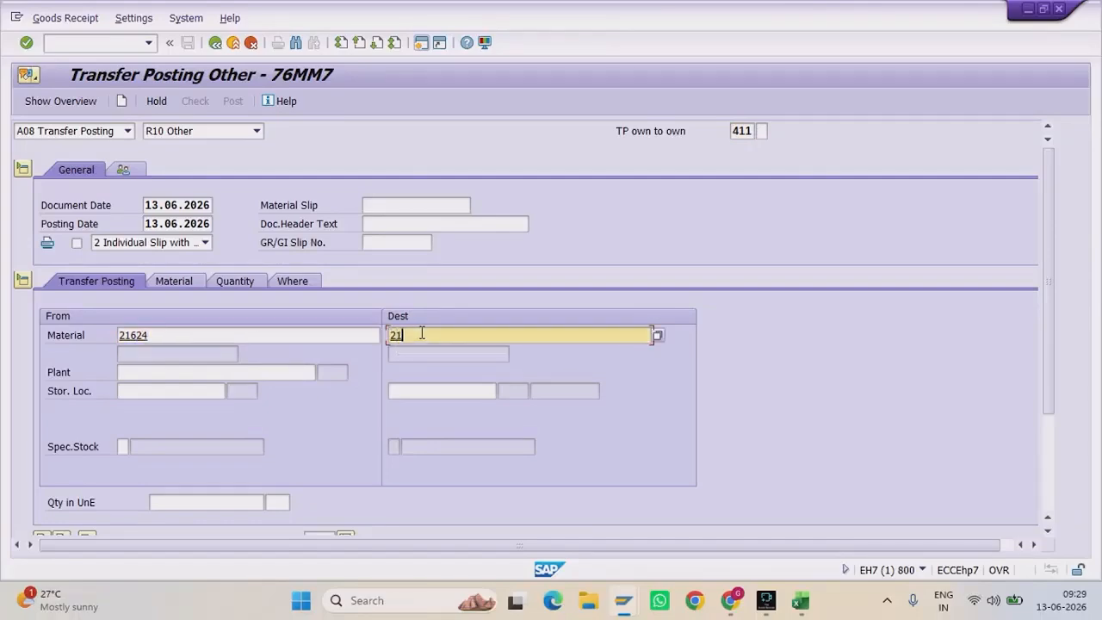
{"action": "type", "text": "624"}
{"action": "left_click", "coordinate": [121, 376]}
{"action": "type", "text": "grp1"}
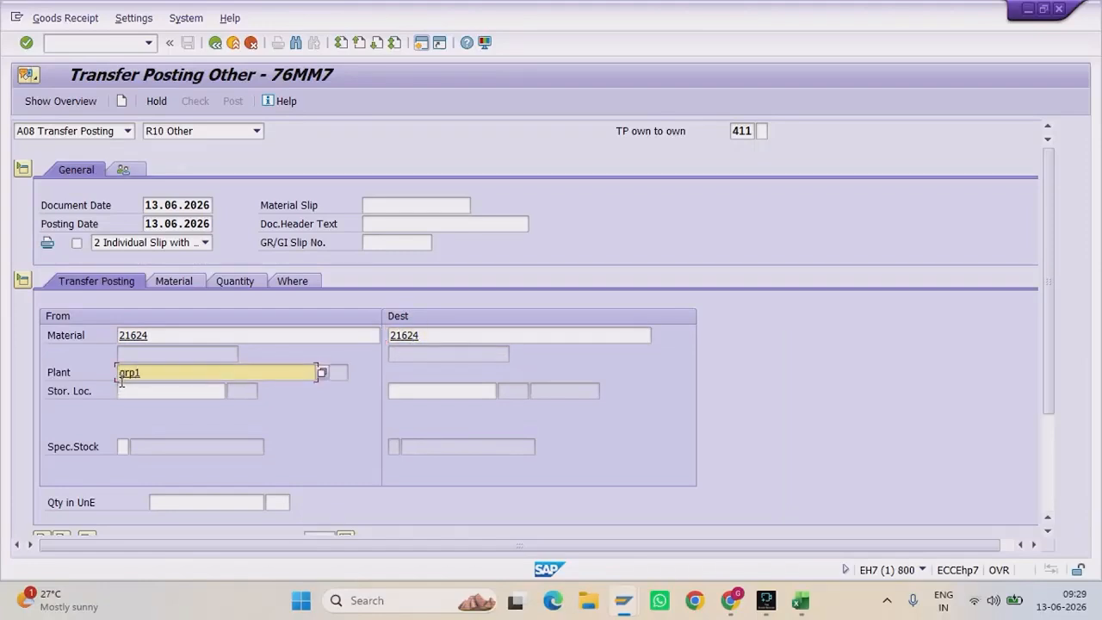
{"action": "left_click", "coordinate": [120, 389]}
{"action": "type", "text": "sl0"}
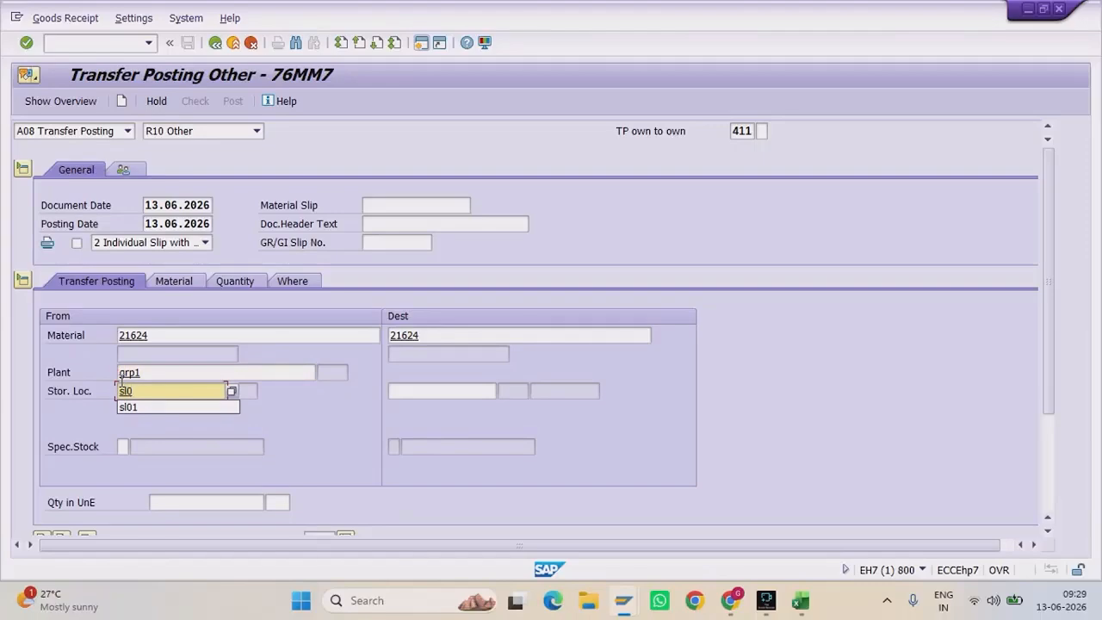
{"action": "type", "text": "1"}
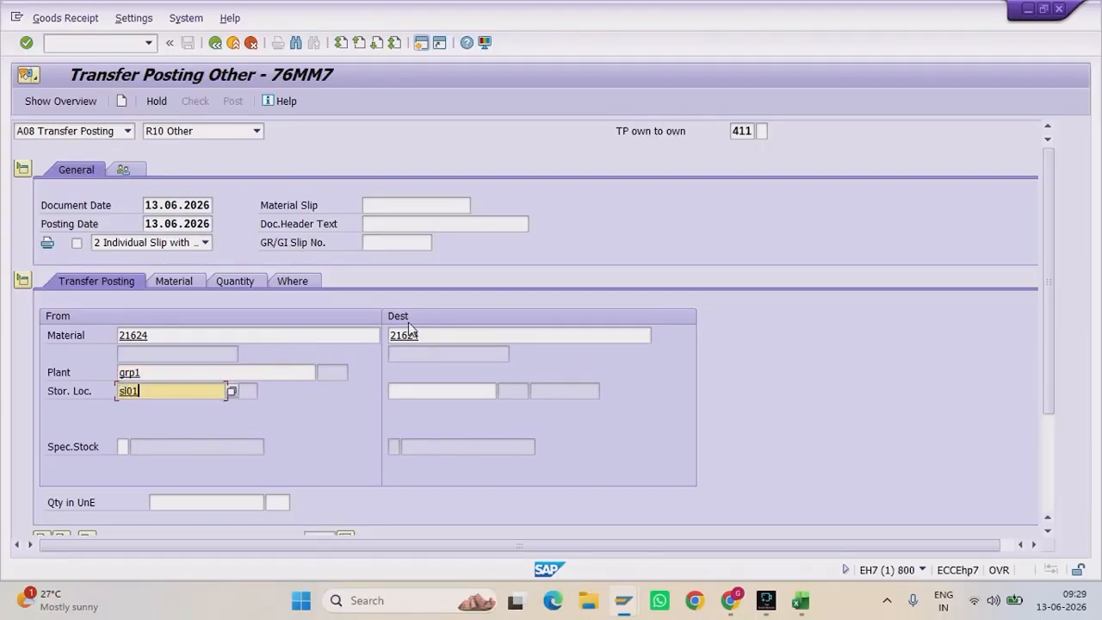
{"action": "left_click", "coordinate": [423, 395]}
{"action": "type", "text": "sl0"}
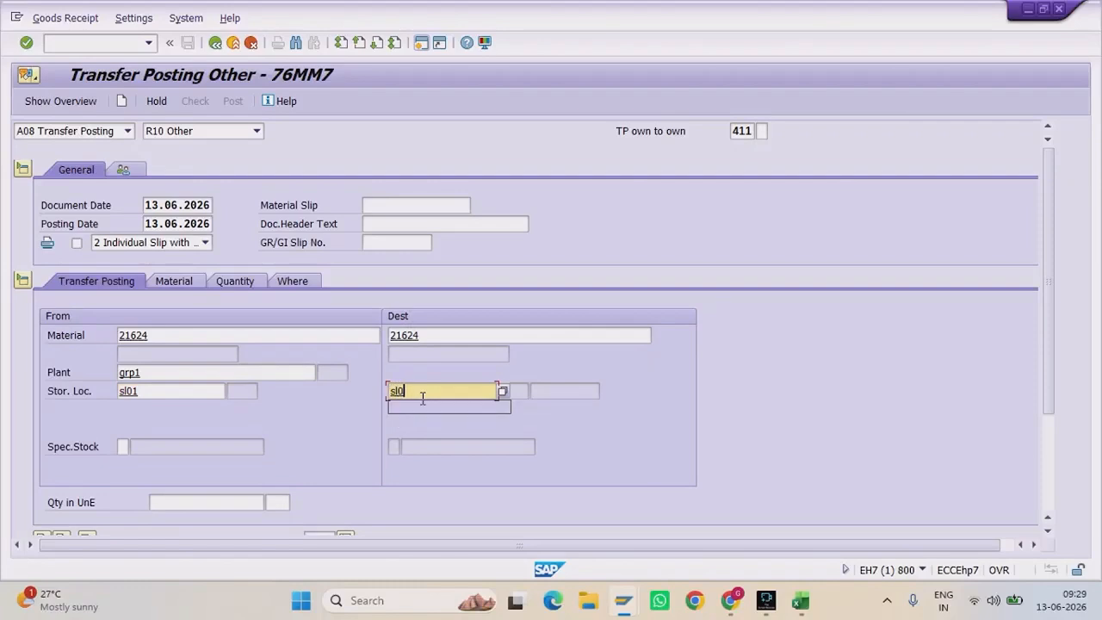
{"action": "type", "text": "1"}
{"action": "left_click", "coordinate": [122, 445]}
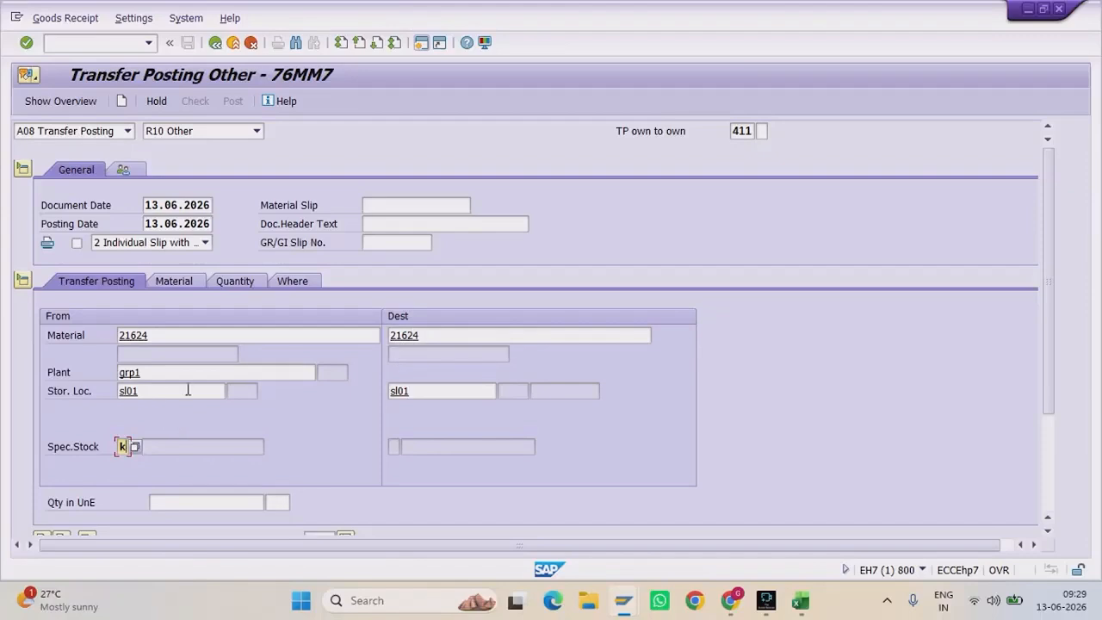
Step: Compare SL01's 450,000 own stock with 800,000 vendor consignment in MMBE, then return to the transfer posting
{"action": "mouse_move", "coordinate": [623, 600]}
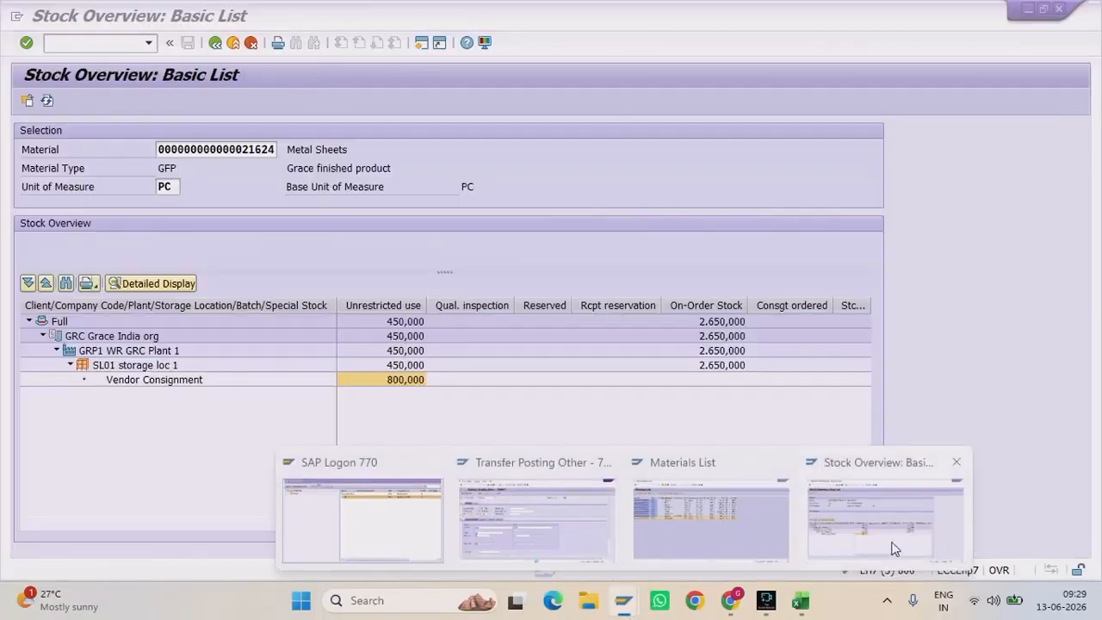
{"action": "left_click", "coordinate": [887, 534]}
{"action": "left_click", "coordinate": [404, 367]}
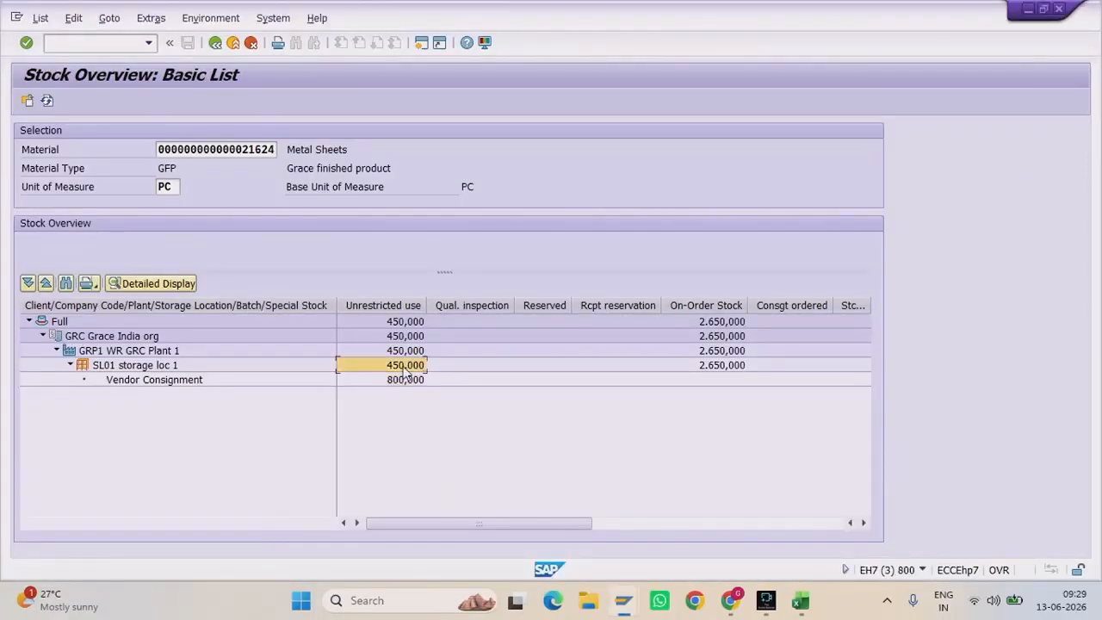
{"action": "left_click", "coordinate": [401, 379]}
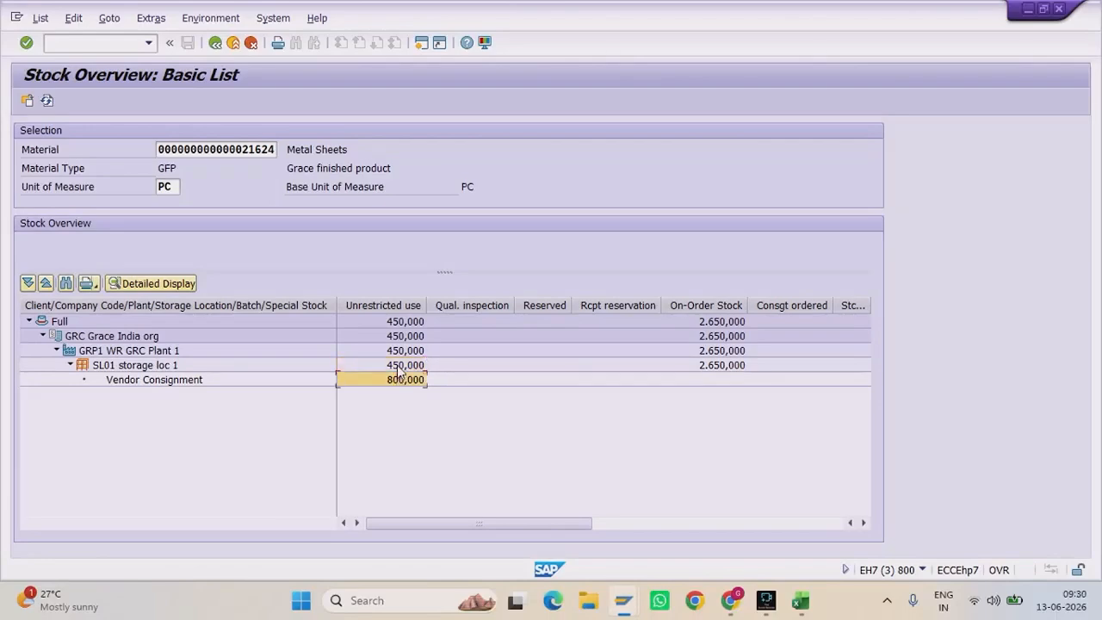
{"action": "left_click", "coordinate": [409, 367]}
{"action": "mouse_move", "coordinate": [622, 600]}
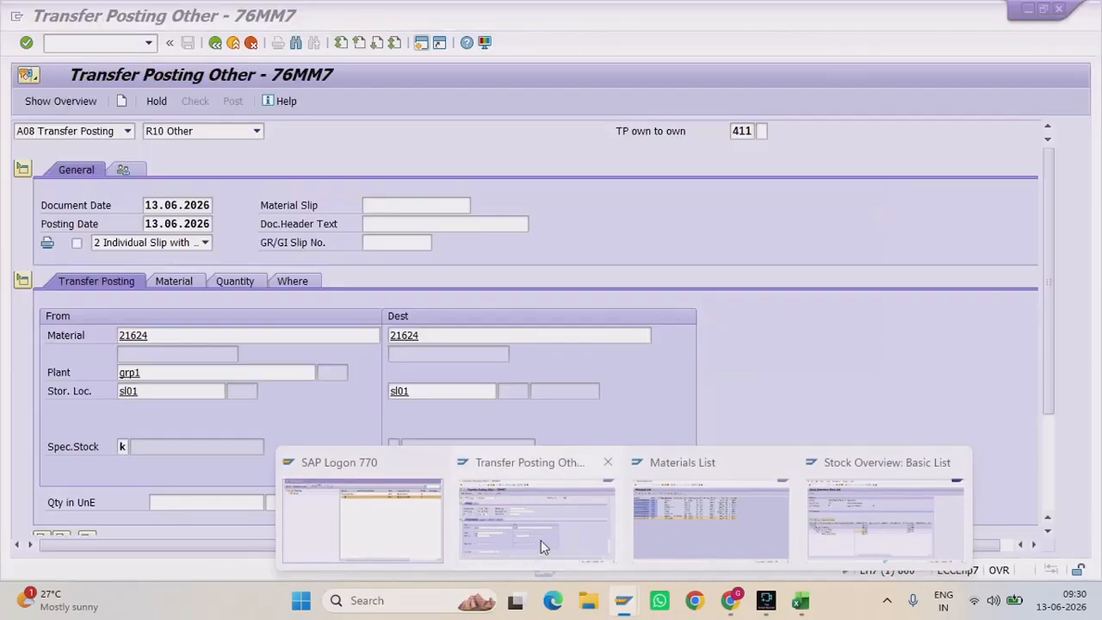
{"action": "left_click", "coordinate": [541, 540]}
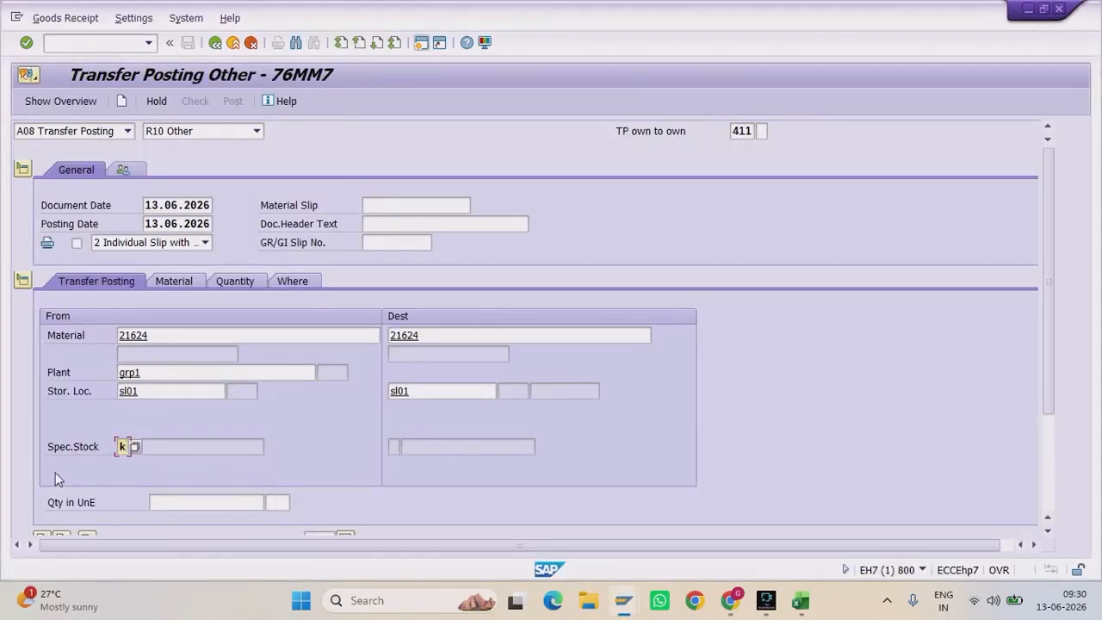
Step: Confirm the transfer data and enter the consignment vendor XYZ Enterprises
{"action": "key", "text": "Return"}
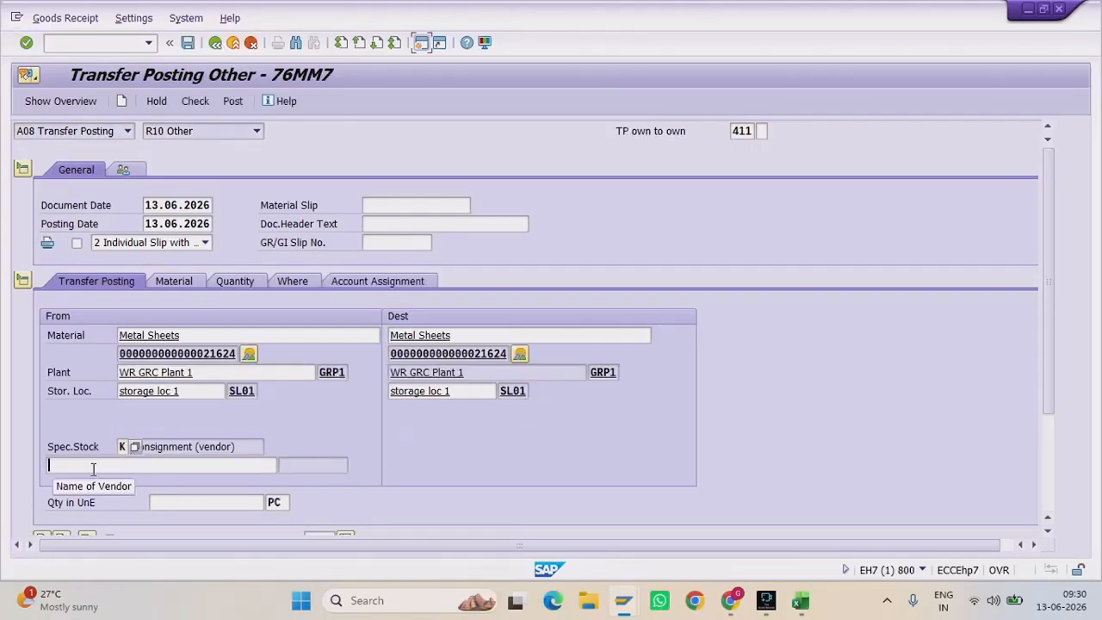
{"action": "left_click", "coordinate": [93, 465]}
{"action": "type", "text": "amruta"}
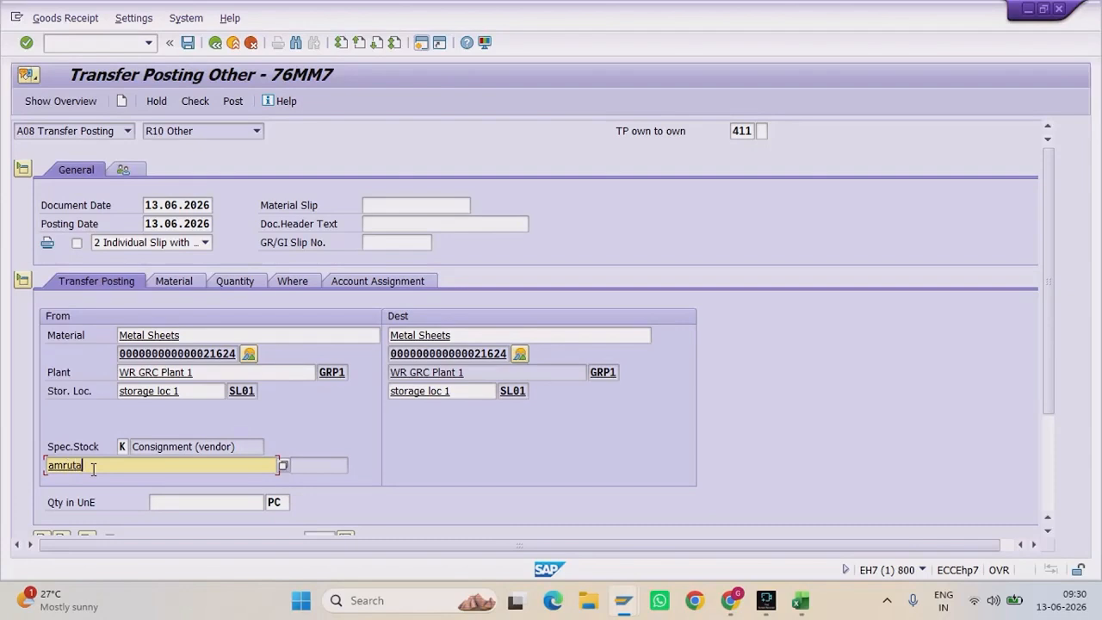
{"action": "key", "text": "Return"}
{"action": "left_click", "coordinate": [323, 464]}
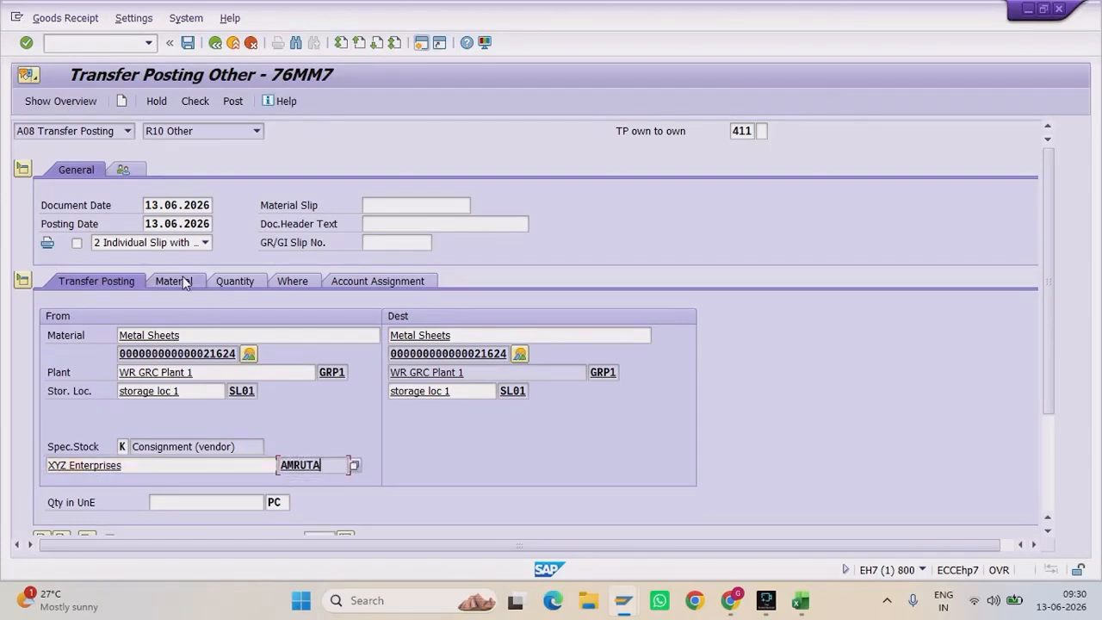
Step: Enter a quantity of 50 PC, then check and post the 411 K transfer
{"action": "left_click", "coordinate": [243, 282]}
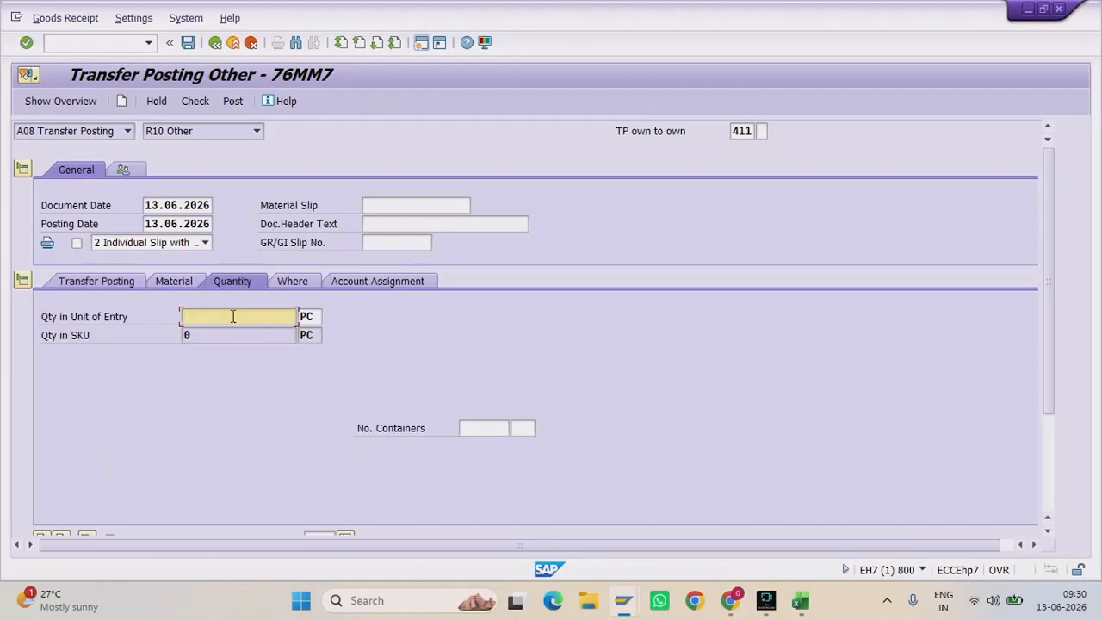
{"action": "type", "text": "50"}
{"action": "key", "text": "Return"}
{"action": "left_click", "coordinate": [228, 336]}
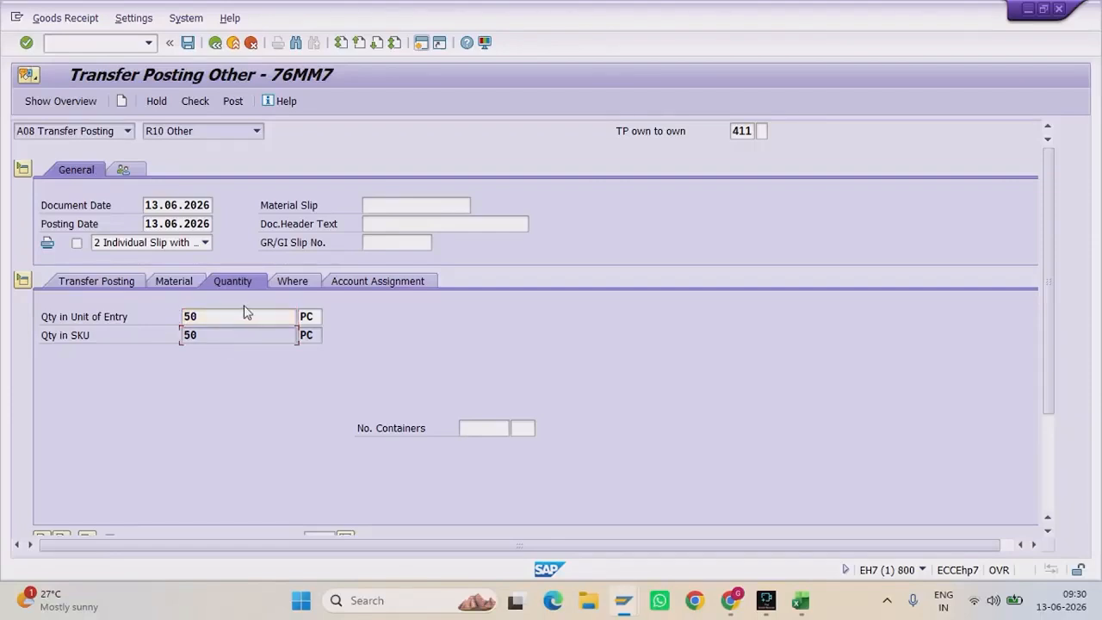
{"action": "scroll", "coordinate": [183, 468], "scroll_direction": "down", "scroll_amount": 3}
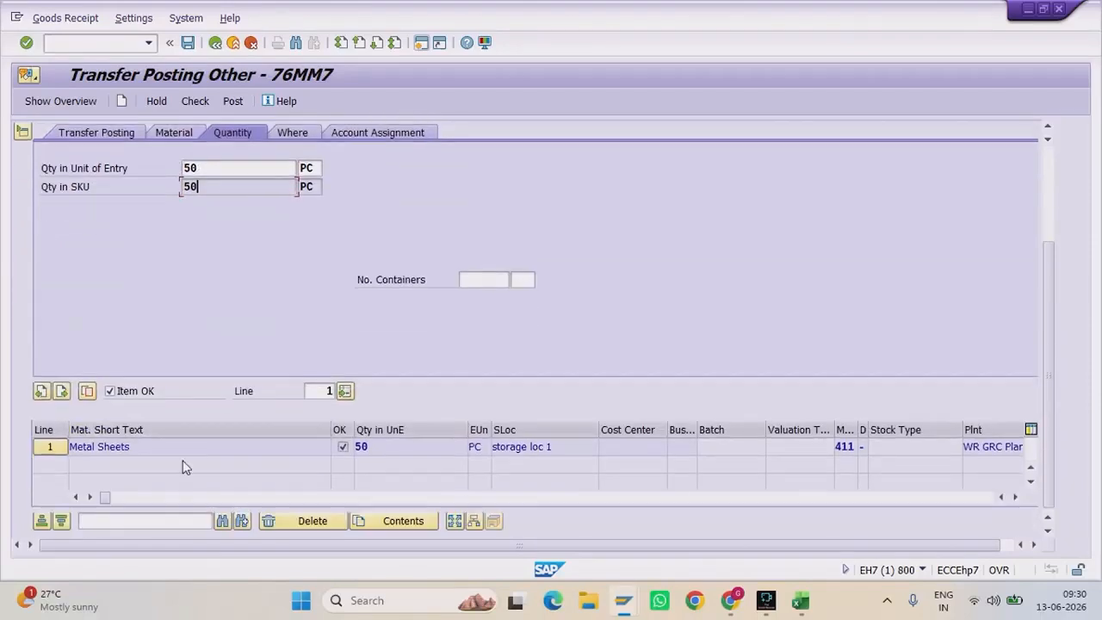
{"action": "left_click", "coordinate": [194, 102]}
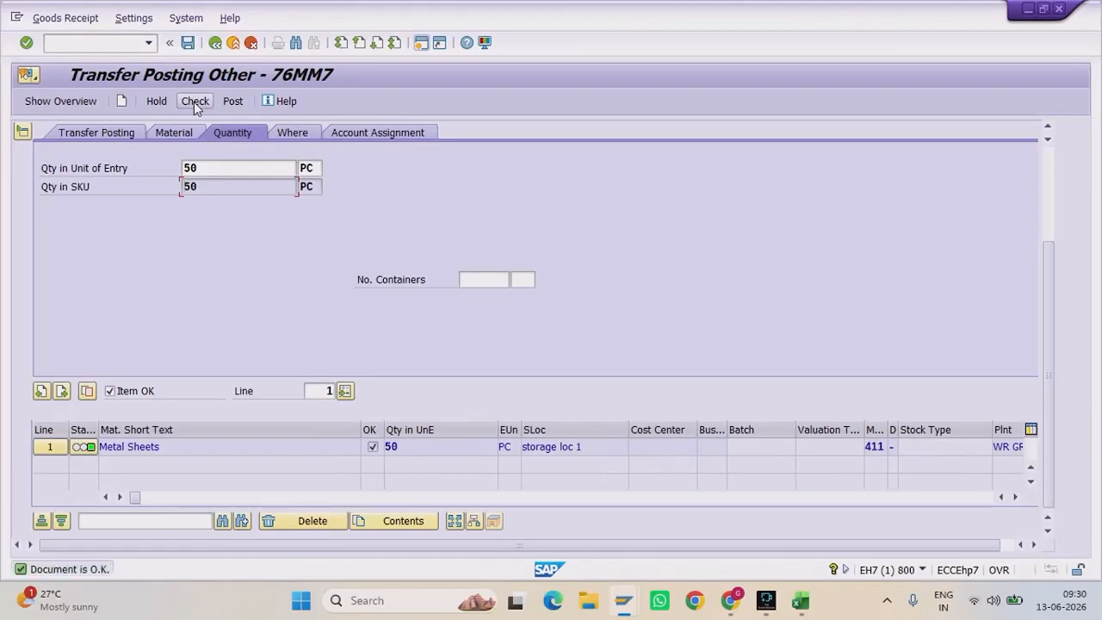
{"action": "left_click", "coordinate": [231, 102]}
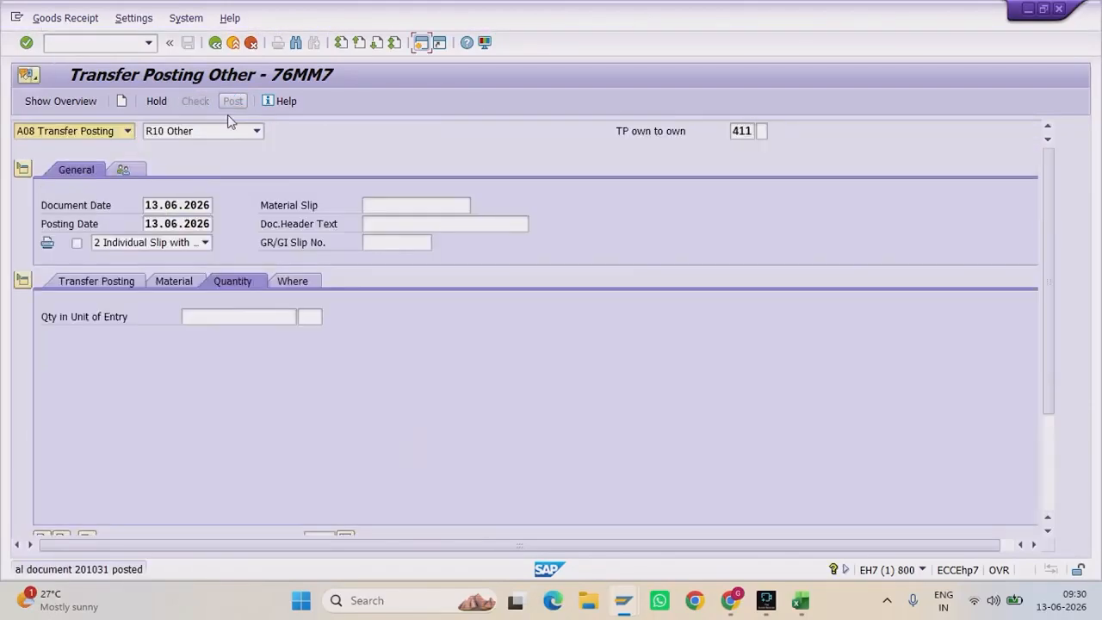
{"action": "left_click", "coordinate": [623, 605]}
Step: Refresh the stock overview and read 500,000 unrestricted and 750,000 vendor consignment stock
{"action": "left_click", "coordinate": [869, 516]}
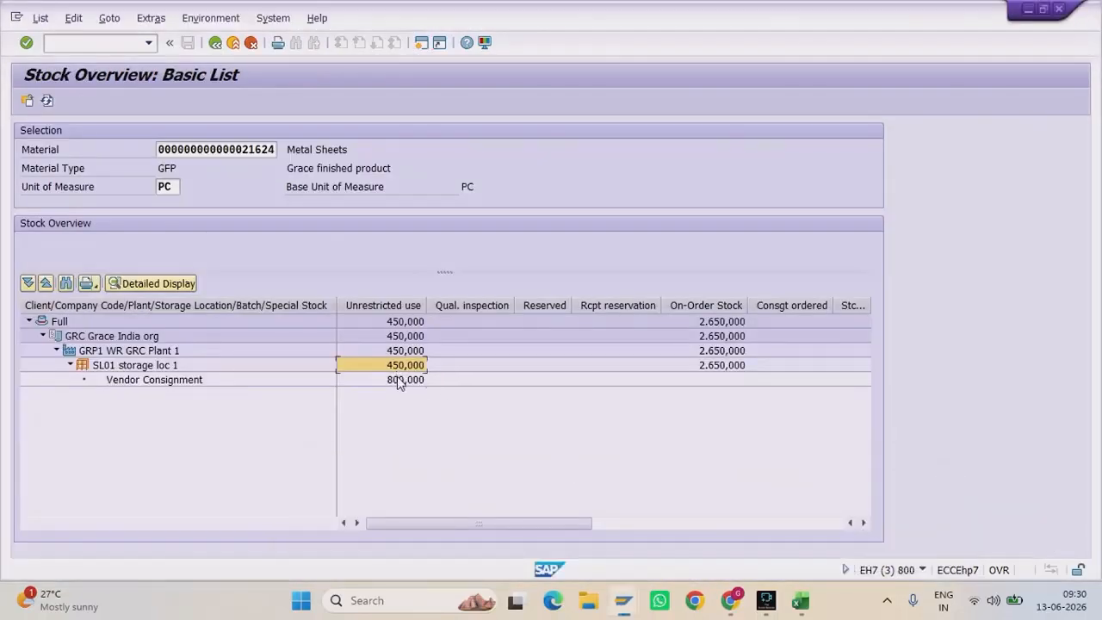
{"action": "left_click", "coordinate": [400, 380]}
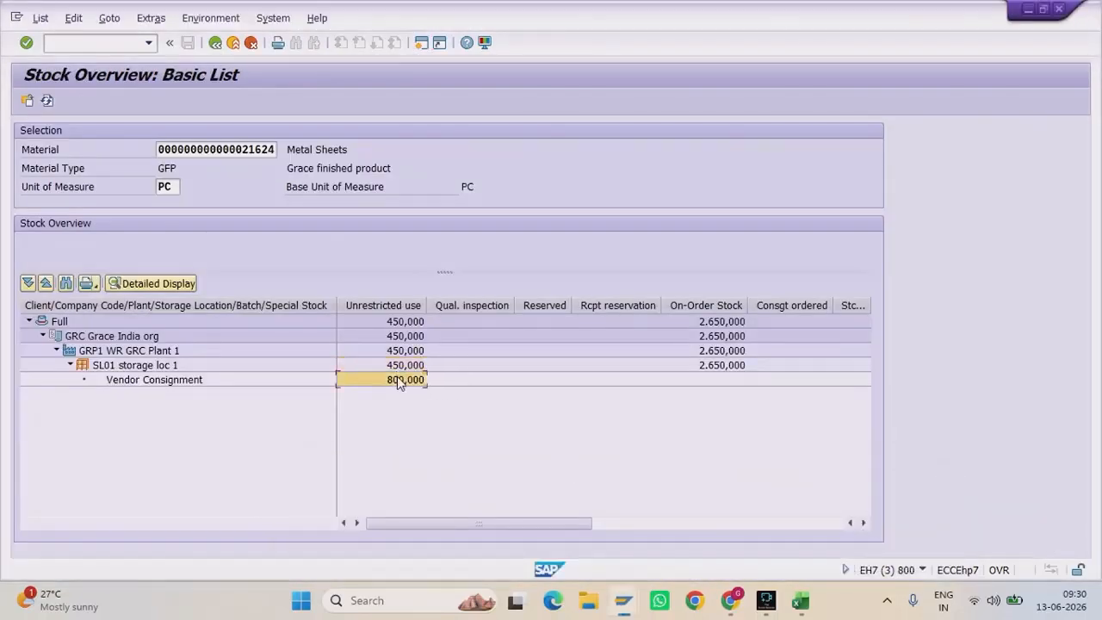
{"action": "left_click", "coordinate": [46, 101]}
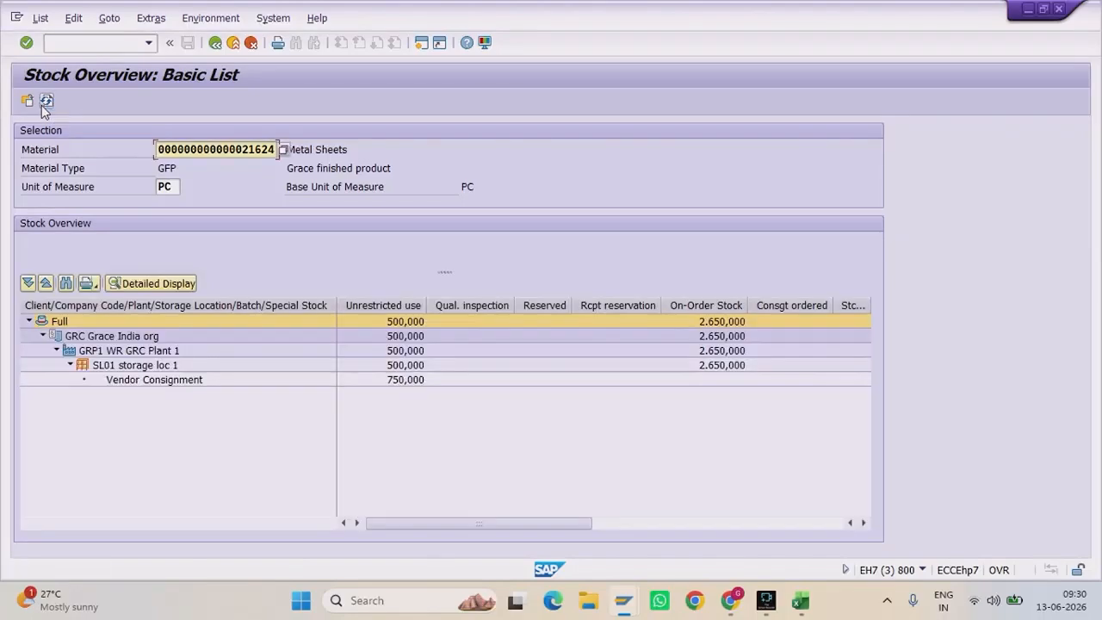
{"action": "left_click", "coordinate": [407, 351]}
{"action": "left_click", "coordinate": [406, 379]}
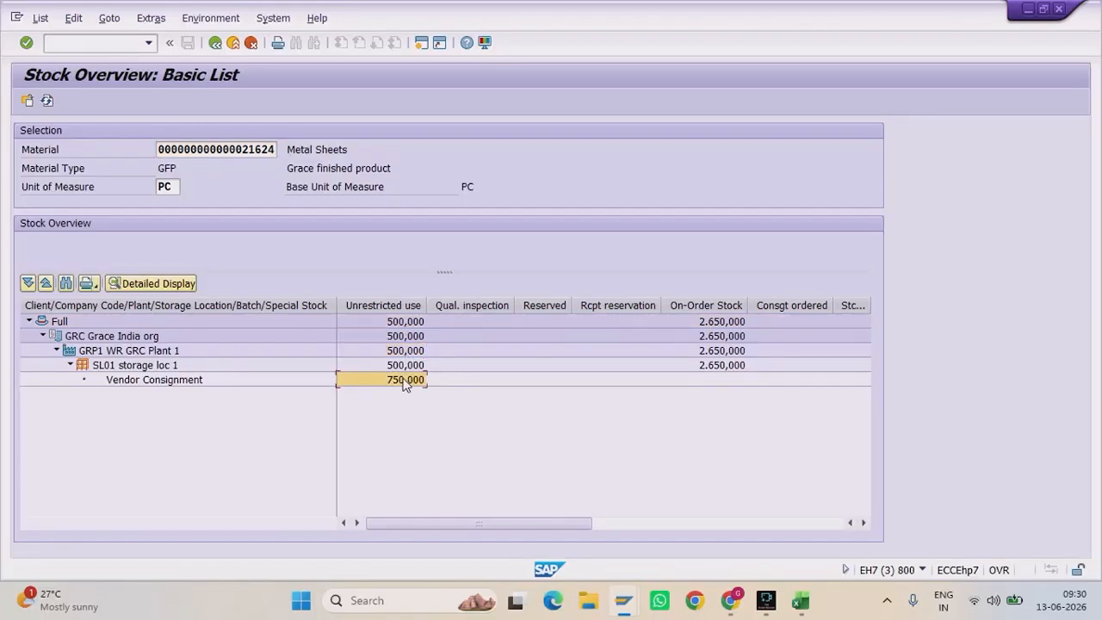
Step: In the video meeting, view and close the waiting-to-join panel, then minimize the meeting
{"action": "mouse_move", "coordinate": [730, 600]}
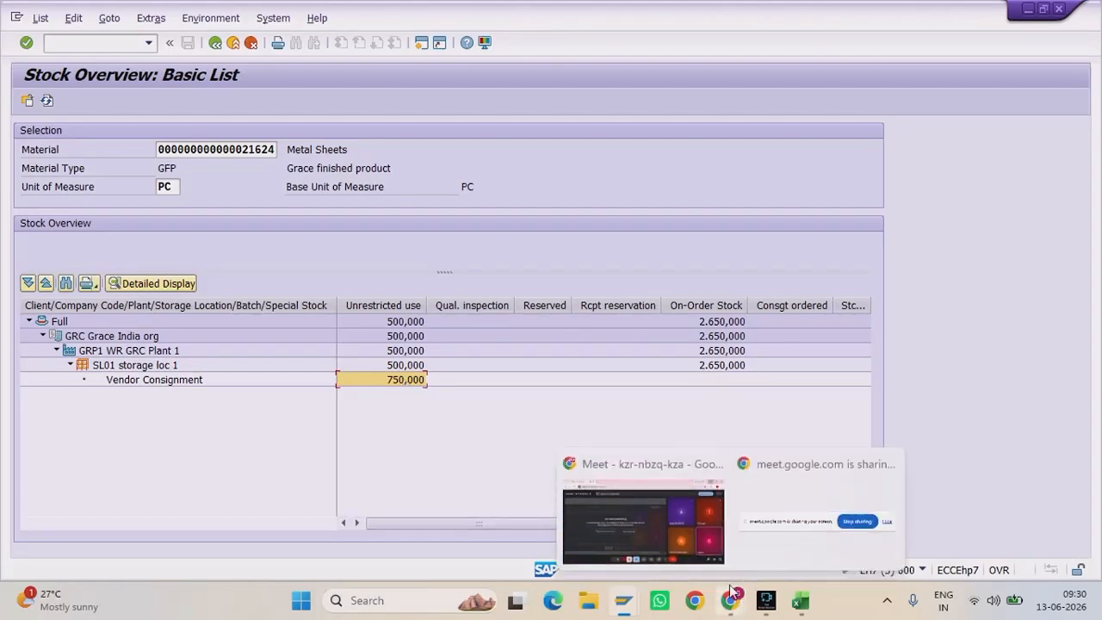
{"action": "left_click", "coordinate": [698, 536]}
{"action": "left_click", "coordinate": [986, 107]}
{"action": "left_click", "coordinate": [844, 200]}
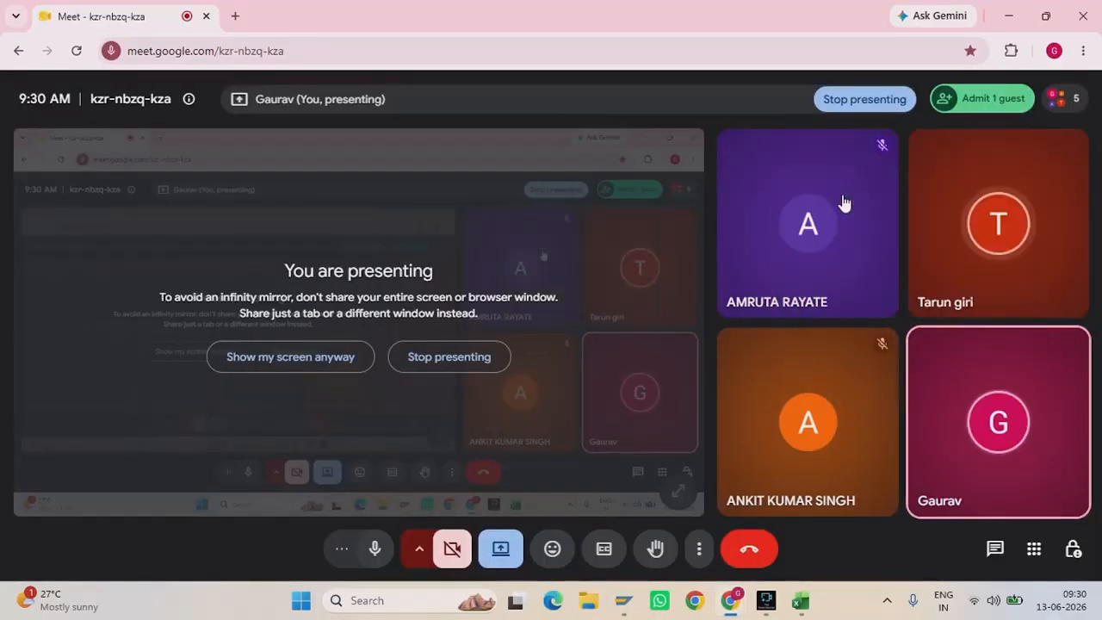
{"action": "left_click", "coordinate": [1005, 7]}
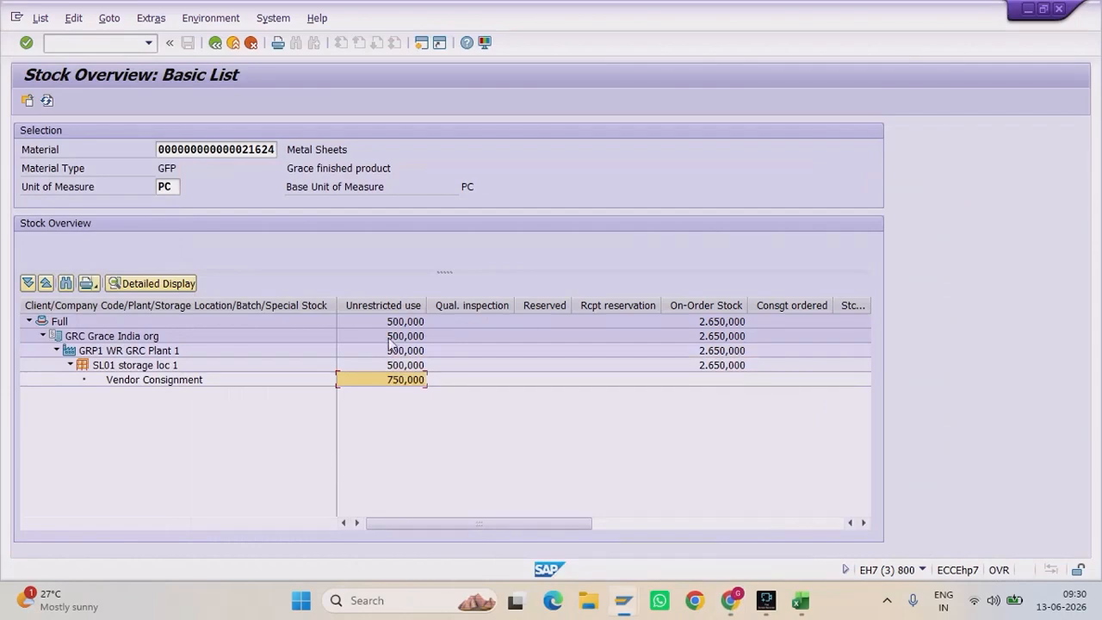
{"action": "mouse_move", "coordinate": [810, 599]}
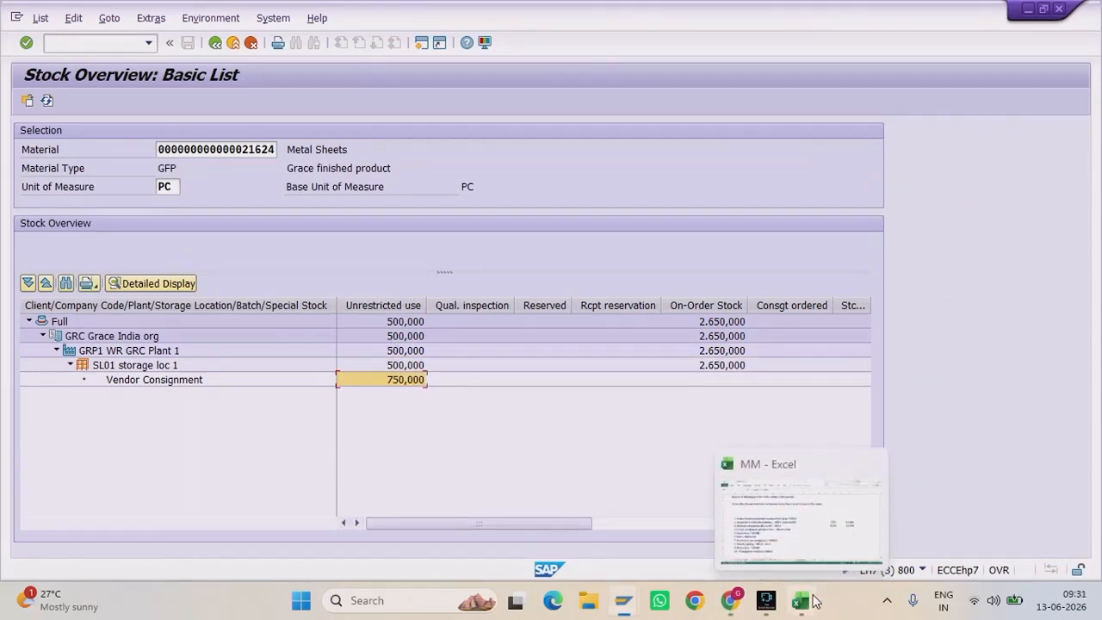
{"action": "left_click", "coordinate": [795, 541]}
{"action": "left_click_drag", "start_coordinate": [78, 244], "coordinate": [539, 313]}
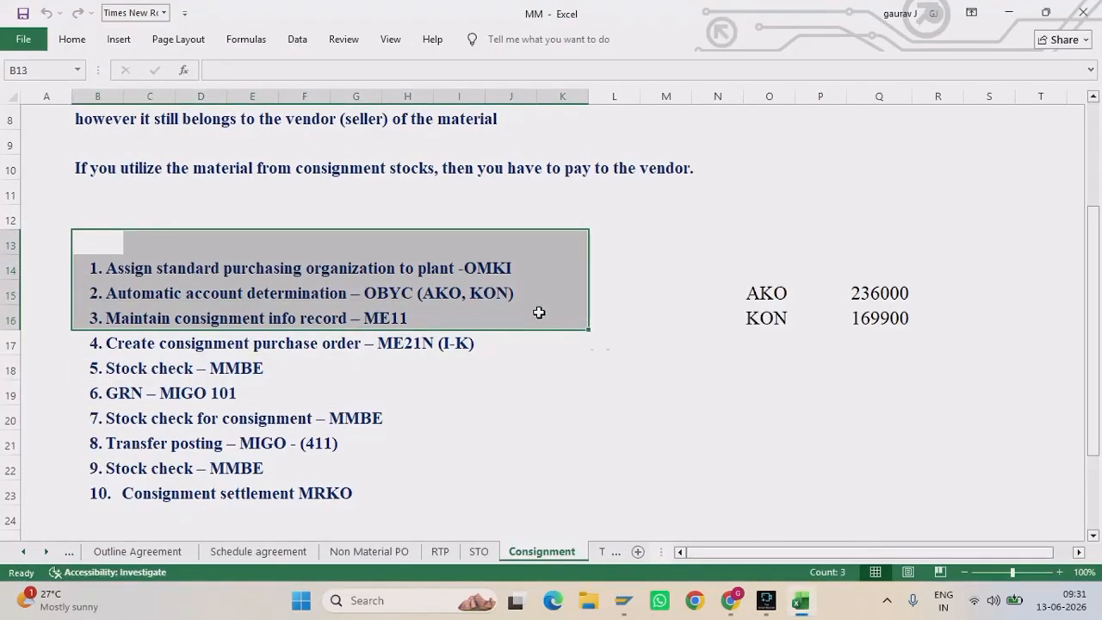
{"action": "left_click_drag", "start_coordinate": [109, 345], "coordinate": [459, 509]}
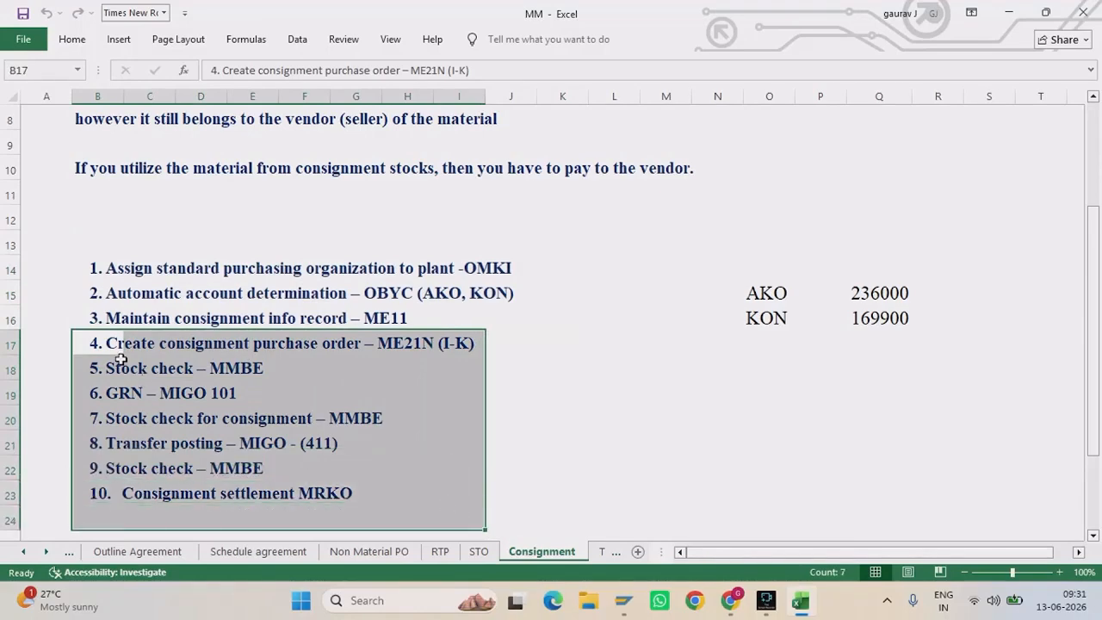
{"action": "left_click_drag", "start_coordinate": [87, 342], "coordinate": [450, 357]}
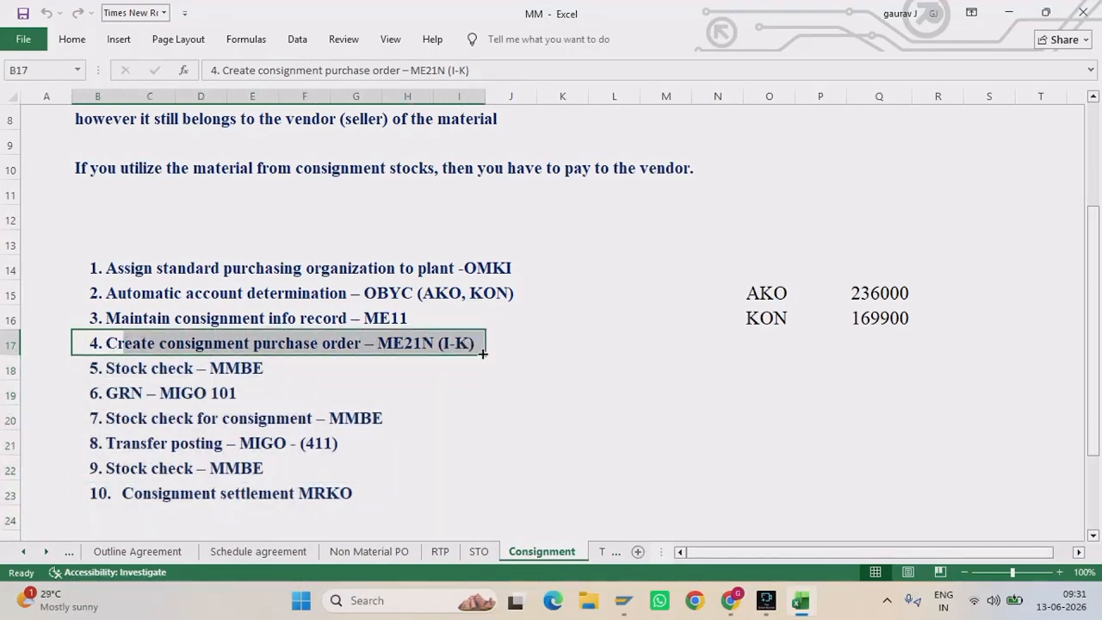
{"action": "left_click", "coordinate": [96, 368]}
{"action": "left_click_drag", "start_coordinate": [96, 368], "coordinate": [267, 362]}
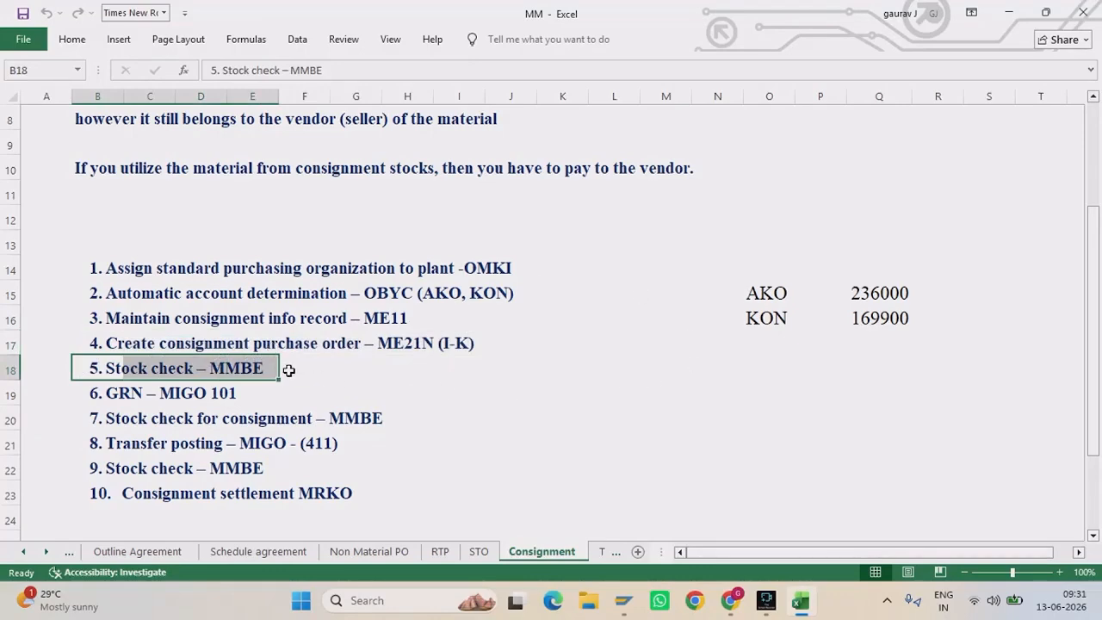
{"action": "left_click_drag", "start_coordinate": [250, 392], "coordinate": [89, 391]}
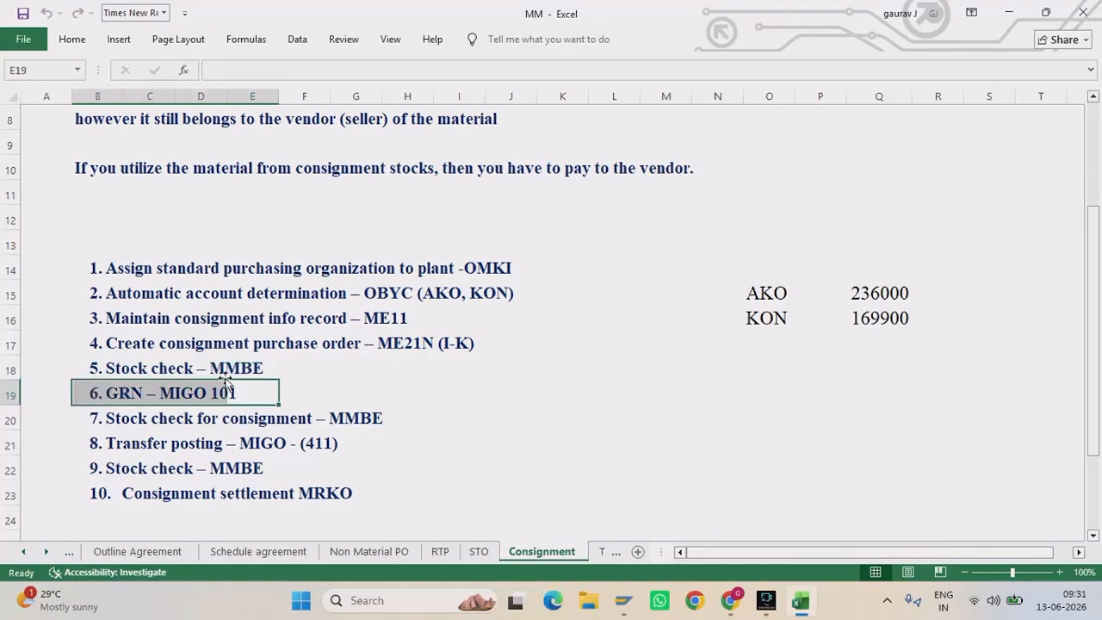
{"action": "mouse_move", "coordinate": [623, 600]}
{"action": "left_click", "coordinate": [922, 517]}
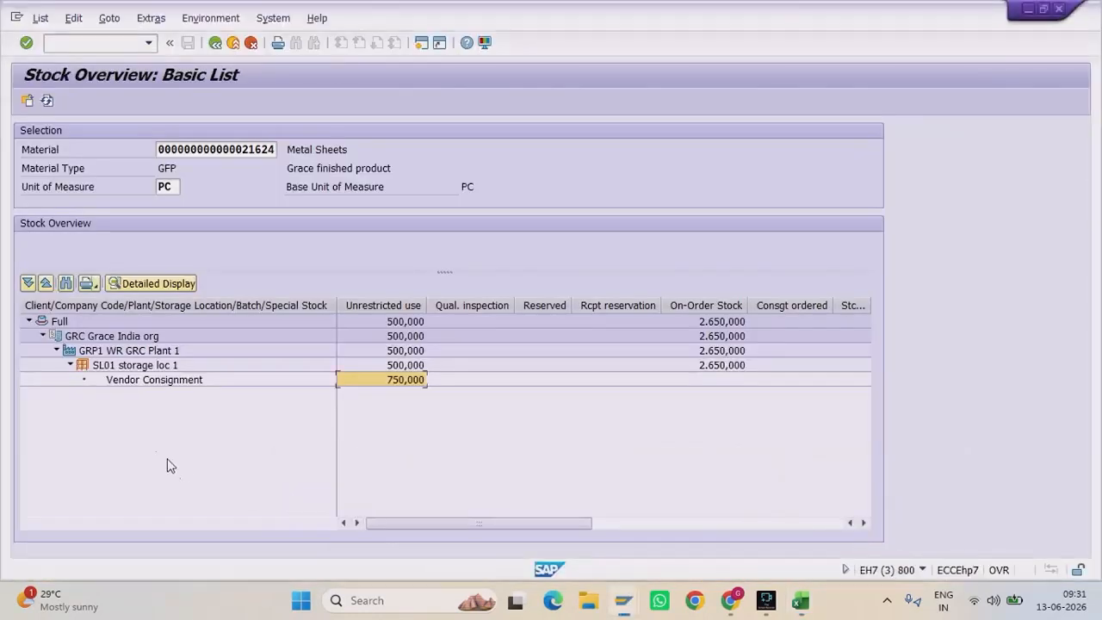
{"action": "left_click", "coordinate": [186, 382]}
{"action": "left_click", "coordinate": [411, 381]}
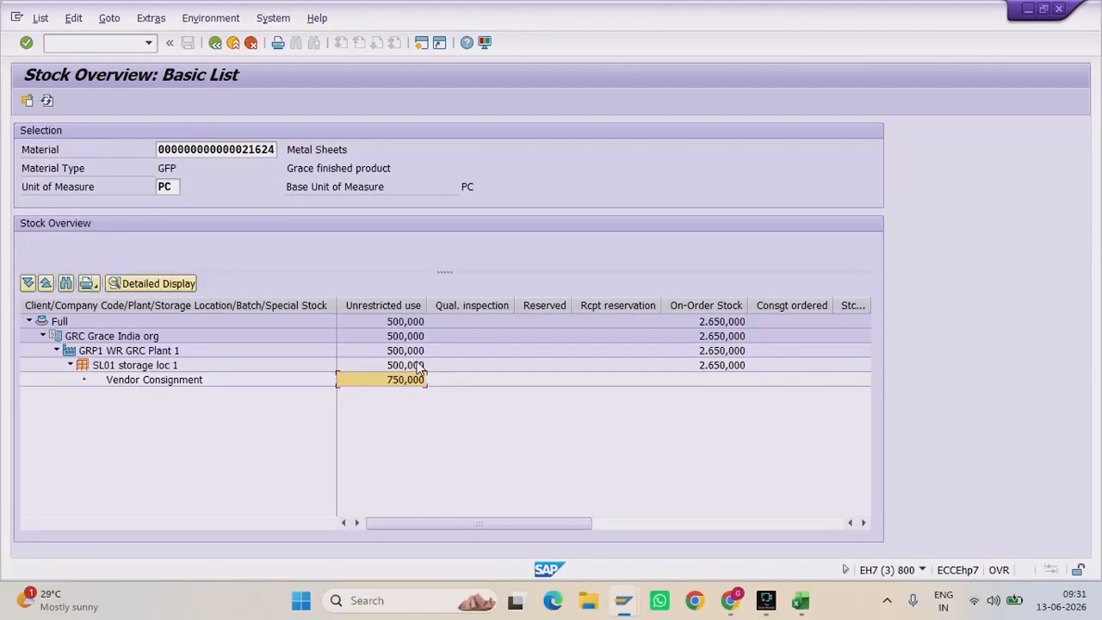
Step: Enter material 21624 as both the source and destination material of the transfer posting
{"action": "mouse_move", "coordinate": [620, 609]}
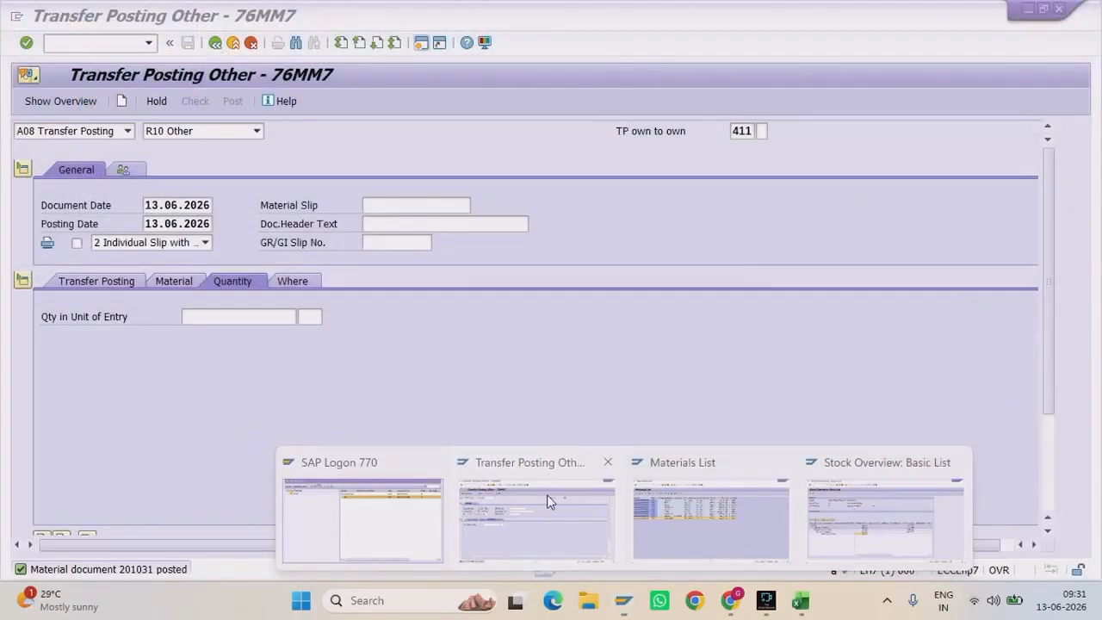
{"action": "left_click", "coordinate": [548, 502]}
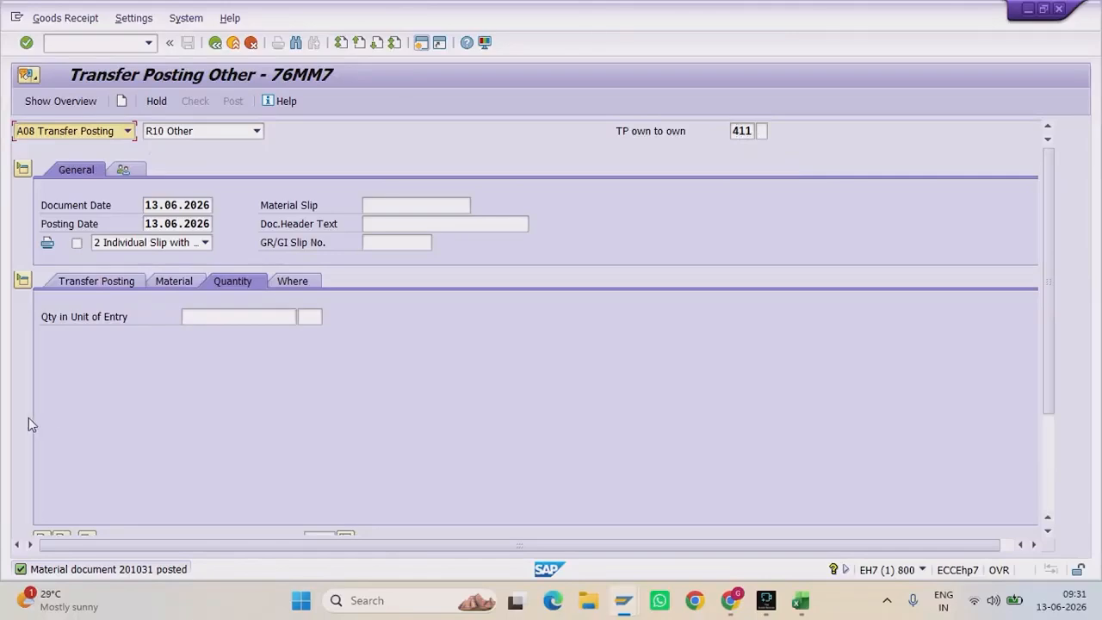
{"action": "left_click", "coordinate": [122, 281]}
{"action": "left_click", "coordinate": [123, 335]}
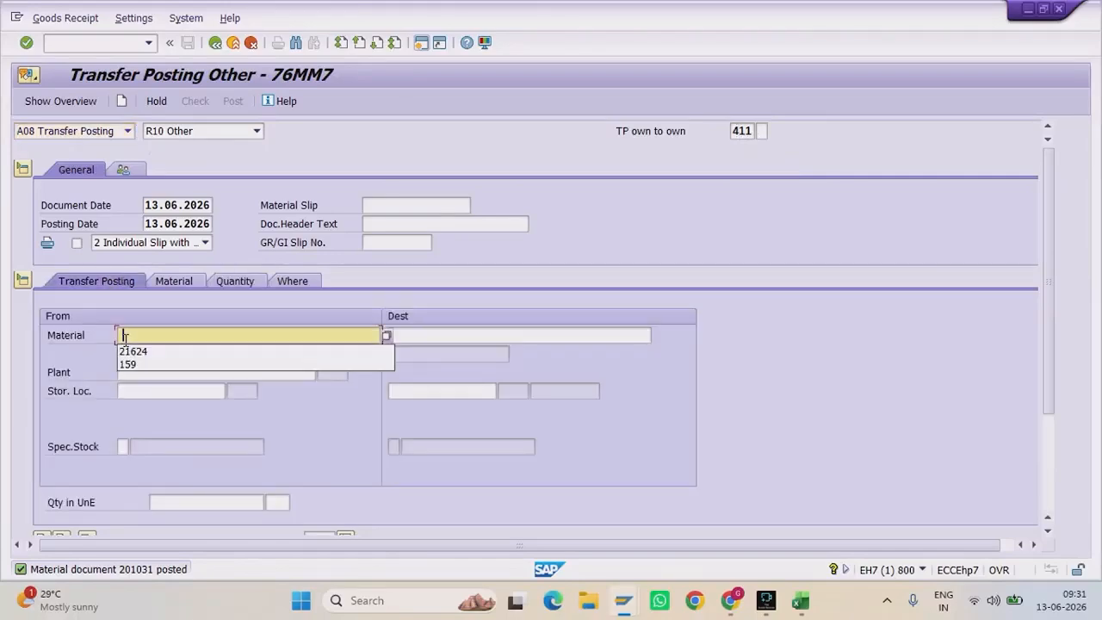
{"action": "left_click", "coordinate": [126, 344]}
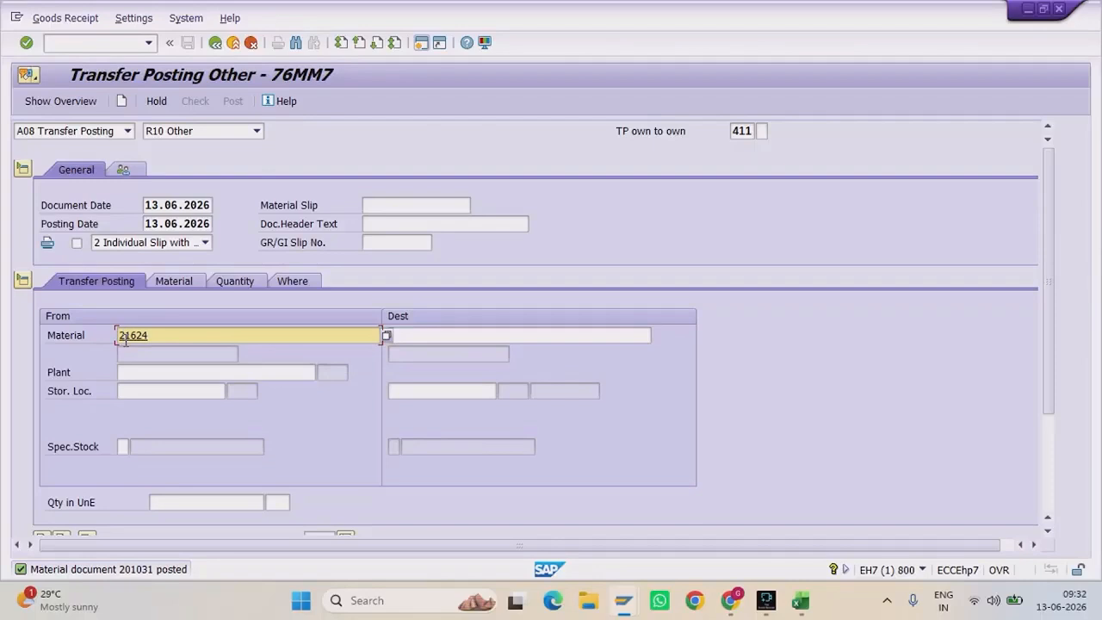
{"action": "left_click", "coordinate": [458, 335]}
{"action": "key", "text": "Return"}
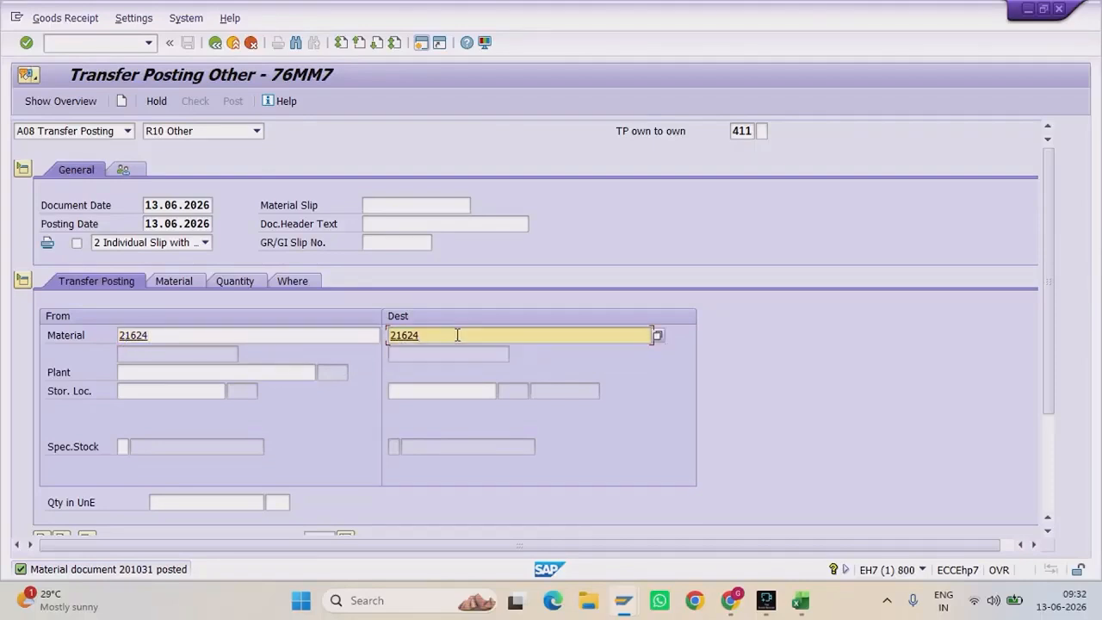
Step: Set plant GRP1 and storage location SL01 for the source and destination
{"action": "left_click", "coordinate": [187, 368]}
{"action": "key", "text": "Down"}
{"action": "key", "text": "Return"}
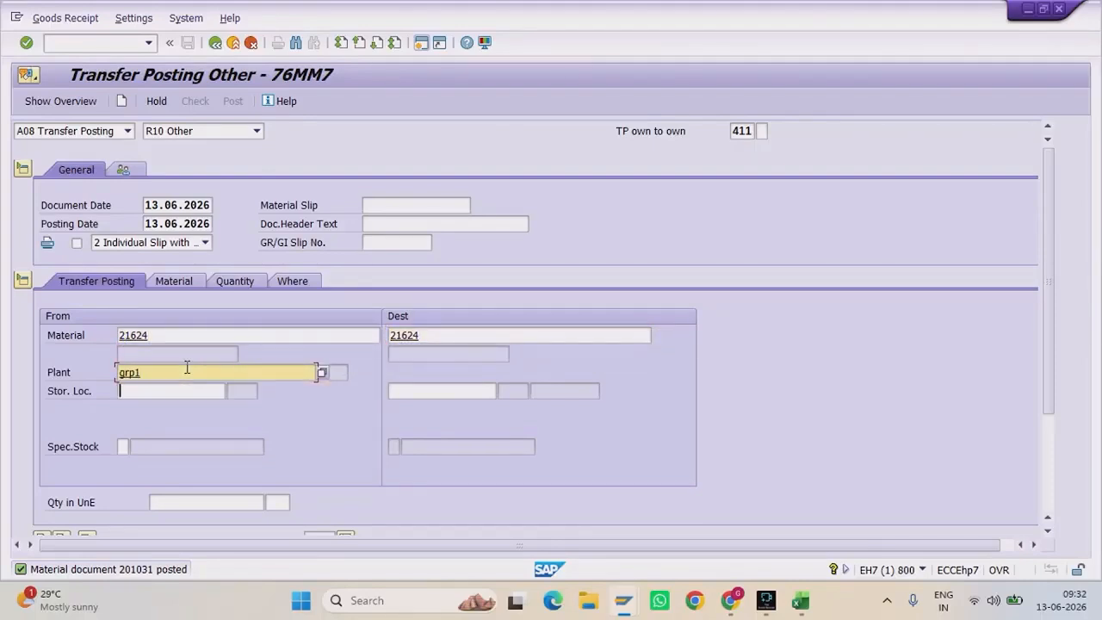
{"action": "key", "text": "Tab"}
{"action": "type", "text": "s"}
{"action": "key", "text": "Down"}
{"action": "key", "text": "Return"}
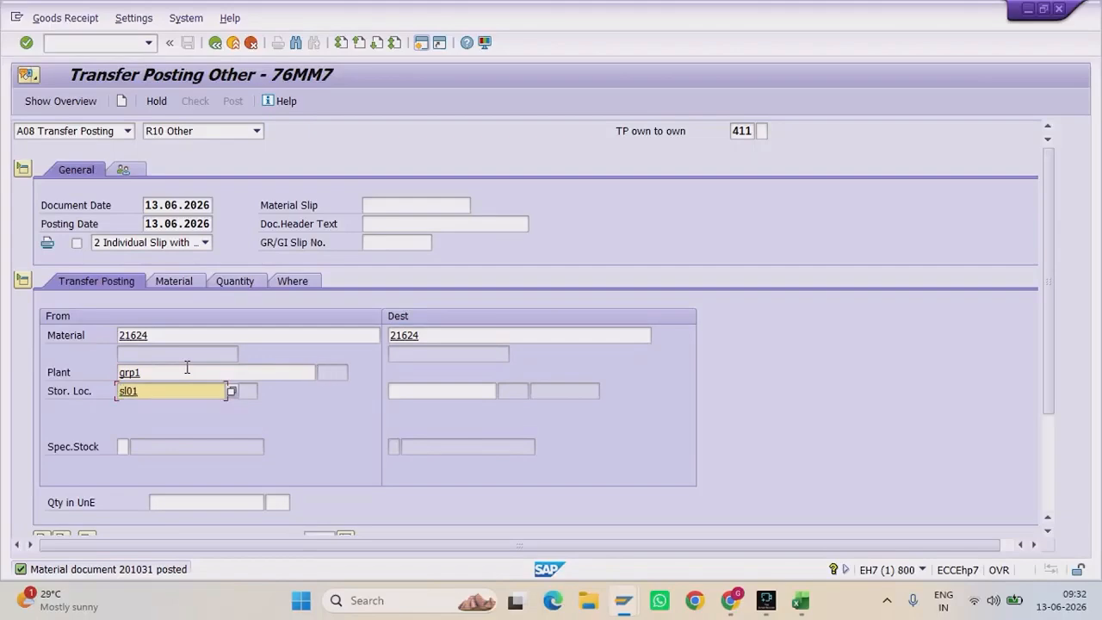
{"action": "left_click", "coordinate": [402, 392]}
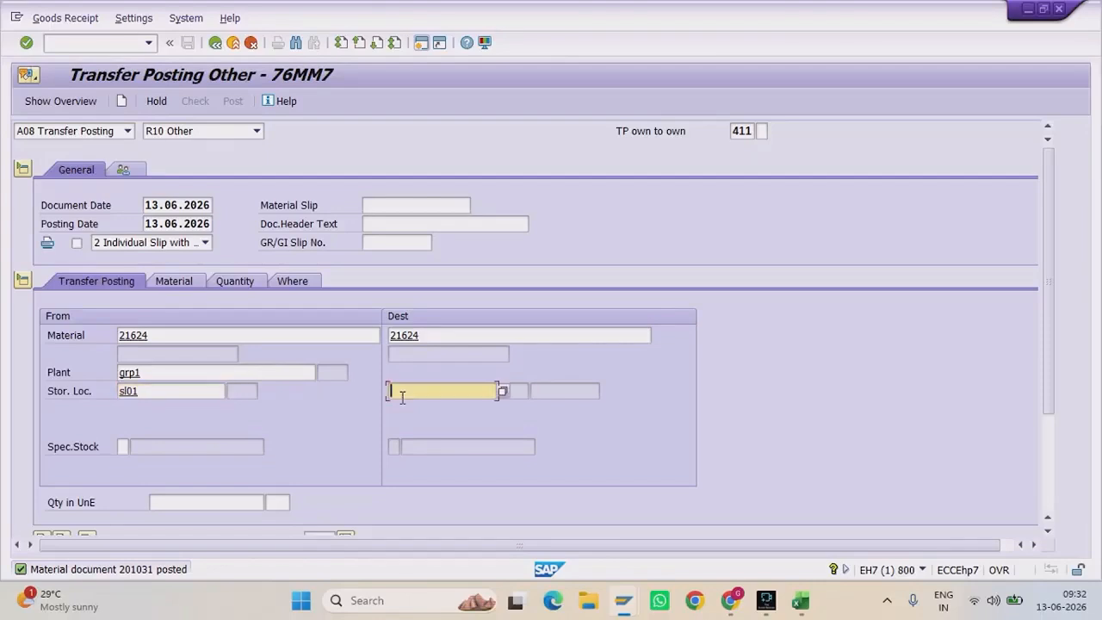
{"action": "key", "text": "Down"}
{"action": "key", "text": "Return"}
Step: Enter special stock indicator K with the consignment vendor
{"action": "left_click", "coordinate": [124, 446]}
{"action": "type", "text": "k"}
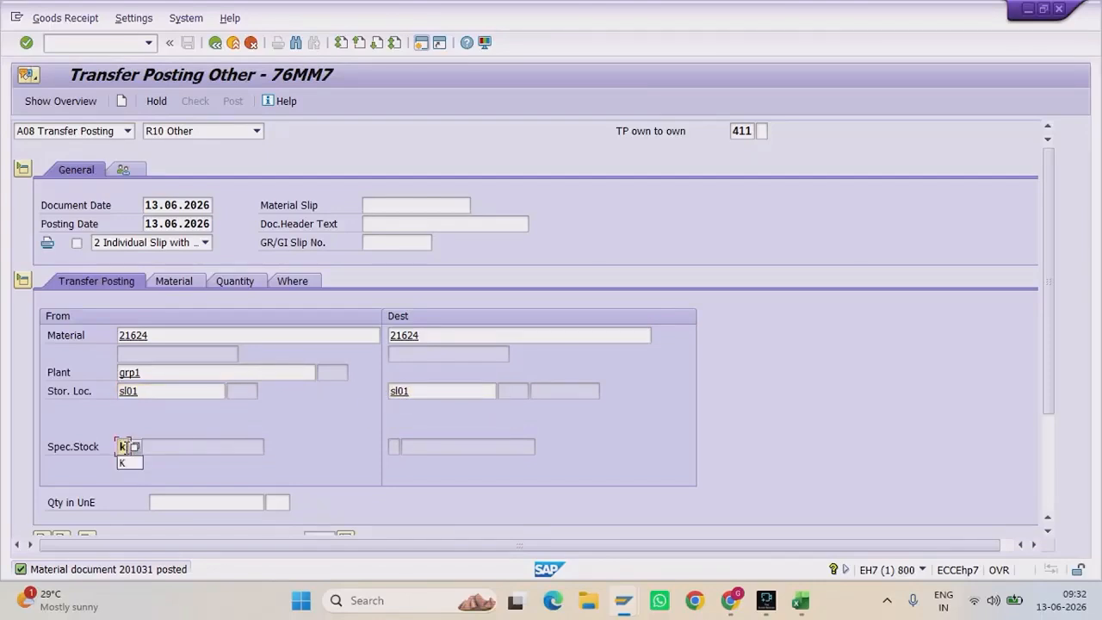
{"action": "key", "text": "Return"}
{"action": "left_click", "coordinate": [126, 463]}
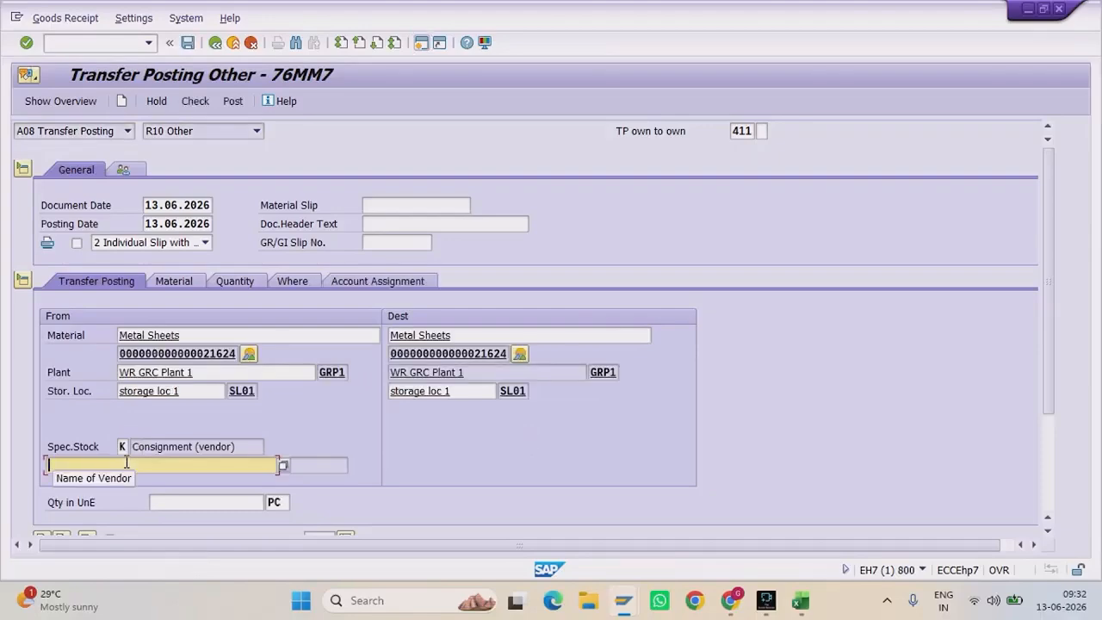
{"action": "type", "text": "a"}
{"action": "key", "text": "Down"}
{"action": "key", "text": "Return"}
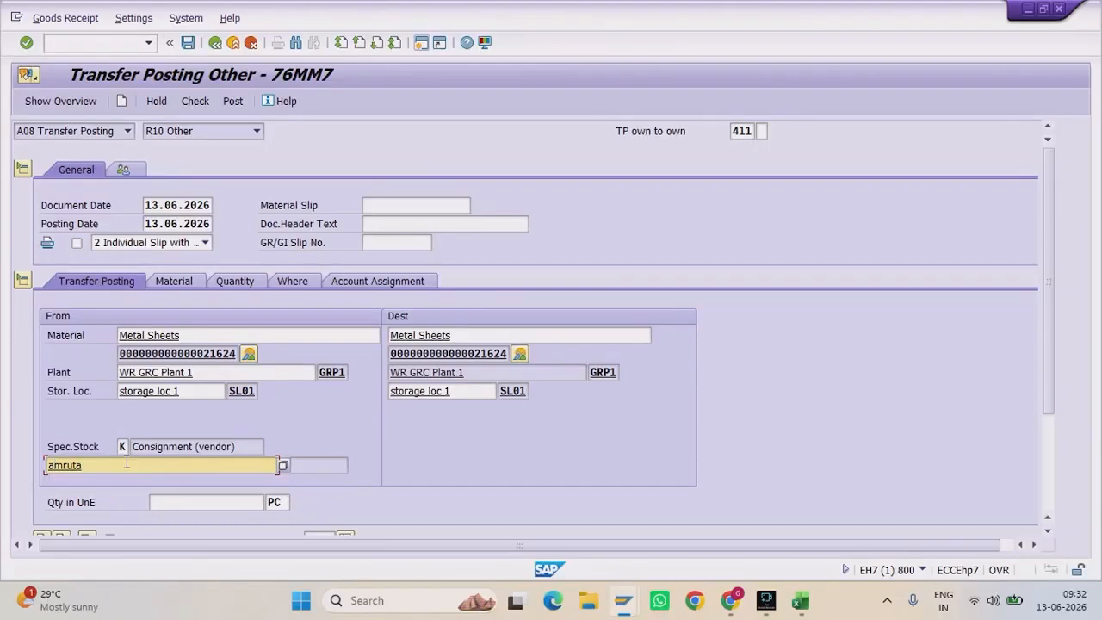
Step: Set the transfer quantity to 50 PC, then check and post the document
{"action": "left_click", "coordinate": [232, 281]}
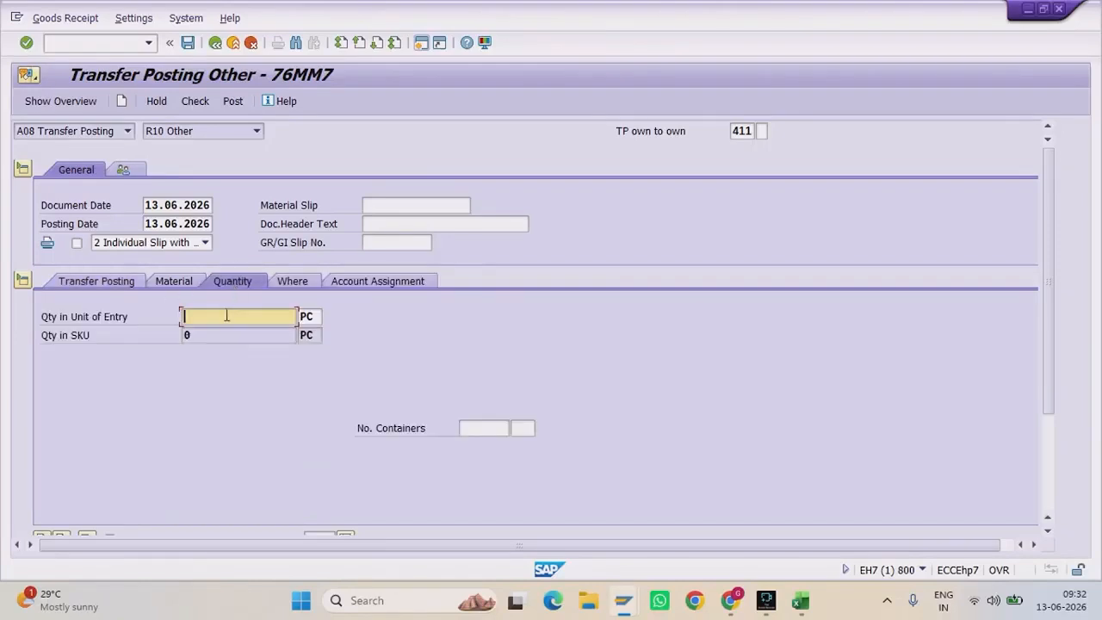
{"action": "type", "text": "5"}
{"action": "key", "text": "Down"}
{"action": "key", "text": "Return"}
{"action": "key", "text": "Return"}
{"action": "left_click", "coordinate": [188, 102]}
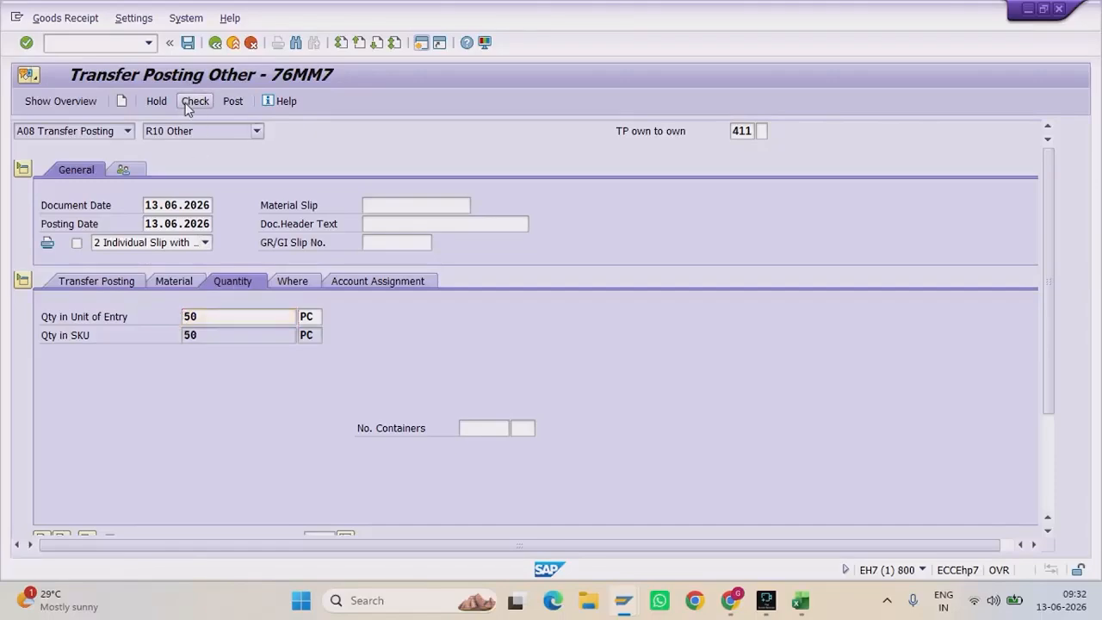
{"action": "left_click", "coordinate": [230, 101]}
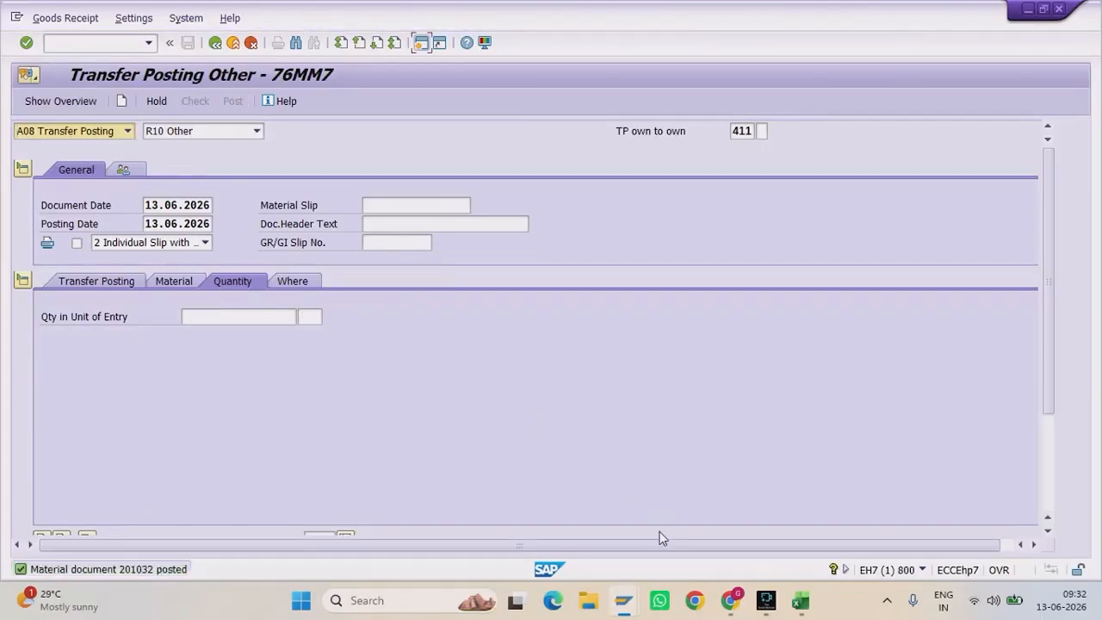
Step: Refresh the Metal Sheets stock overview, now showing 550,000 unrestricted and 700,000 vendor consignment
{"action": "mouse_move", "coordinate": [624, 600]}
{"action": "left_click", "coordinate": [851, 521]}
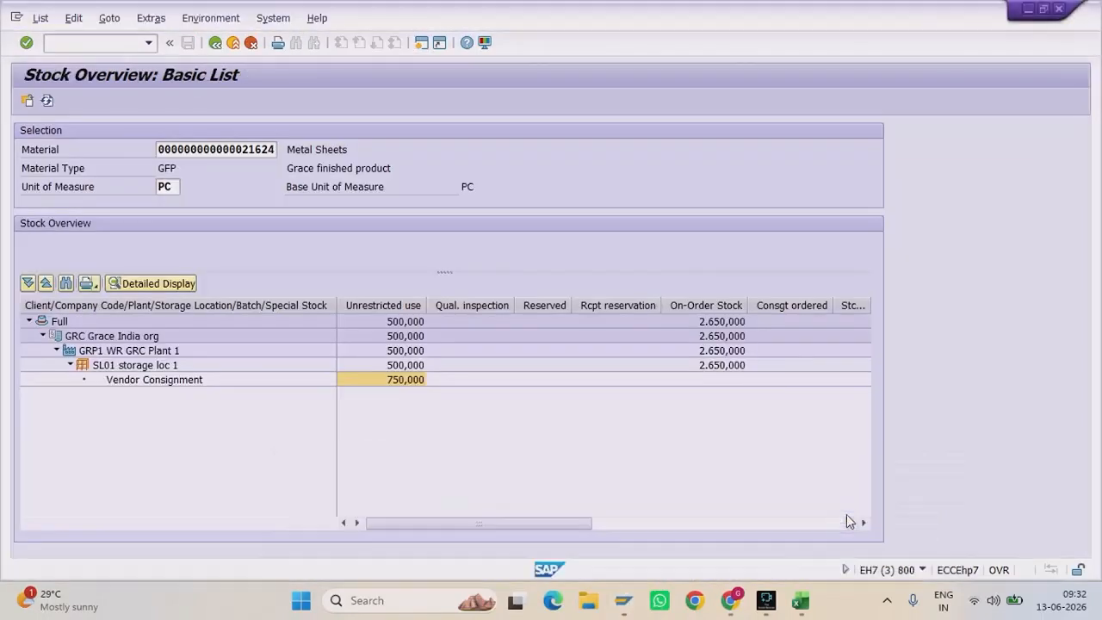
{"action": "left_click", "coordinate": [411, 367]}
{"action": "left_click", "coordinate": [412, 382]}
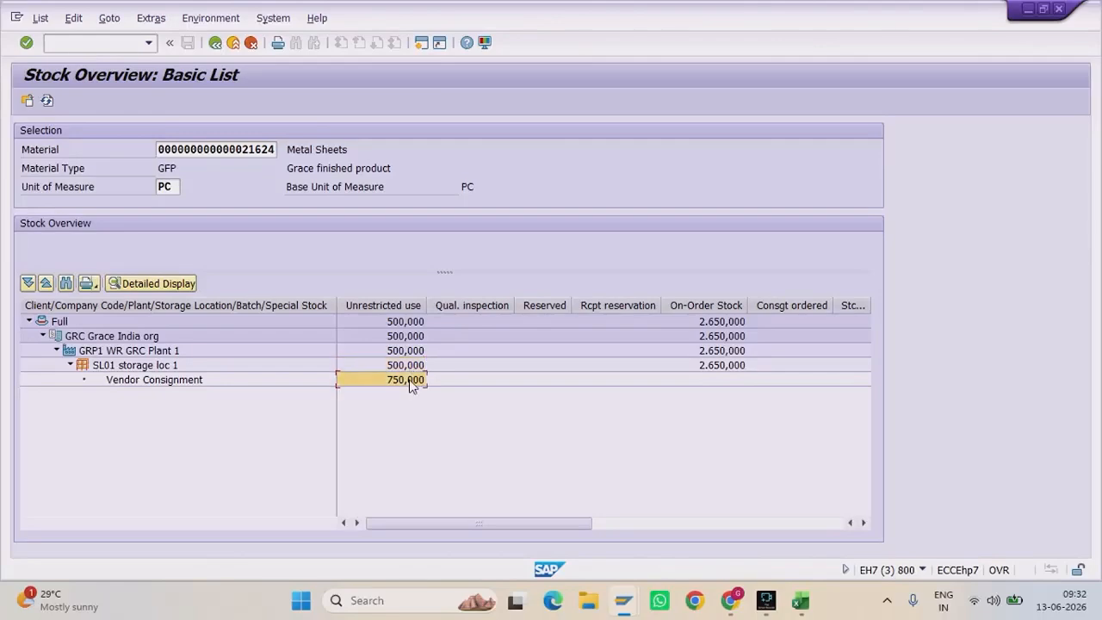
{"action": "left_click", "coordinate": [47, 102]}
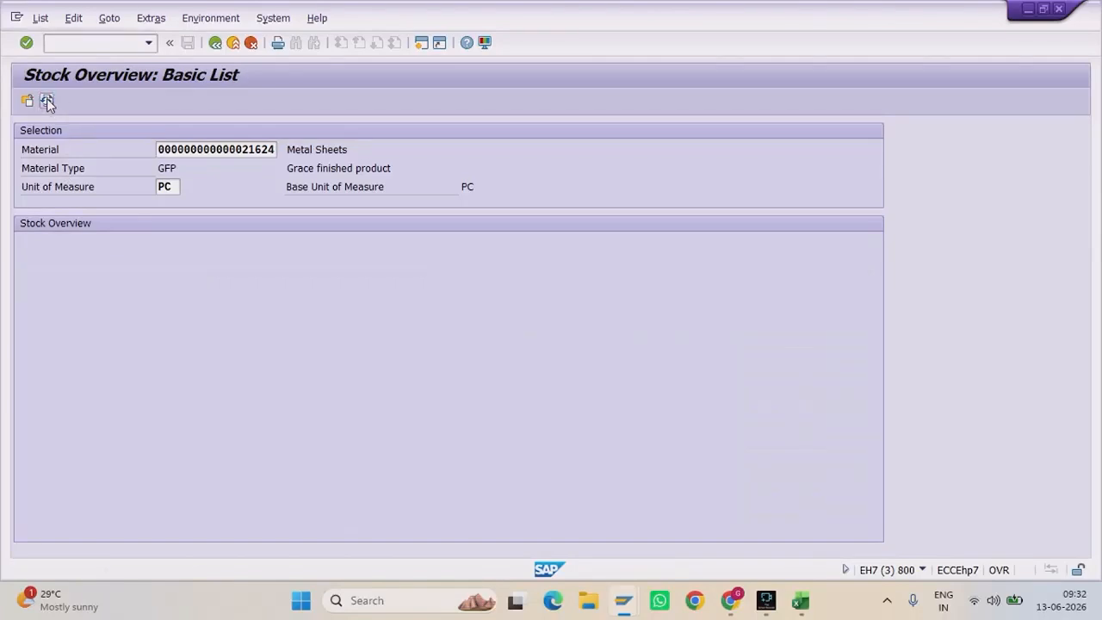
{"action": "left_click", "coordinate": [422, 381]}
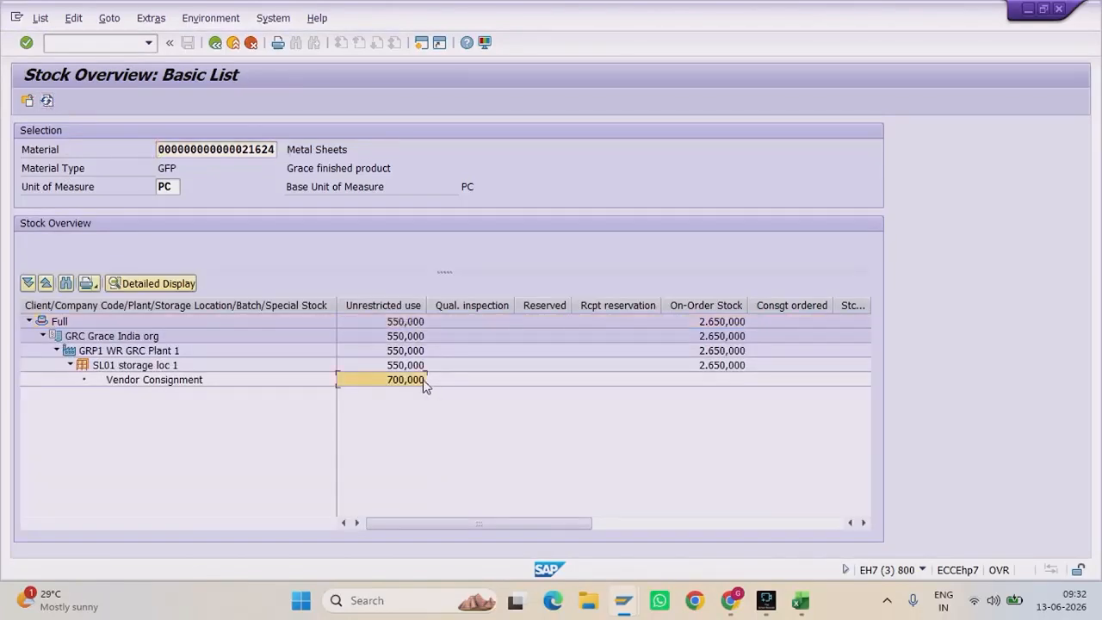
{"action": "left_click", "coordinate": [422, 366]}
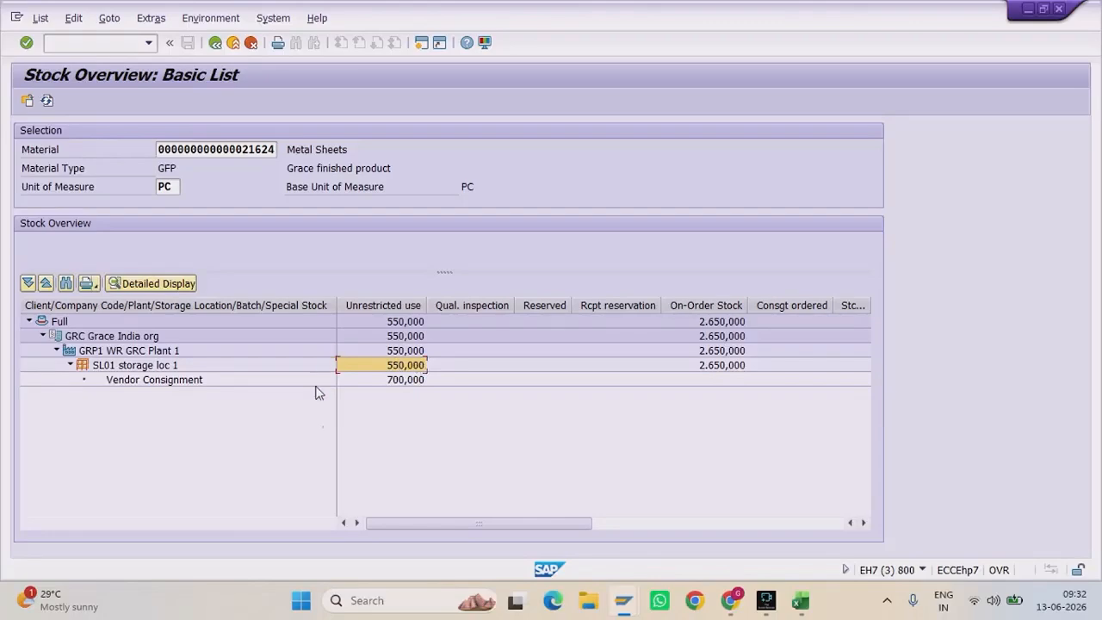
Step: Display material document 201032 and open its accounting document 1007 with the 50.000,00 INR KON/BSX postings
{"action": "mouse_move", "coordinate": [619, 610]}
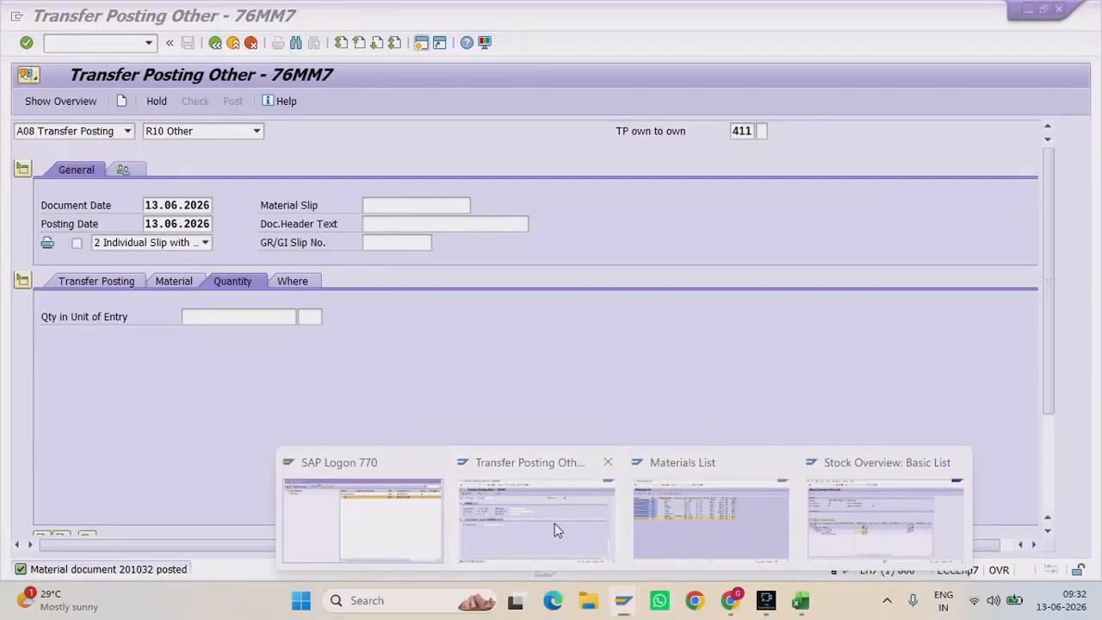
{"action": "left_click", "coordinate": [554, 526]}
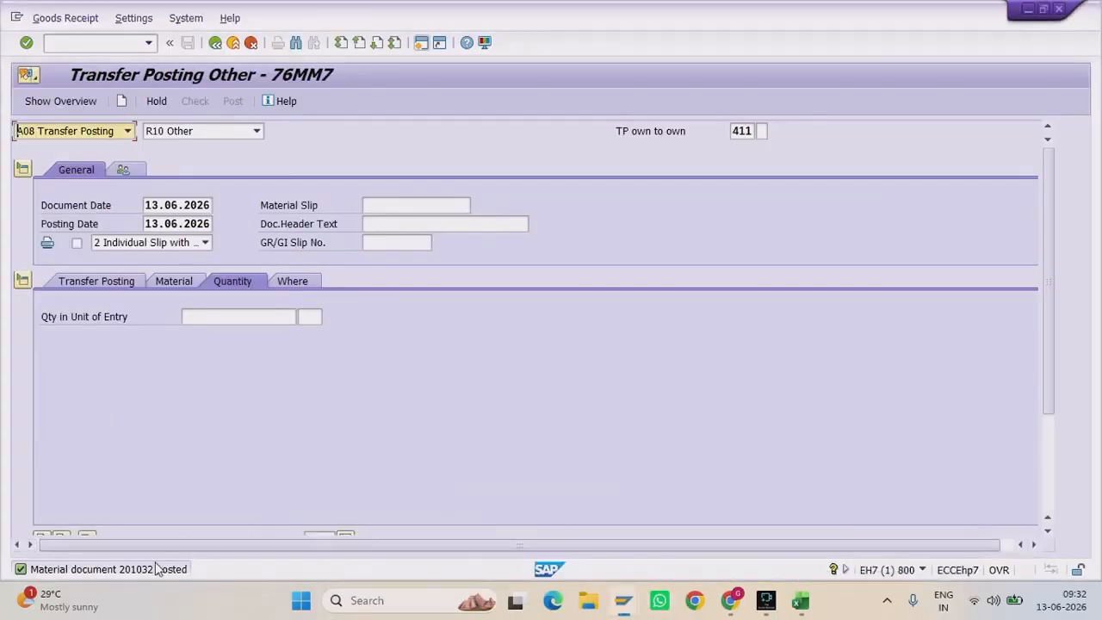
{"action": "left_click", "coordinate": [128, 131]}
{"action": "left_click", "coordinate": [103, 187]}
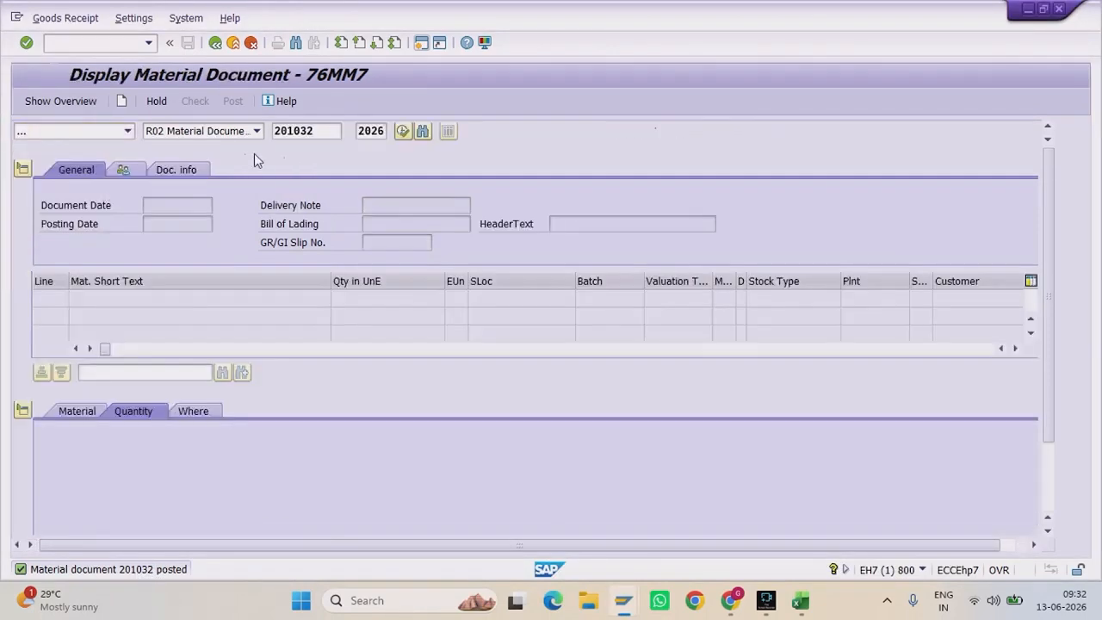
{"action": "key", "text": "Return"}
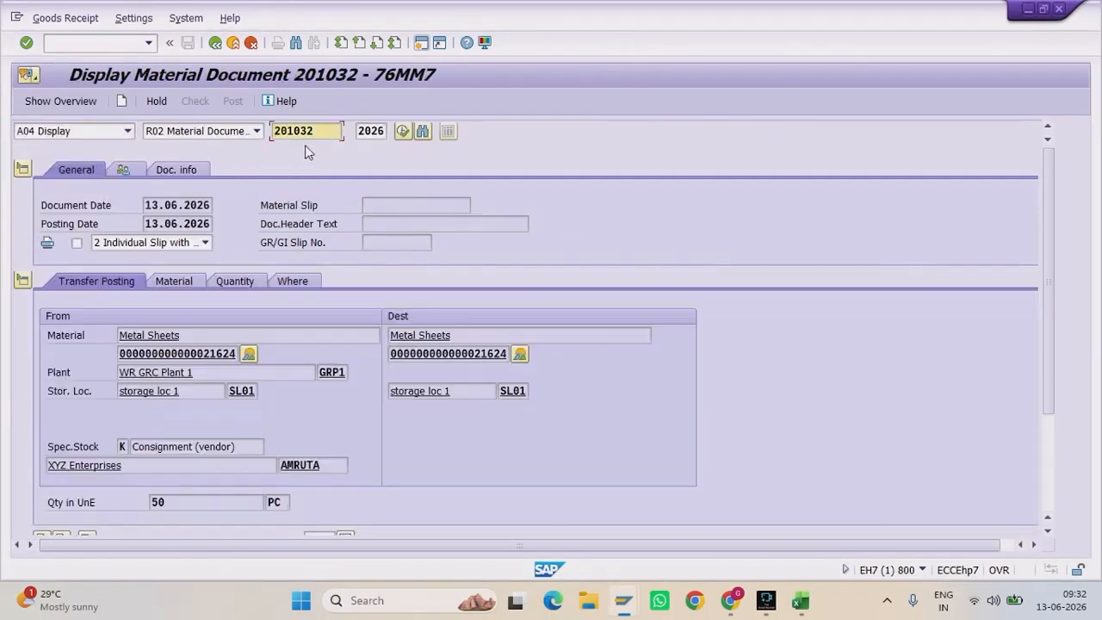
{"action": "left_click", "coordinate": [177, 170]}
{"action": "left_click", "coordinate": [584, 207]}
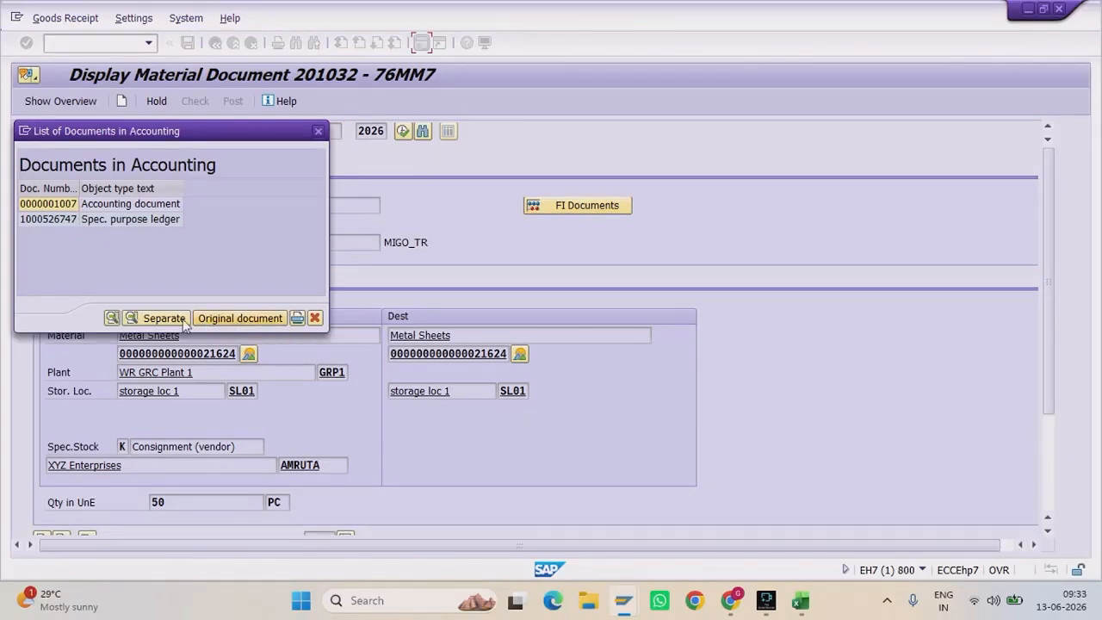
{"action": "double_click", "coordinate": [50, 204]}
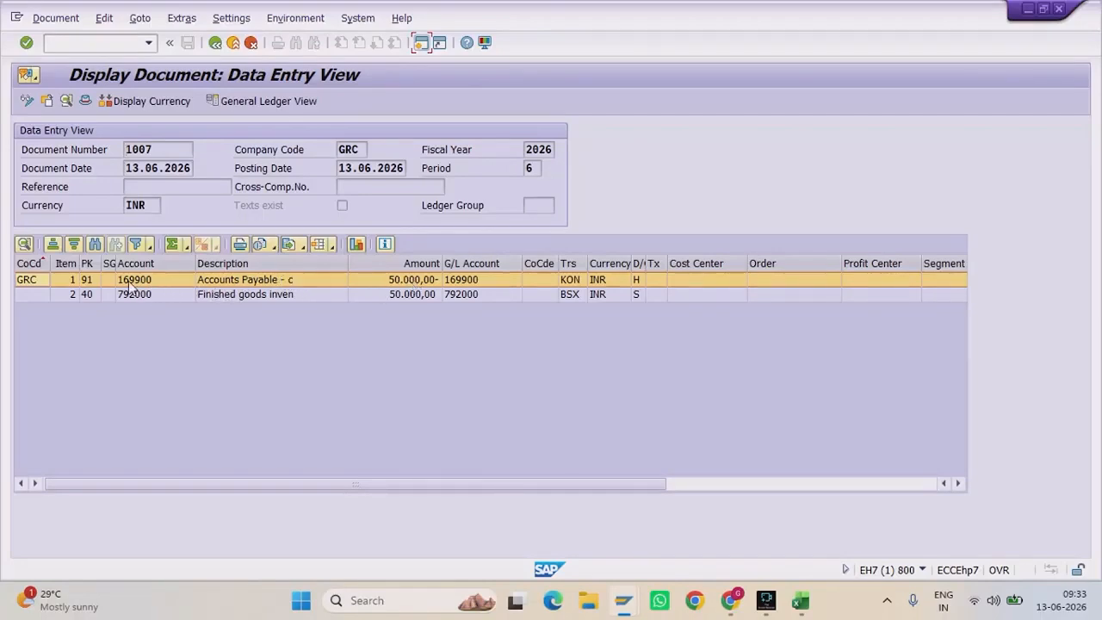
Step: In Excel, highlight the KON 169900 and AKO 236000 rows of the Consignment sheet
{"action": "left_click", "coordinate": [801, 601]}
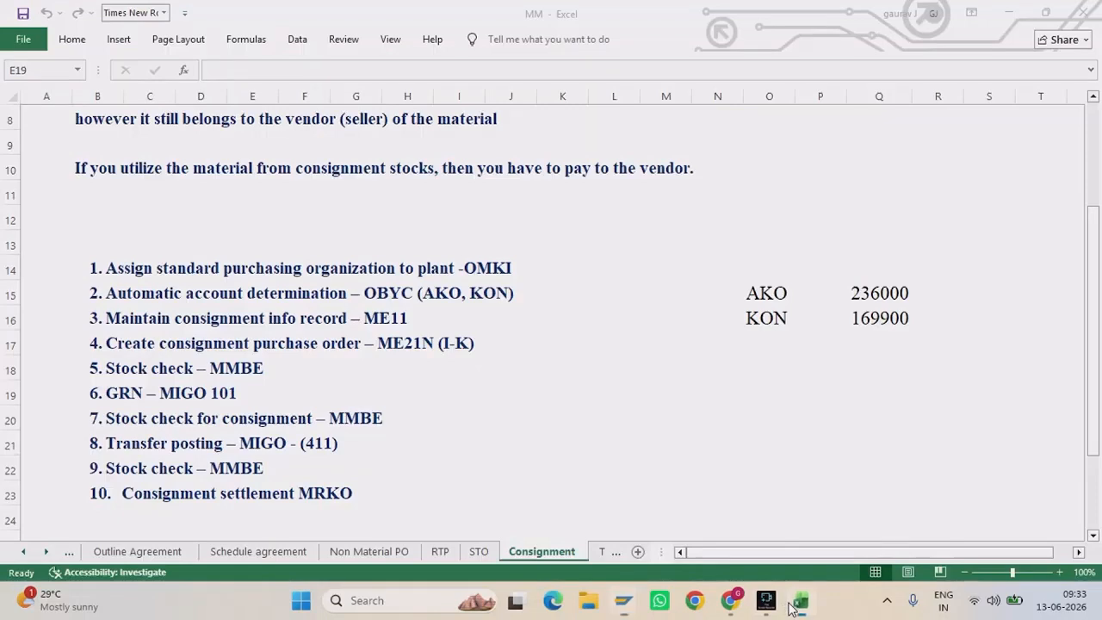
{"action": "left_click_drag", "start_coordinate": [766, 320], "coordinate": [892, 326]}
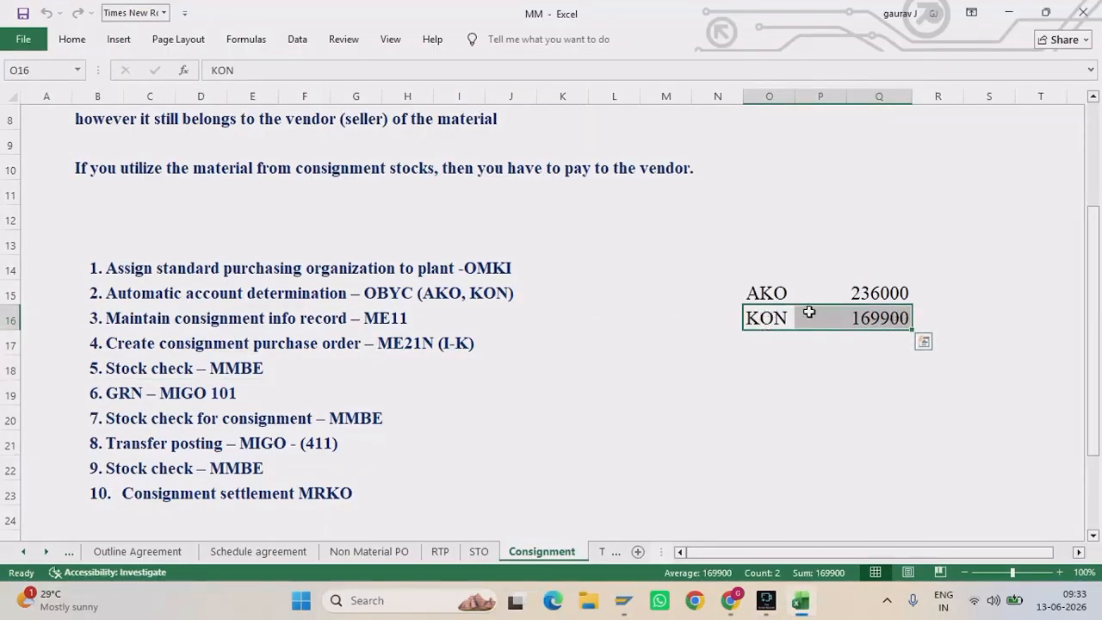
{"action": "left_click_drag", "start_coordinate": [749, 291], "coordinate": [926, 283]}
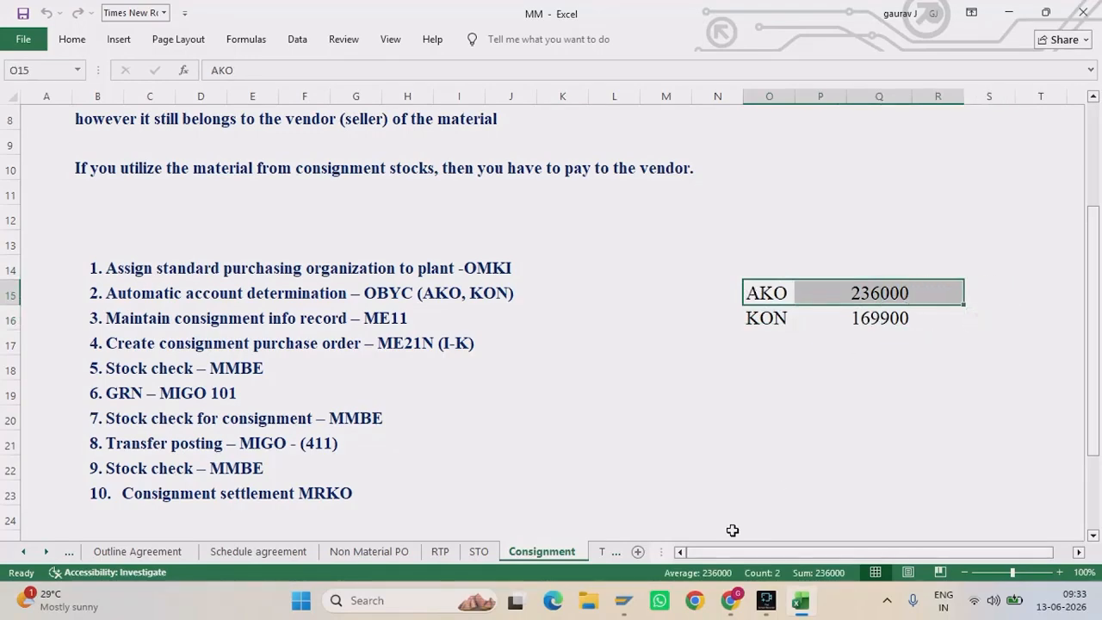
Step: Confirm credit account 169900, view the special purpose ledger entries, then exit to Easy Access
{"action": "mouse_move", "coordinate": [623, 600]}
{"action": "left_click", "coordinate": [514, 515]}
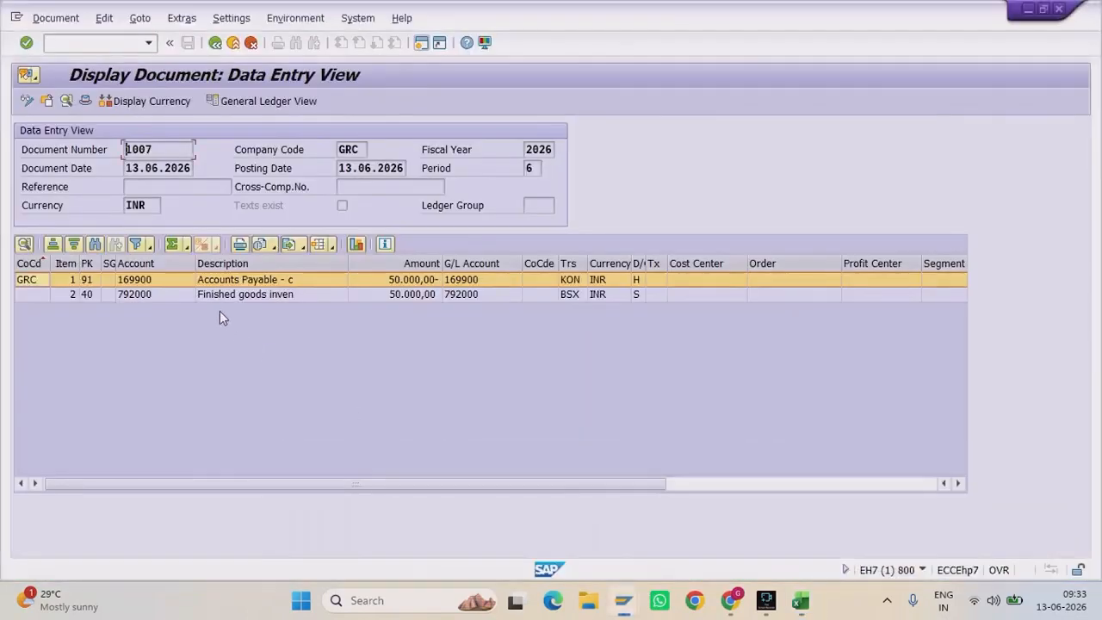
{"action": "left_click", "coordinate": [178, 283]}
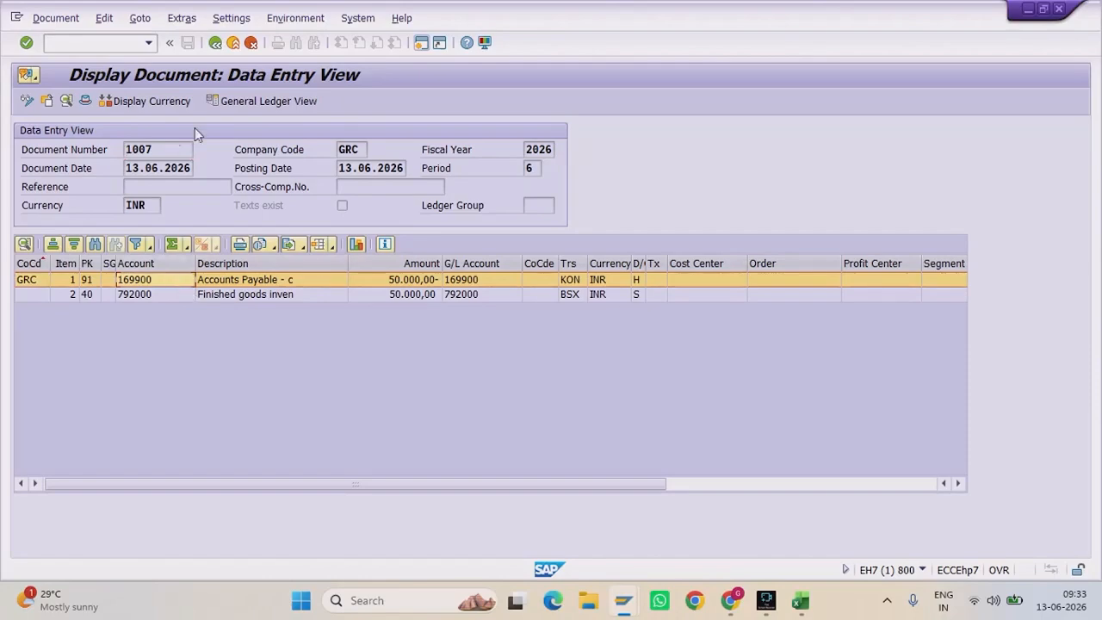
{"action": "left_click", "coordinate": [216, 42]}
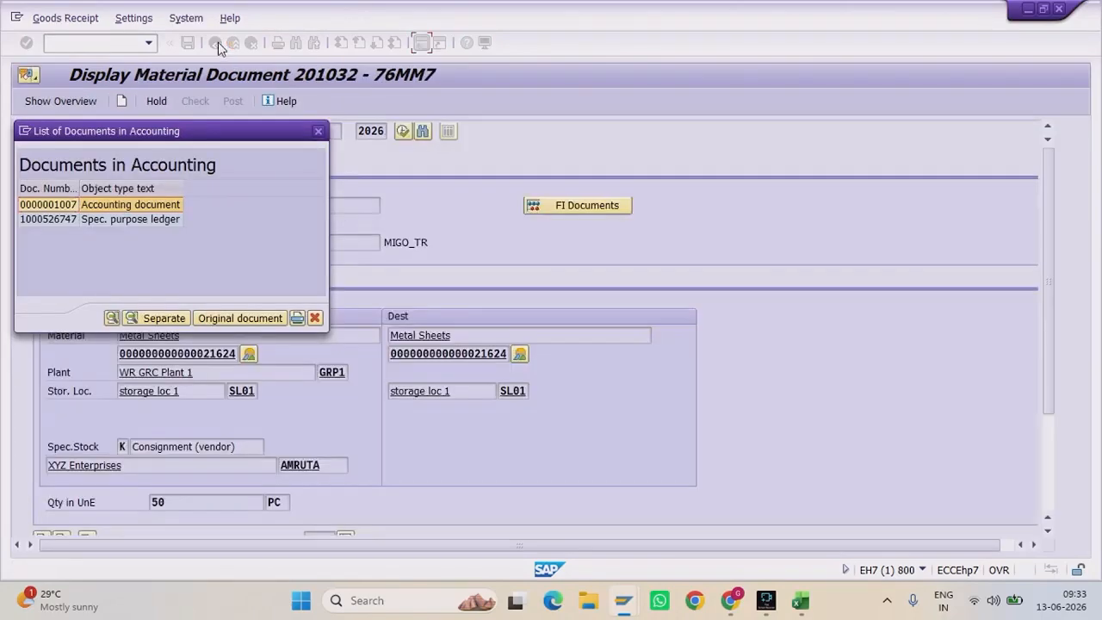
{"action": "double_click", "coordinate": [60, 219]}
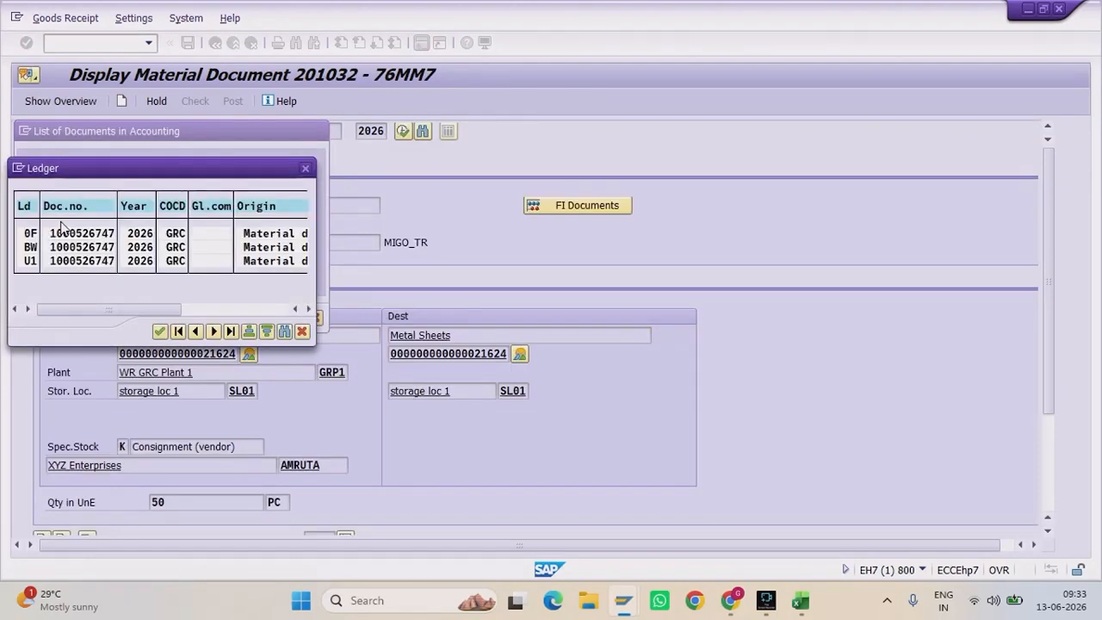
{"action": "left_click", "coordinate": [305, 168]}
{"action": "left_click", "coordinate": [315, 318]}
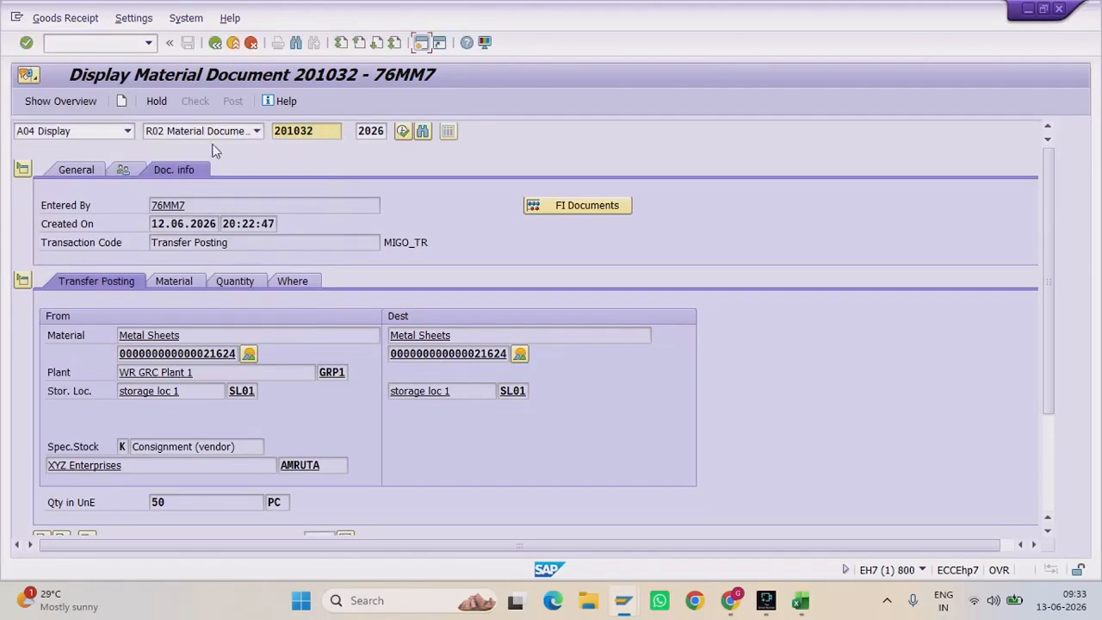
{"action": "left_click", "coordinate": [231, 42]}
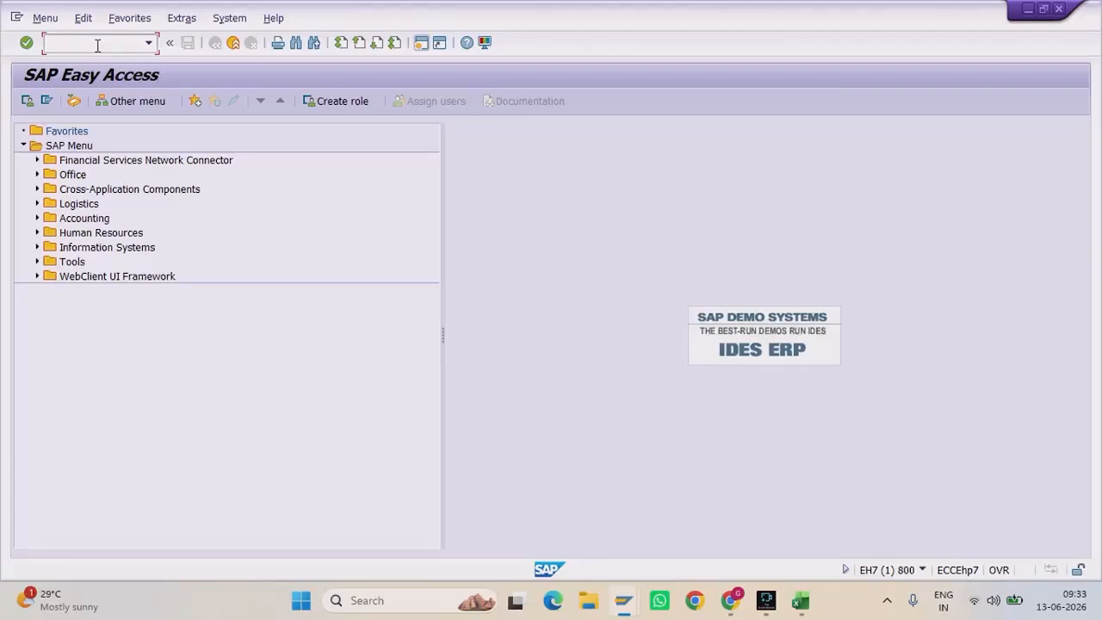
Step: Run MRKO for the vendor, plant GRP1 and material 21624, consignment only, listing unsettled withdrawals
{"action": "type", "text": "mrko"}
{"action": "key", "text": "Return"}
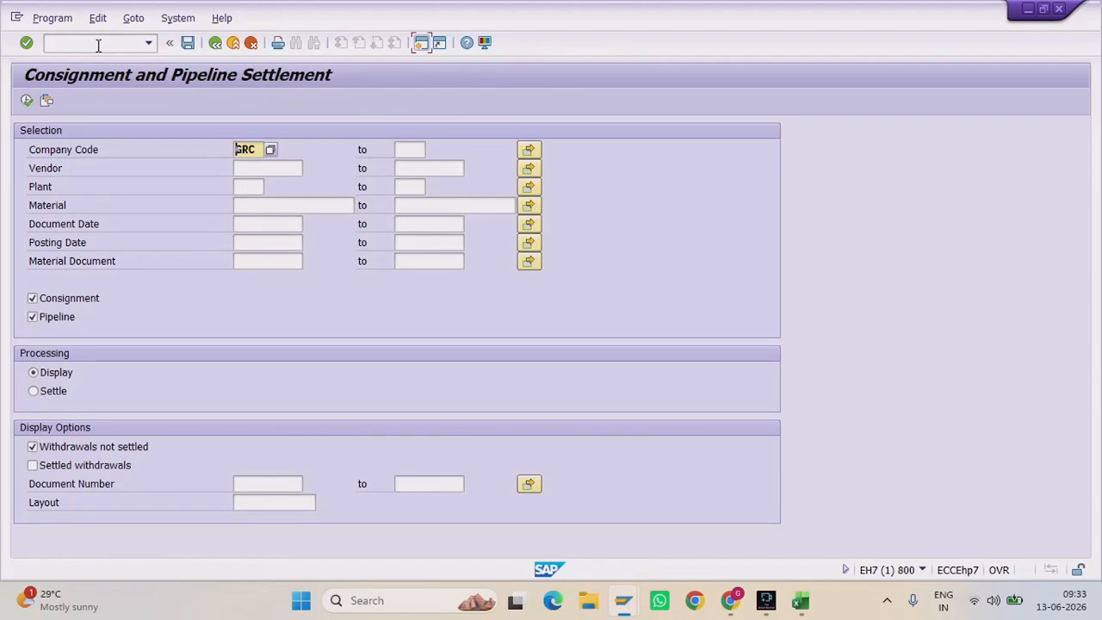
{"action": "left_click", "coordinate": [254, 261]}
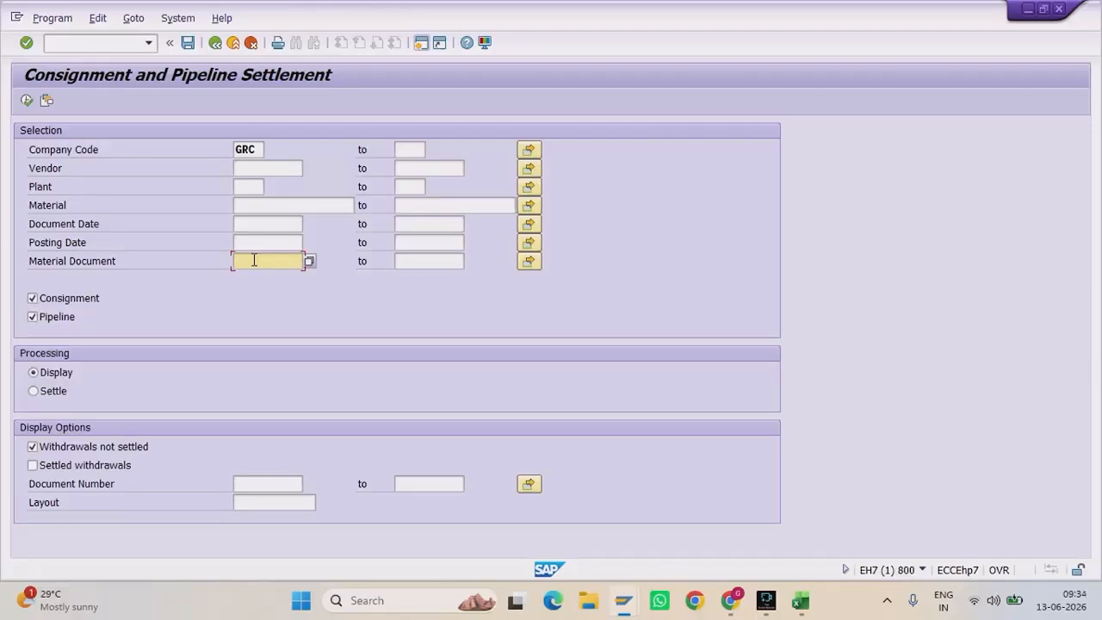
{"action": "left_click", "coordinate": [256, 168]}
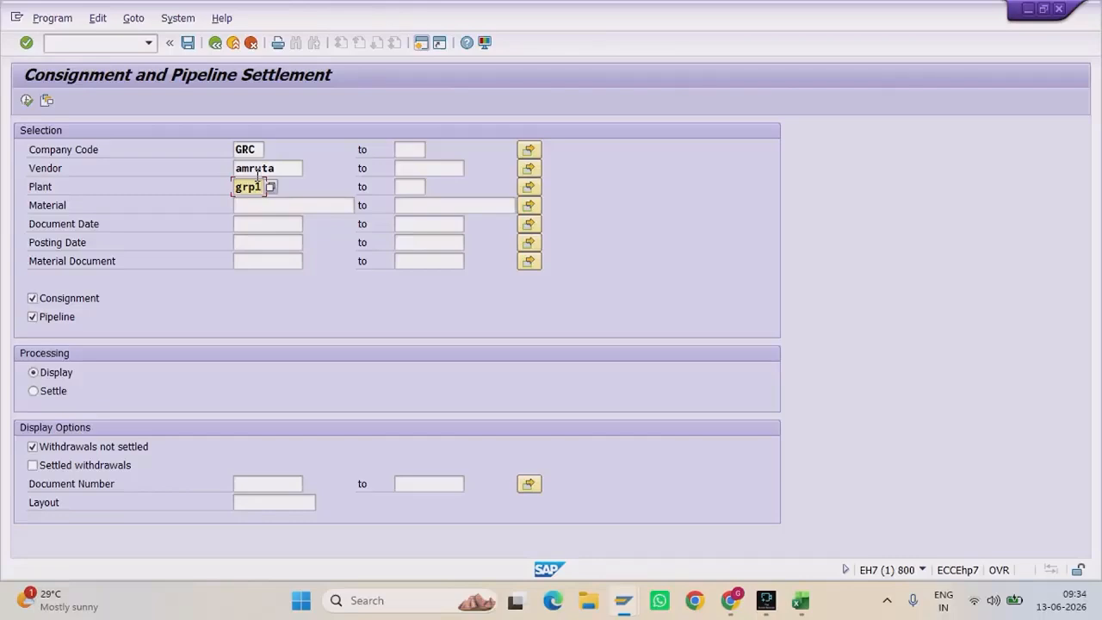
{"action": "key", "text": "Down"}
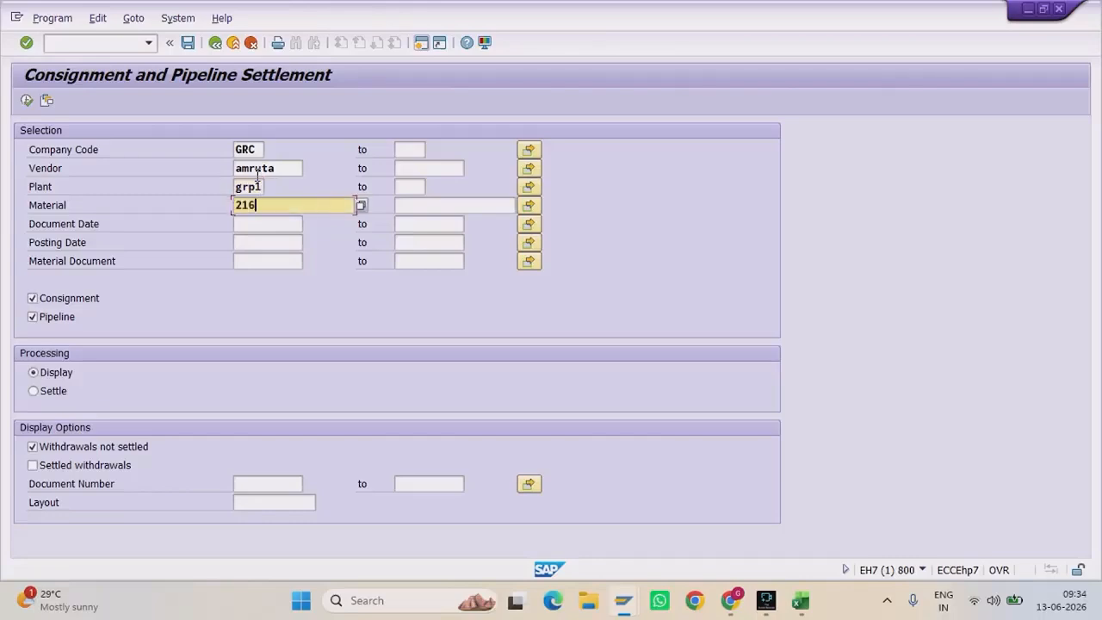
{"action": "left_click", "coordinate": [255, 242]}
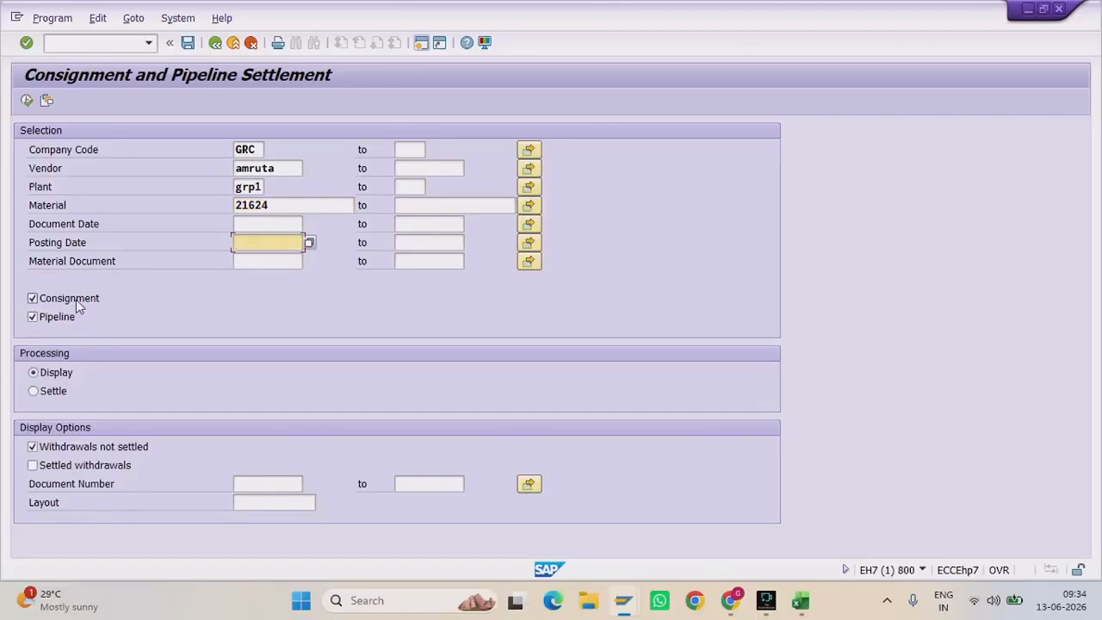
{"action": "left_click", "coordinate": [33, 318]}
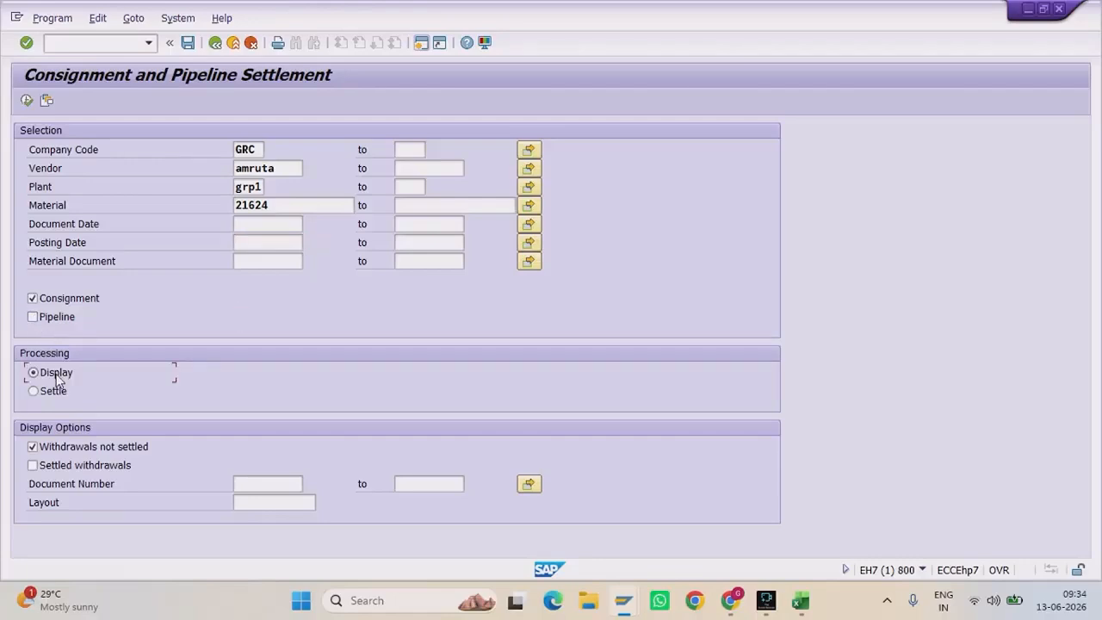
{"action": "left_click", "coordinate": [31, 106]}
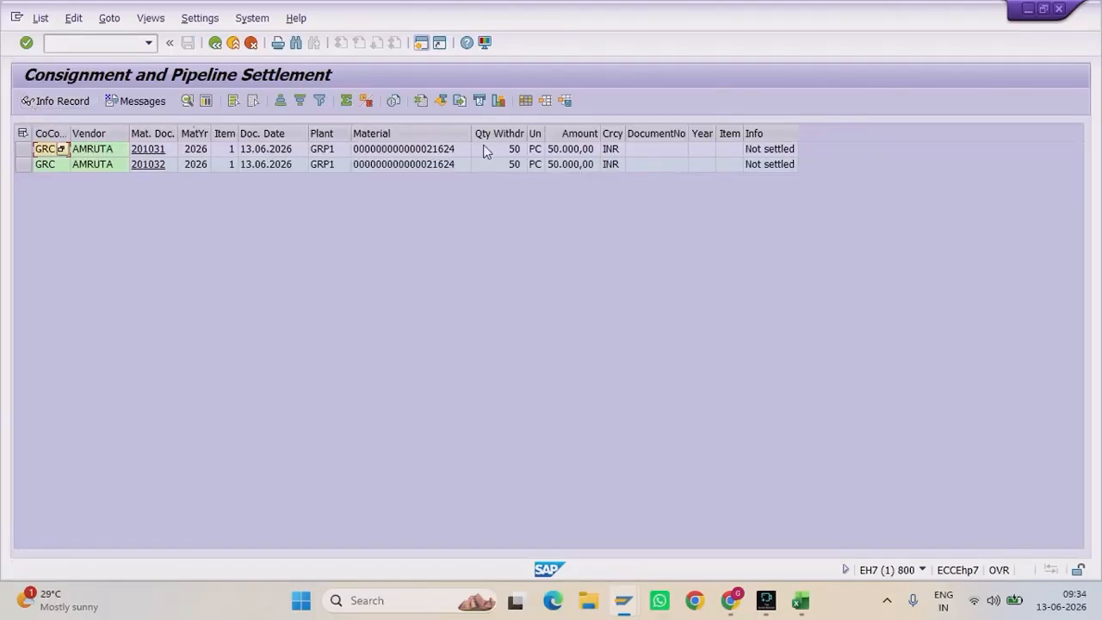
Step: Check the two listed withdrawals' 50 PC quantities and their unsettled status
{"action": "left_click", "coordinate": [496, 151]}
{"action": "left_click", "coordinate": [506, 165]}
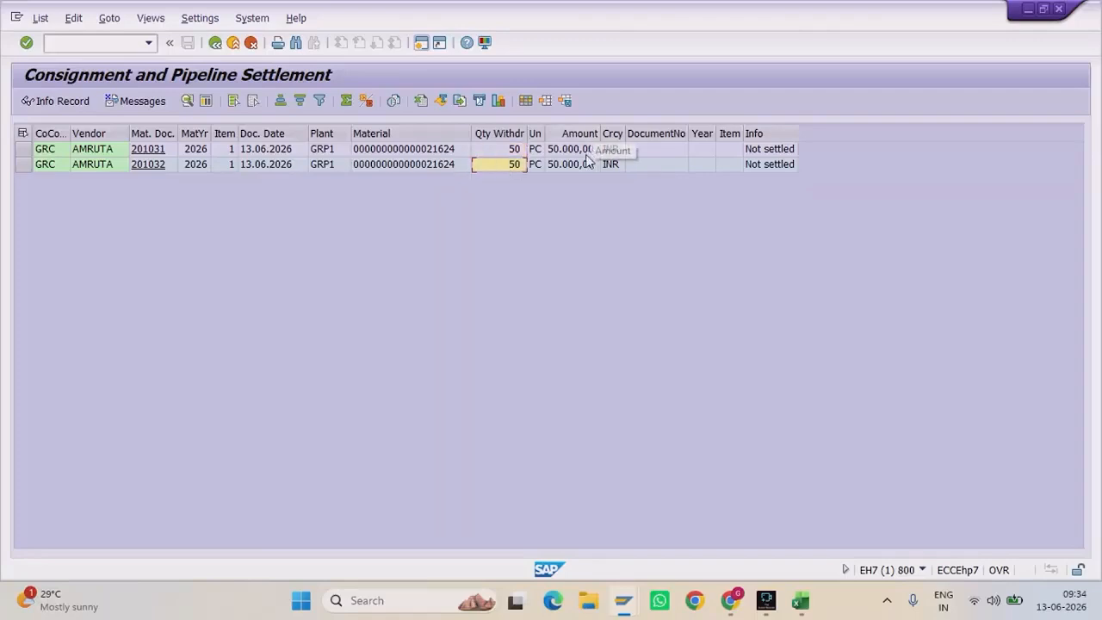
{"action": "left_click", "coordinate": [776, 150]}
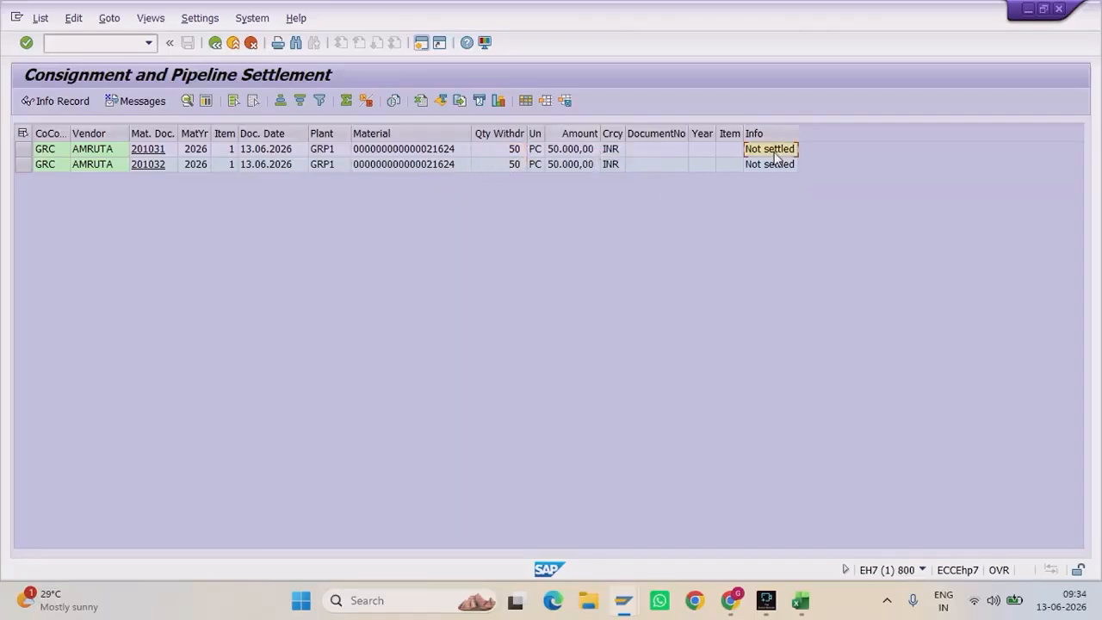
{"action": "left_click", "coordinate": [780, 168]}
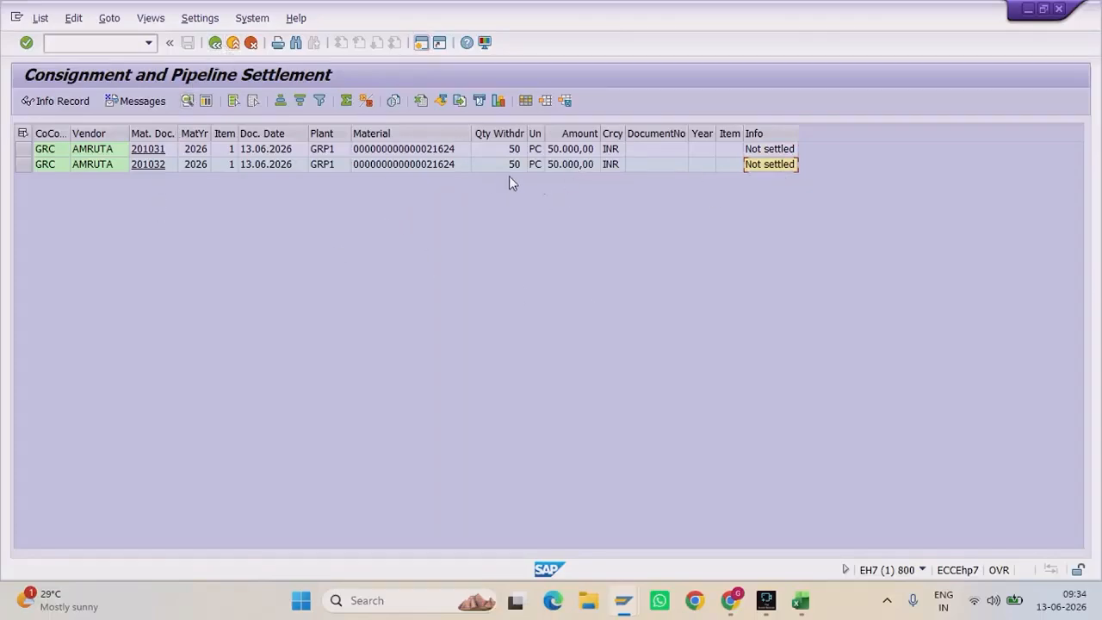
Step: Rerun MRKO in Settle mode and review the messages reporting missing tax information
{"action": "left_click", "coordinate": [216, 43]}
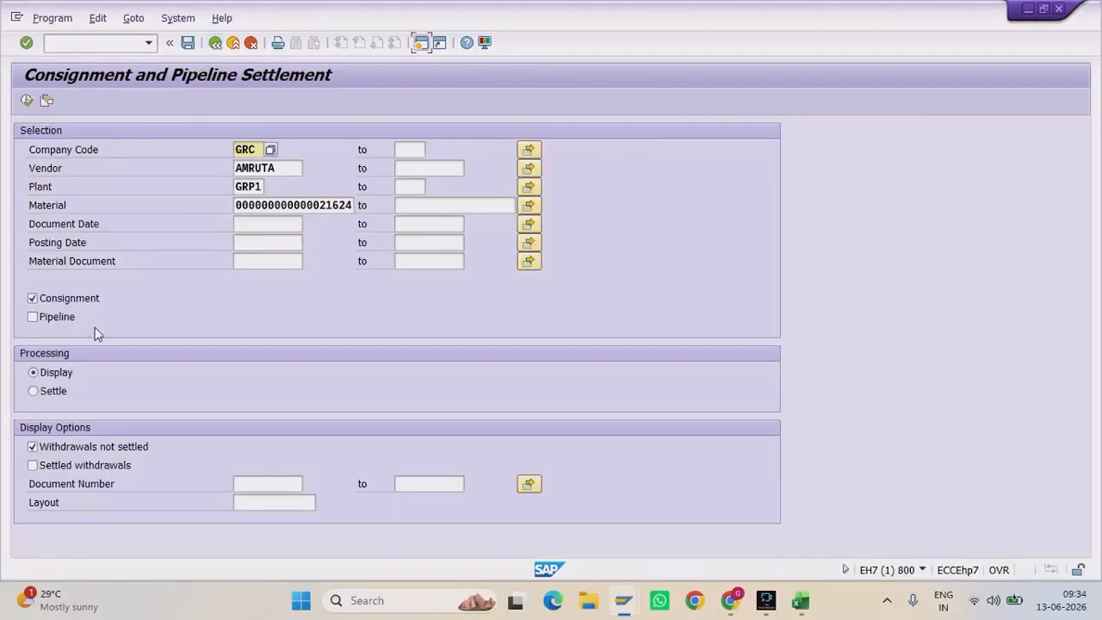
{"action": "left_click", "coordinate": [45, 394]}
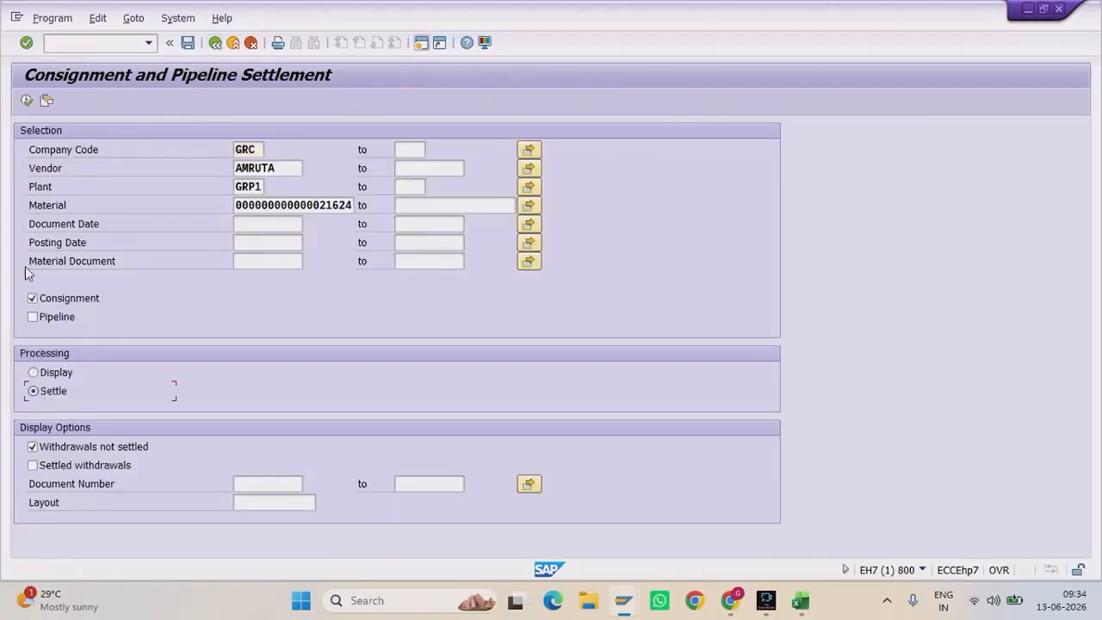
{"action": "left_click", "coordinate": [31, 104]}
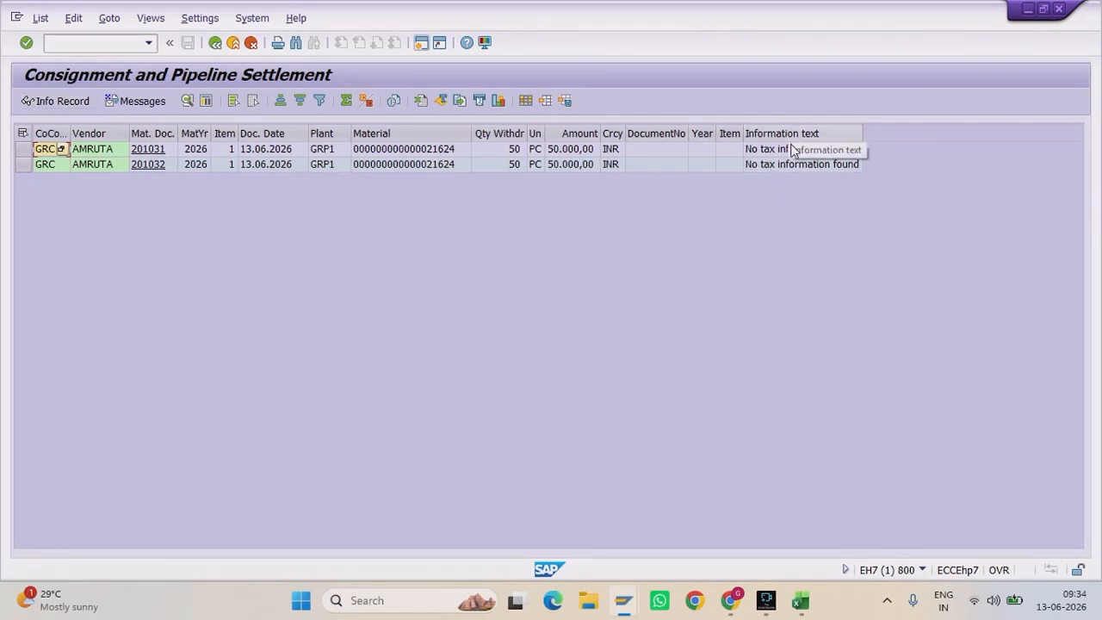
{"action": "left_click", "coordinate": [792, 149]}
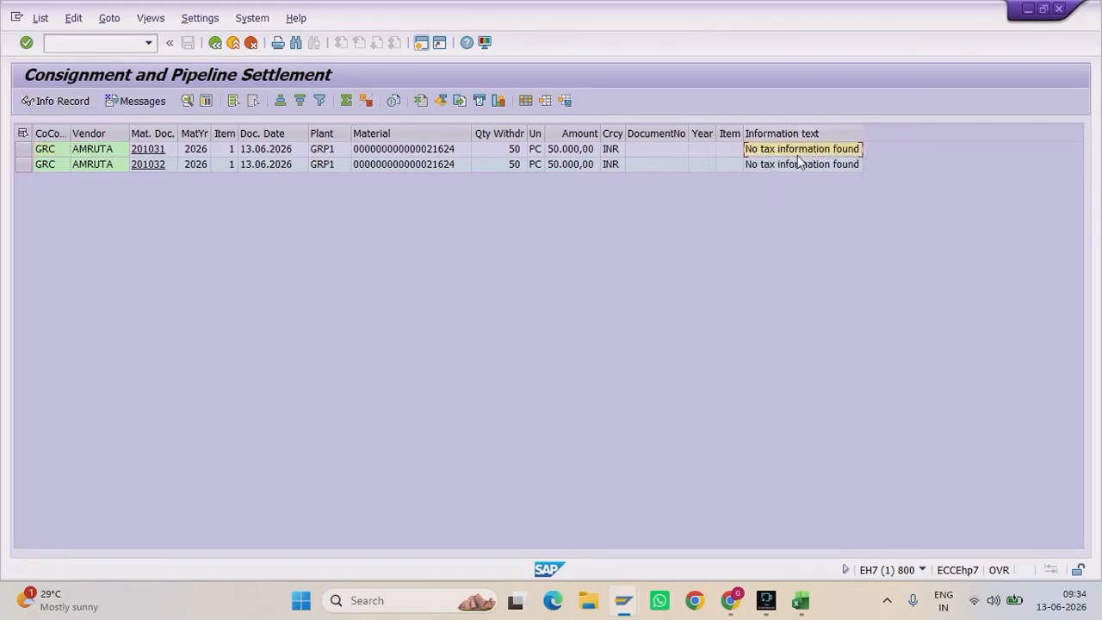
{"action": "left_click", "coordinate": [787, 165]}
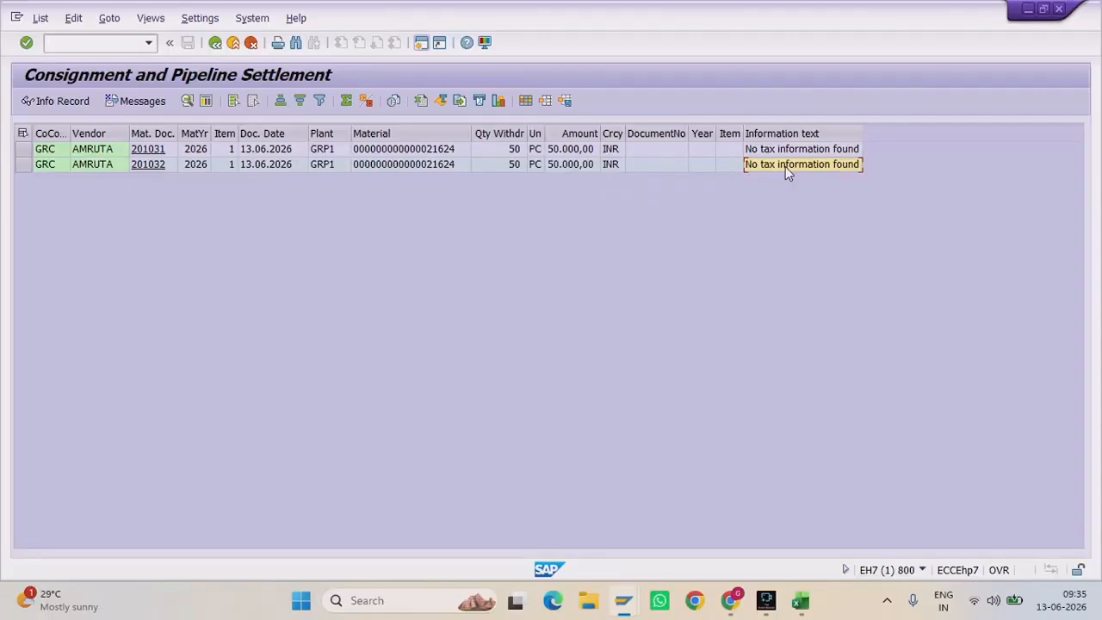
{"action": "left_click", "coordinate": [792, 150]}
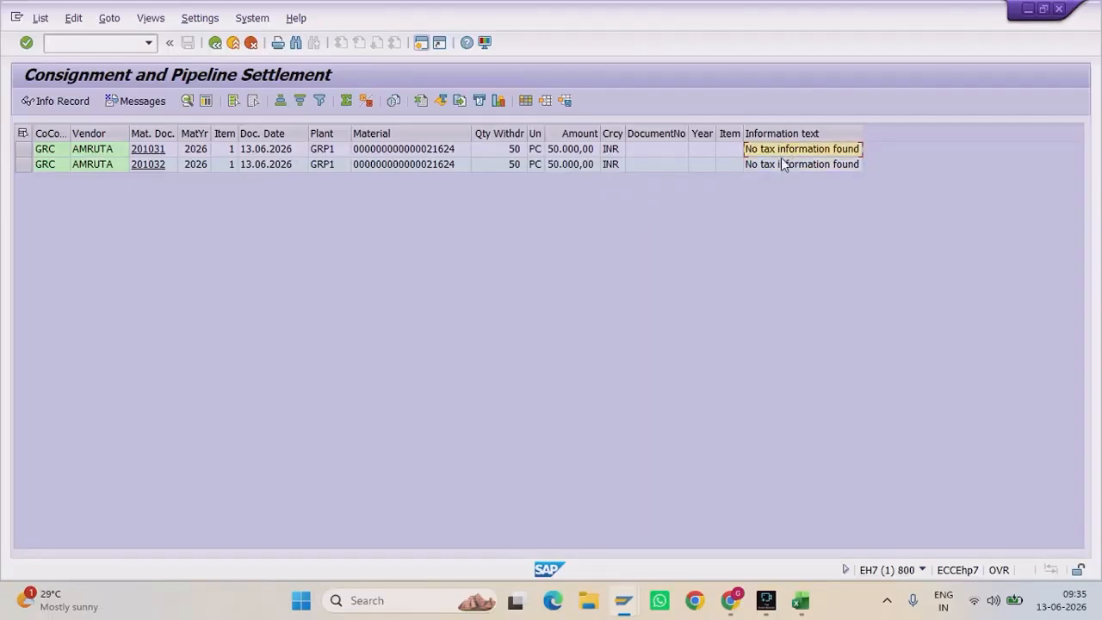
{"action": "left_click", "coordinate": [800, 600]}
Step: Review the Consignment sheet's vendor-payment sentence, steps 1–4, and the AKO 236000 and KON 169900 rows
{"action": "scroll", "coordinate": [162, 138], "scroll_direction": "up", "scroll_amount": 1}
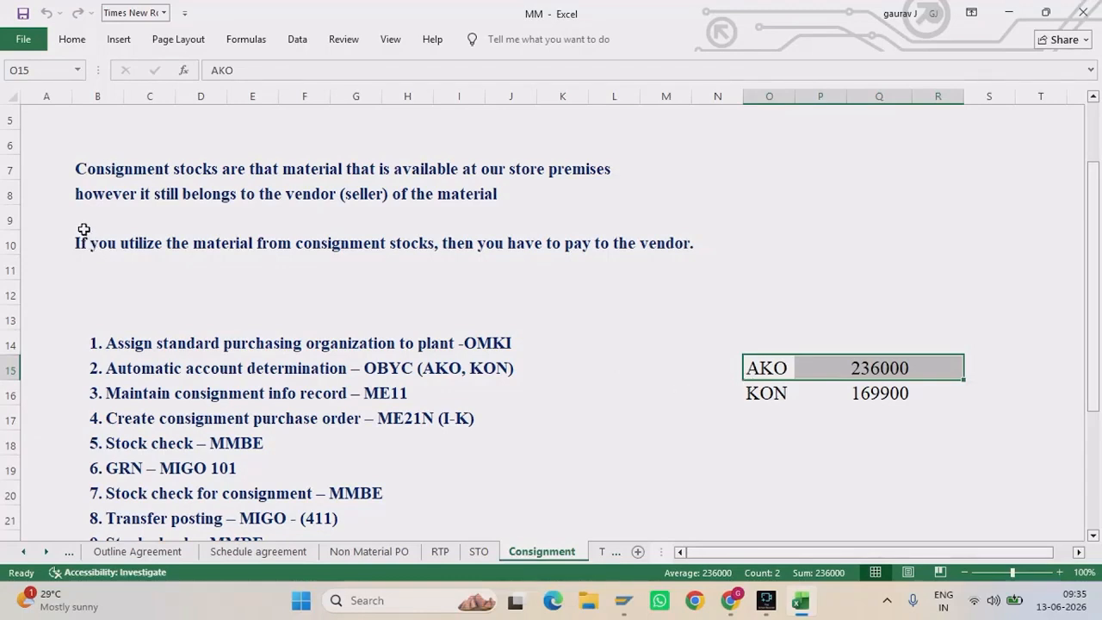
{"action": "left_click_drag", "start_coordinate": [82, 226], "coordinate": [697, 270]}
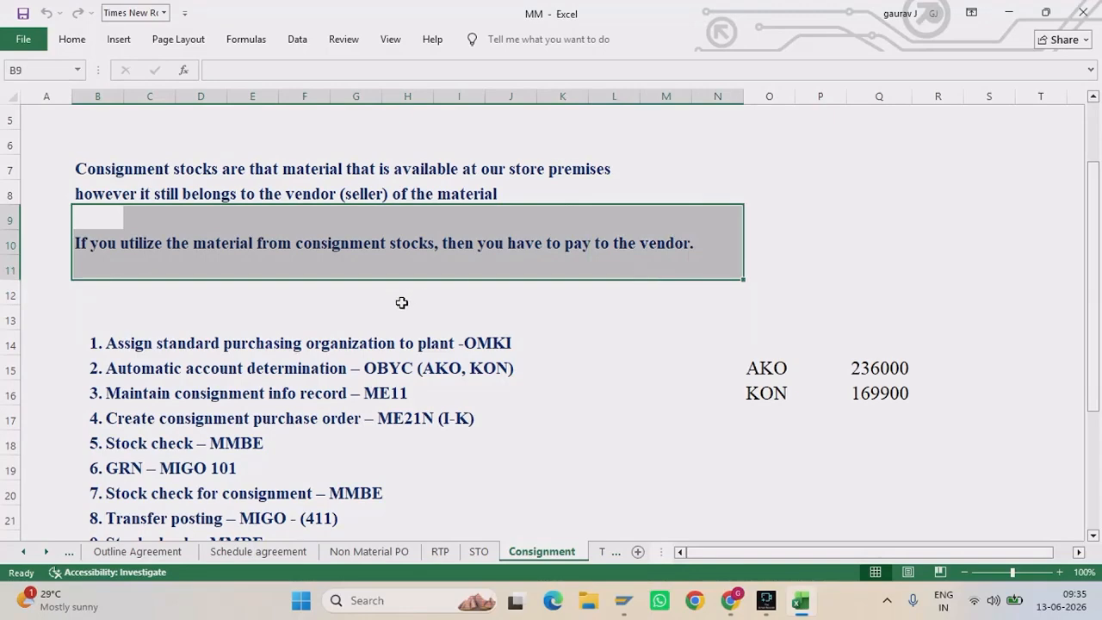
{"action": "scroll", "coordinate": [401, 302], "scroll_direction": "down", "scroll_amount": 1}
{"action": "left_click_drag", "start_coordinate": [93, 265], "coordinate": [527, 309]}
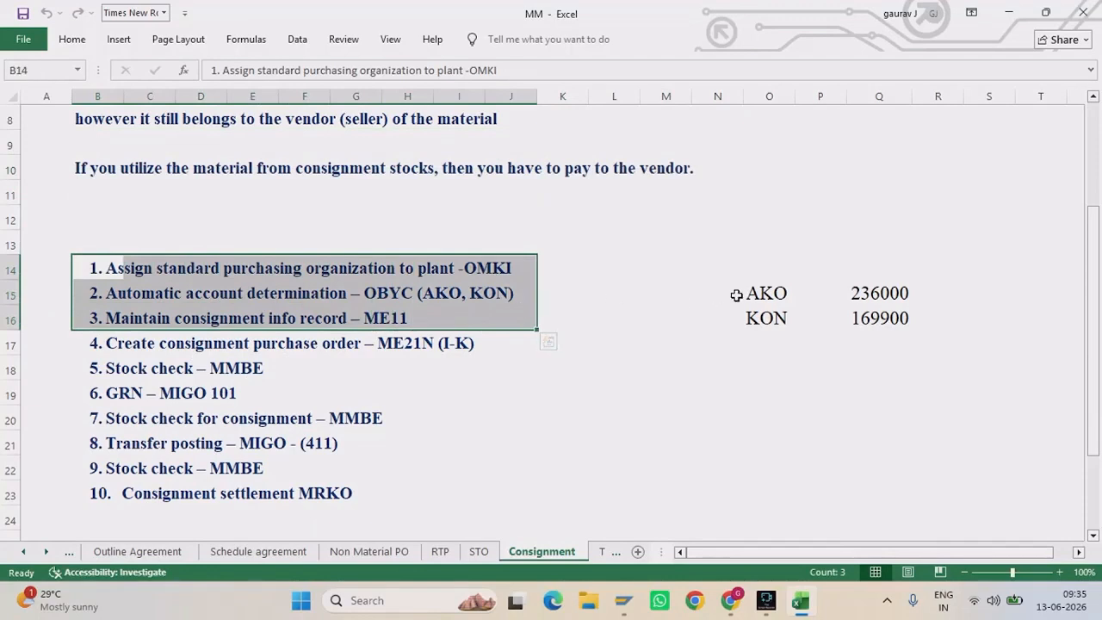
{"action": "left_click_drag", "start_coordinate": [736, 294], "coordinate": [885, 293]}
{"action": "left_click_drag", "start_coordinate": [738, 317], "coordinate": [958, 323]}
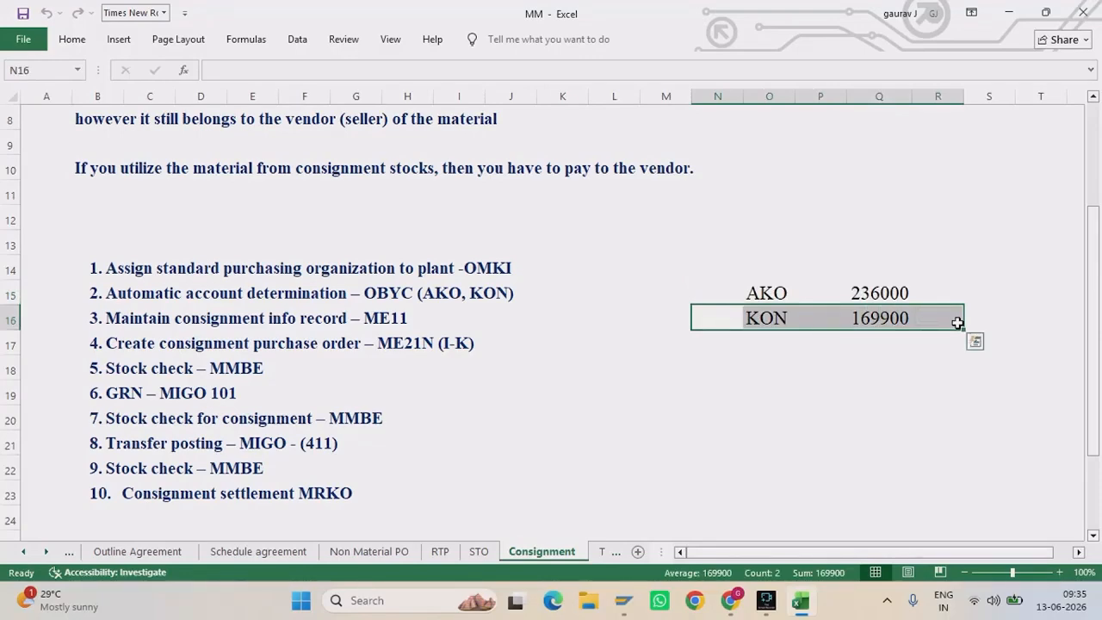
{"action": "left_click_drag", "start_coordinate": [503, 351], "coordinate": [90, 343]}
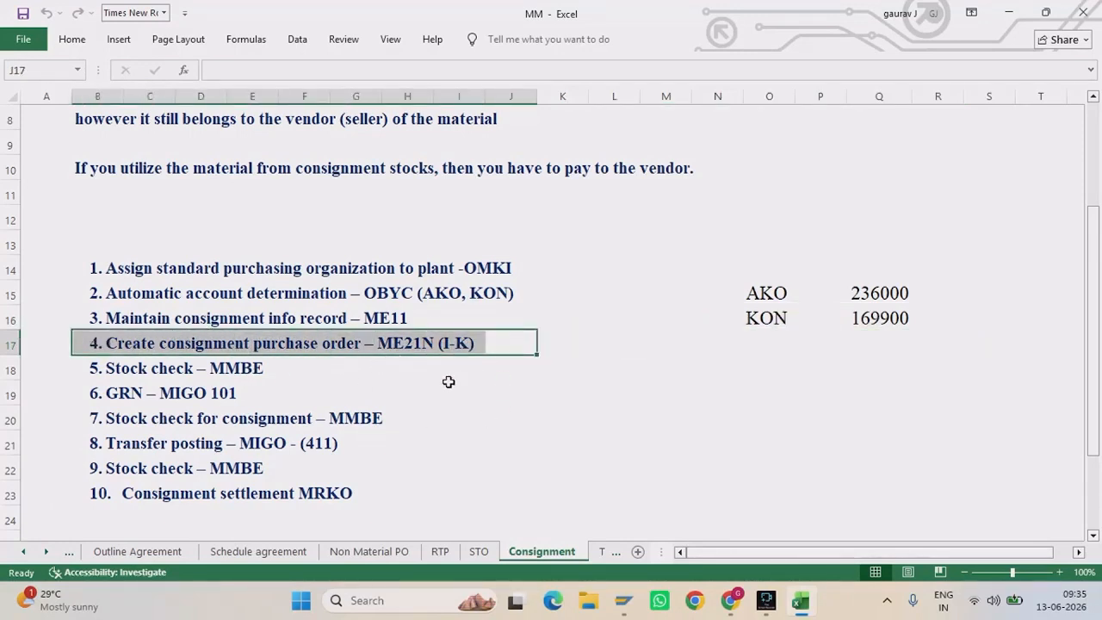
{"action": "left_click", "coordinate": [286, 382]}
{"action": "left_click_drag", "start_coordinate": [286, 381], "coordinate": [93, 367]}
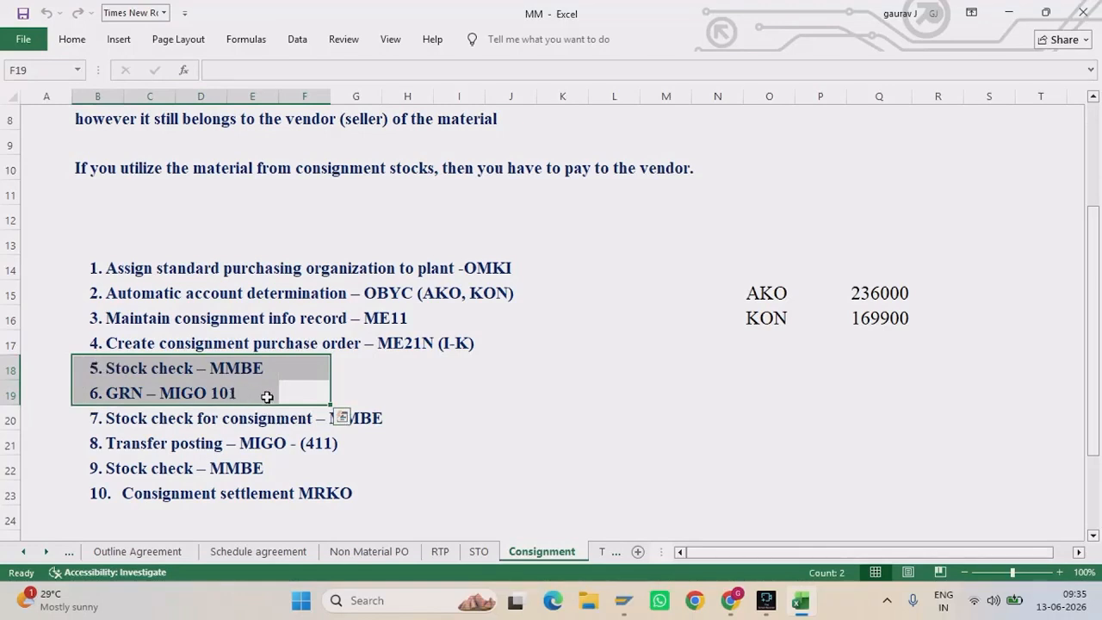
{"action": "left_click_drag", "start_coordinate": [426, 422], "coordinate": [120, 422]}
{"action": "left_click", "coordinate": [128, 419]}
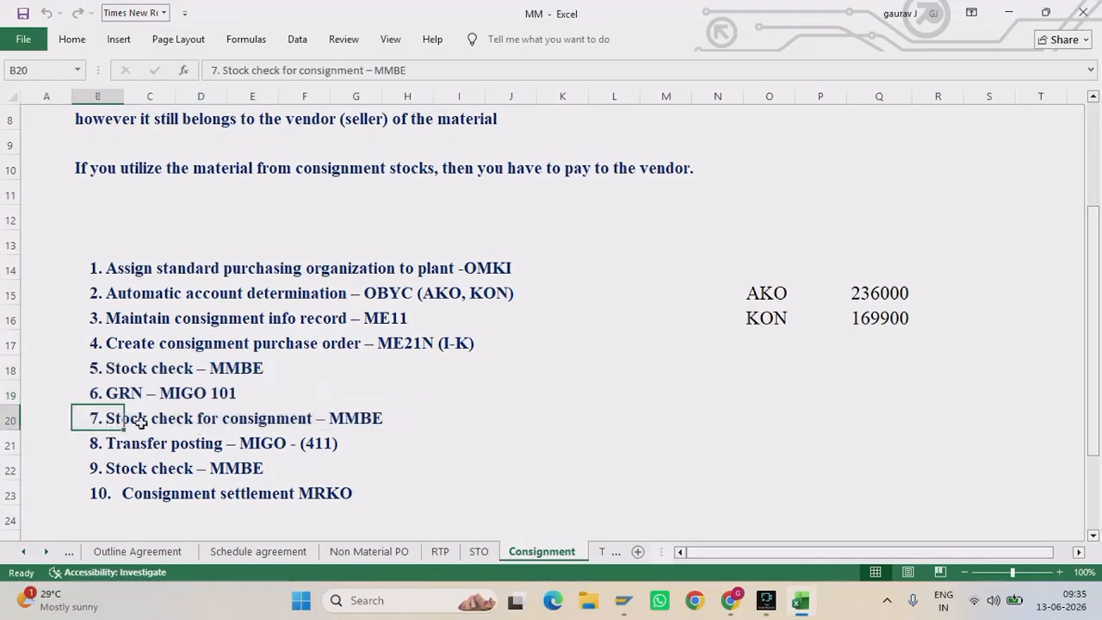
{"action": "left_click", "coordinate": [381, 436]}
{"action": "left_click_drag", "start_coordinate": [380, 436], "coordinate": [94, 421]}
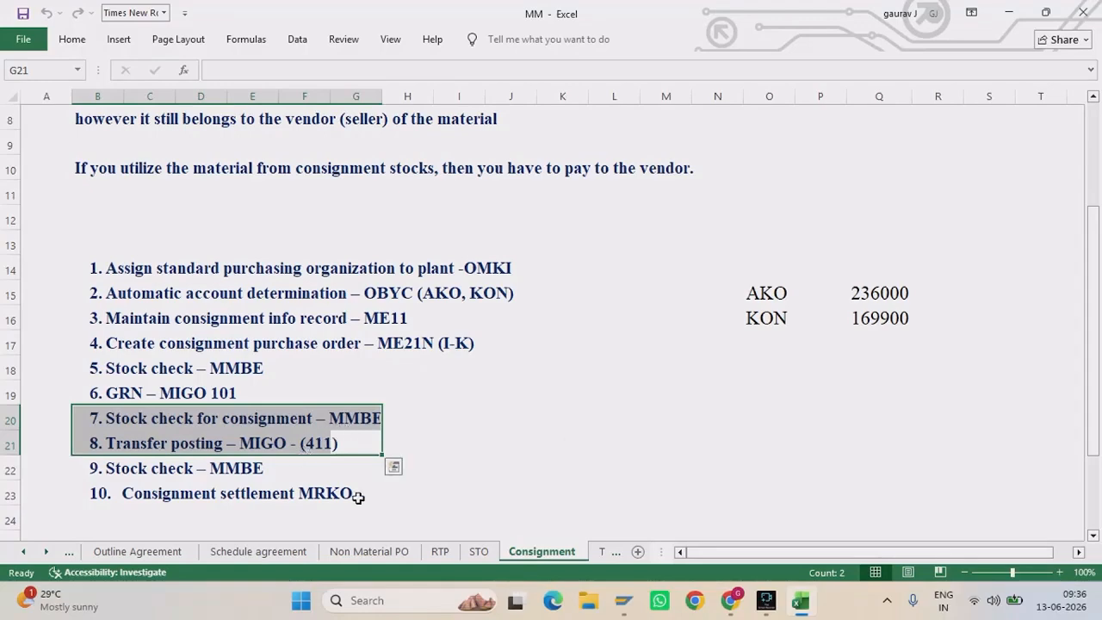
{"action": "left_click_drag", "start_coordinate": [359, 494], "coordinate": [67, 491]}
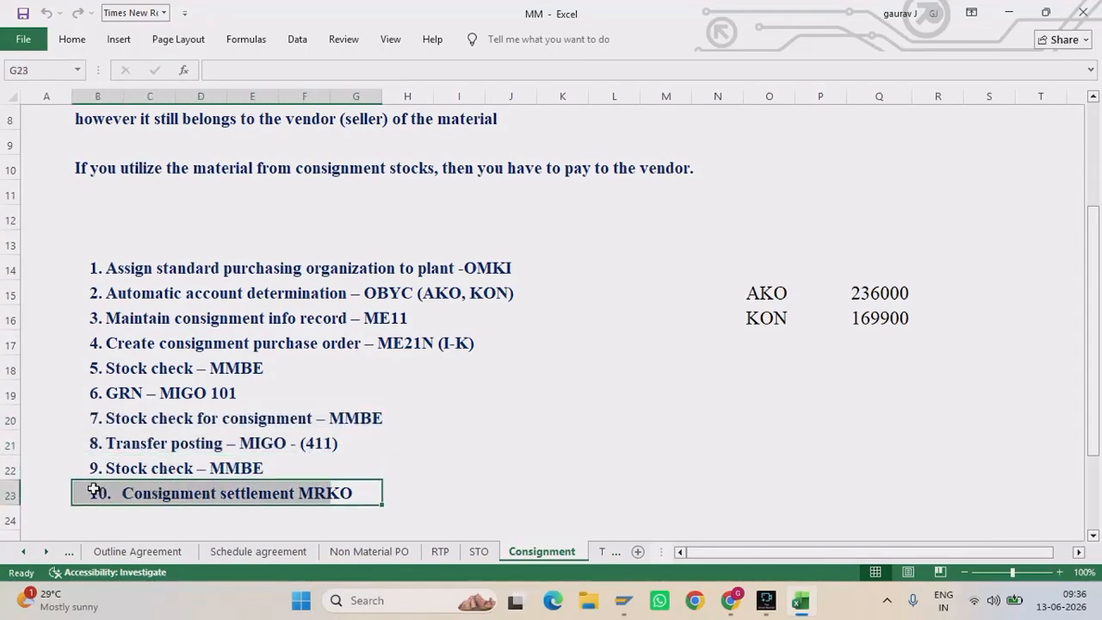
{"action": "left_click_drag", "start_coordinate": [74, 253], "coordinate": [571, 498]}
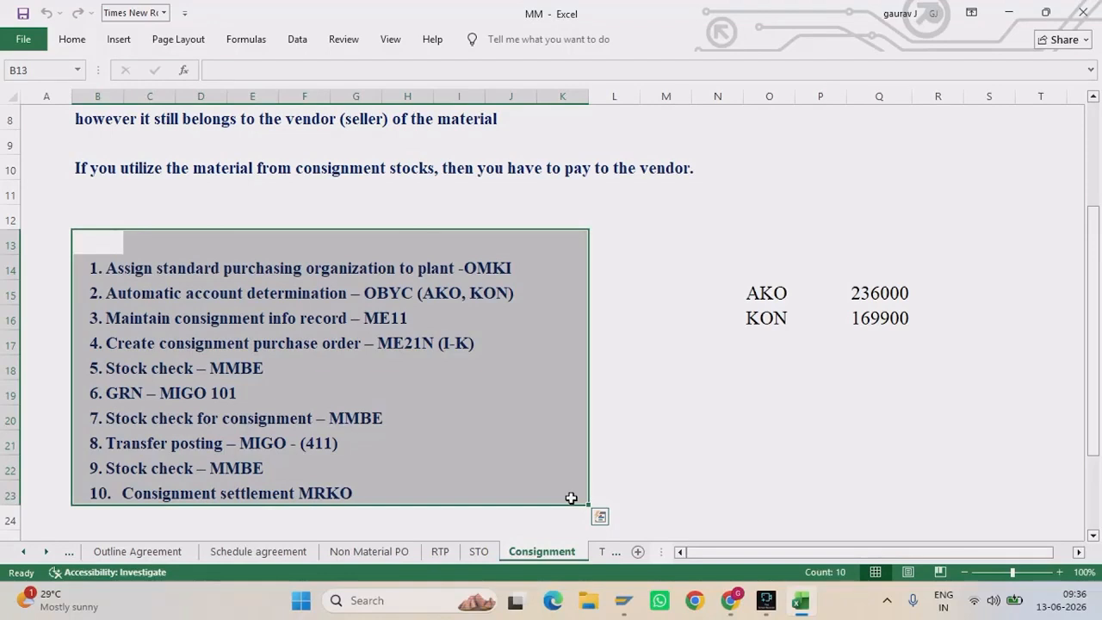
{"action": "left_click_drag", "start_coordinate": [55, 341], "coordinate": [492, 487]}
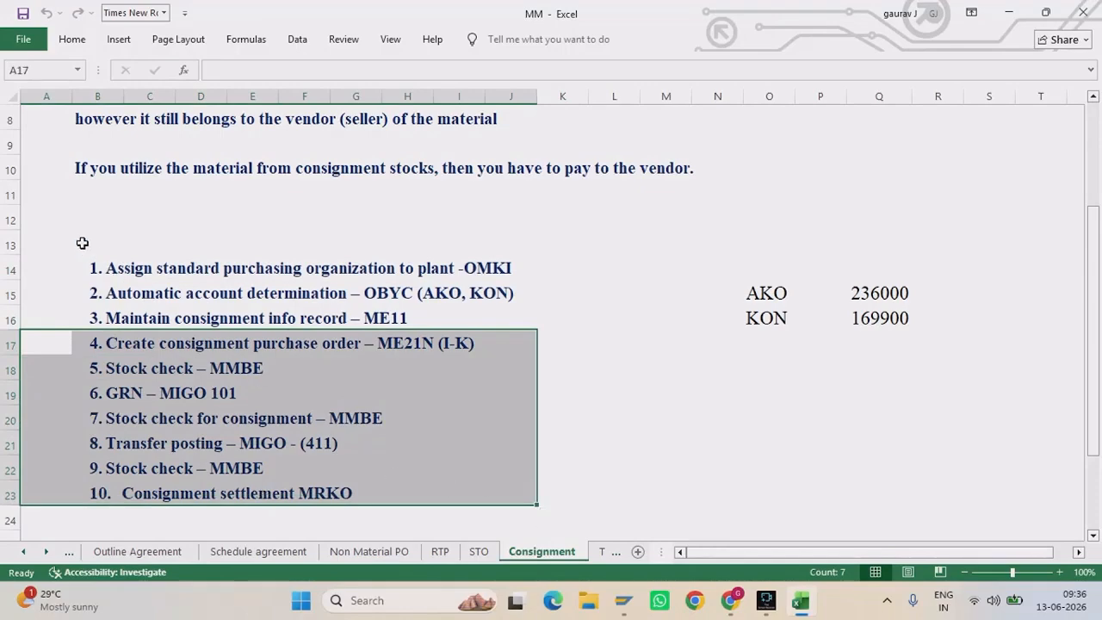
{"action": "left_click_drag", "start_coordinate": [81, 241], "coordinate": [529, 295]}
{"action": "left_click_drag", "start_coordinate": [101, 315], "coordinate": [416, 319]}
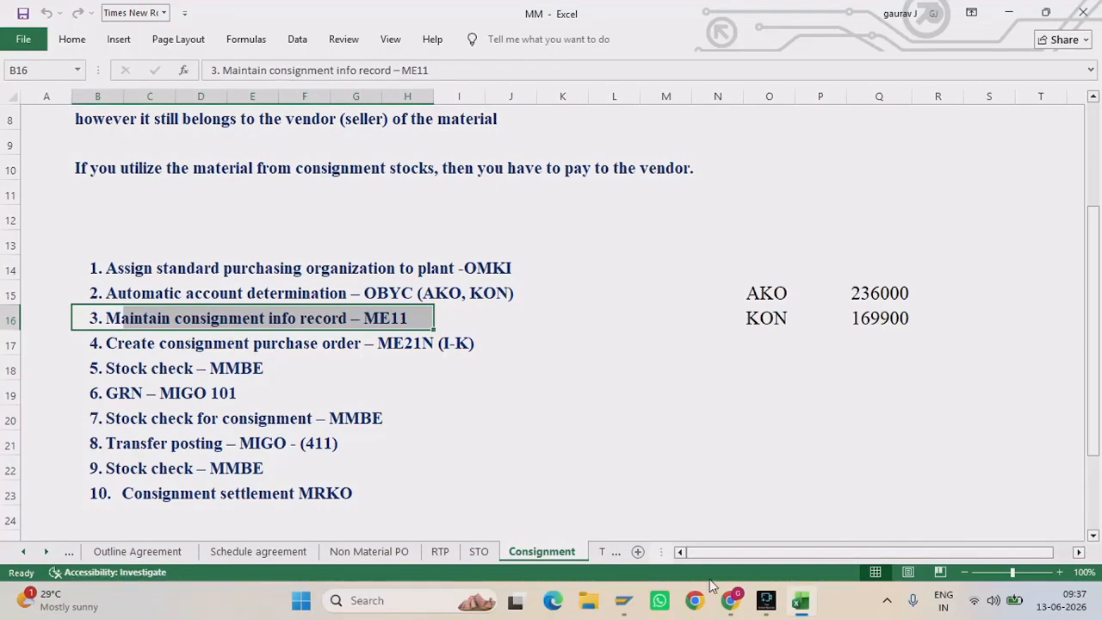
Step: Pause the screen recording, then switch to the OBS window
{"action": "left_click", "coordinate": [767, 600]}
{"action": "left_click", "coordinate": [448, 518]}
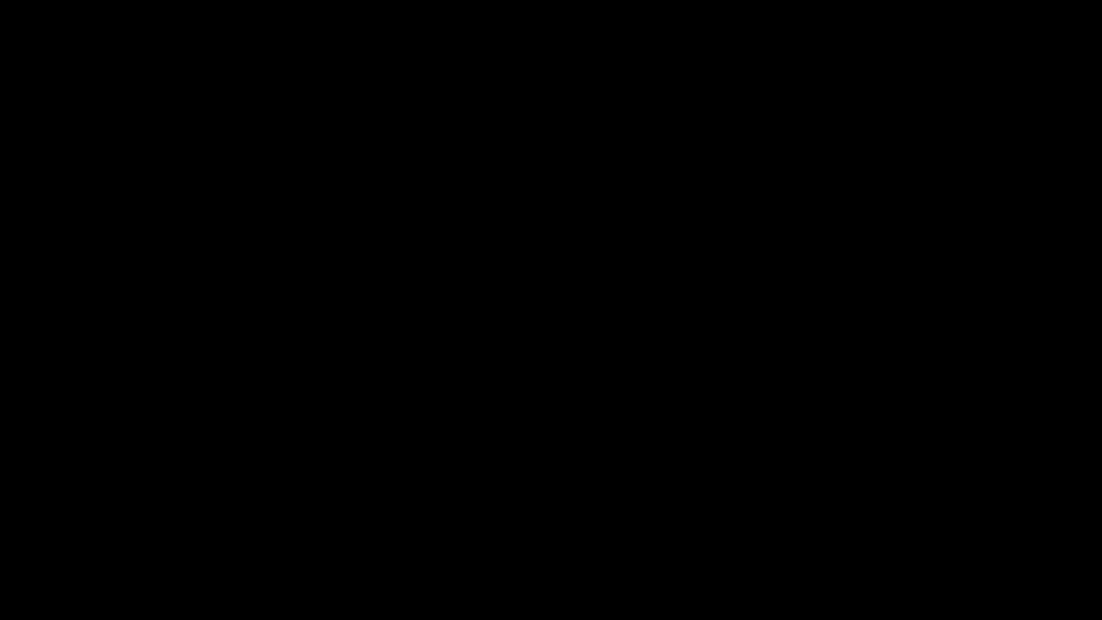
{"action": "mouse_move", "coordinate": [637, 517]}
{"action": "key", "text": "alt+Tab"}
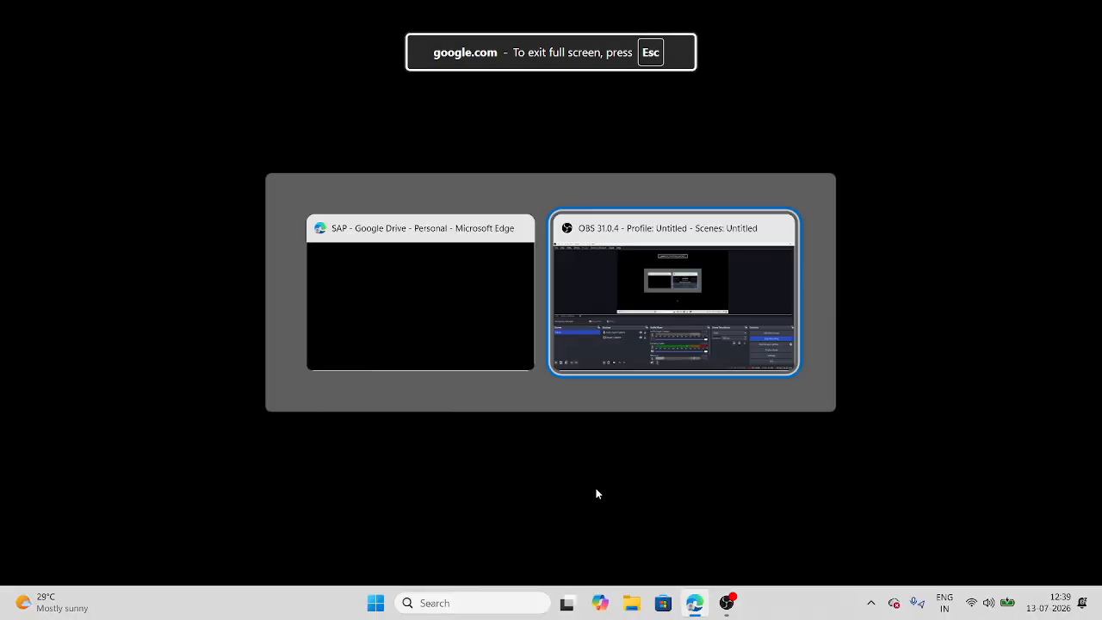